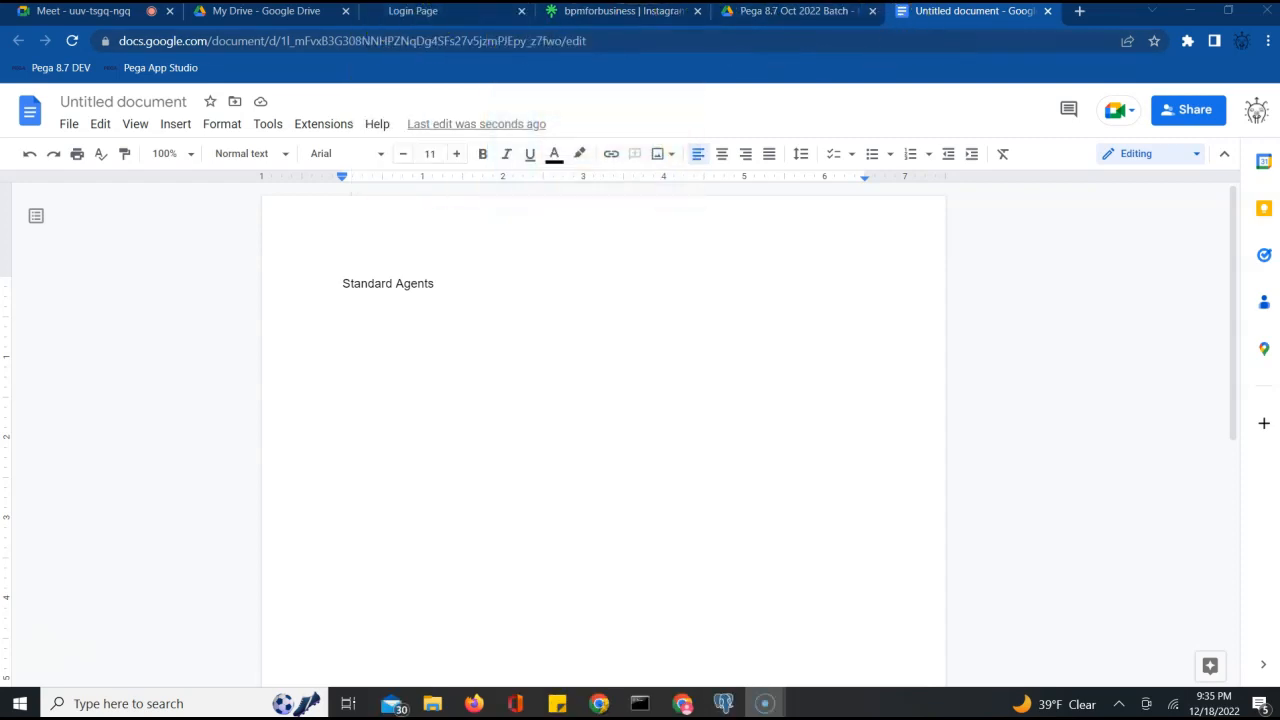
Sign in to Pega Dev Studio from the Login Page tab using the saved credentials
left_click(434, 20)
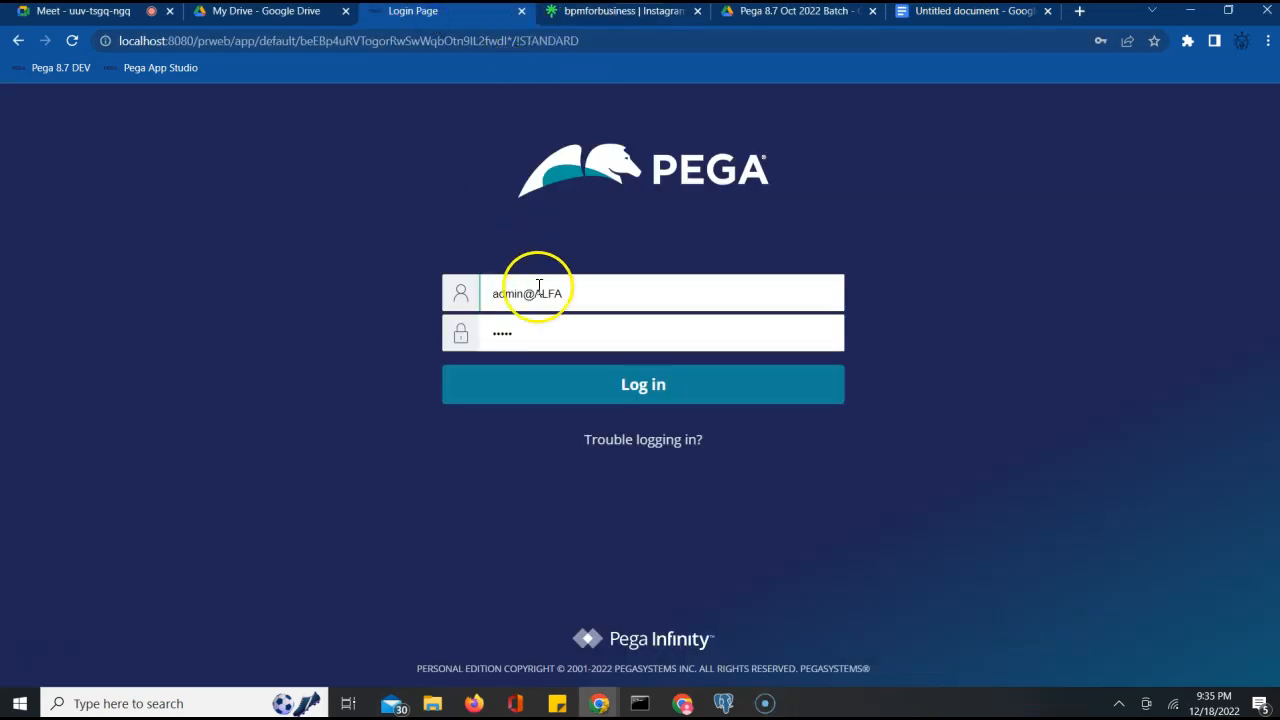
left_click(606, 392)
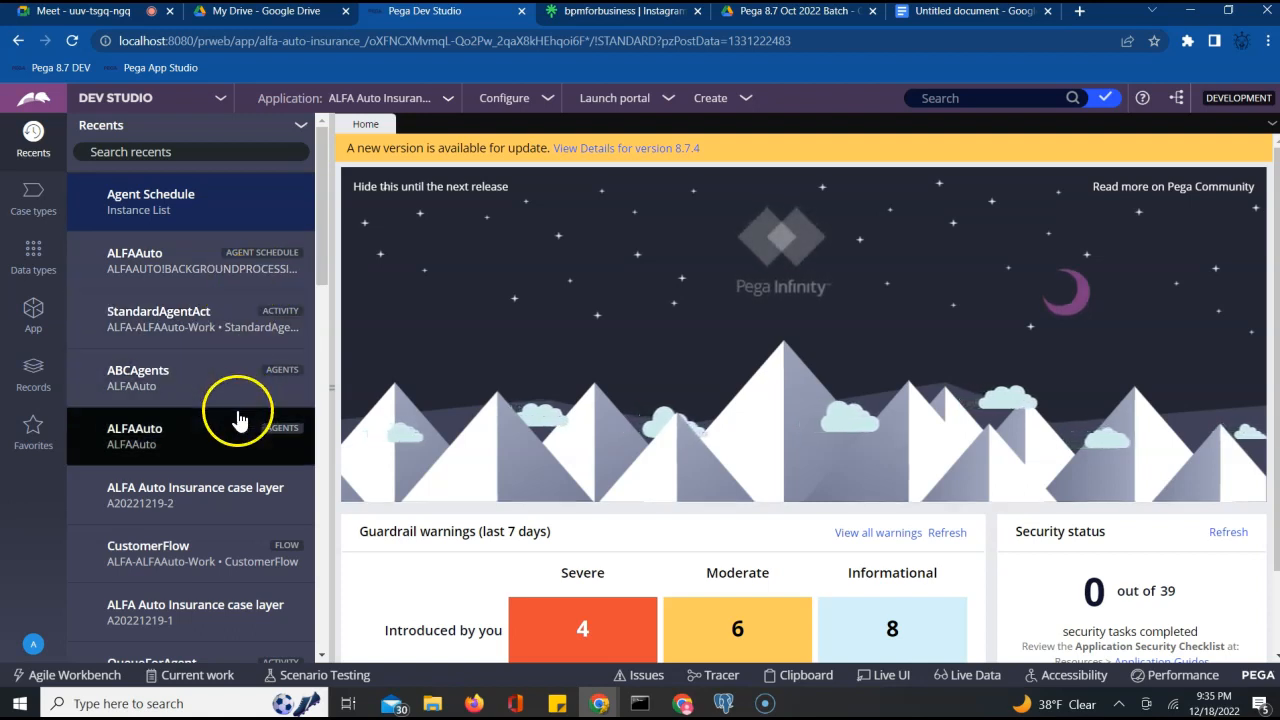
Open ABCAgents from Recents and drill into the Advance Agent Activity's ADVAgentAct activity
left_click(168, 373)
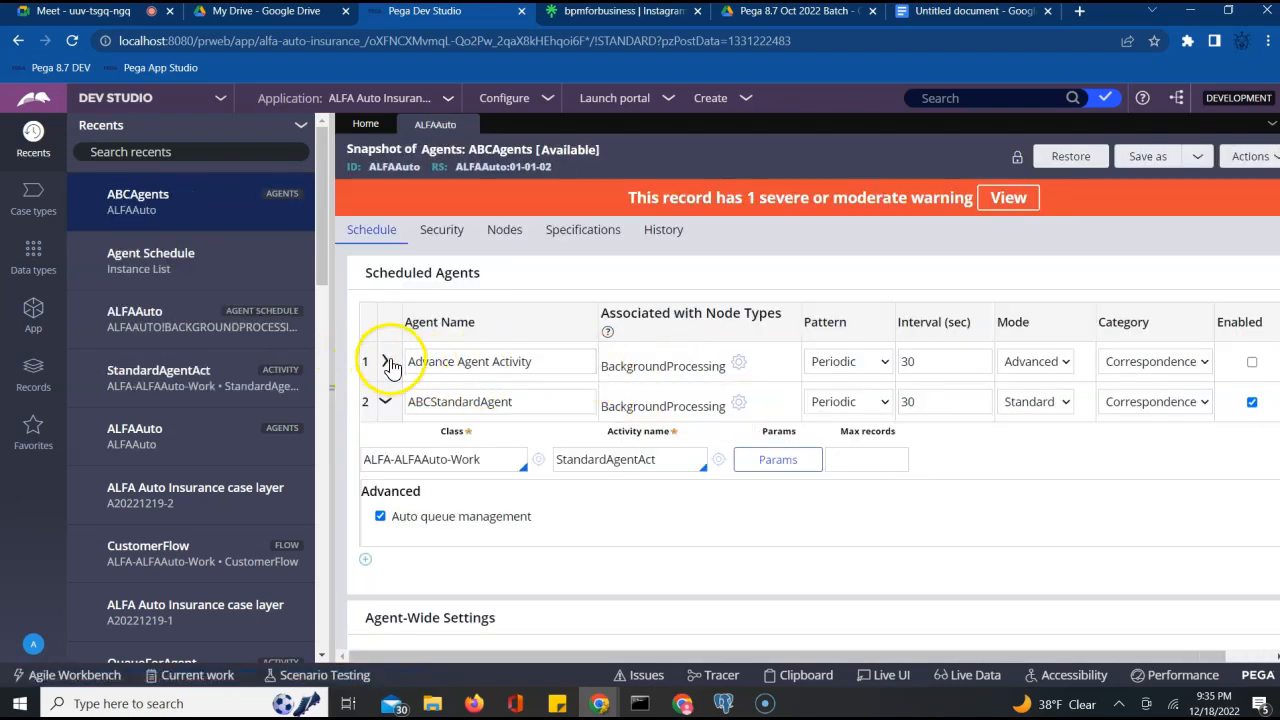
left_click(388, 362)
left_click(640, 419)
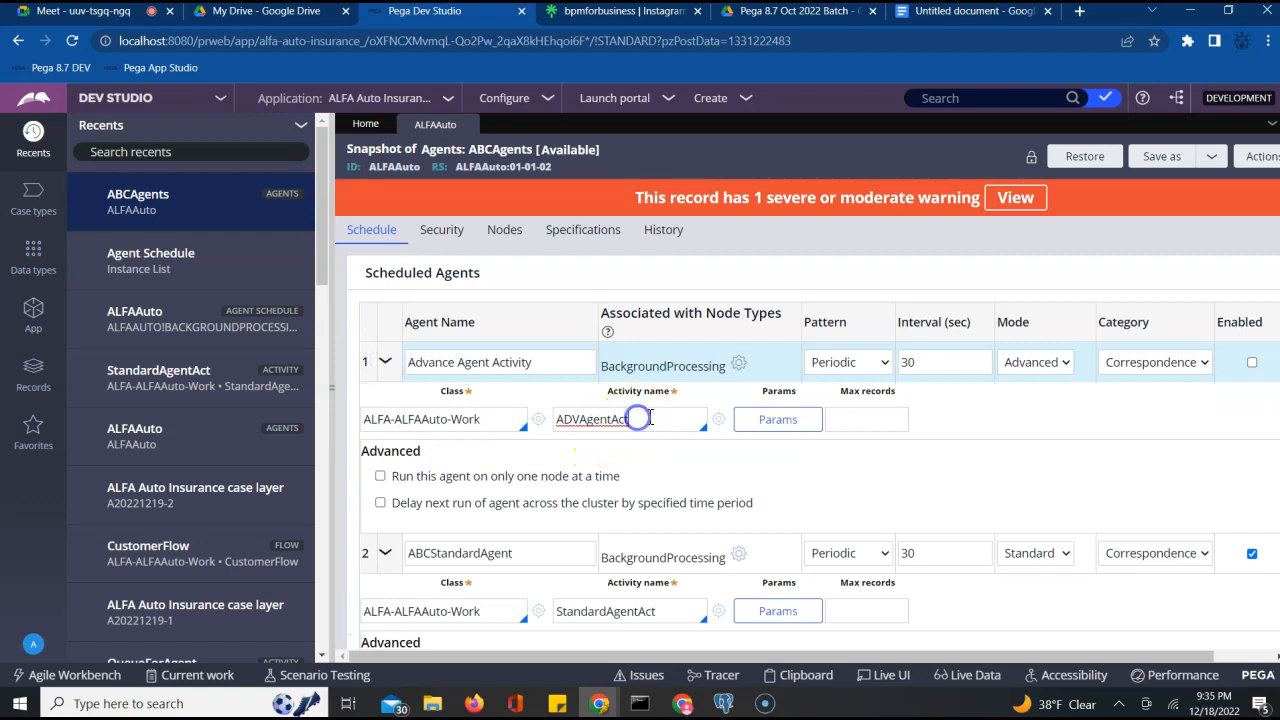
left_click(724, 420)
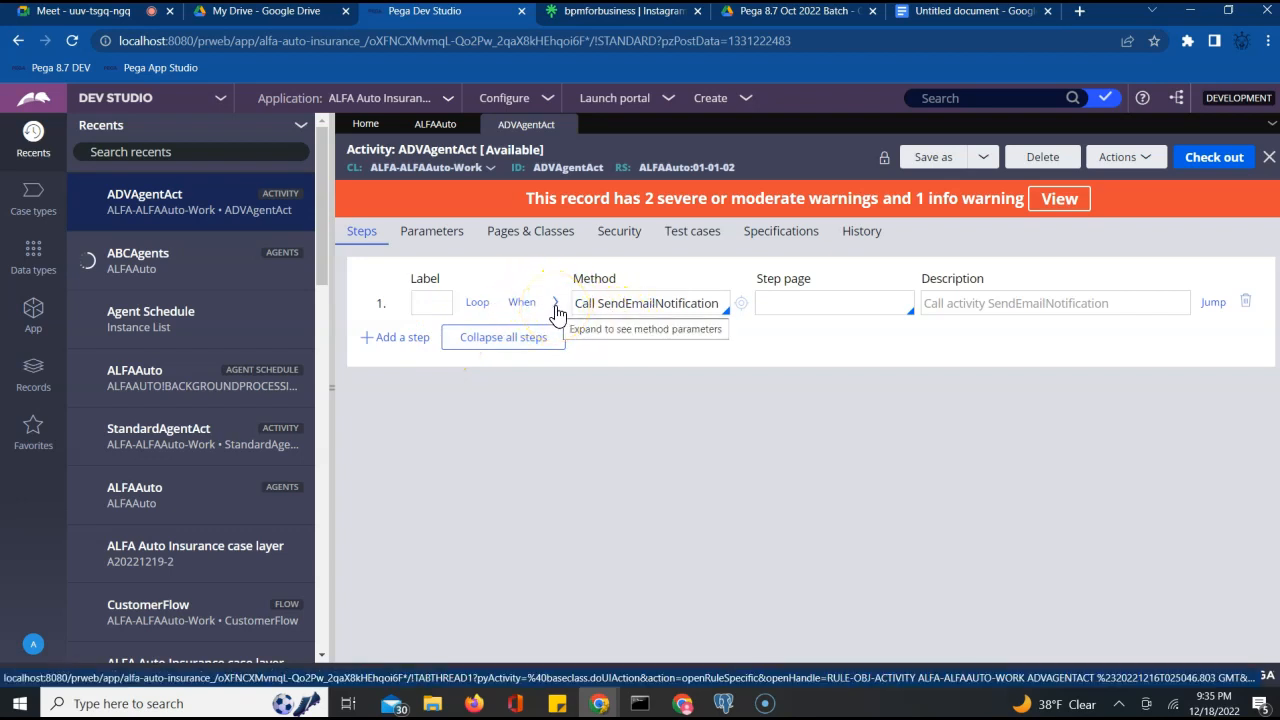
Return to the ABCAgents record and inspect Advance Agent Activity's 30-second interval
left_click(420, 124)
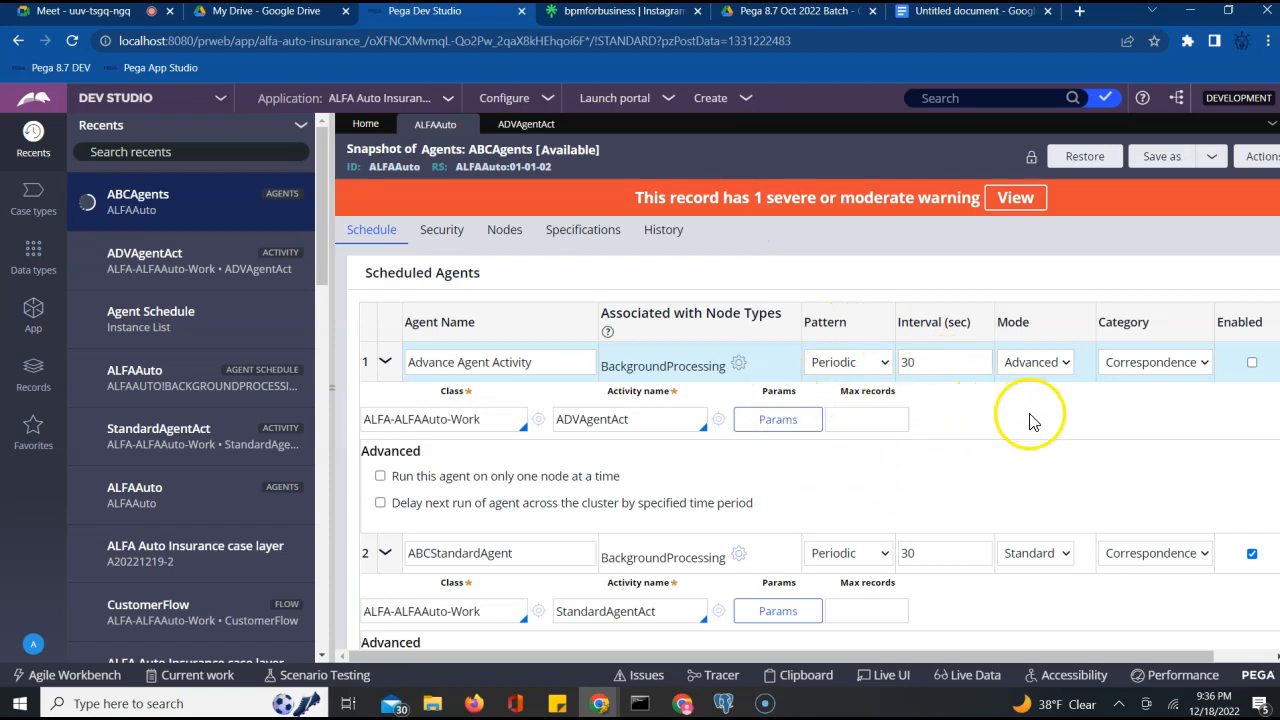
left_click(918, 363)
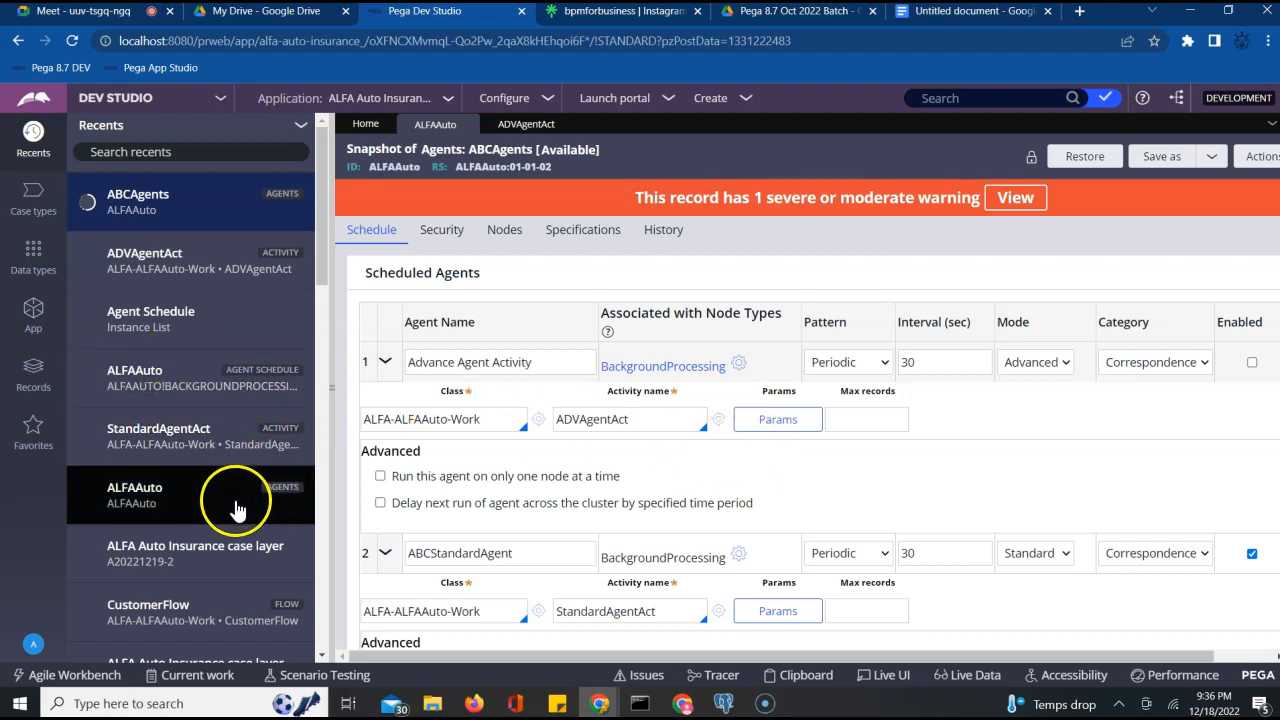
Open the ALFAAuto agent schedule, then the ALFAAuto agents record showing StandardAgent
left_click(160, 397)
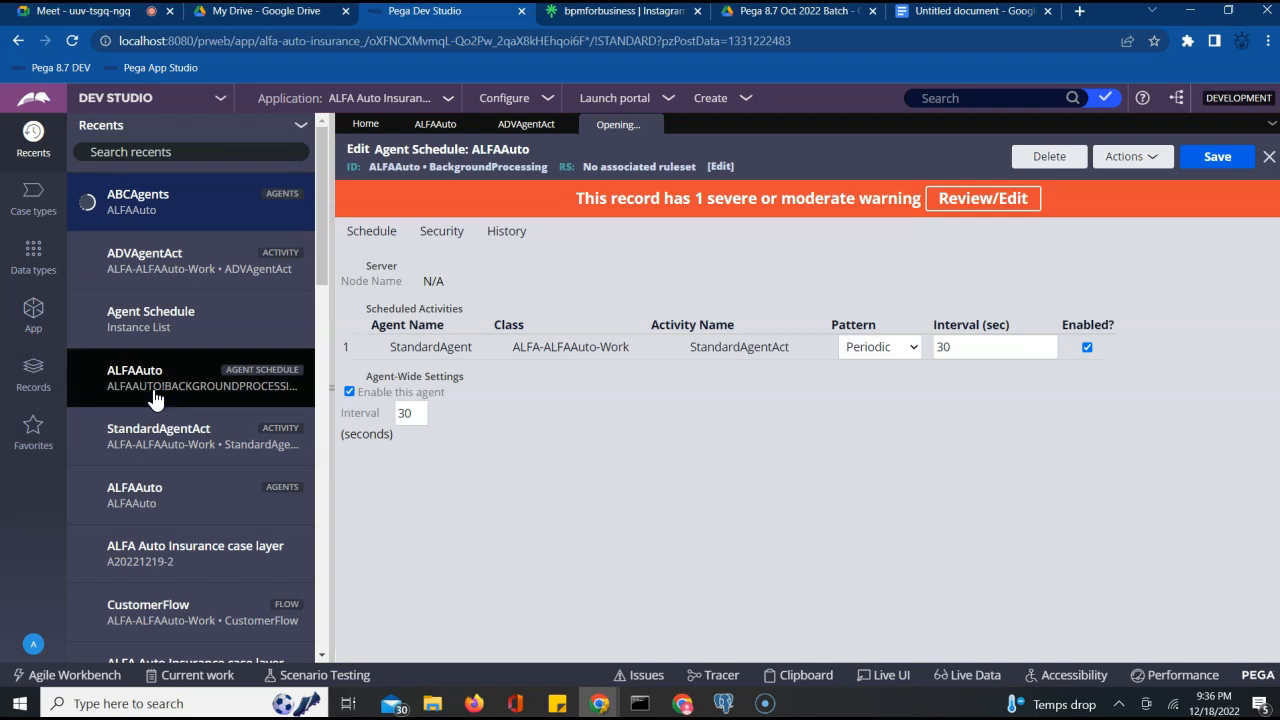
scroll(210, 470, "down", 1)
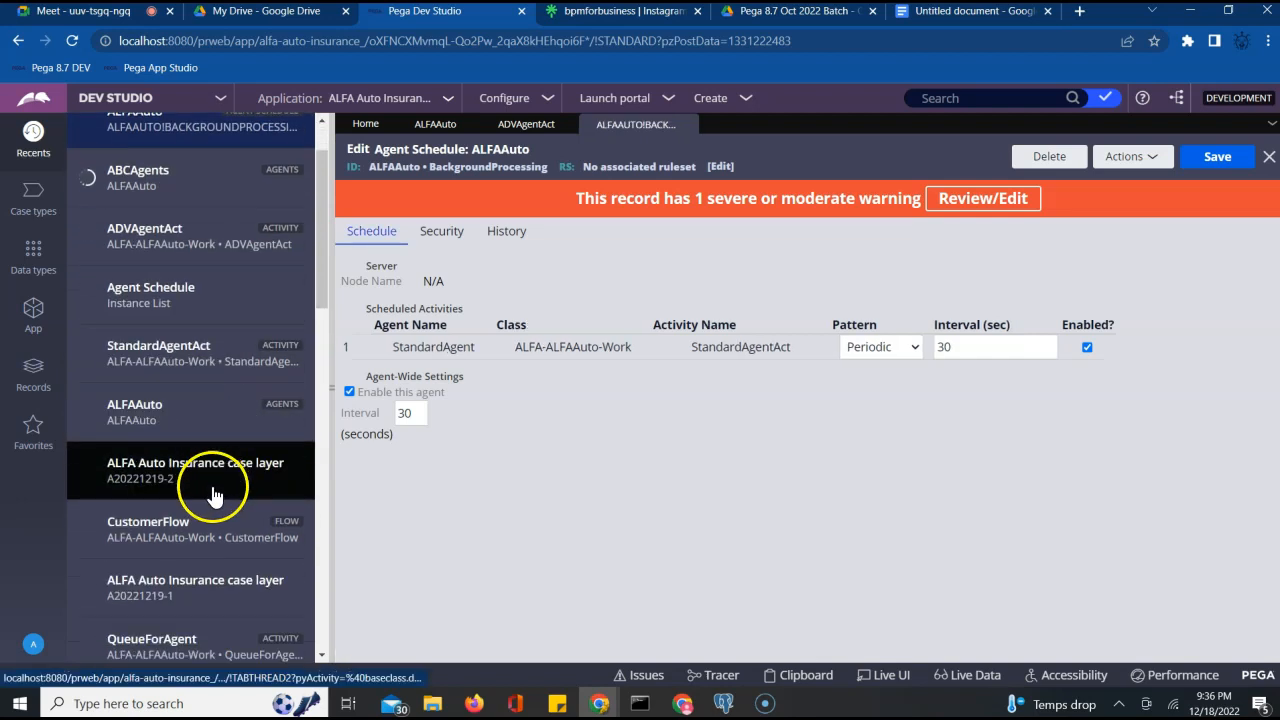
left_click(152, 410)
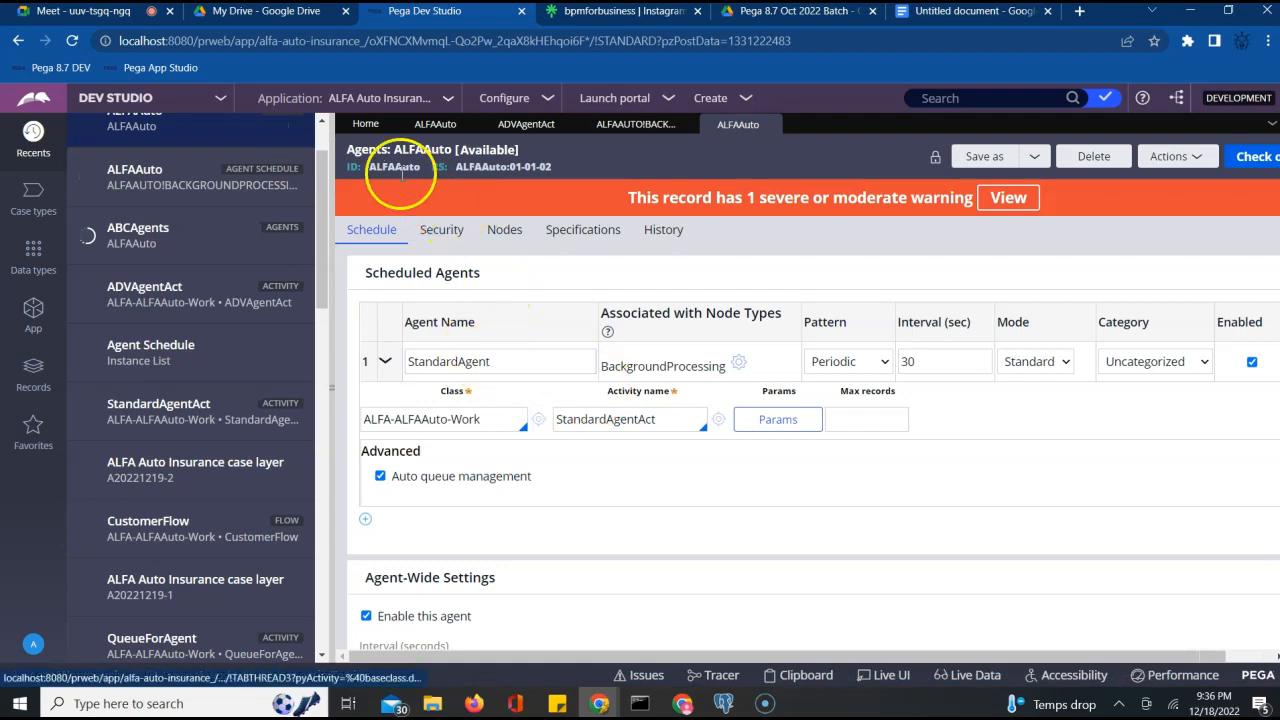
left_click(432, 366)
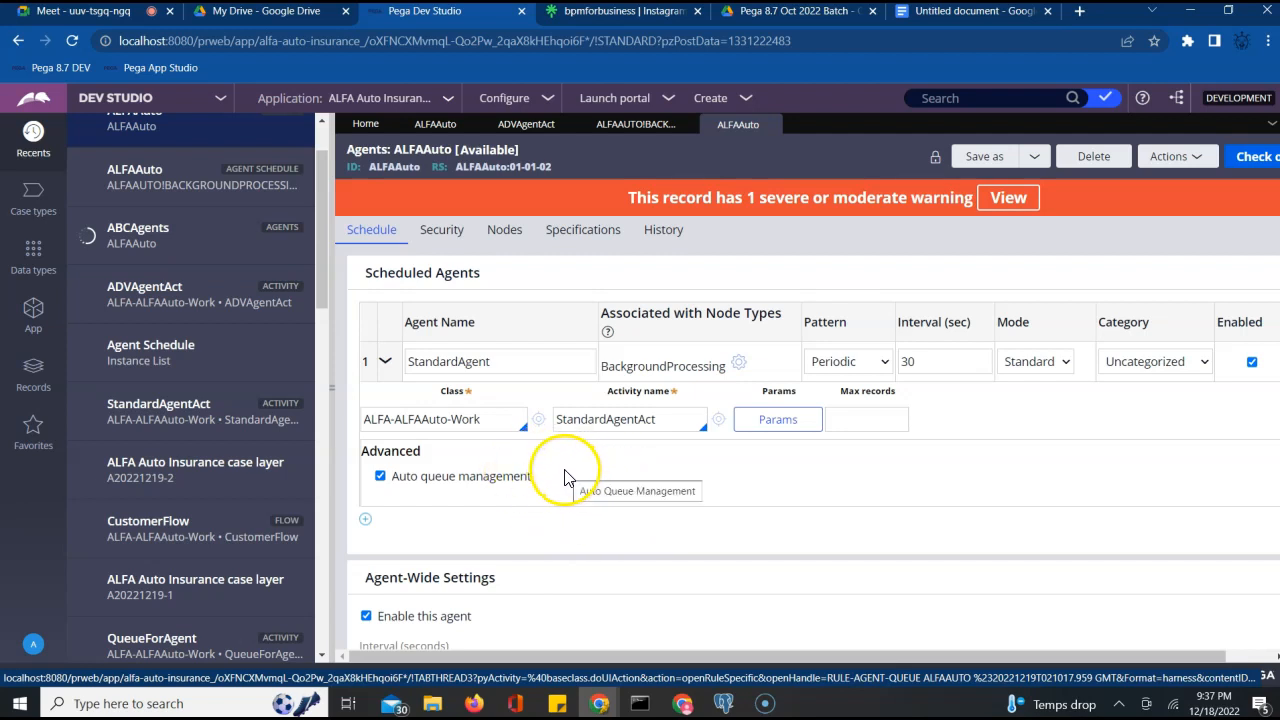
Note StandardAgent's 30-second interval, then search QueueForAgent and open the System-Queue- activity
scroll(345, 460, "down", 1)
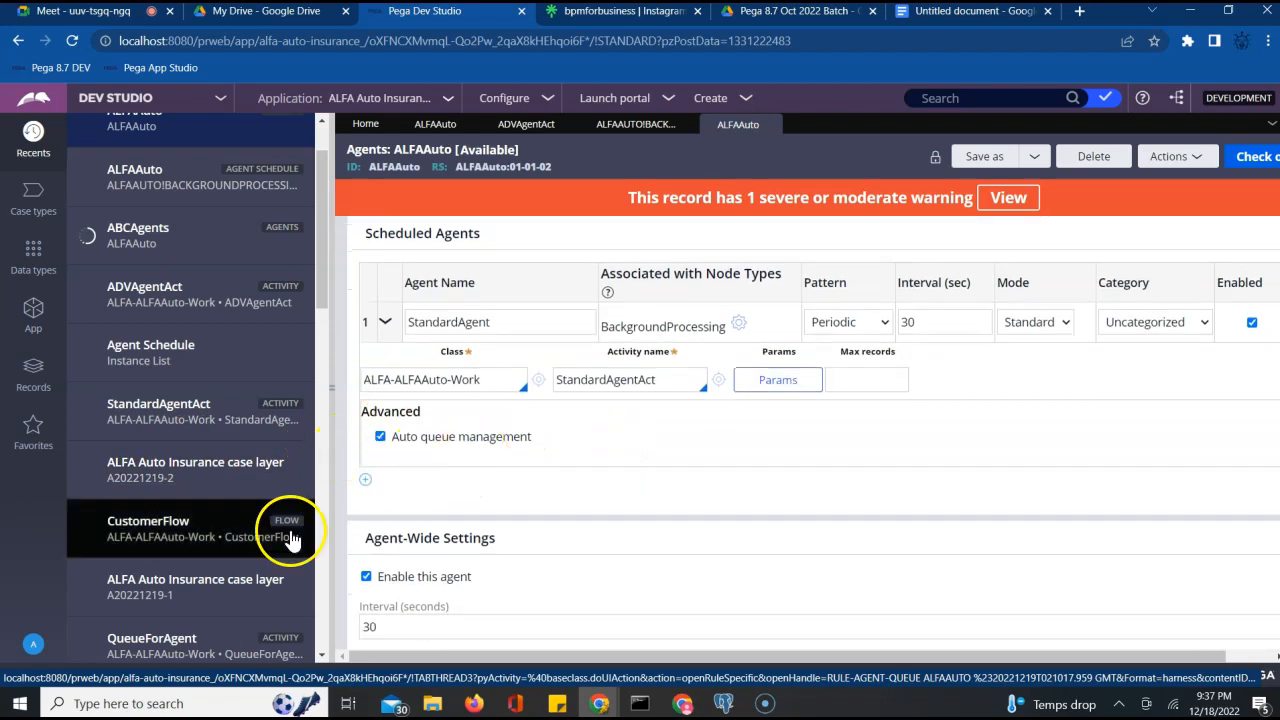
left_click(914, 330)
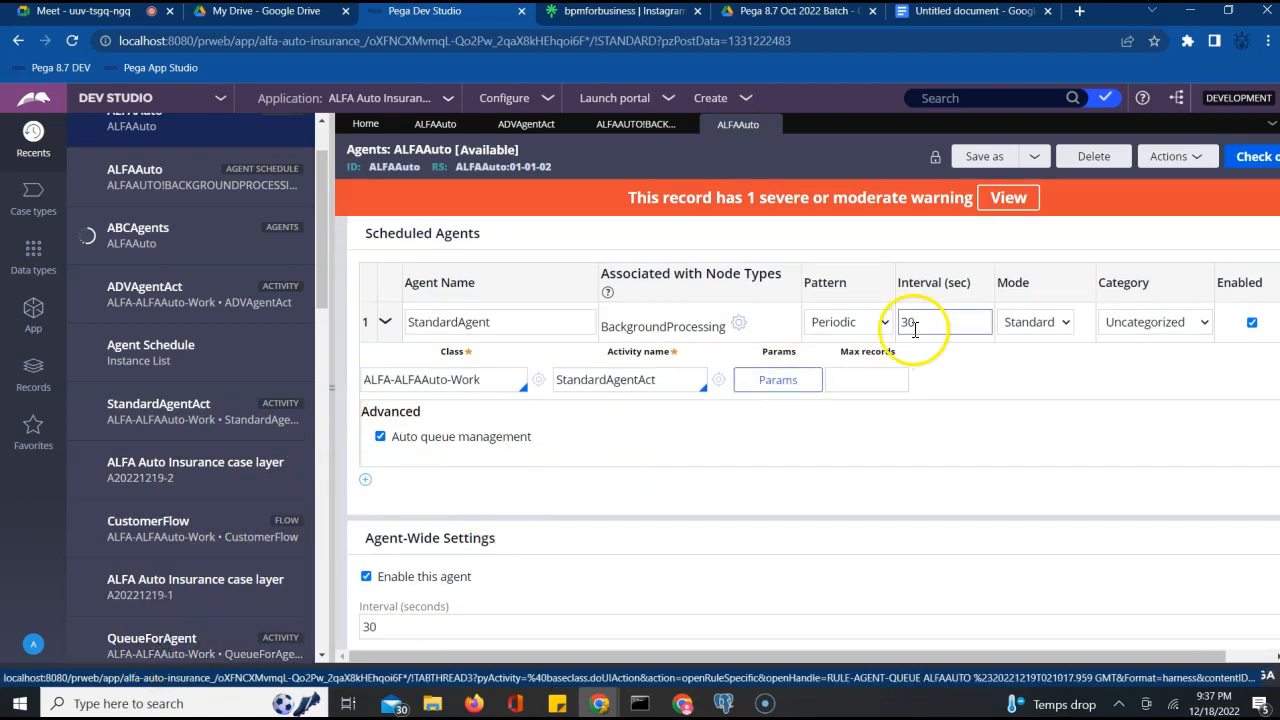
left_click(991, 97)
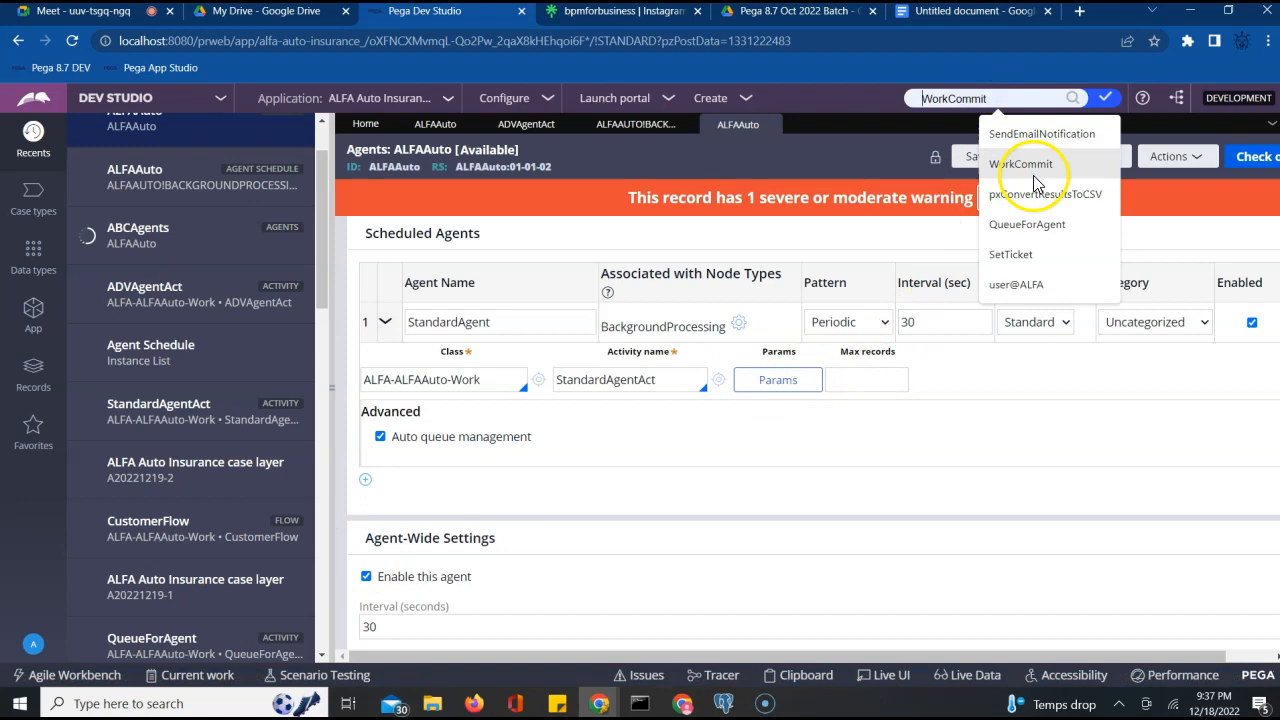
left_click(1037, 228)
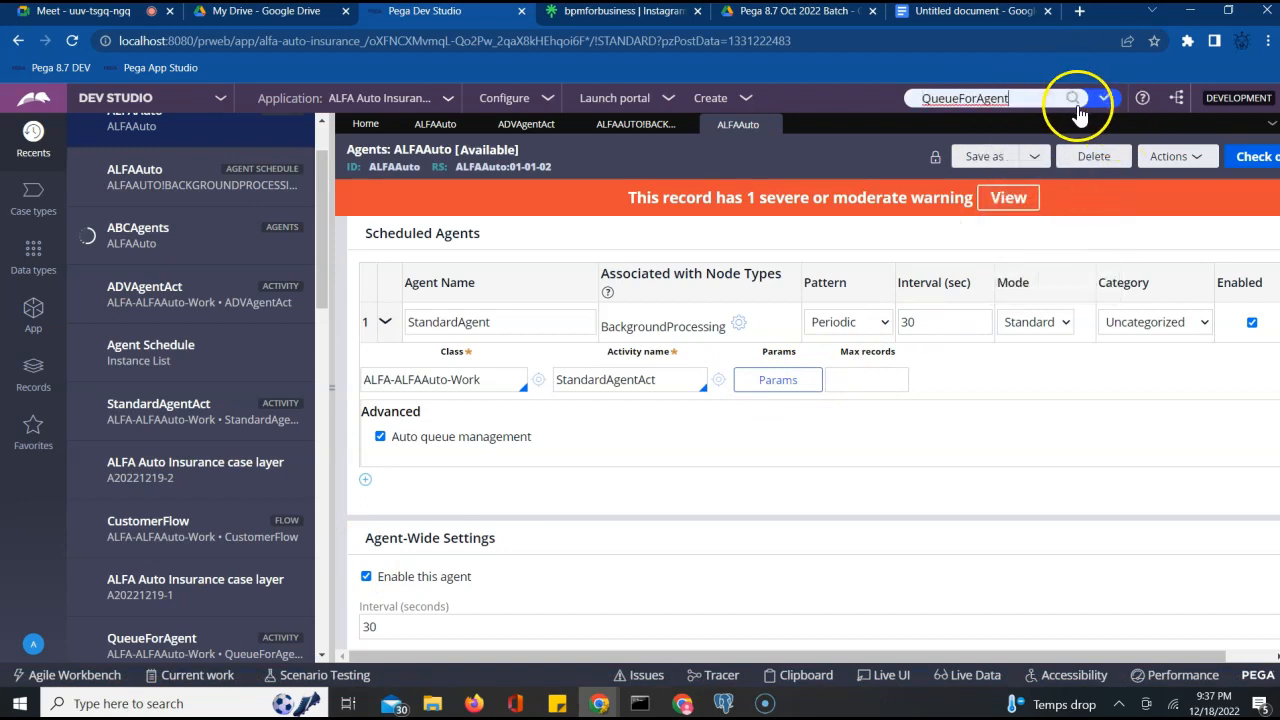
left_click(1074, 98)
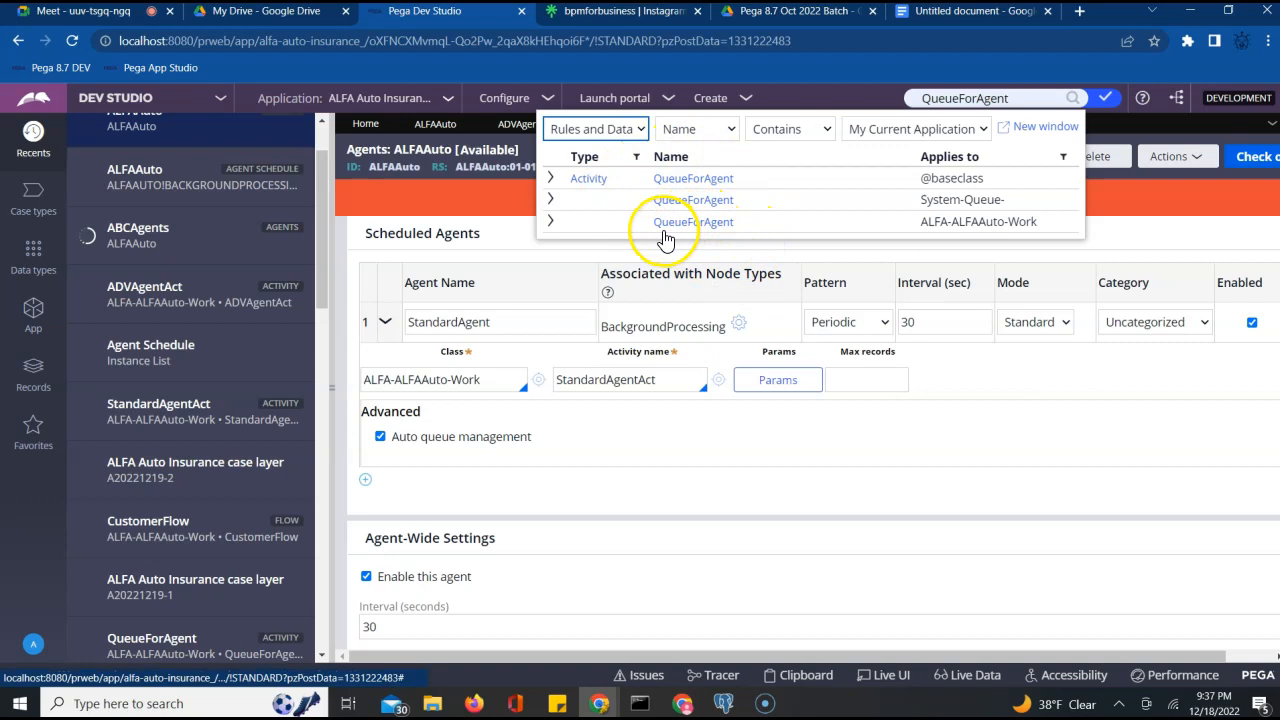
left_click(695, 200)
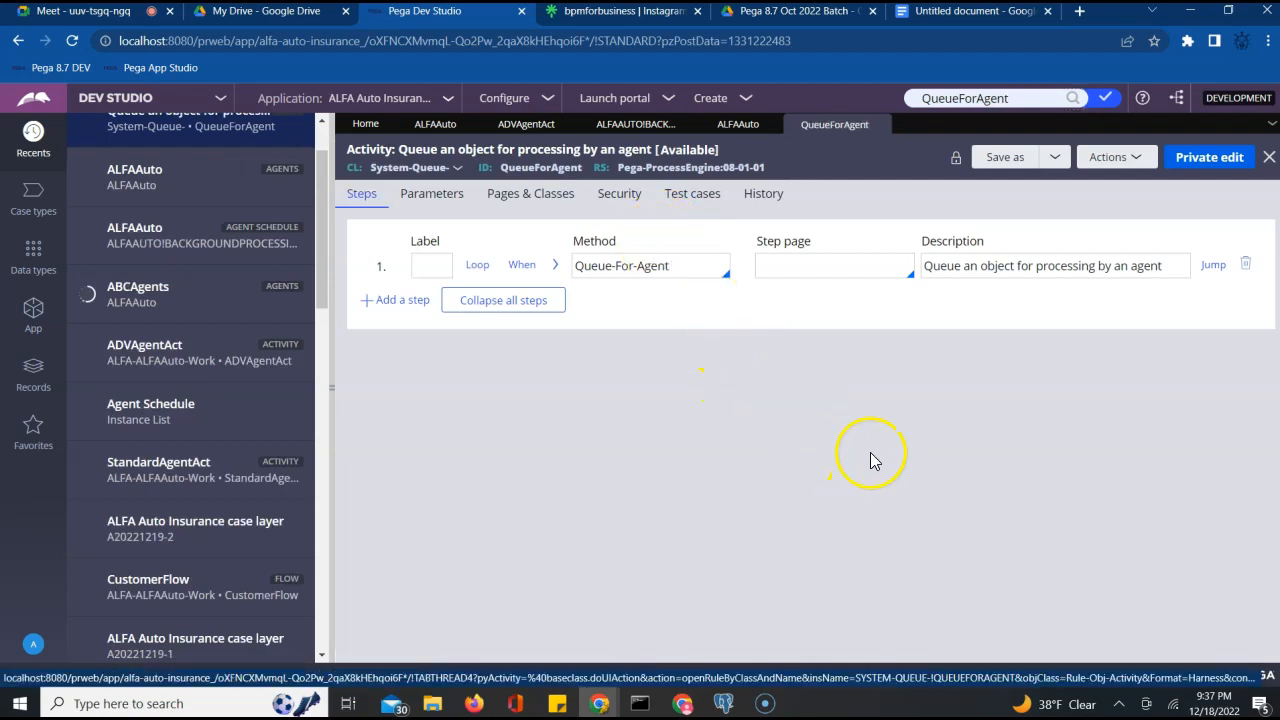
Review the three Broken-Process rows in pgAdmin's pr_sys_queues results, then return to Pega
left_click(723, 703)
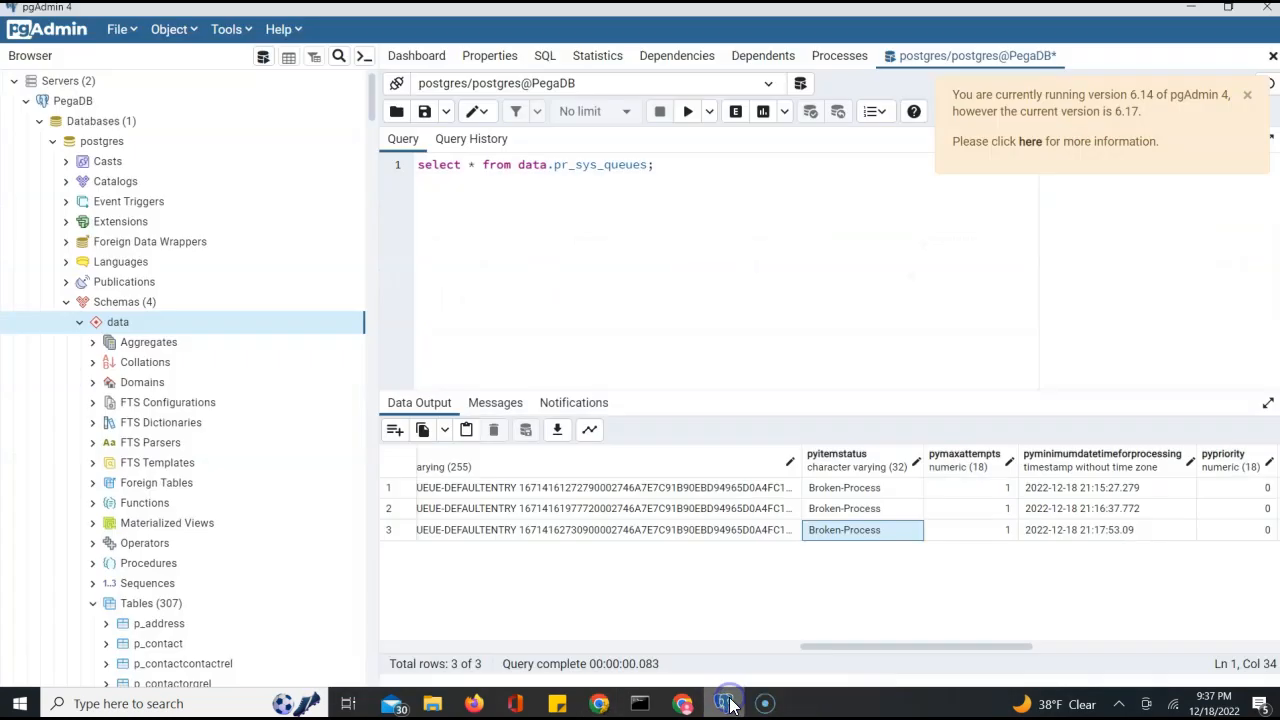
double_click(565, 164)
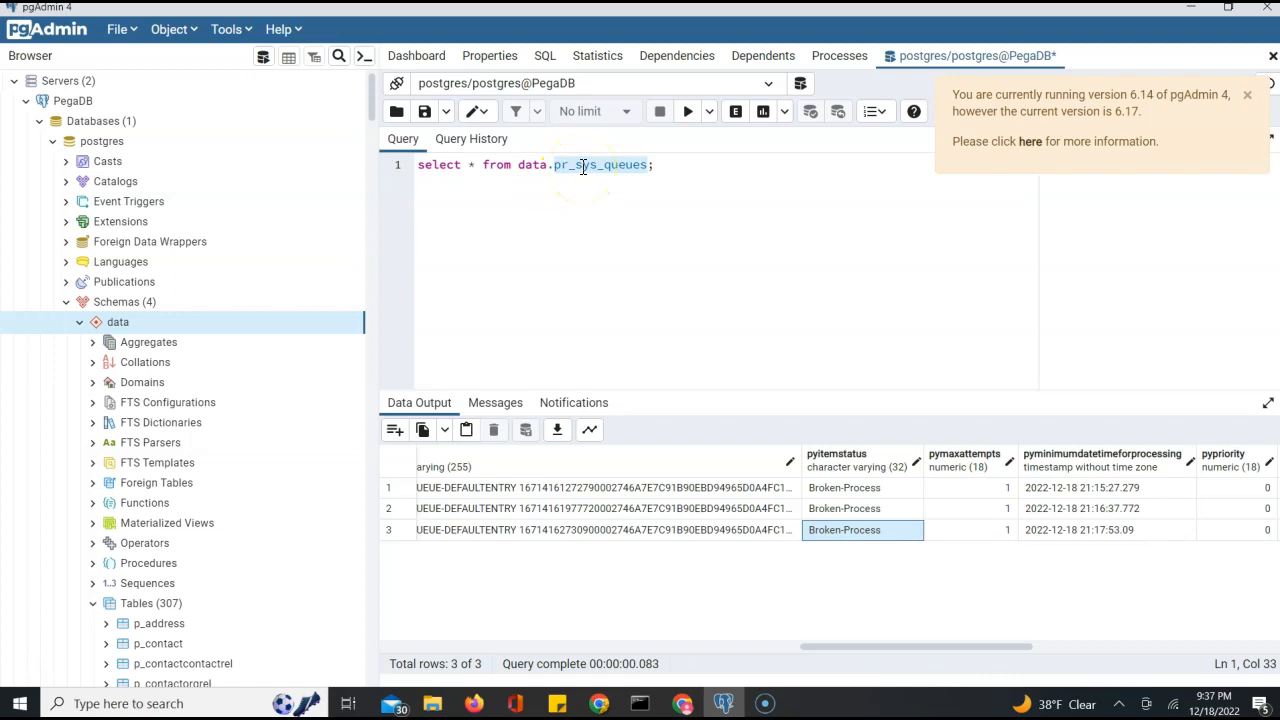
left_click(750, 646)
left_click(557, 648)
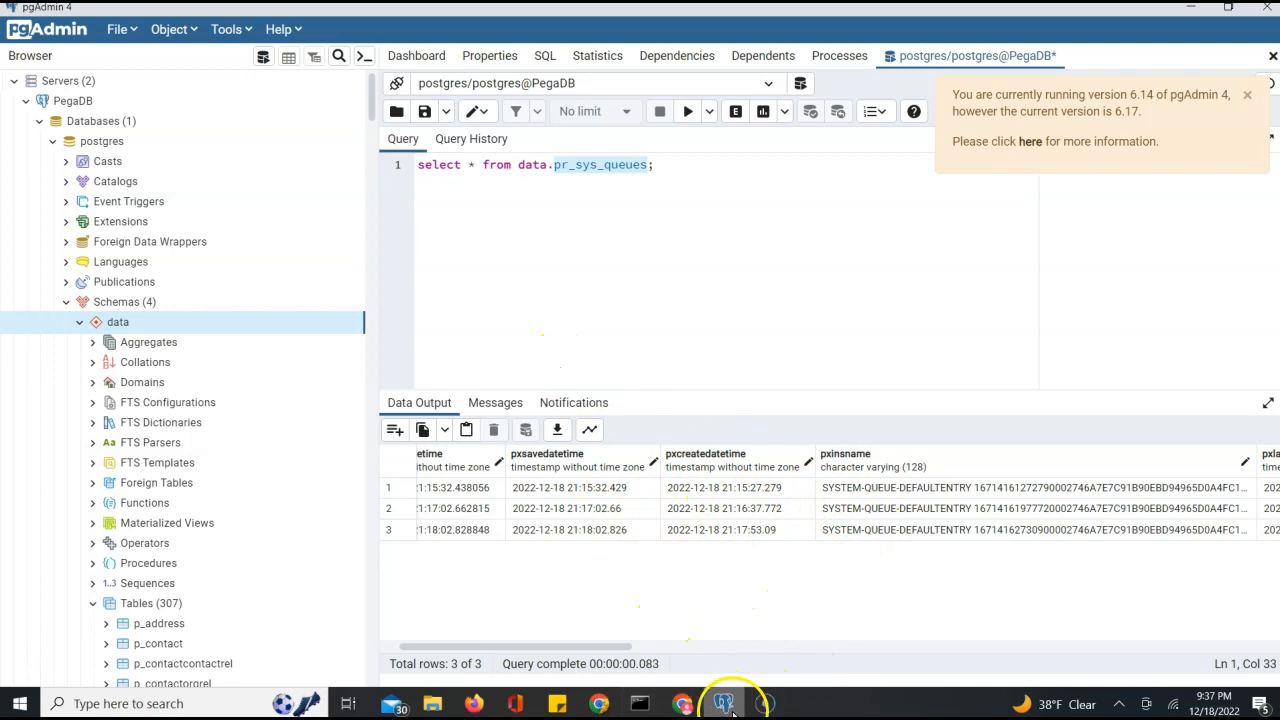
left_click(594, 705)
left_click(500, 631)
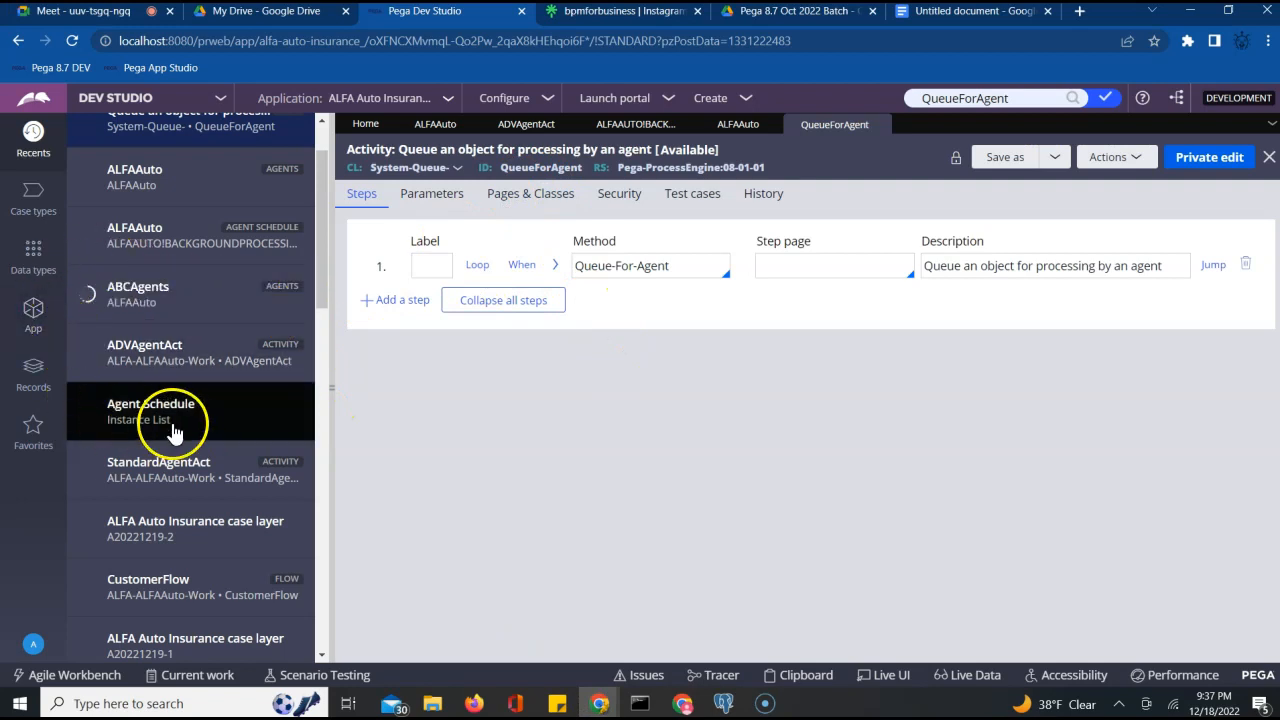
From CustomerFlow's Cust FA connector, open CustomerDetailsFA and its Run activity QueueForAgent
left_click(175, 595)
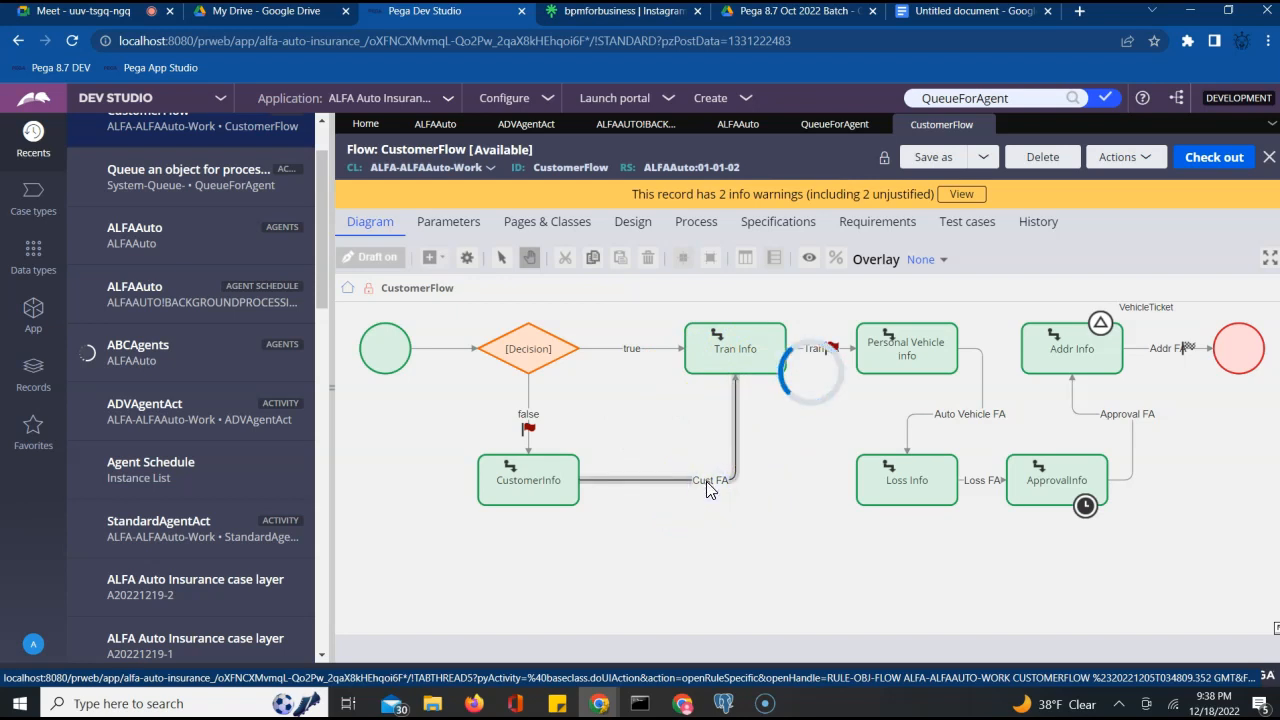
double_click(707, 483)
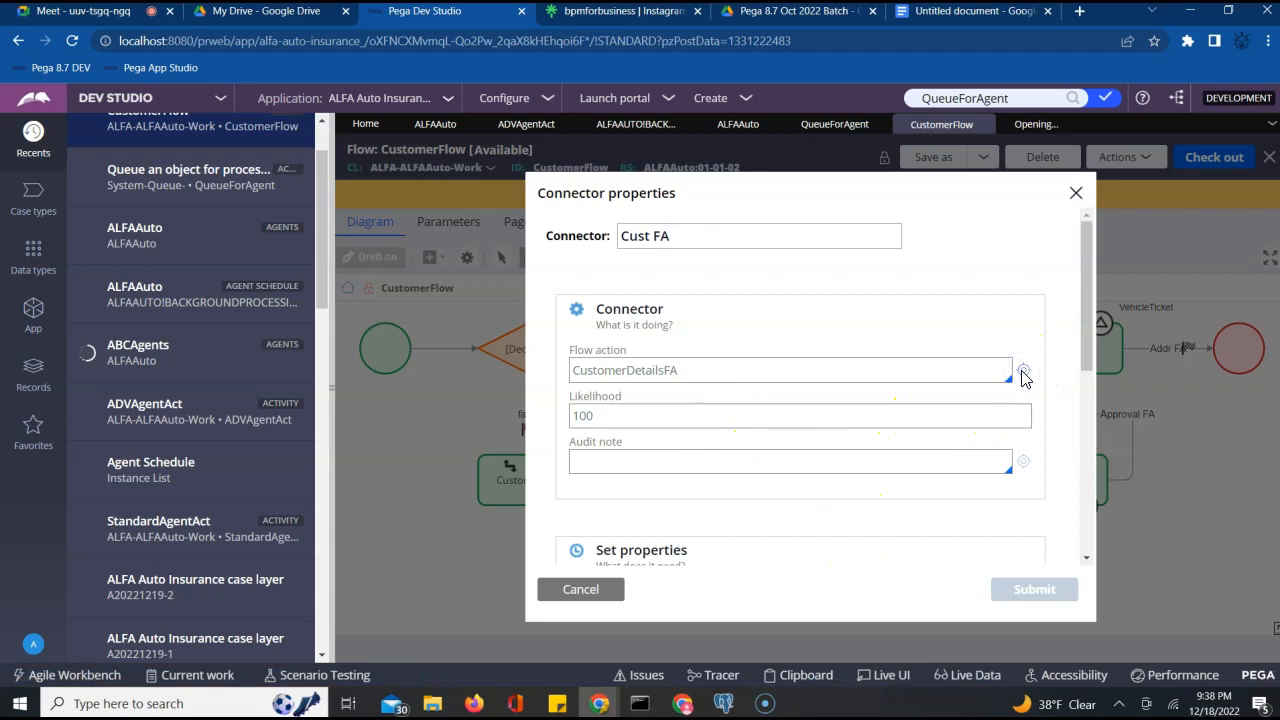
left_click(1022, 370)
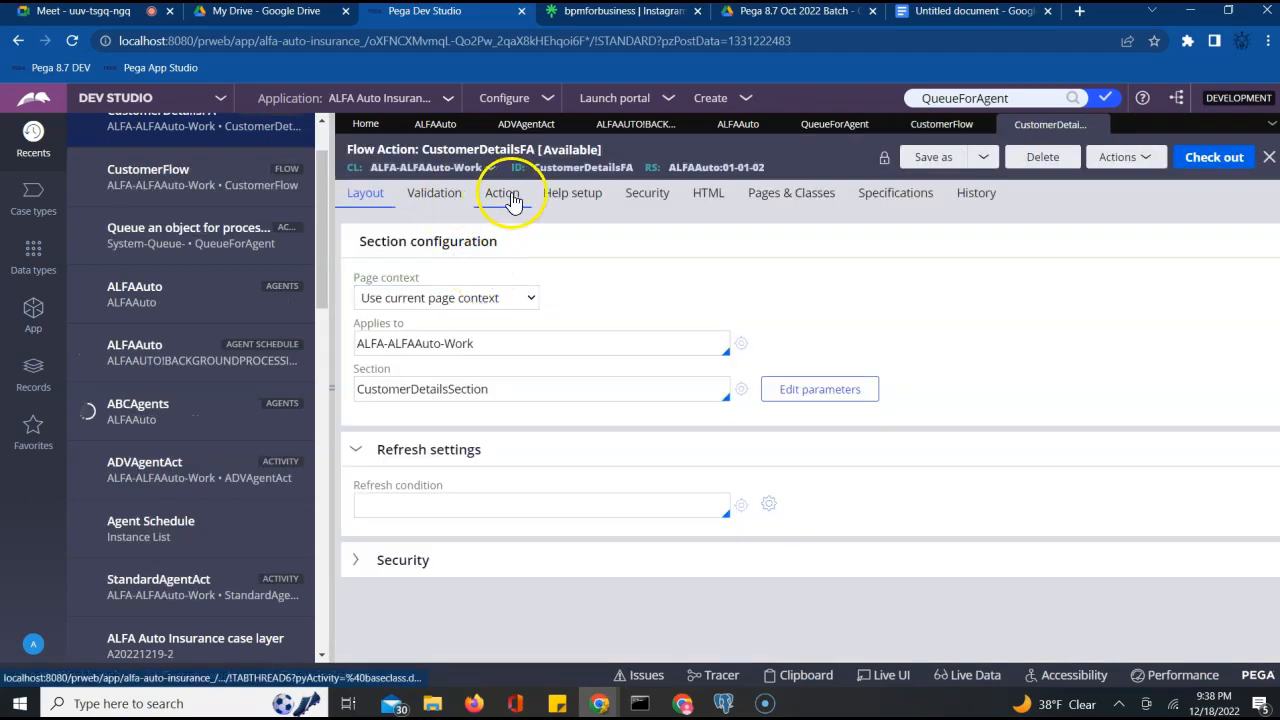
left_click(511, 196)
scroll(550, 435, "down", 10)
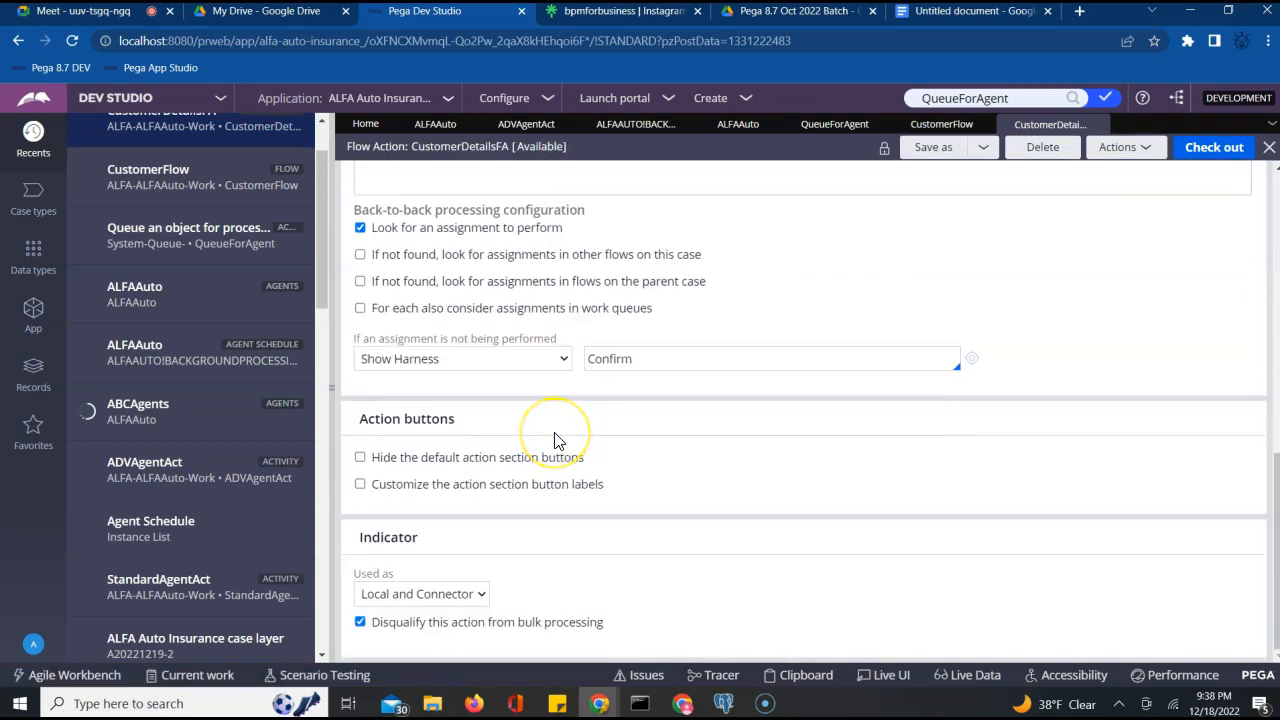
scroll(555, 437, "up", 3)
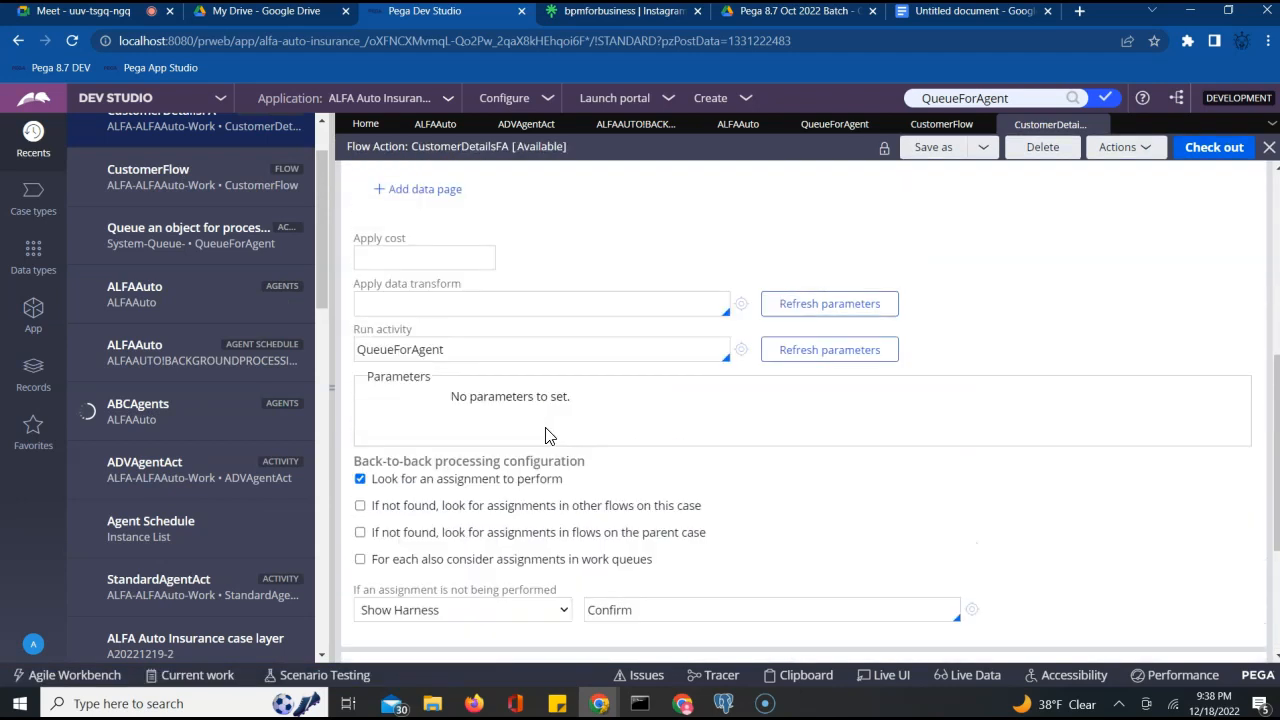
left_click(738, 351)
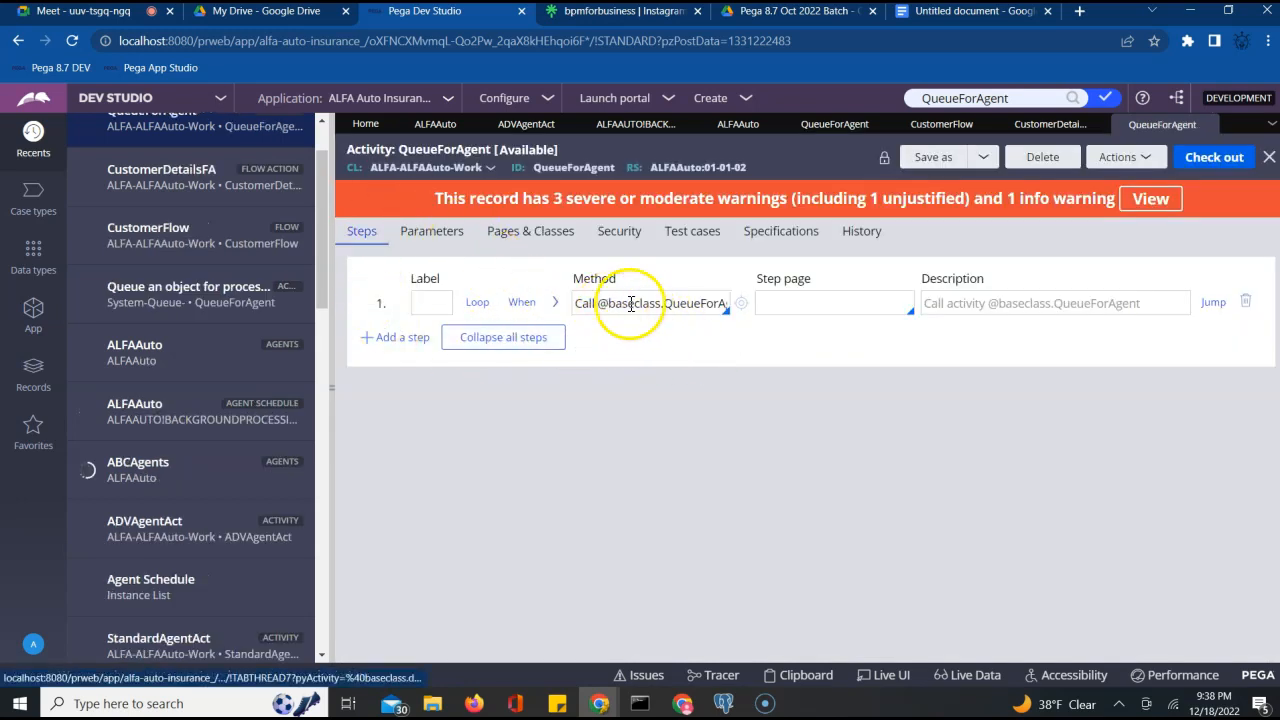
Expand step 1 to reveal AgentRuleSet ALFAAuto and AgentName StandardAgent parameters
left_click_drag(682, 306, 806, 320)
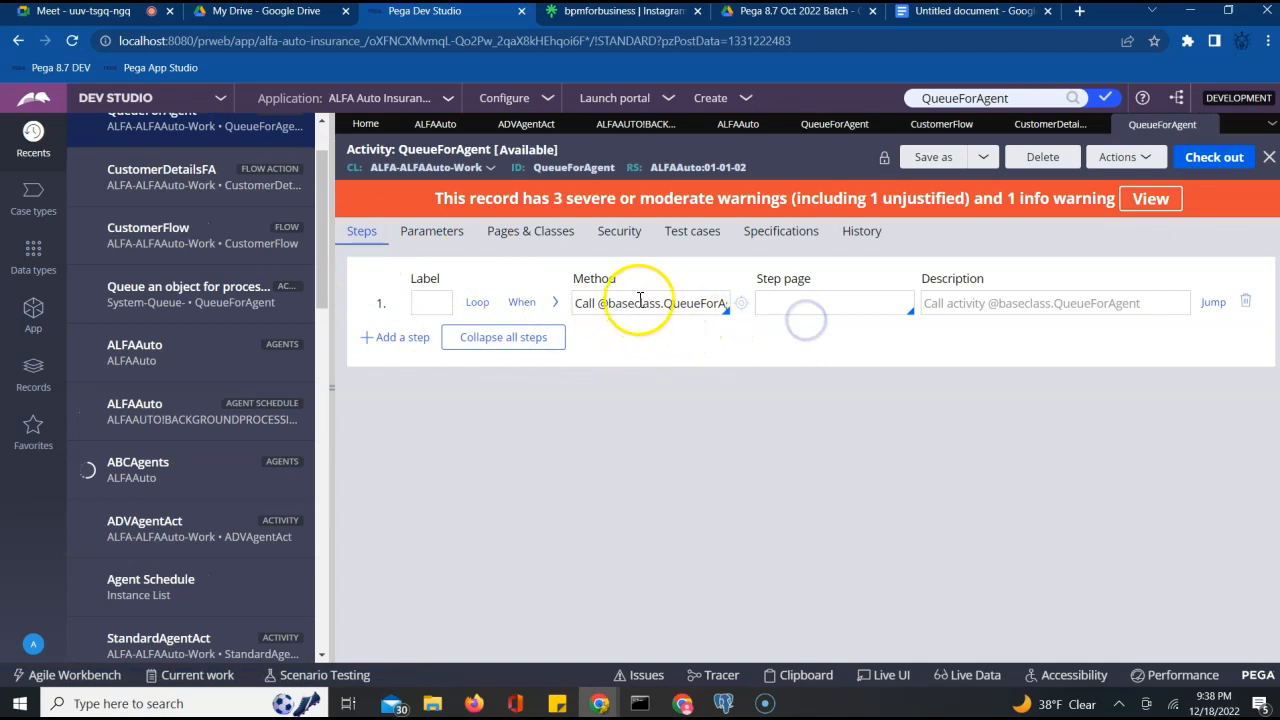
left_click(555, 303)
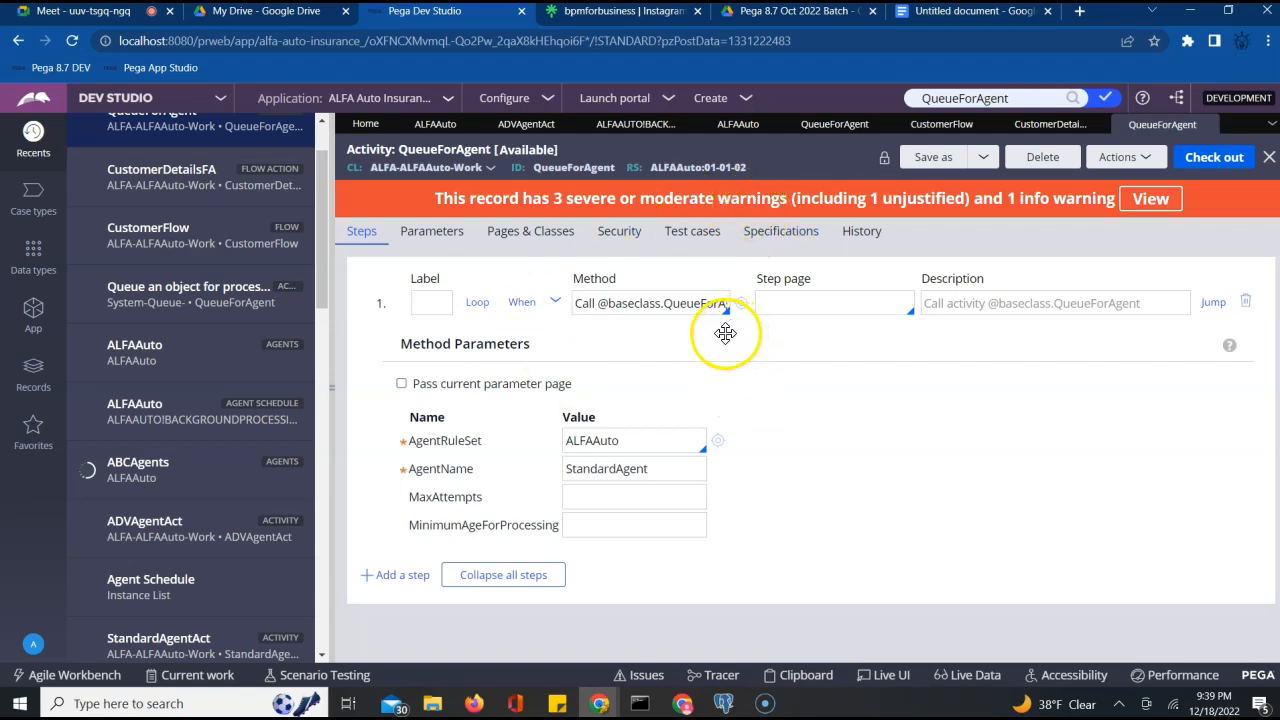
Check pgAdmin's queue table, then go back to CustomerFlow and close the connector properties dialog
left_click(722, 702)
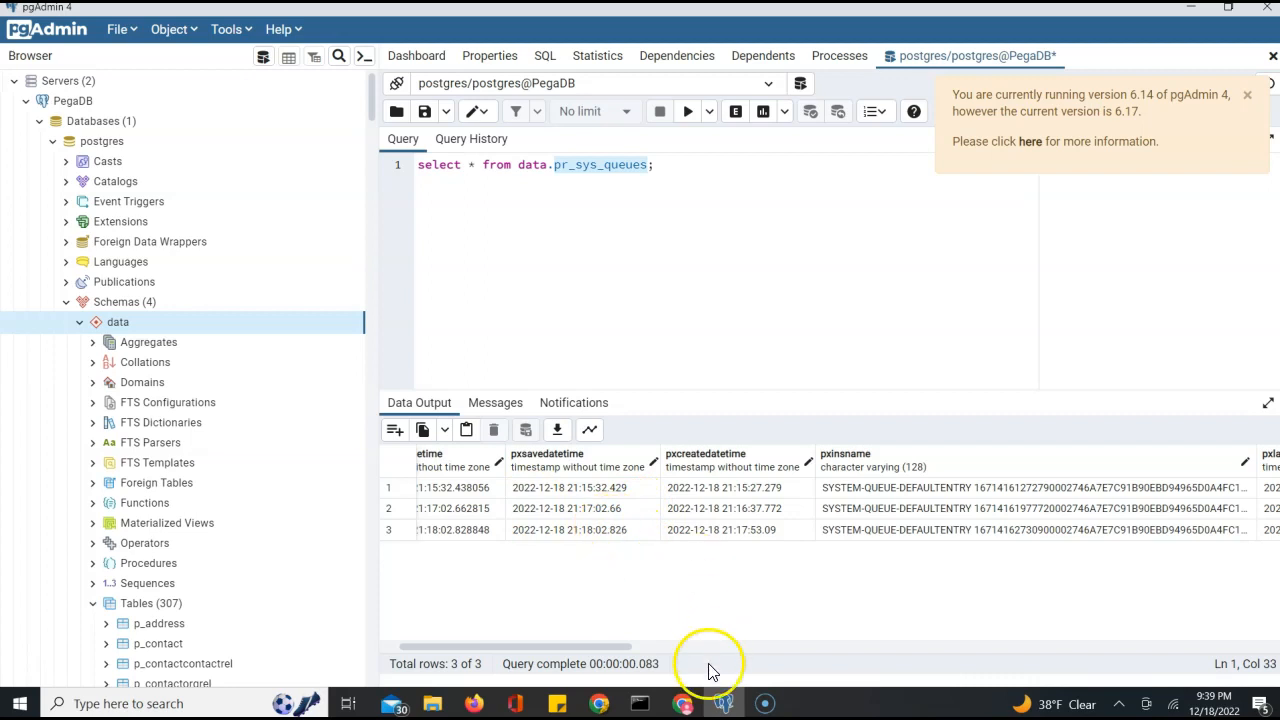
left_click(598, 703)
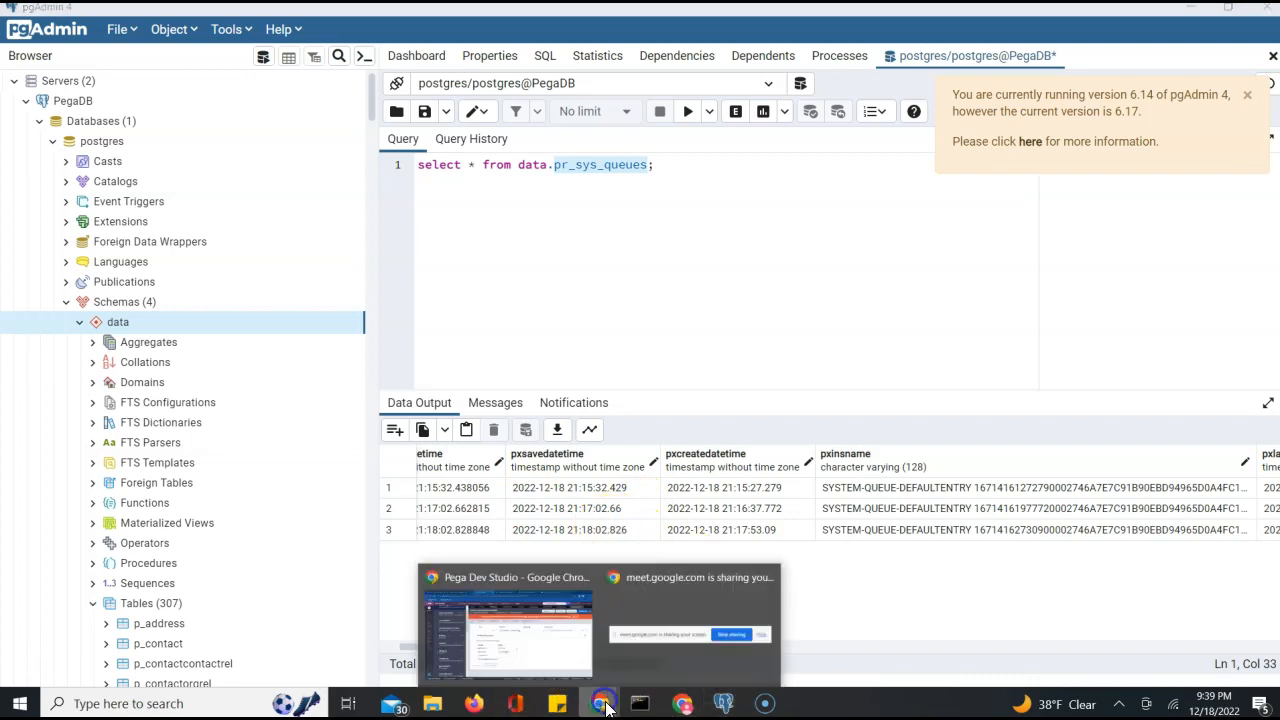
left_click(546, 625)
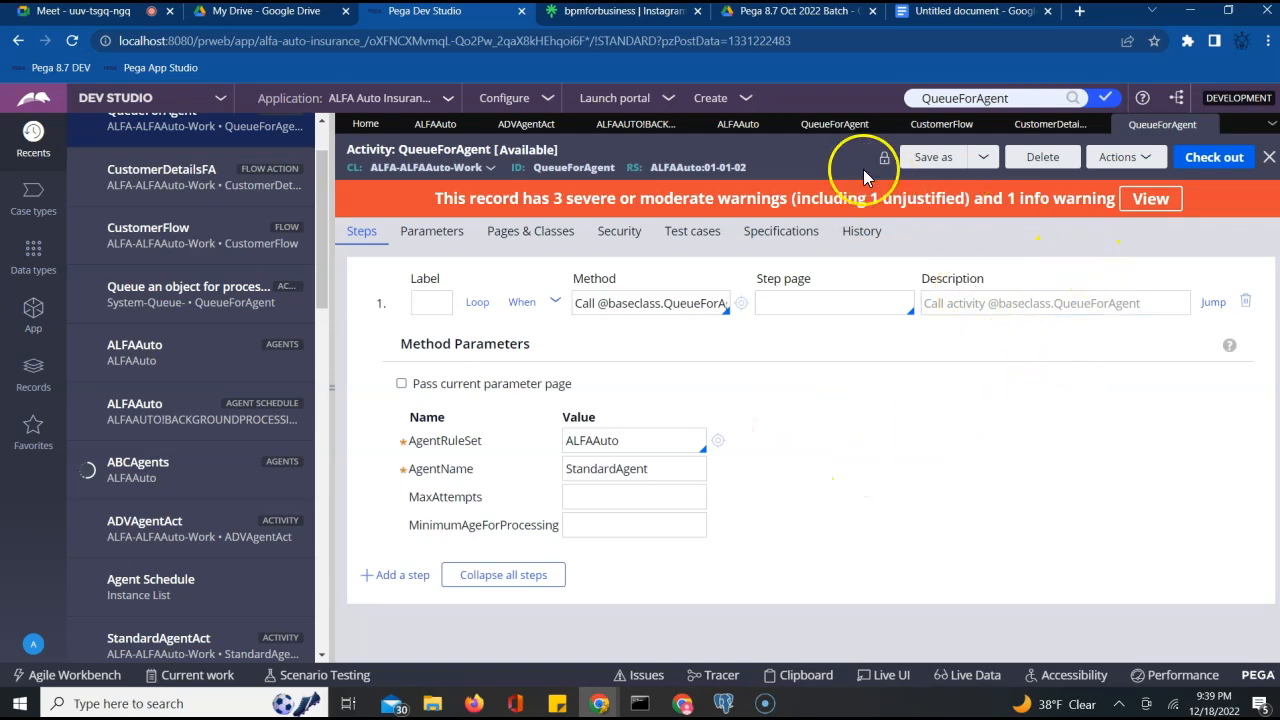
left_click(943, 125)
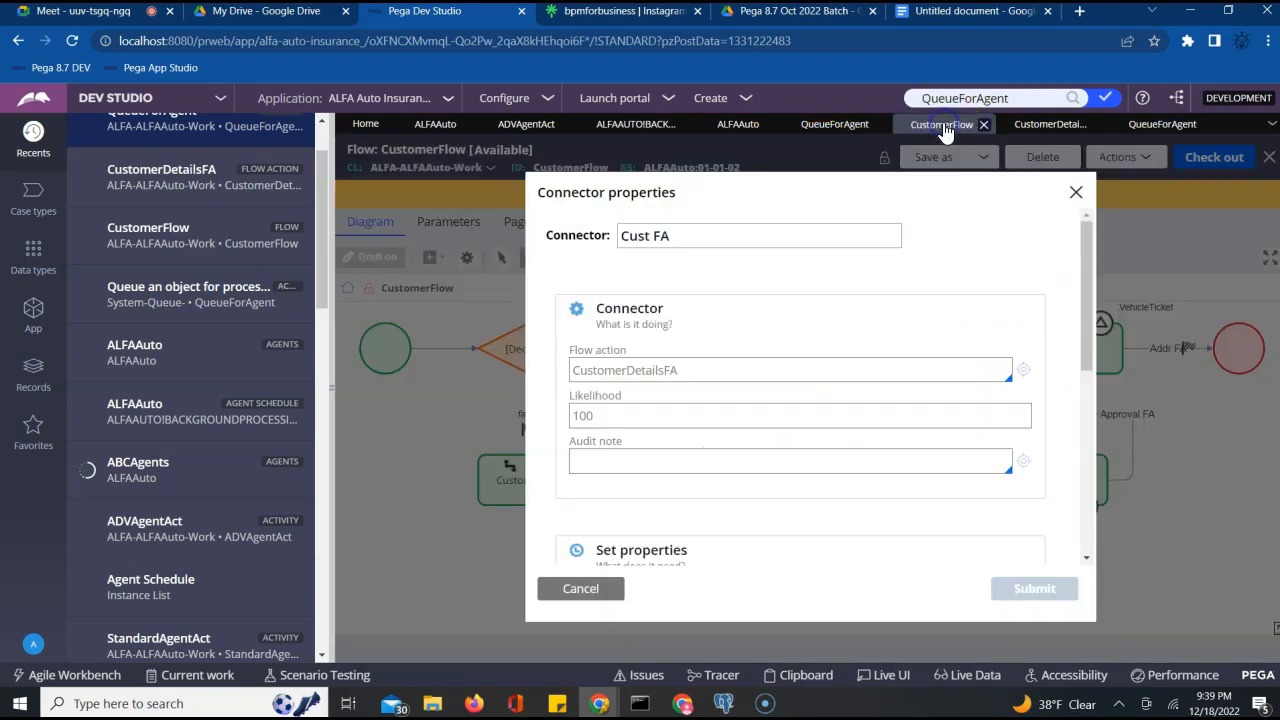
left_click(1076, 192)
left_click(90, 11)
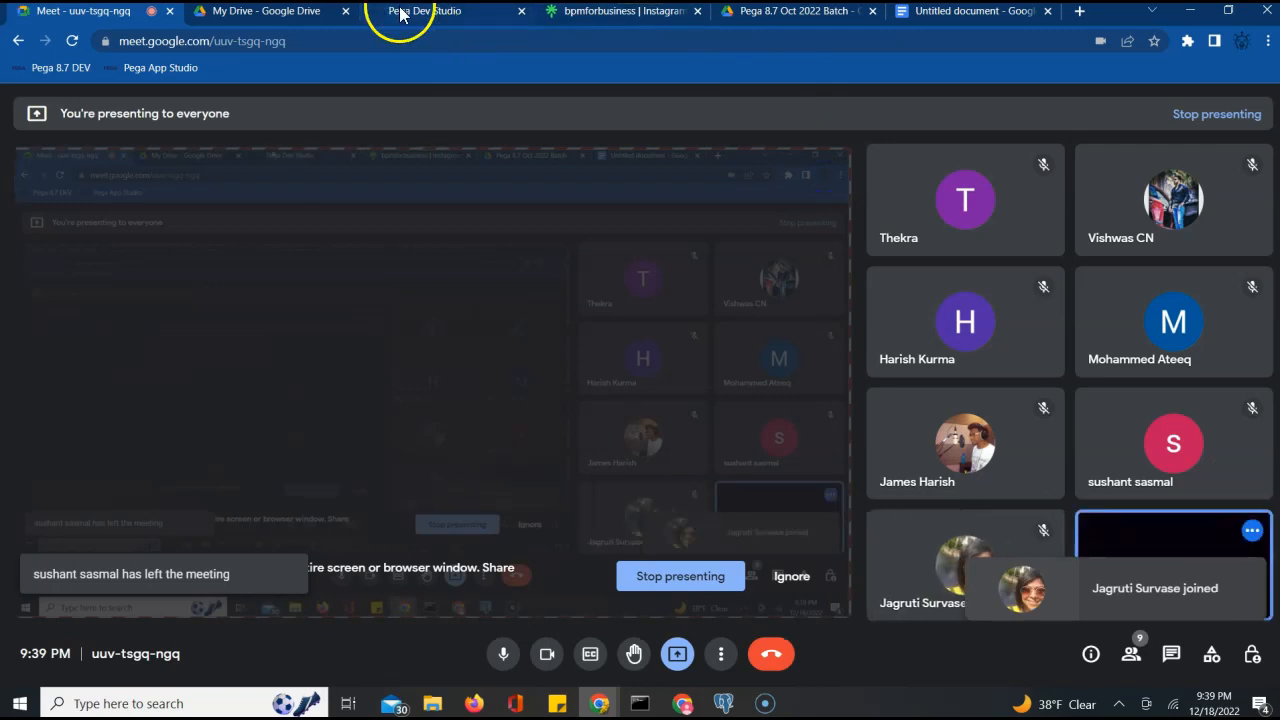
left_click(401, 12)
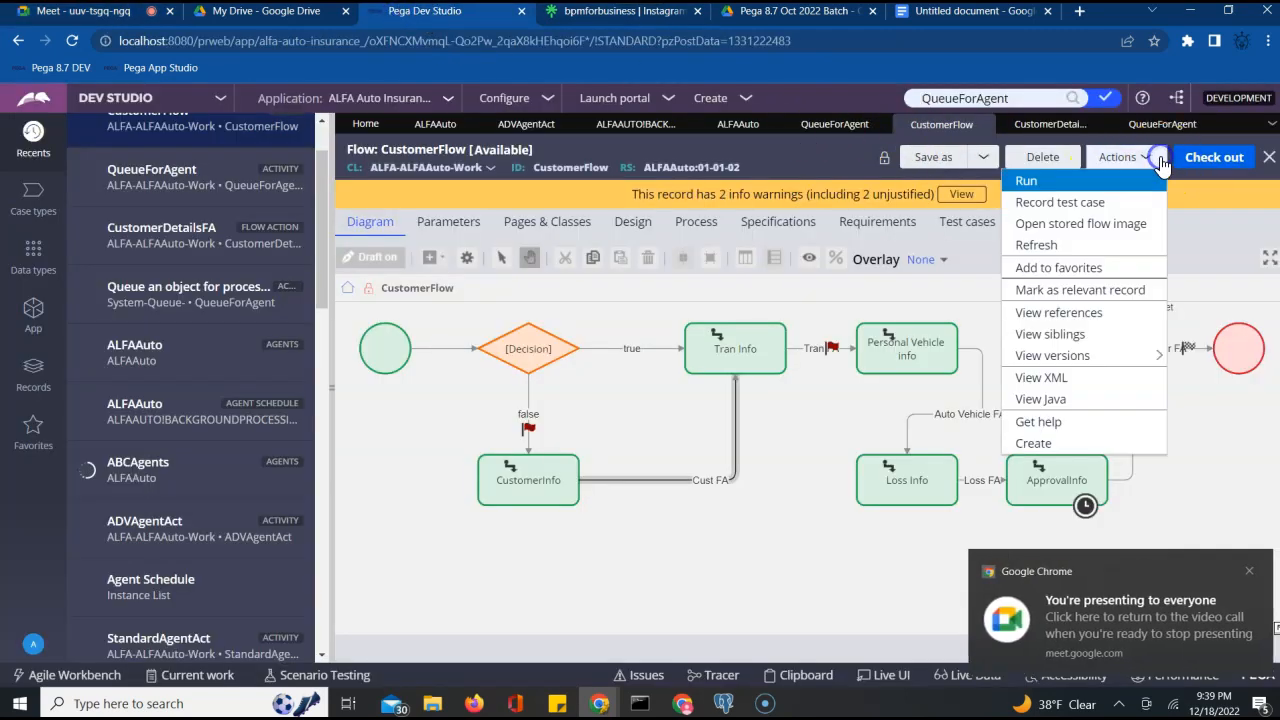
Run CustomerFlow and create a new ALFA Auto Insurance case
left_click(1140, 157)
left_click(1031, 179)
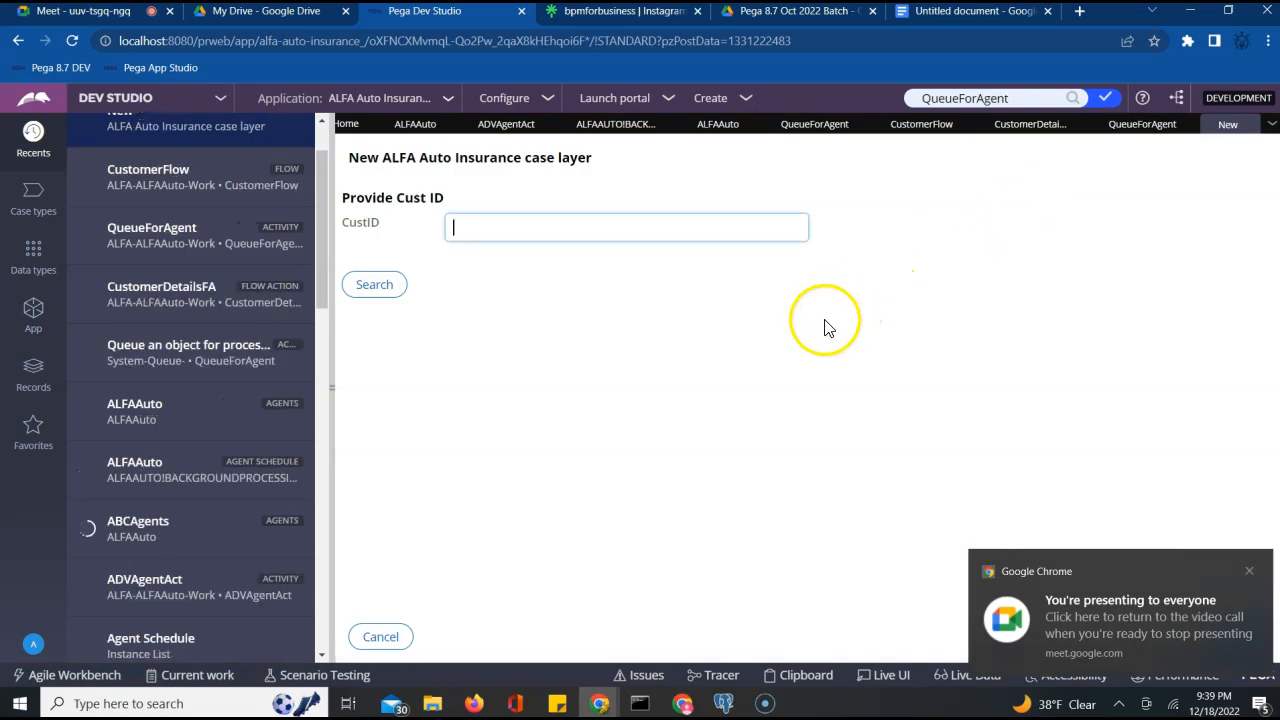
left_click(1247, 650)
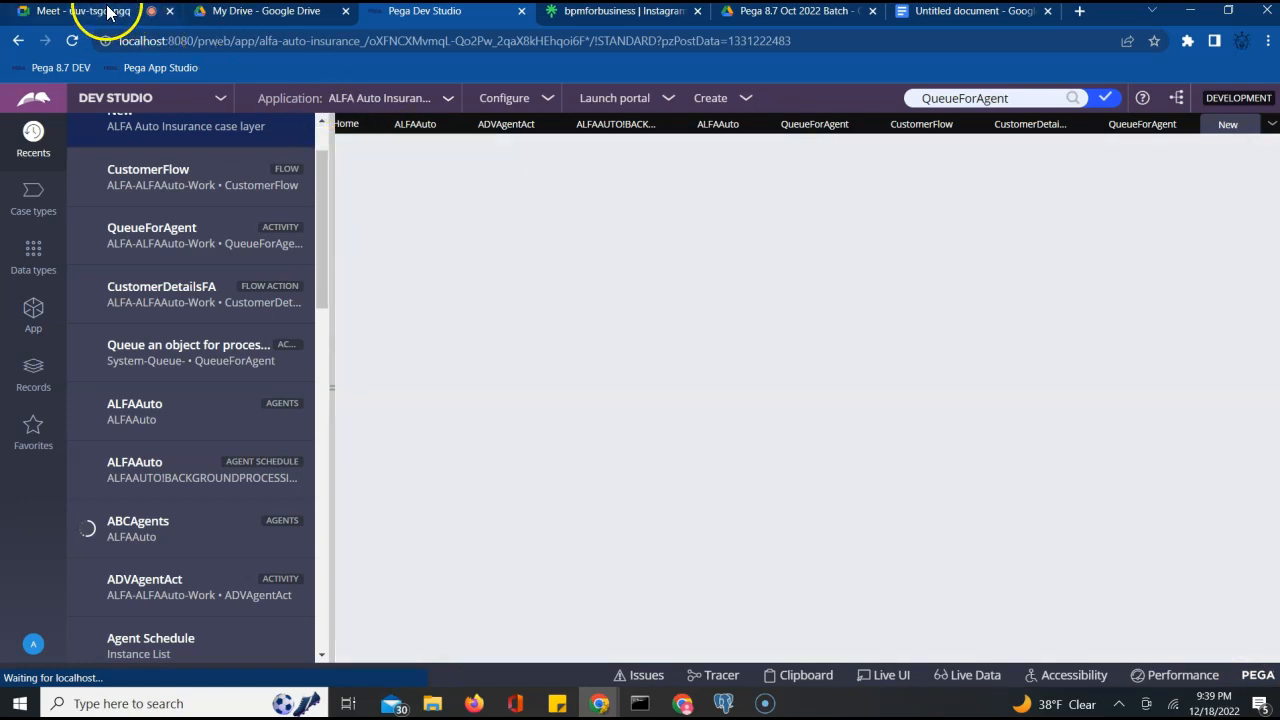
Admit the waiting call participant, then submit CustomerDetailsFA and switch to pgAdmin
left_click(92, 11)
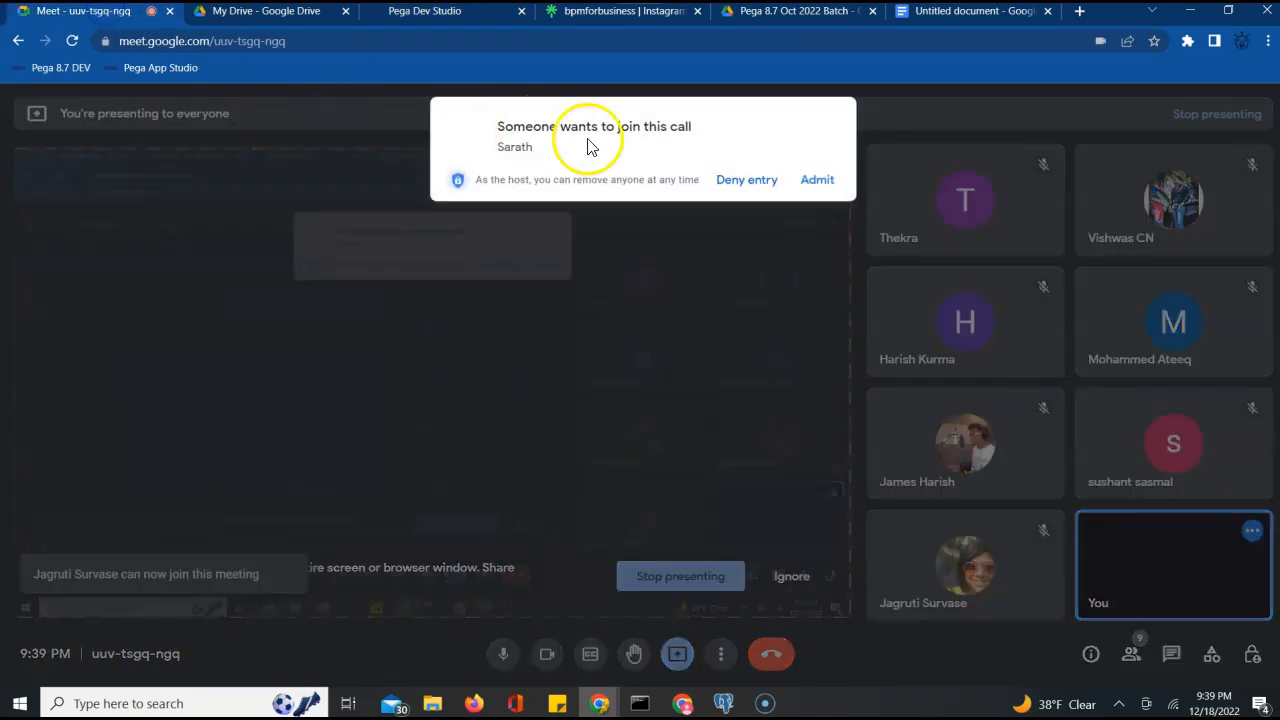
left_click(816, 180)
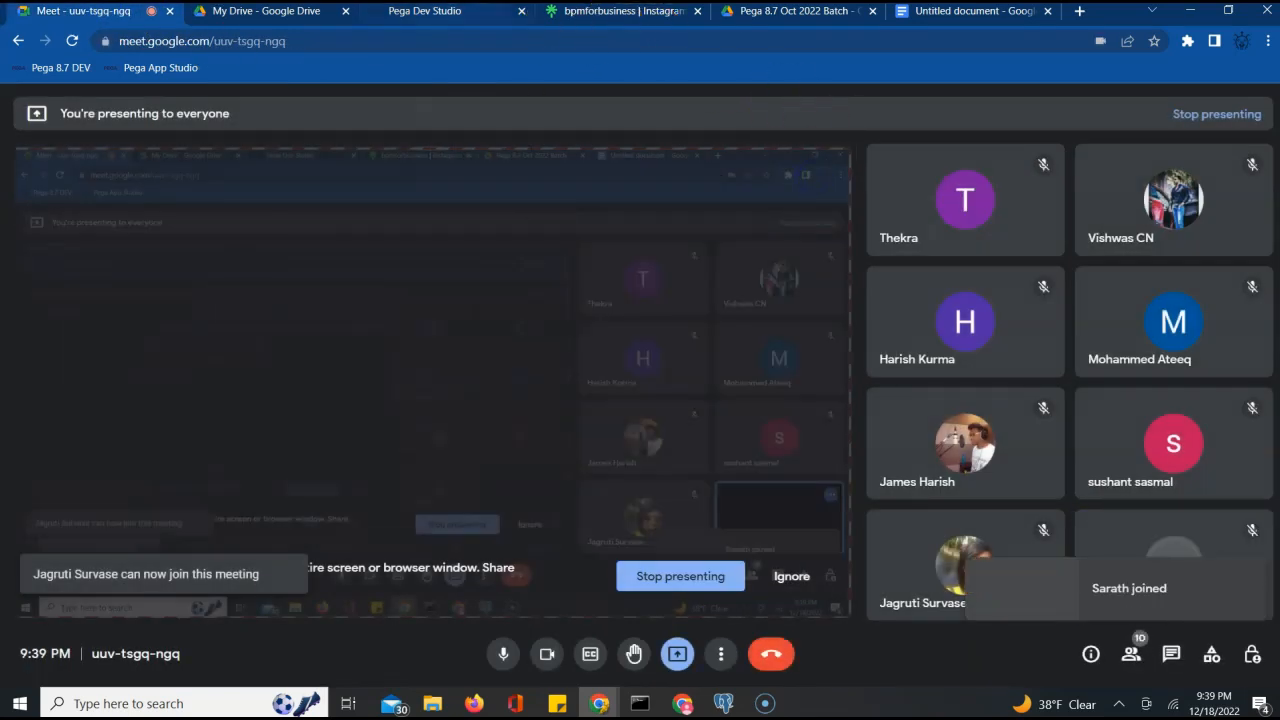
left_click(428, 18)
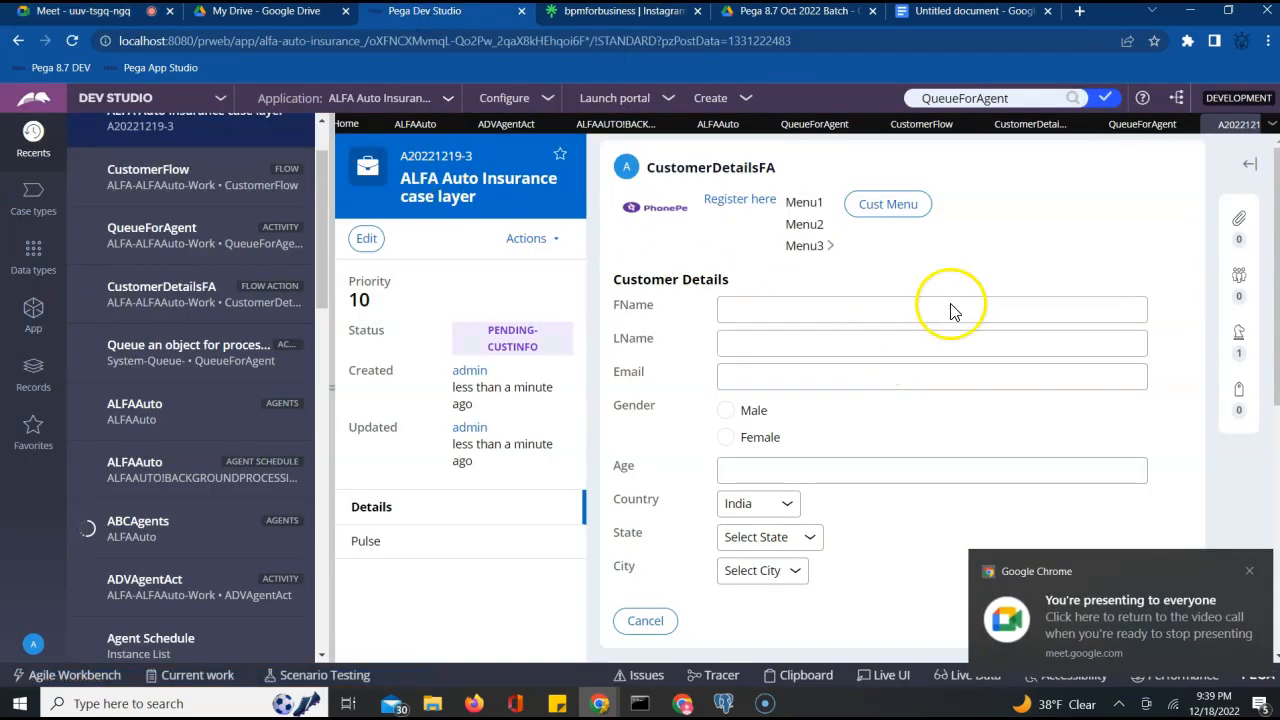
left_click(1250, 573)
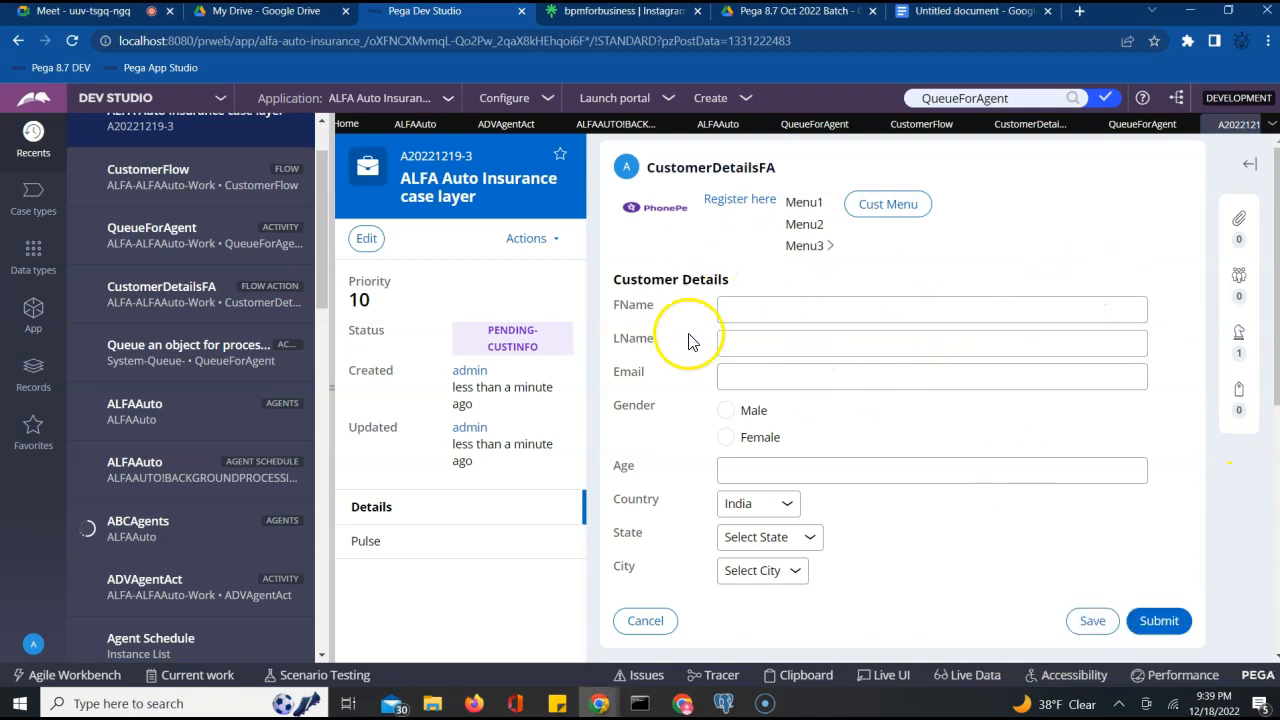
left_click(1166, 622)
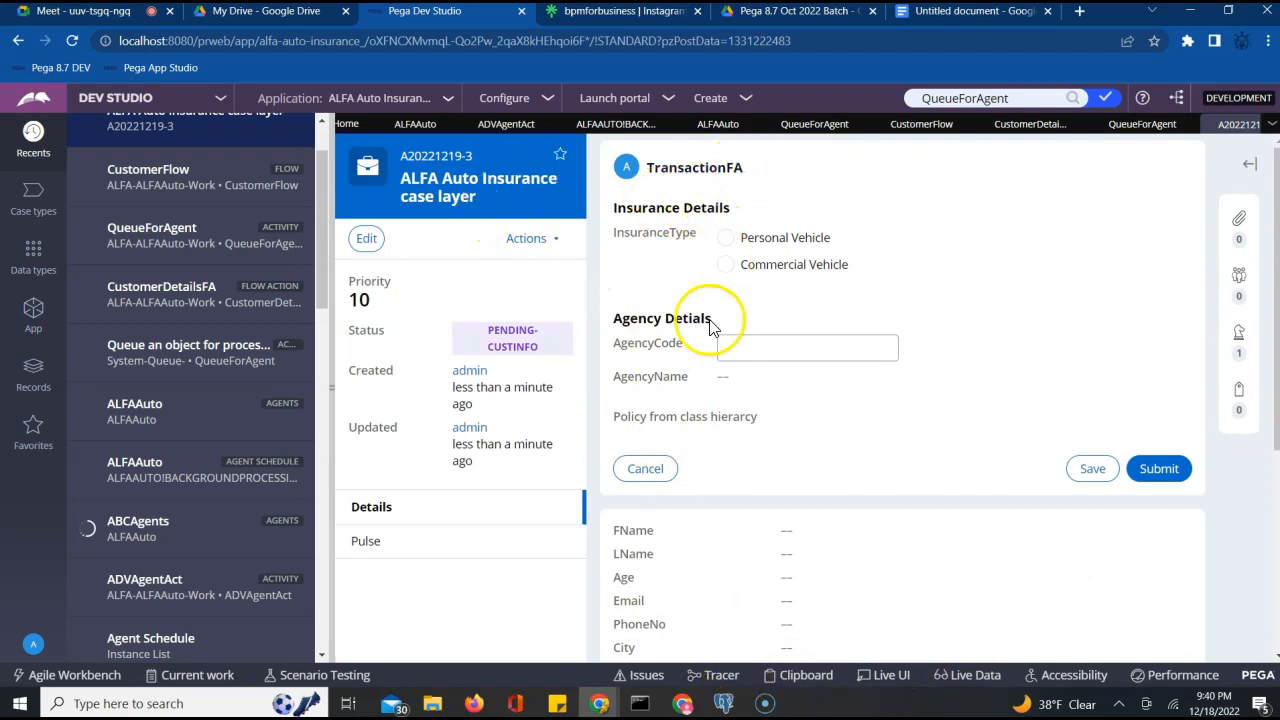
left_click(723, 703)
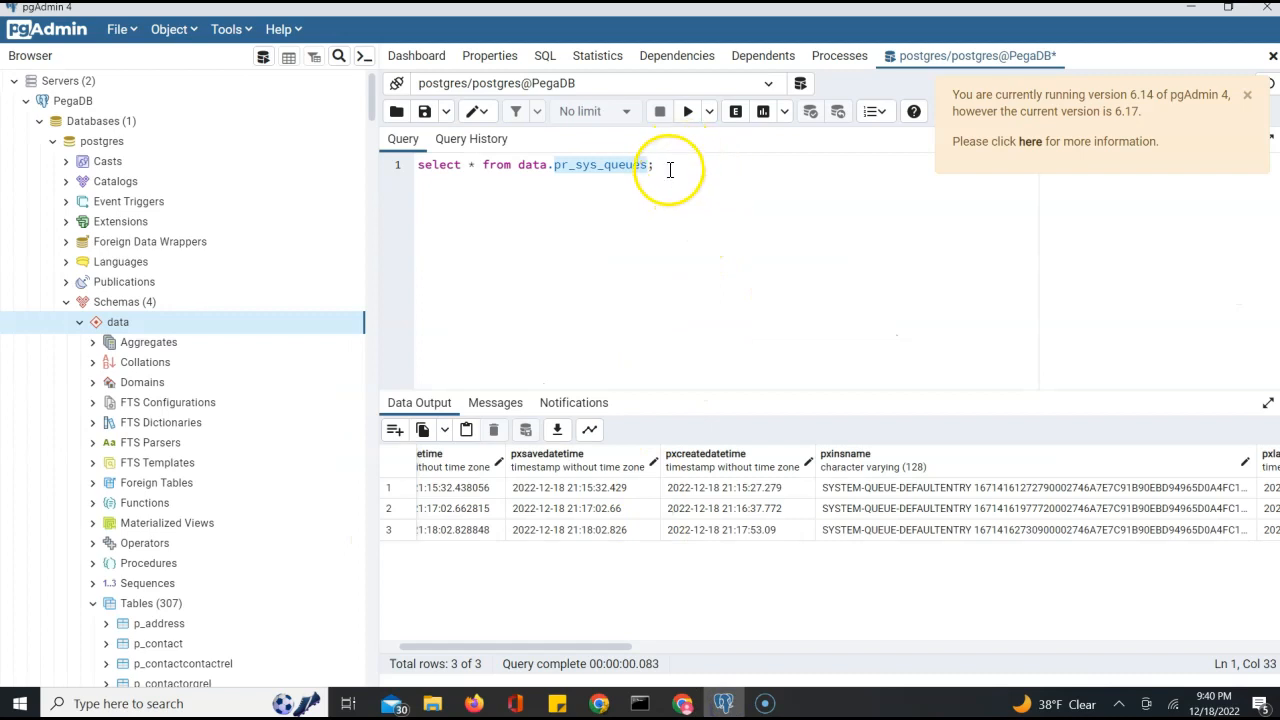
Rerun the pr_sys_queues query, check the new fourth entry's creation time, then leave pgAdmin
left_click(686, 113)
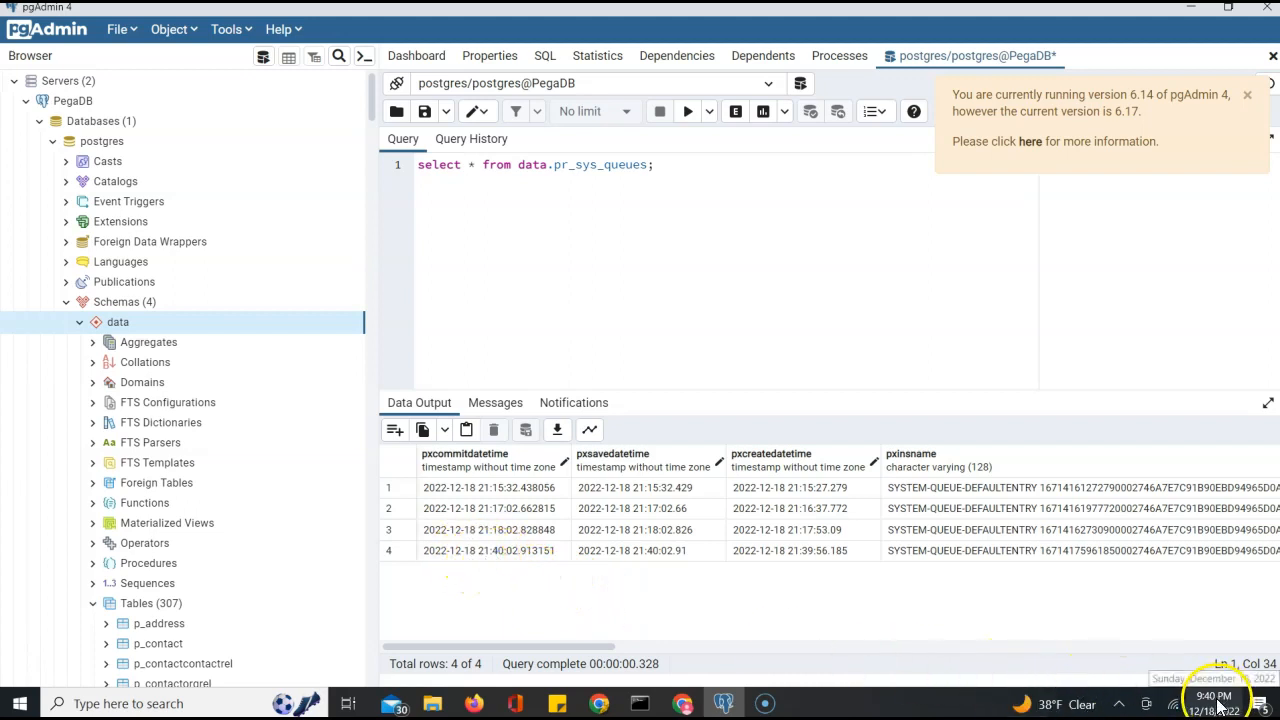
left_click(836, 552)
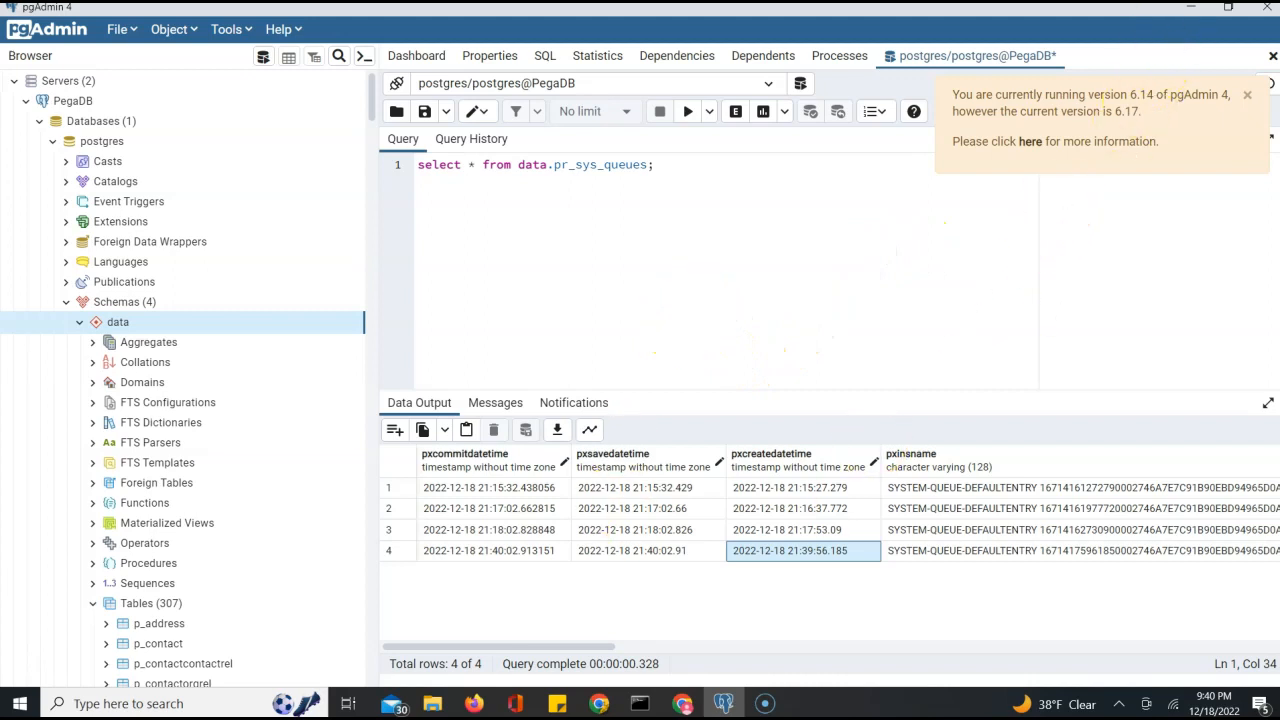
left_click(1190, 12)
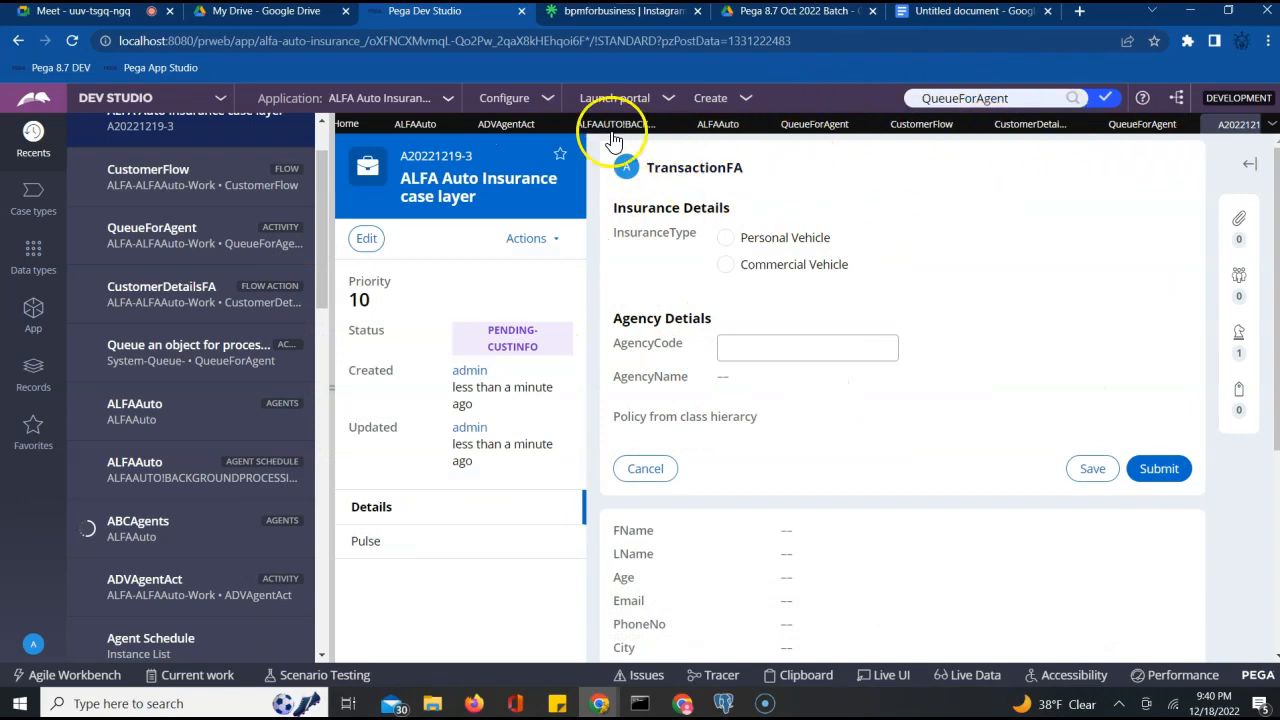
Open StandardAgentAct from the ALFAAuto agent and show its SendEmailNotification step parameters
left_click(726, 125)
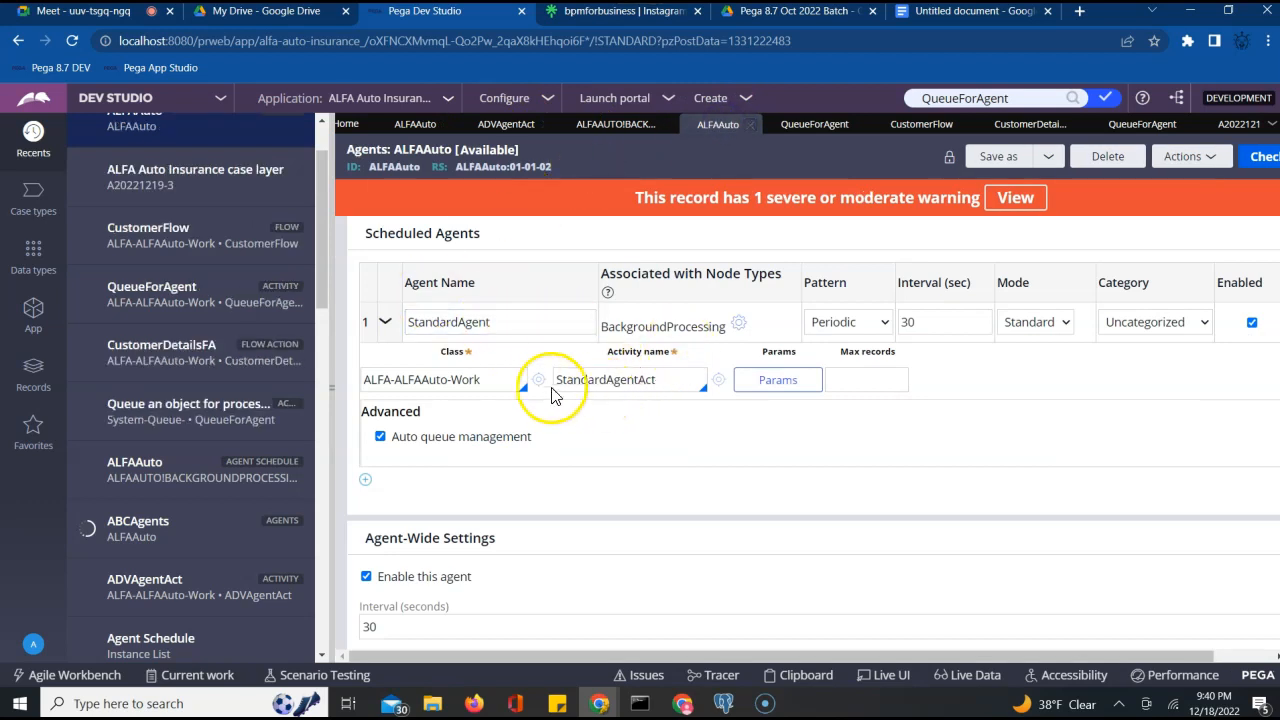
left_click(714, 380)
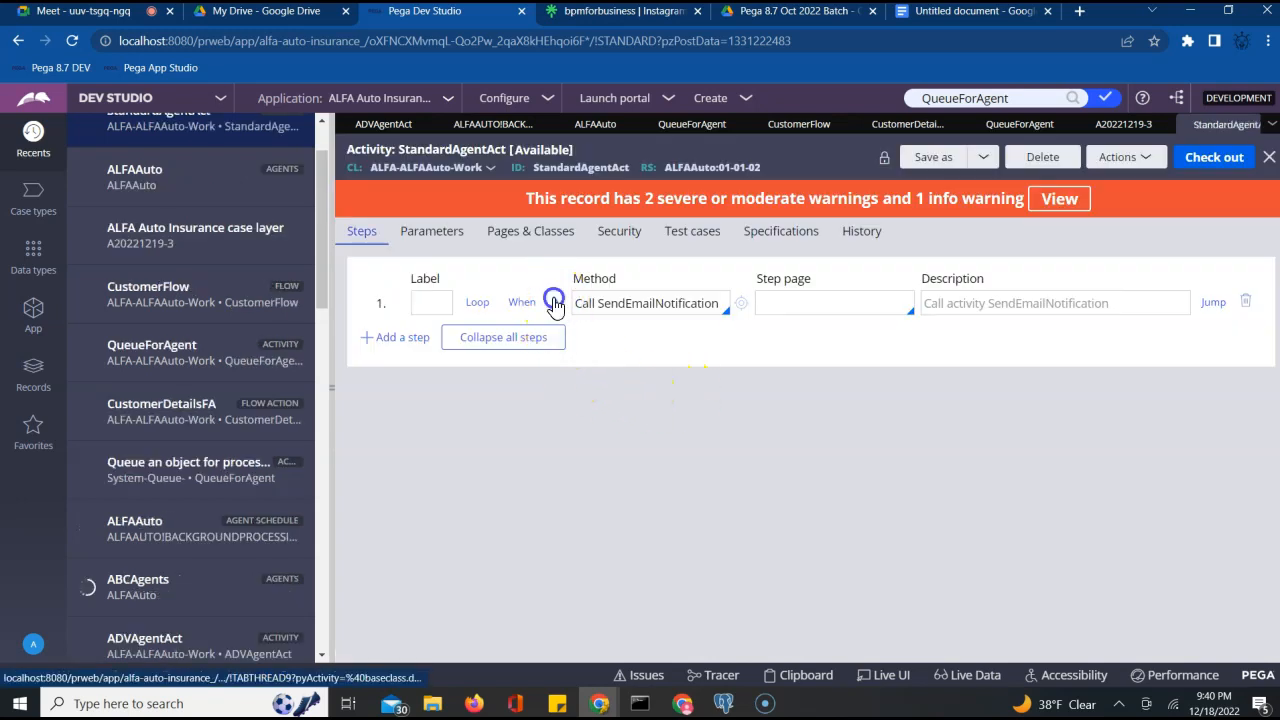
left_click(556, 305)
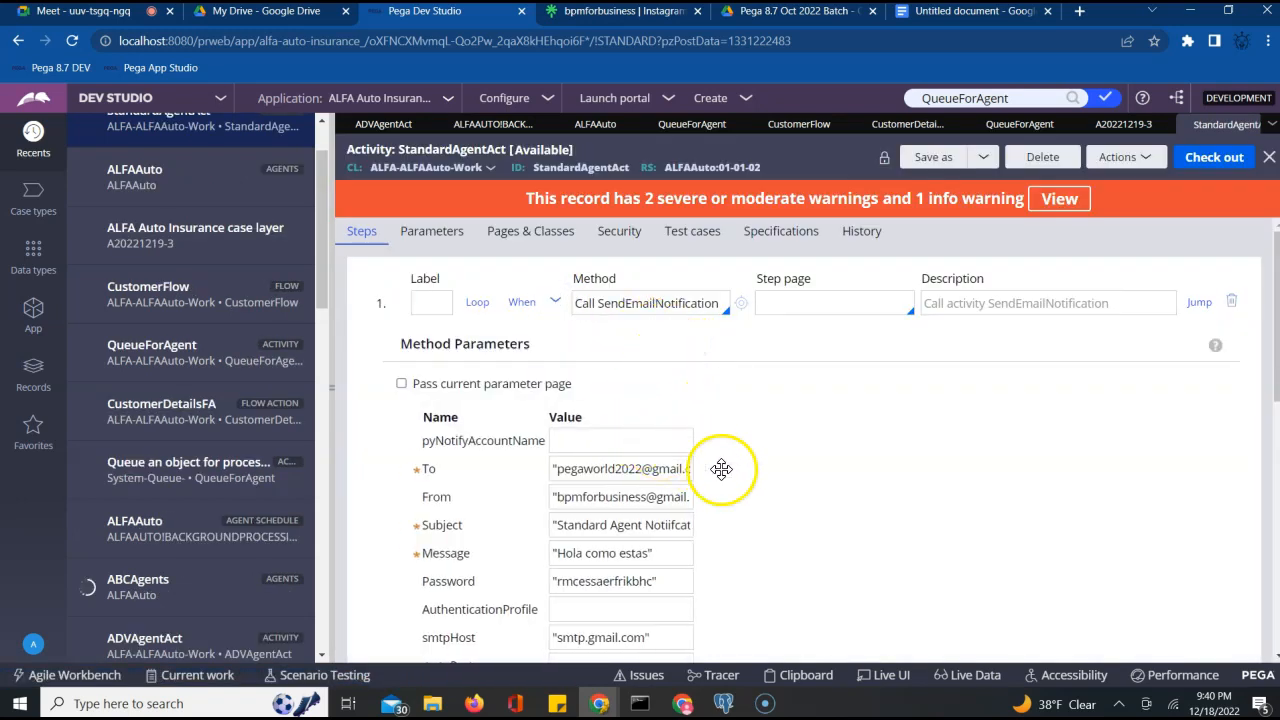
scroll(771, 498, "down", 3)
scroll(771, 498, "up", 2)
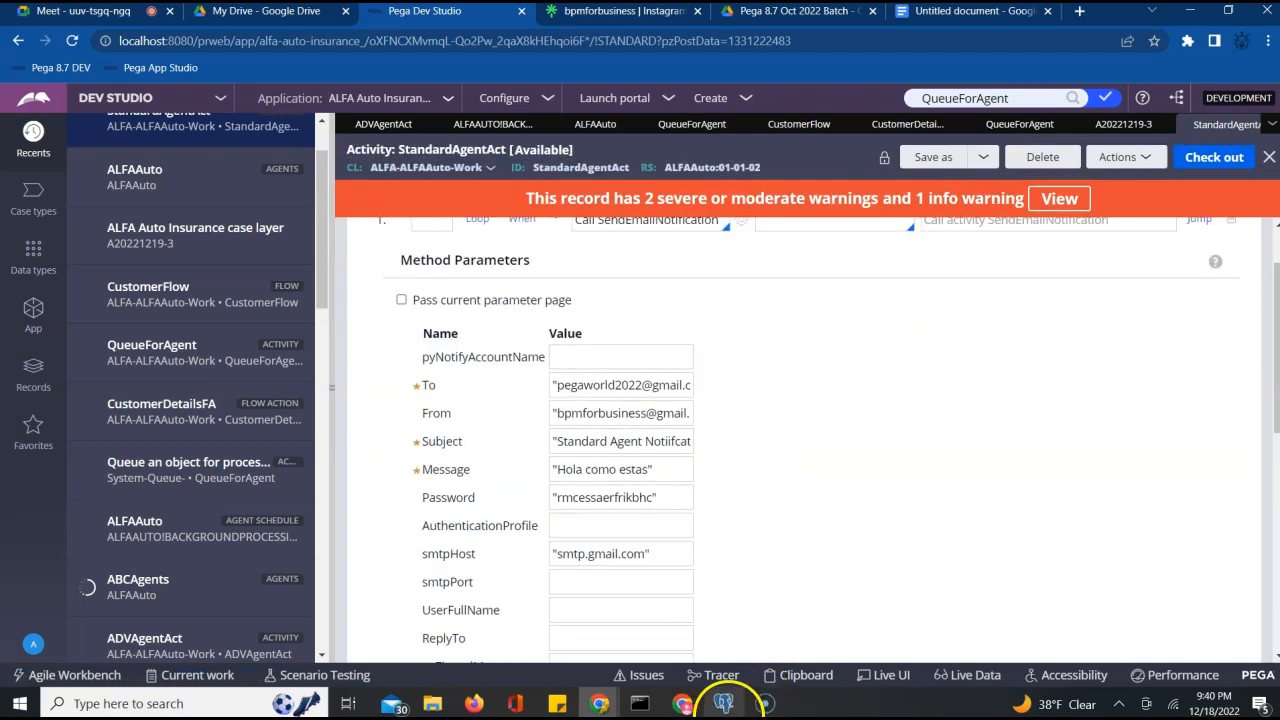
Glance at pgAdmin, then come back to the StandardAgentAct activity in Pega Dev Studio
mouse_move(727, 711)
left_click(737, 605)
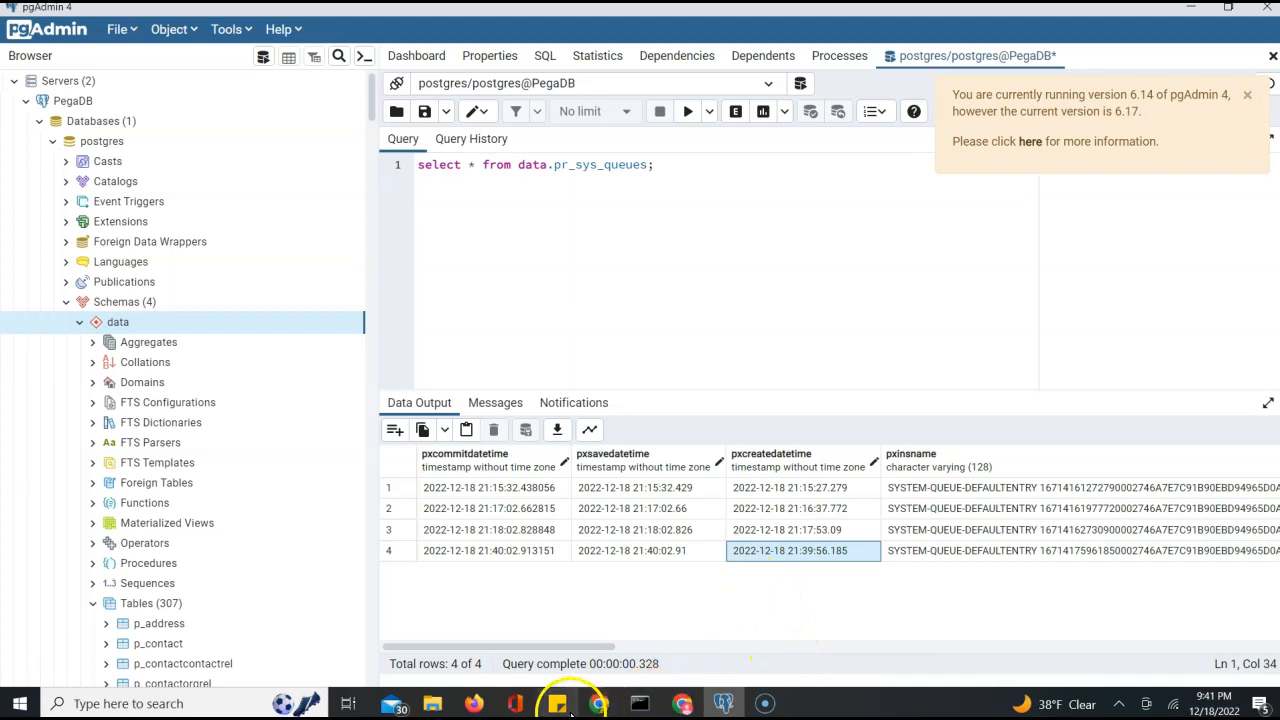
mouse_move(600, 705)
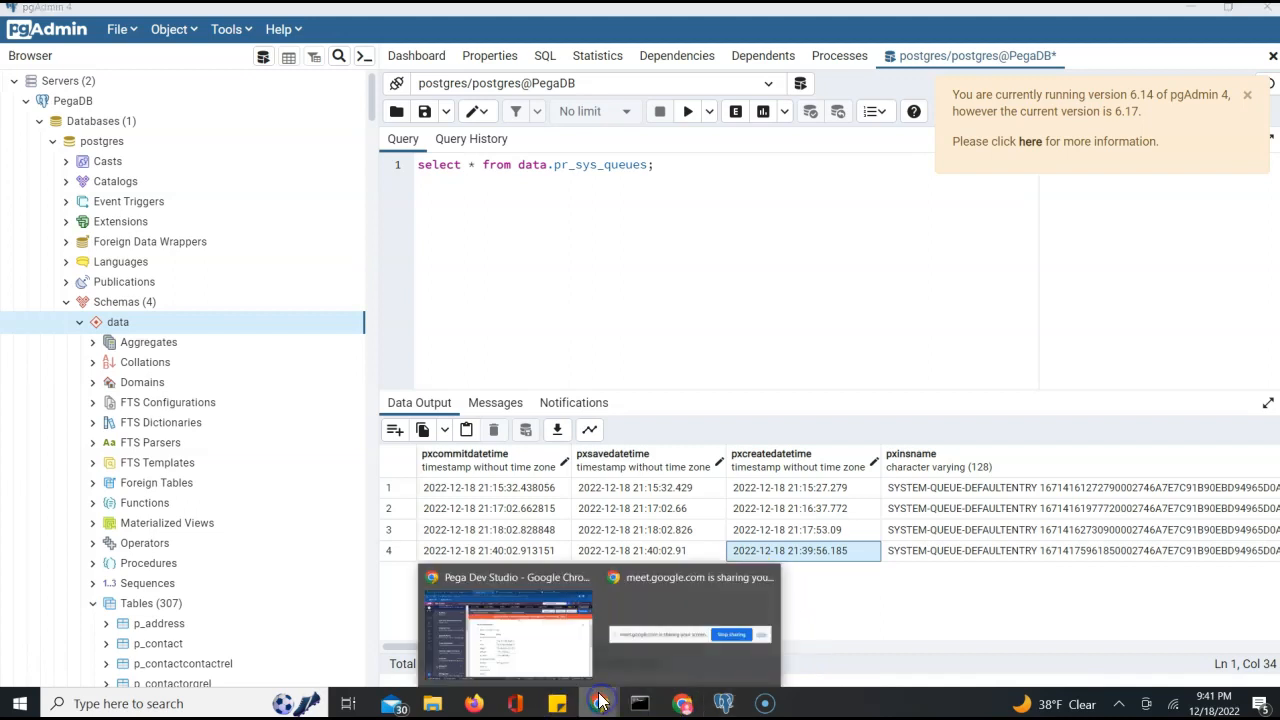
left_click(535, 633)
scroll(554, 265, "up", 1)
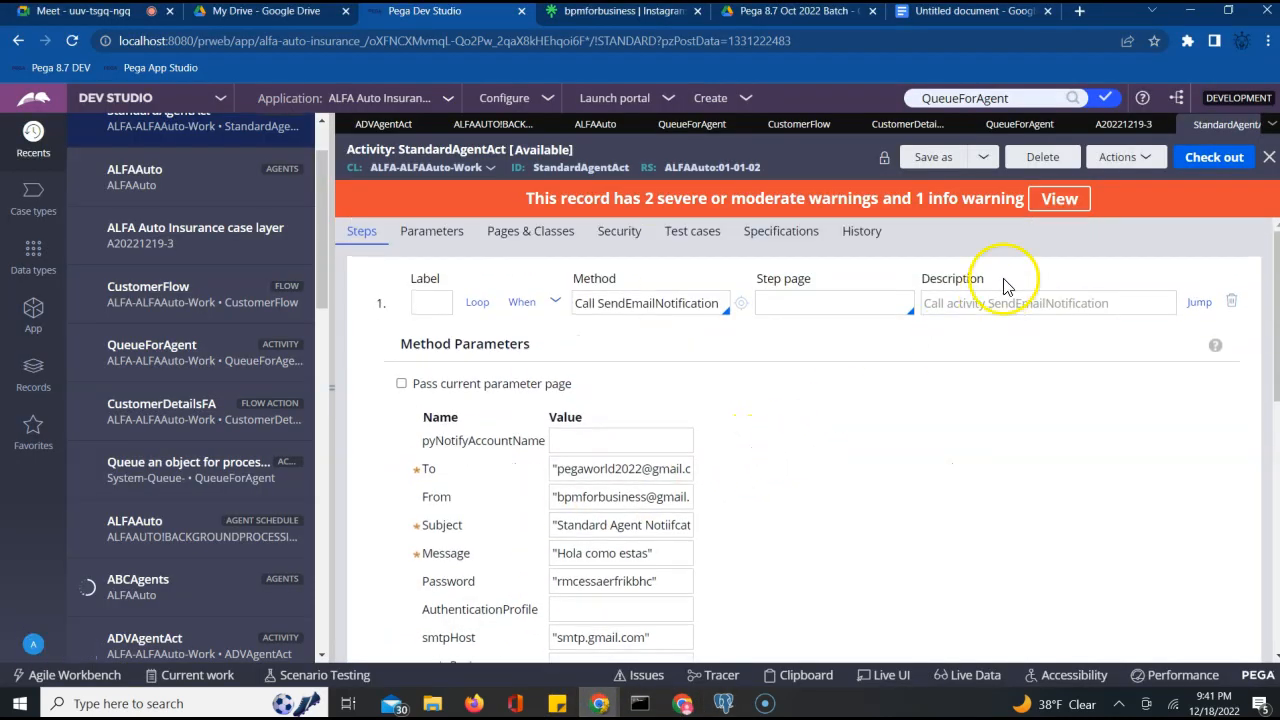
Run the StandardAgentAct activity, then close its status page and run window
left_click(1118, 157)
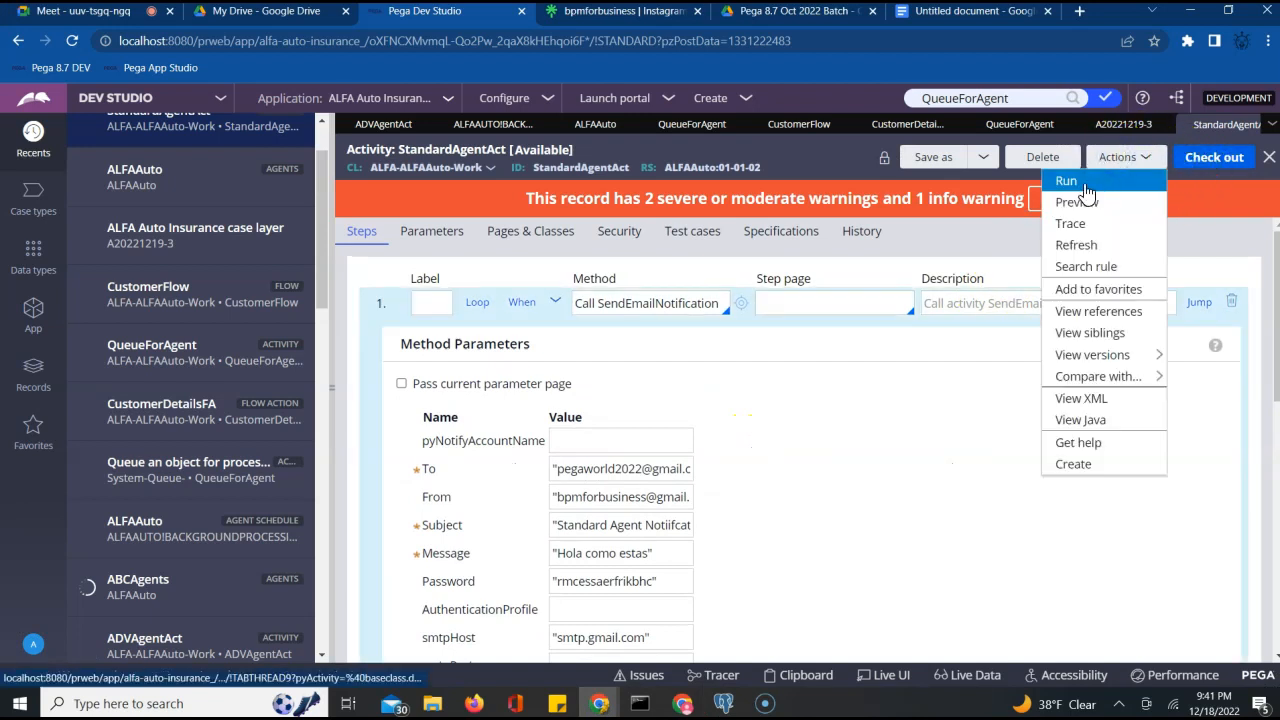
left_click(1086, 186)
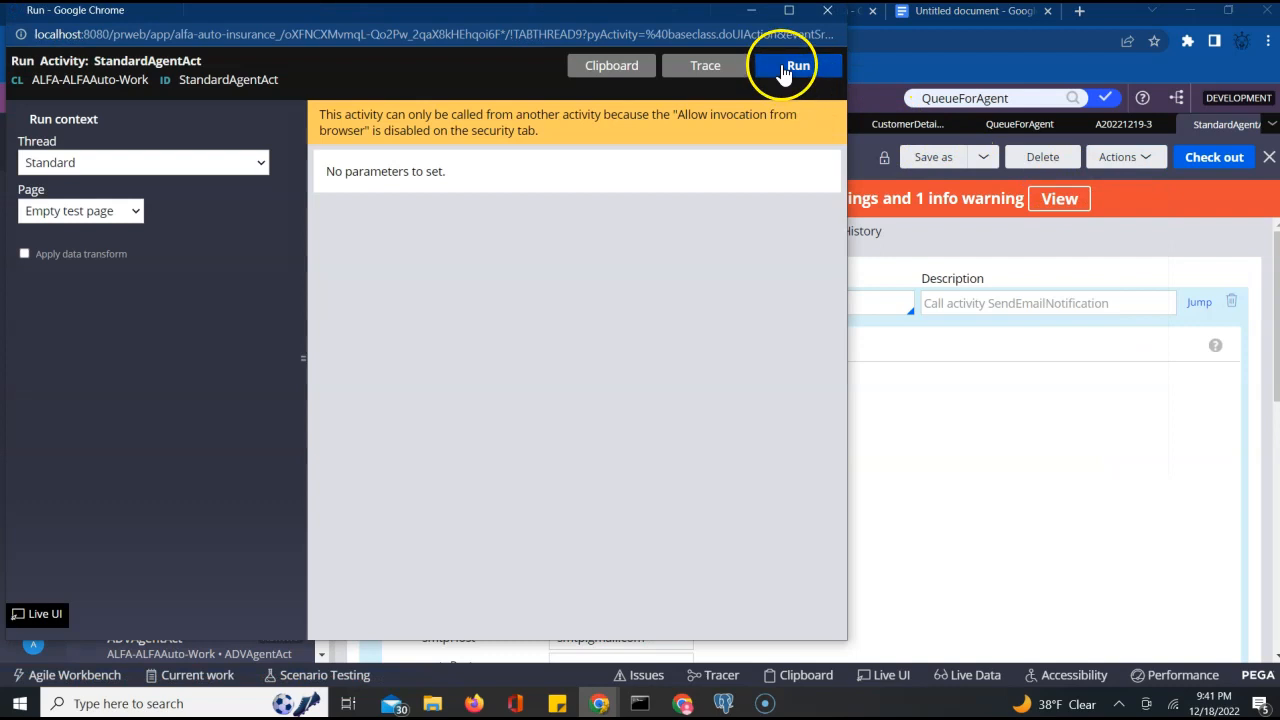
left_click(785, 70)
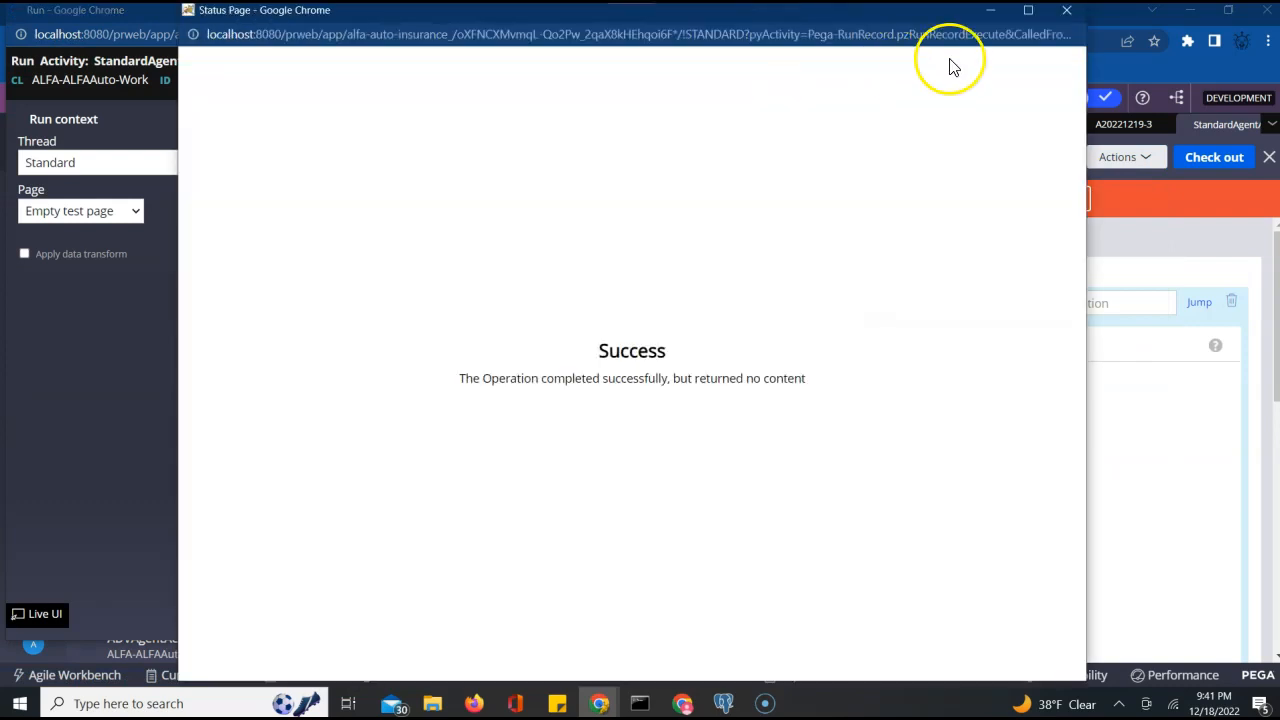
left_click(1067, 12)
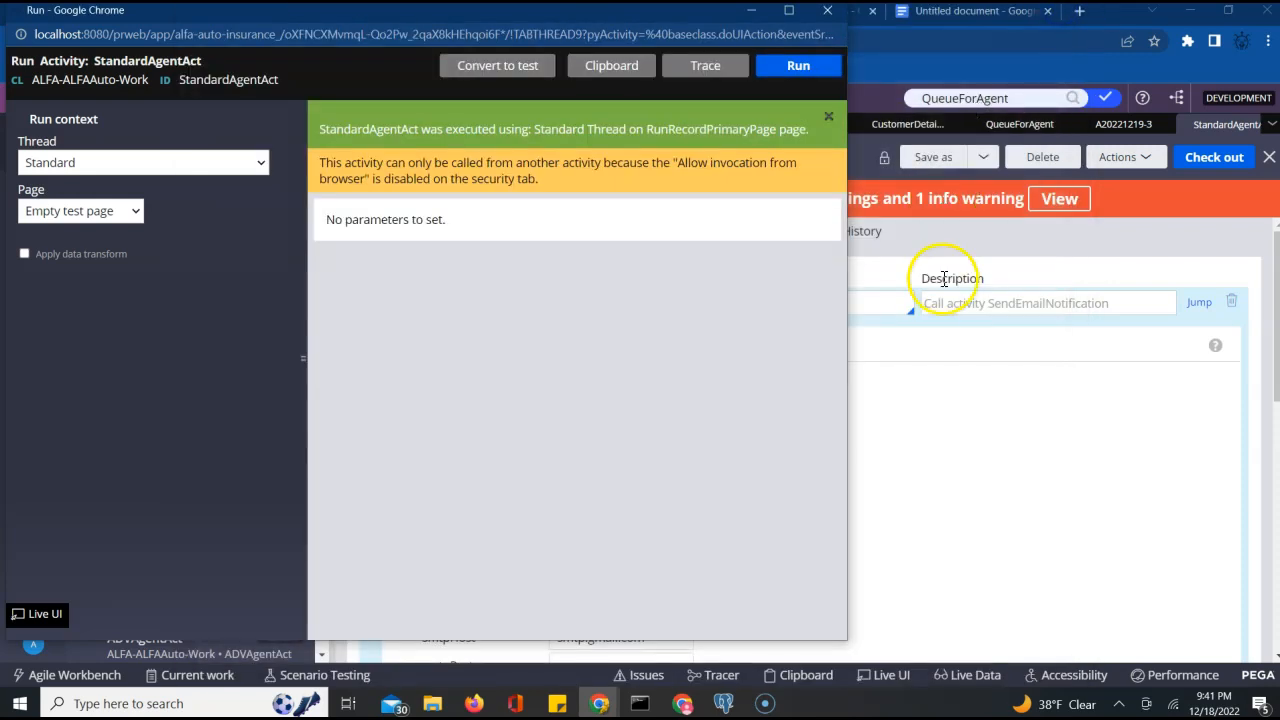
left_click(828, 11)
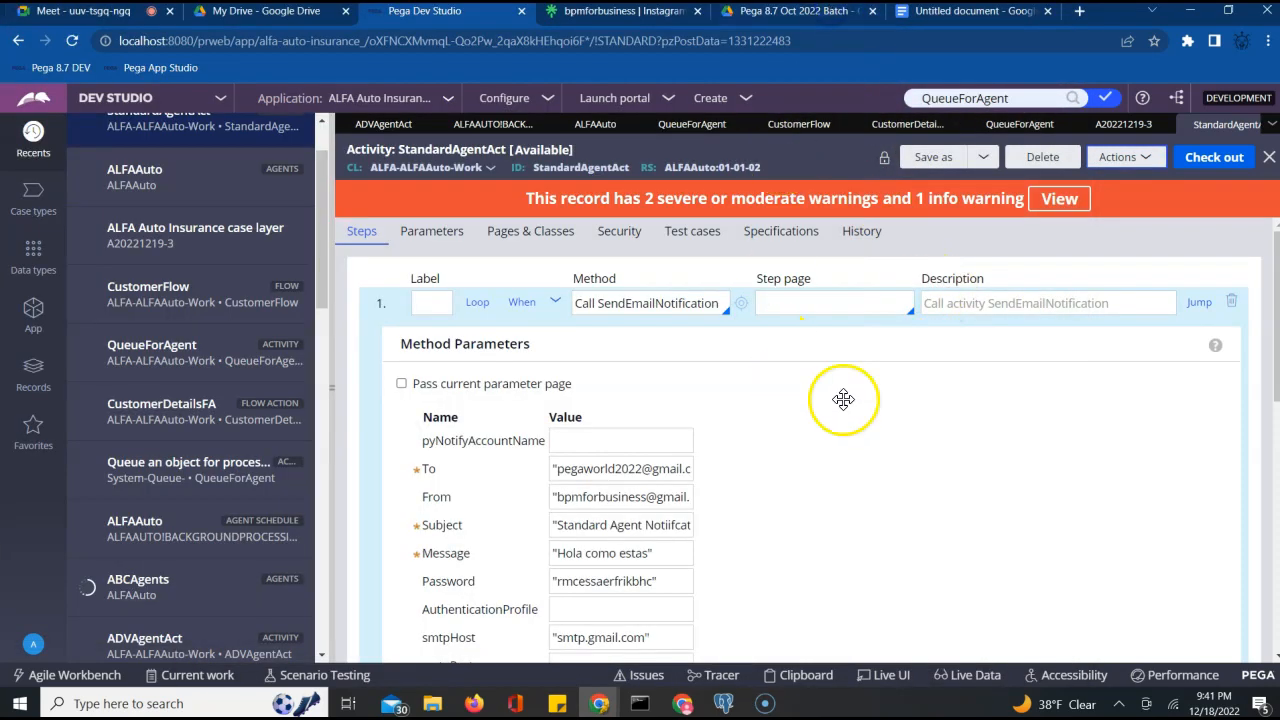
Review the SendEmailNotification method parameters, then bring up the Gmail inbox
scroll(909, 417, "down", 2)
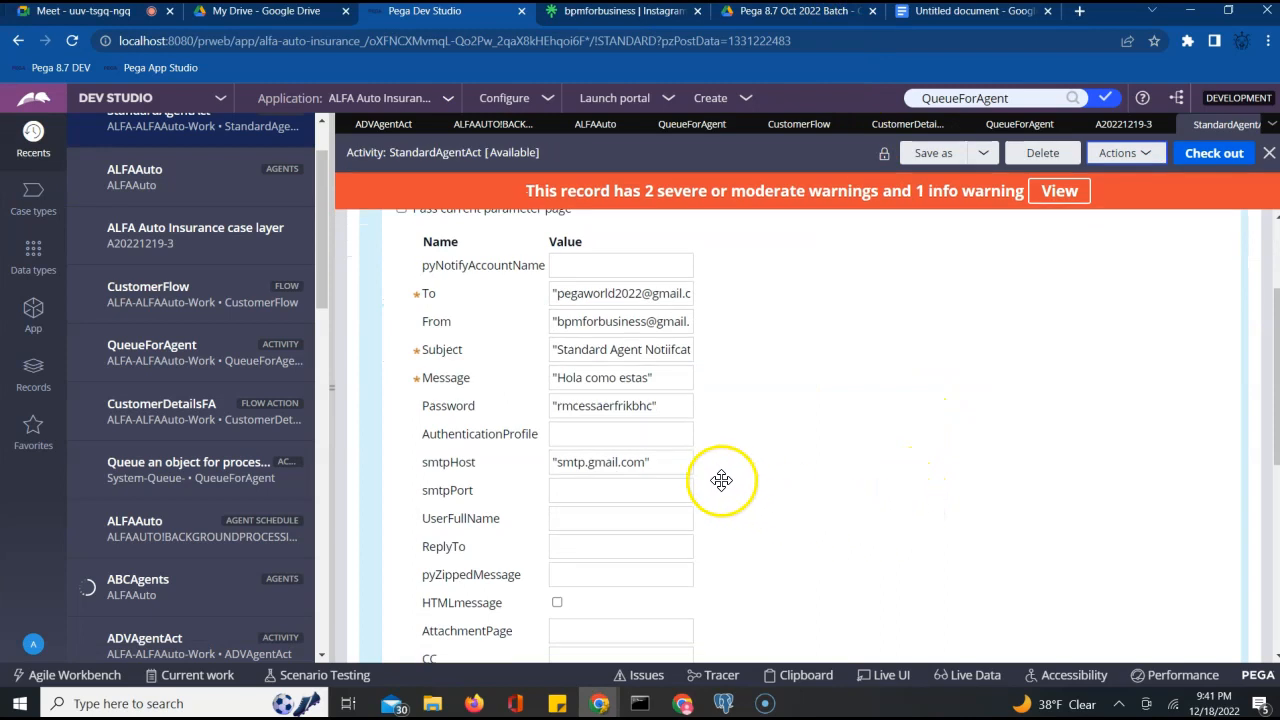
scroll(790, 469, "up", 1)
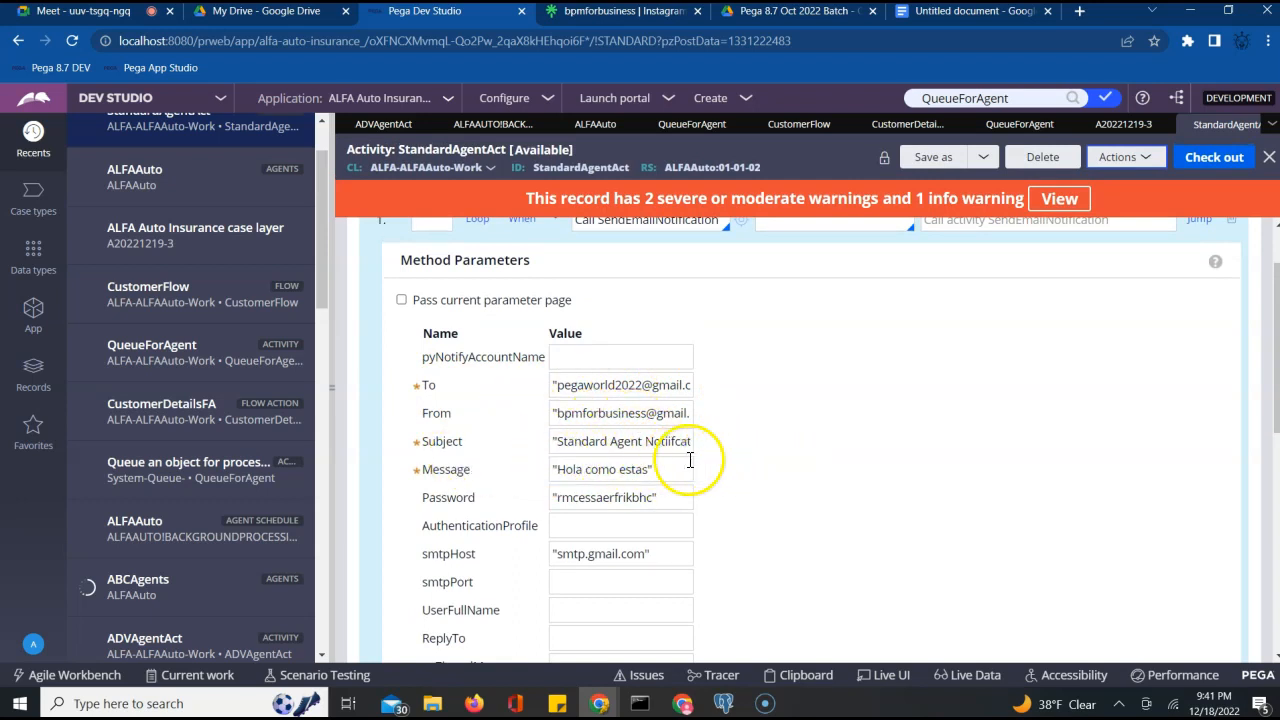
scroll(794, 500, "down", 5)
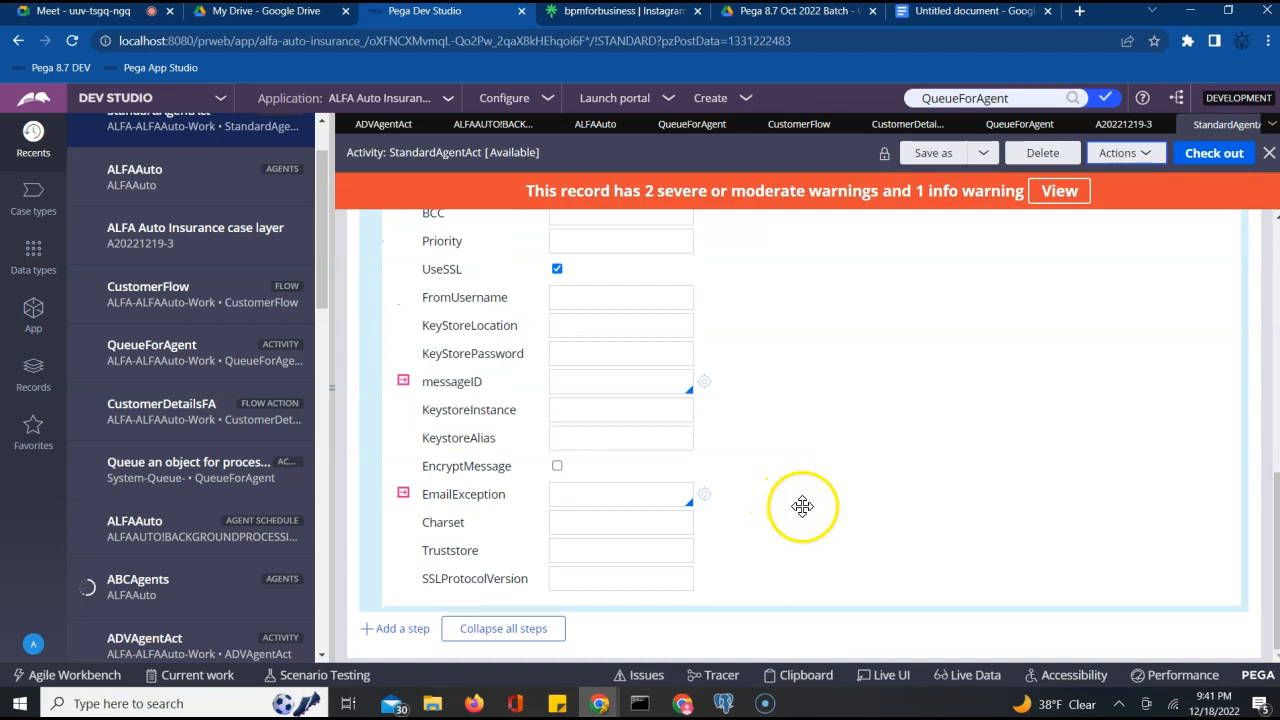
left_click(681, 705)
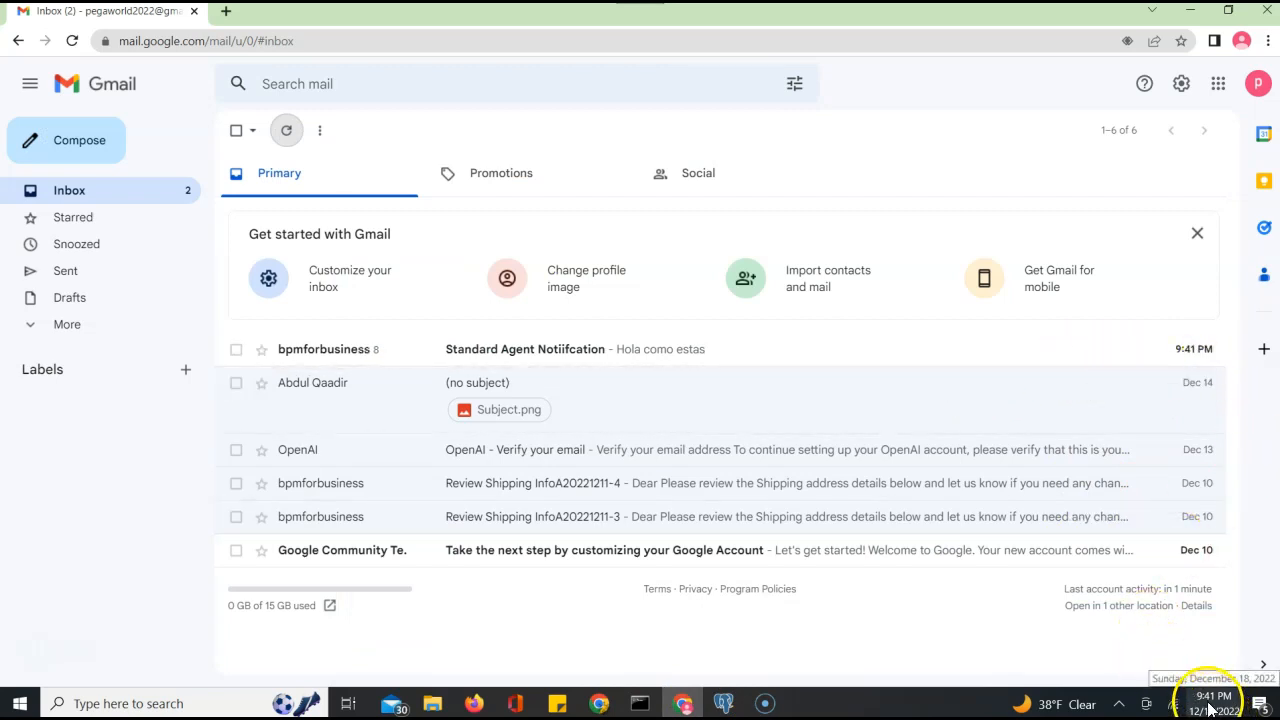
Open the Standard Agent Notiifcation thread, check the newest 9:41 PM message, and minimize Gmail
left_click(519, 355)
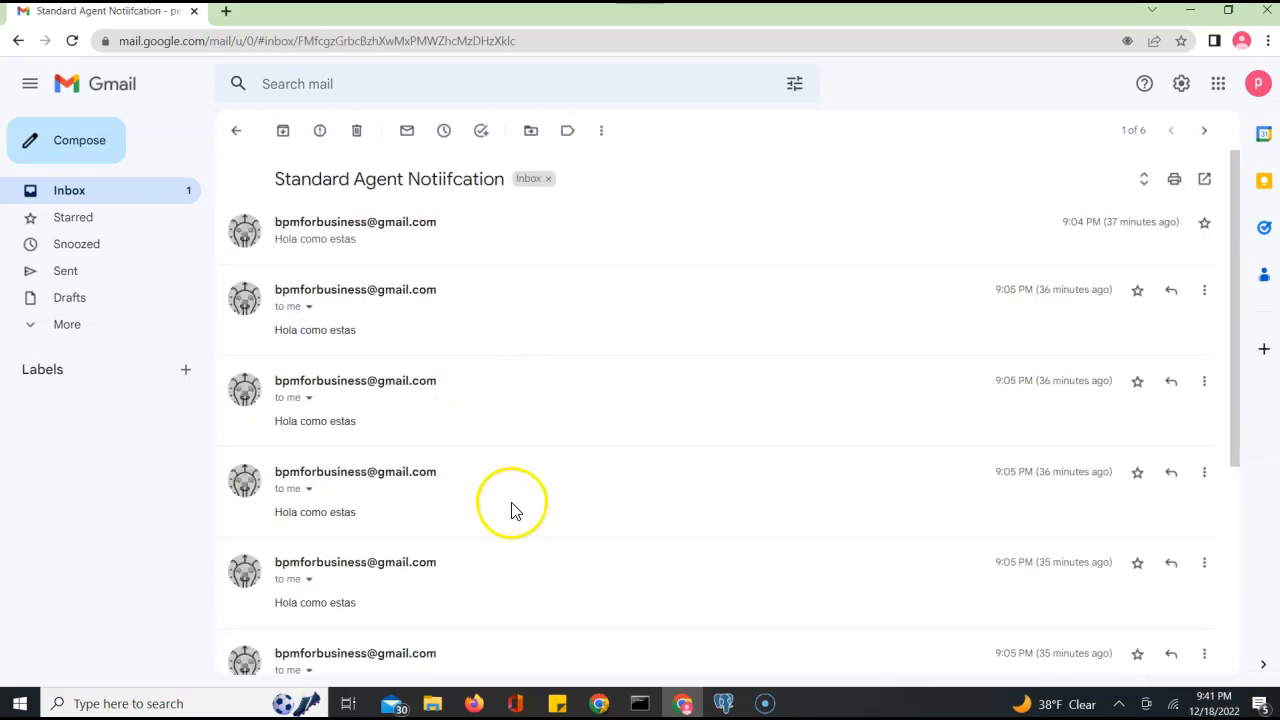
scroll(960, 340, "down", 5)
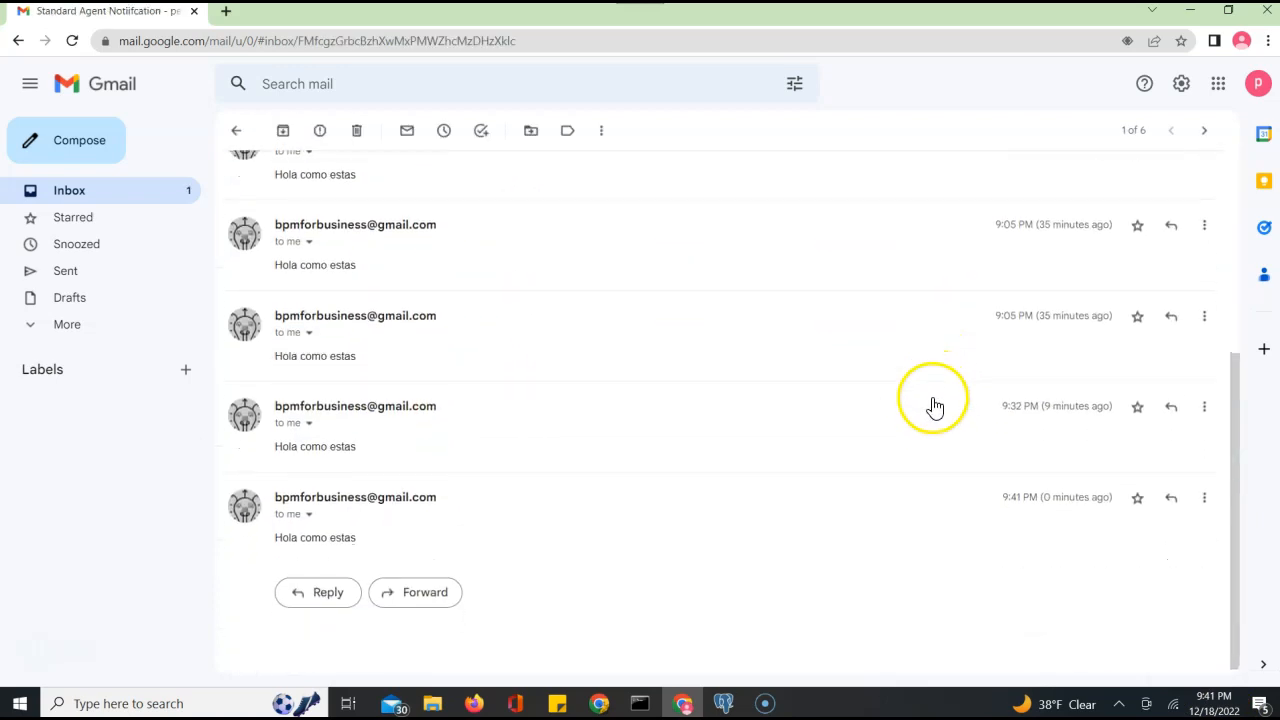
triple_click(1054, 489)
double_click(321, 504)
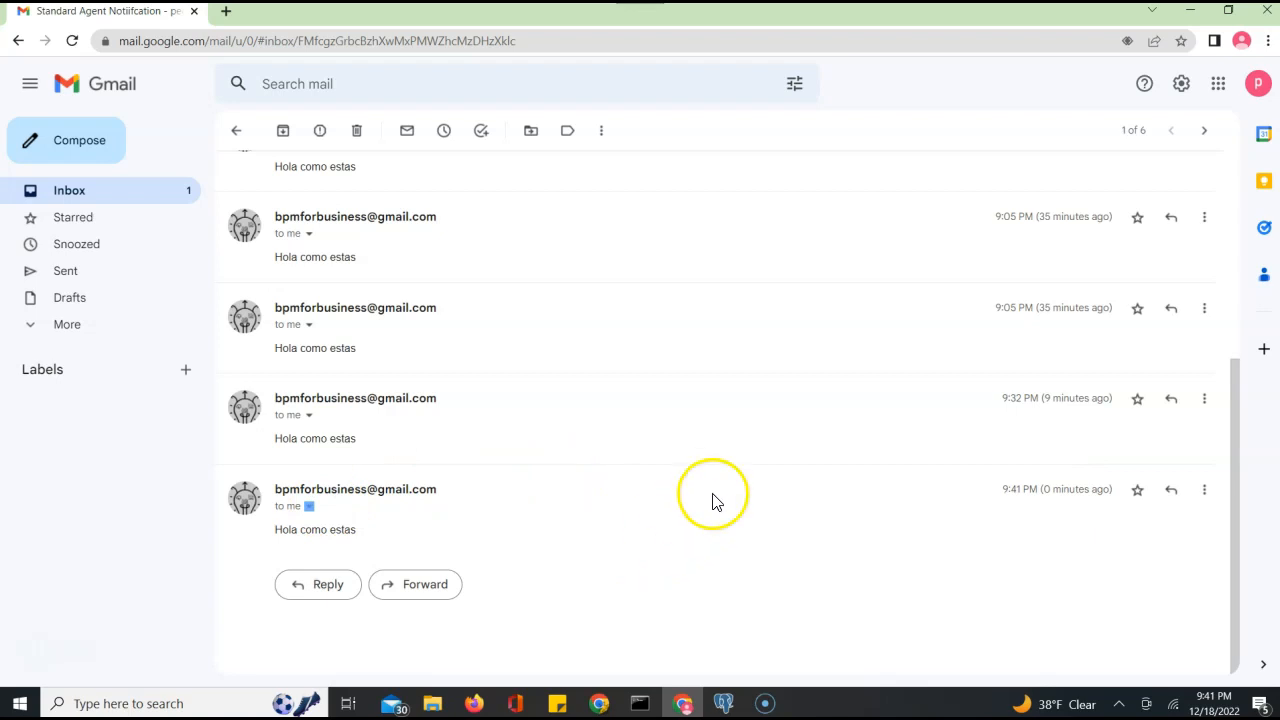
left_click(1186, 14)
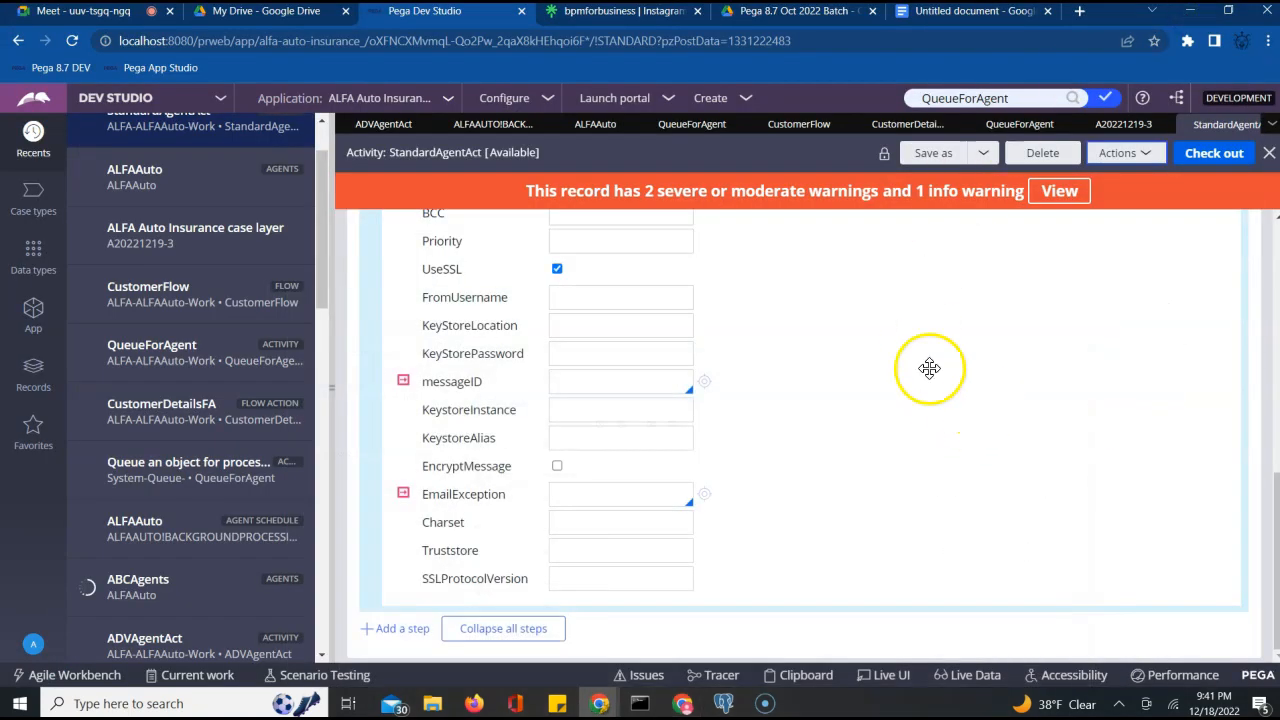
left_click(720, 705)
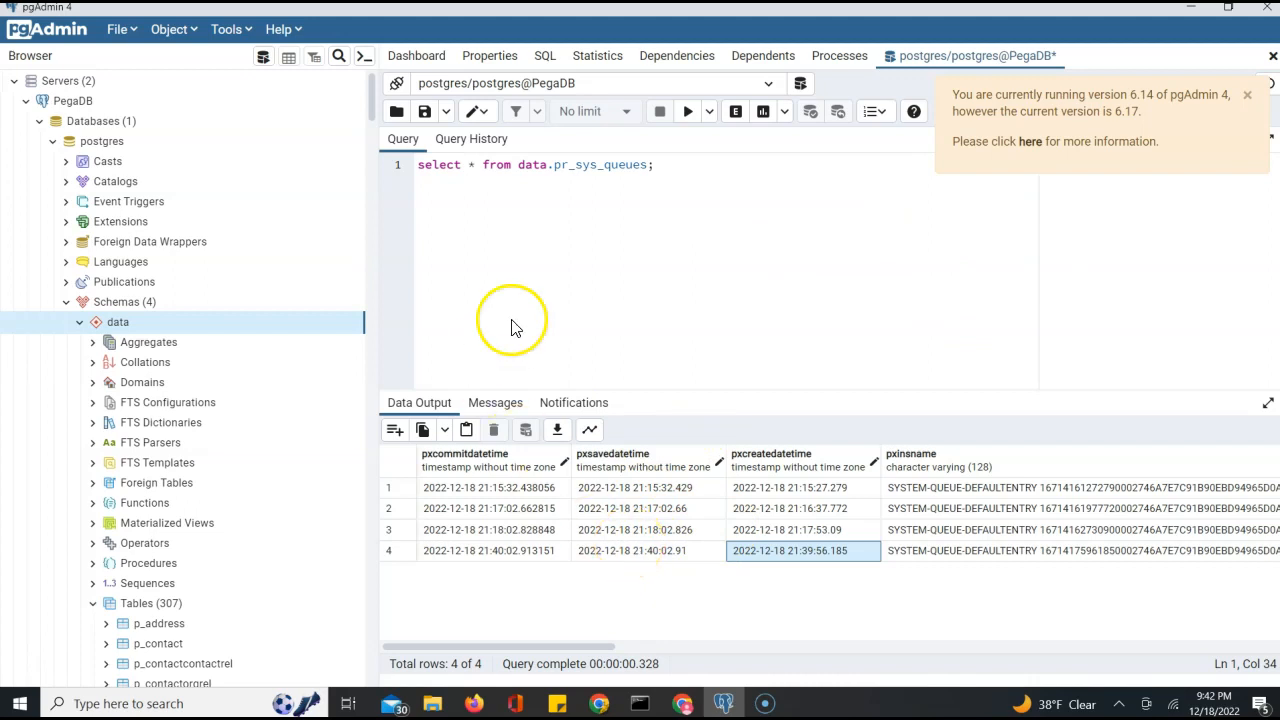
double_click(577, 163)
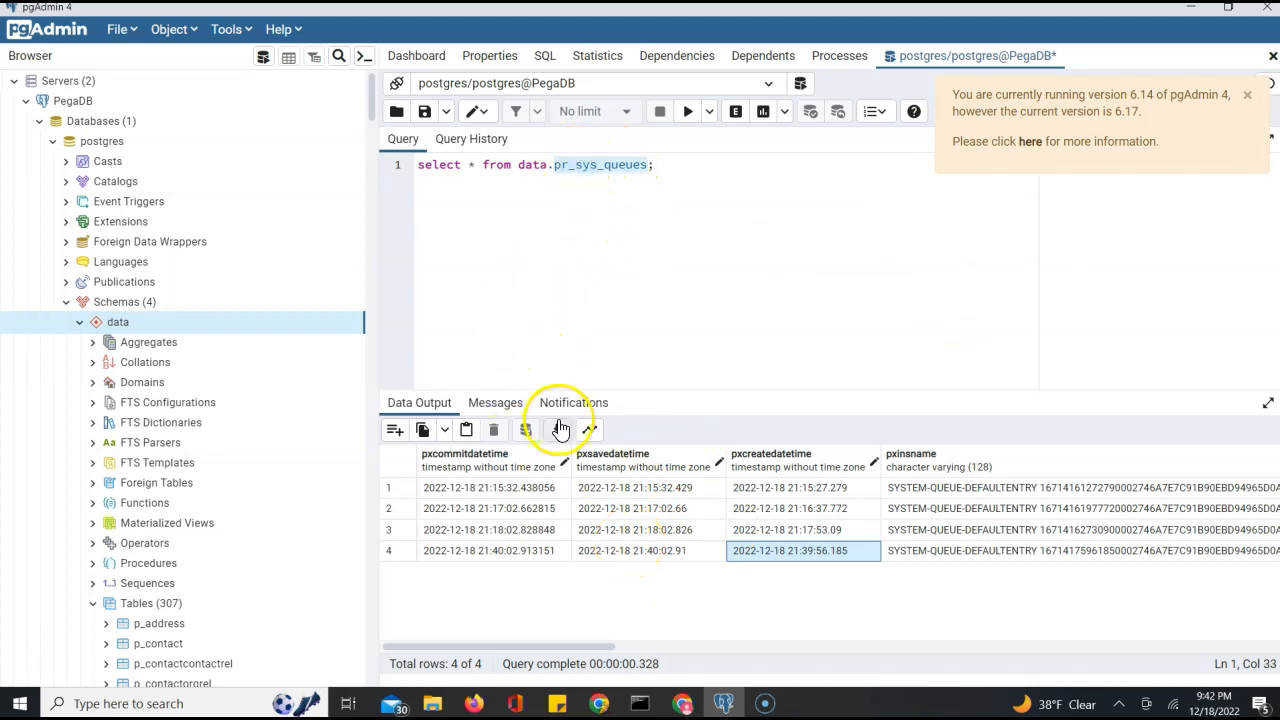
left_click(1188, 10)
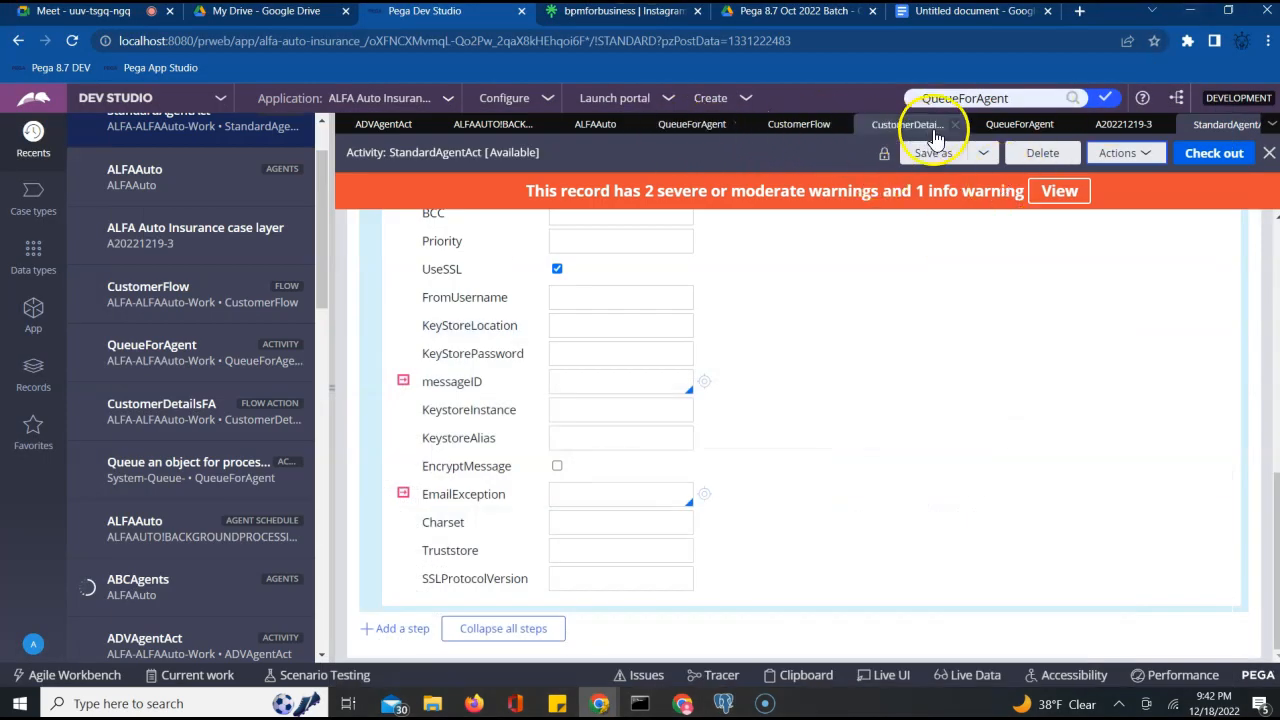
Compare the ALFA and System-Queue- QueueForAgent activities and expand the Queue-For-Agent step's parameters
left_click(1015, 126)
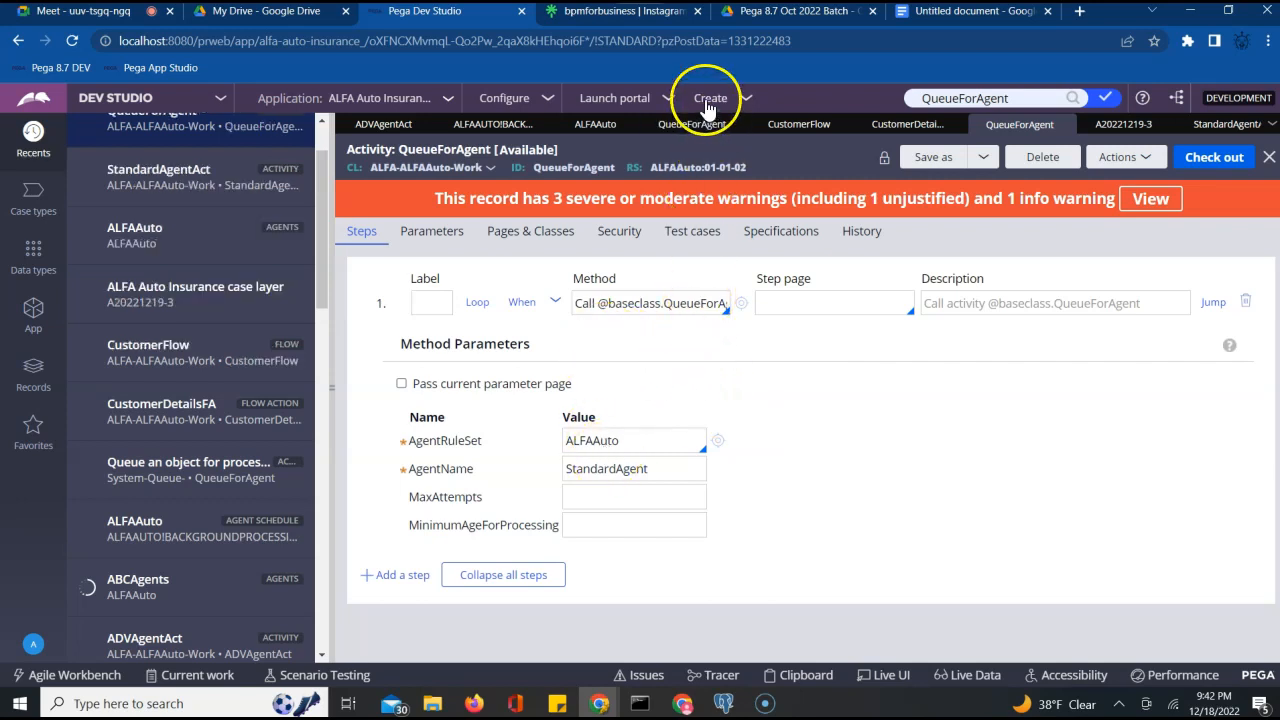
left_click(689, 126)
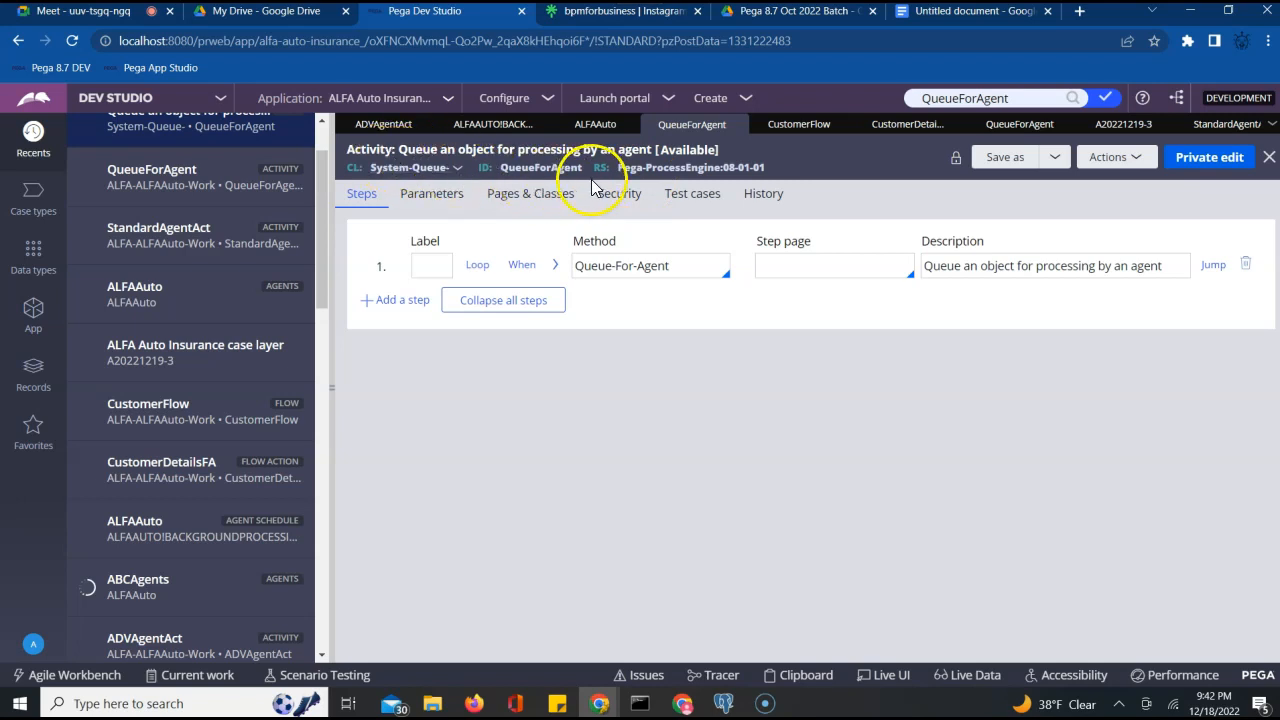
left_click(555, 266)
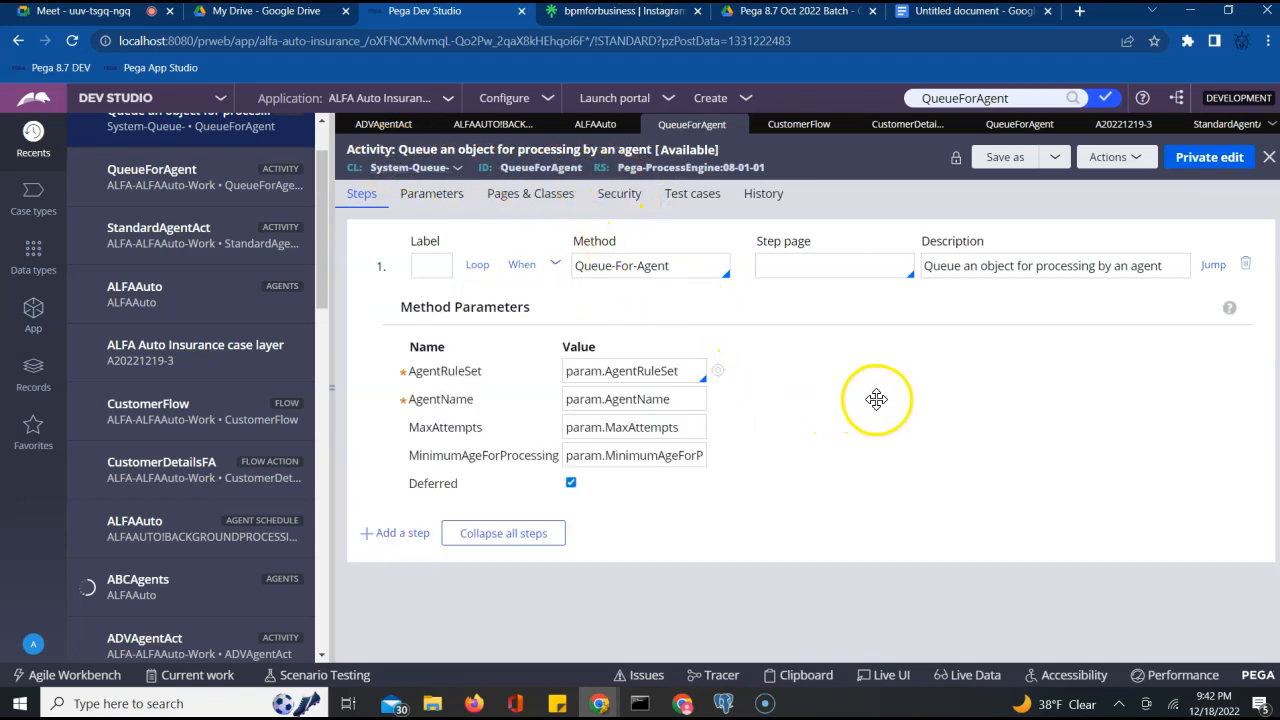
Bring pgAdmin forward and select the pr_sys_queues table name in the query
left_click(723, 704)
double_click(606, 165)
double_click(586, 163)
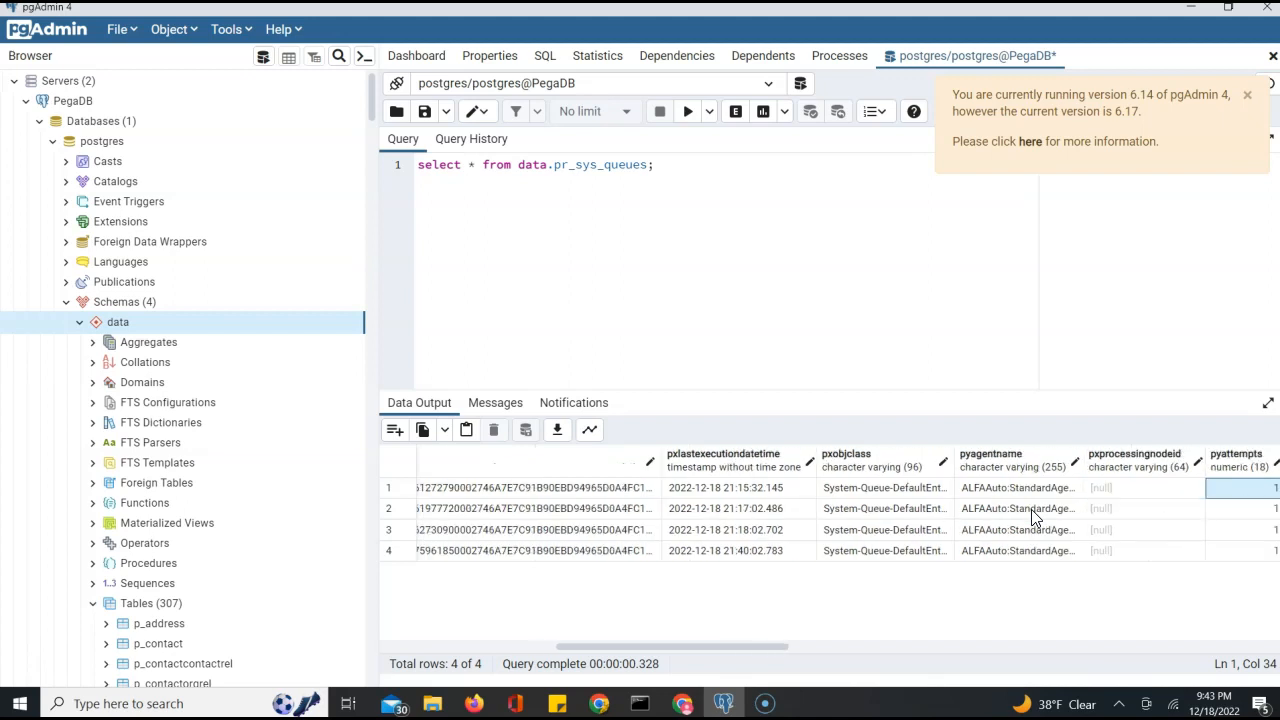
Check the pyitemstatus column, confirming the entries read Broken-Process
key("Right")
key("Right")
key("Right")
key("Right")
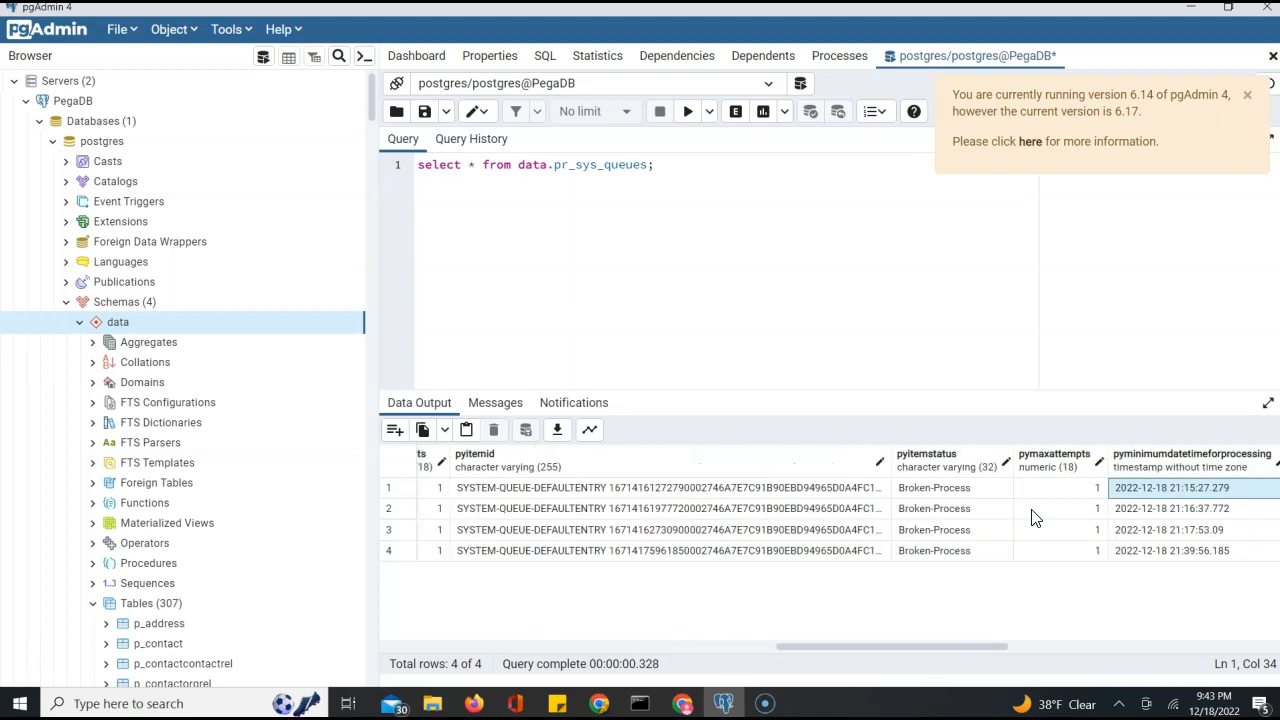
double_click(952, 490)
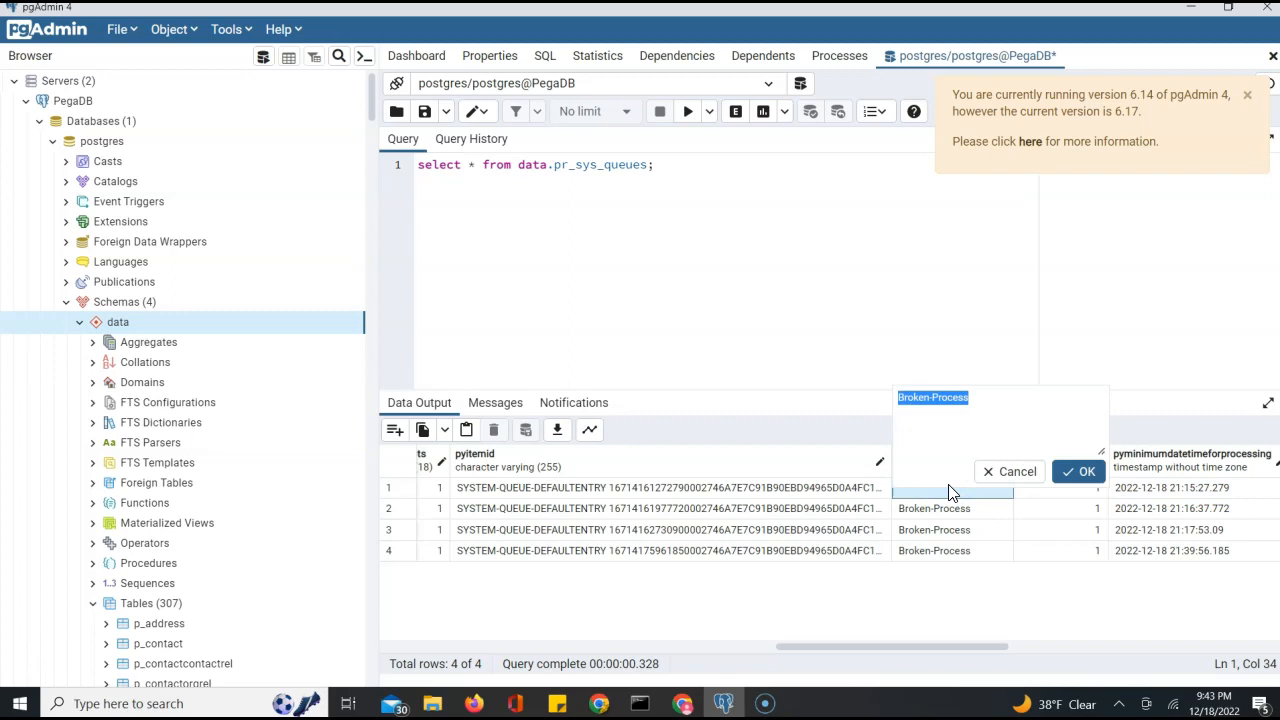
left_click(1080, 471)
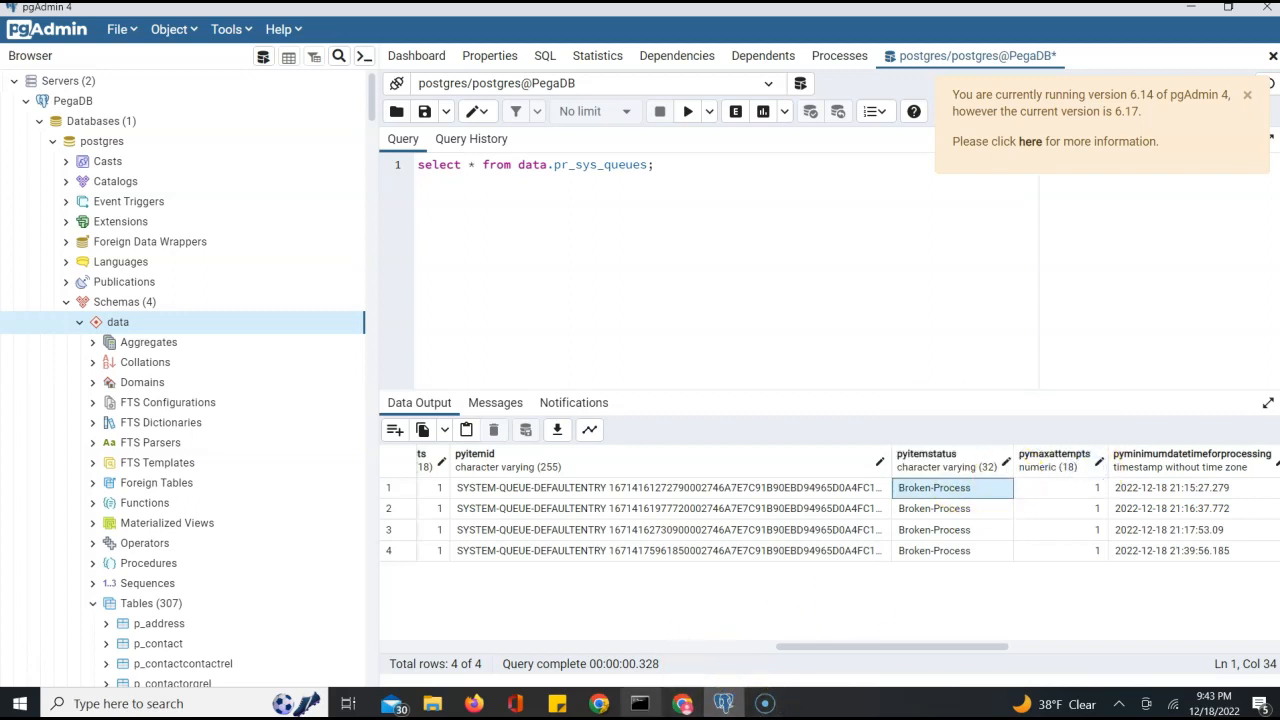
Switch through Chrome to the Untitled document notes in Google Docs
left_click(602, 705)
left_click(508, 625)
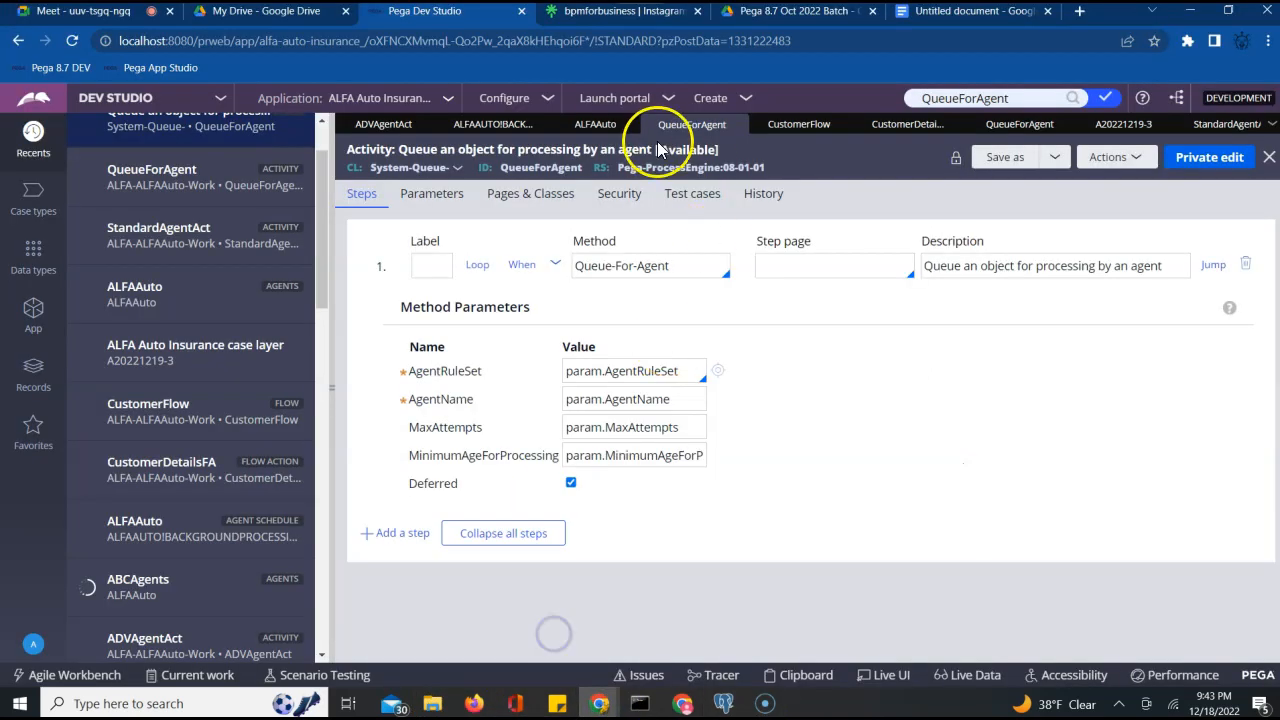
left_click(948, 14)
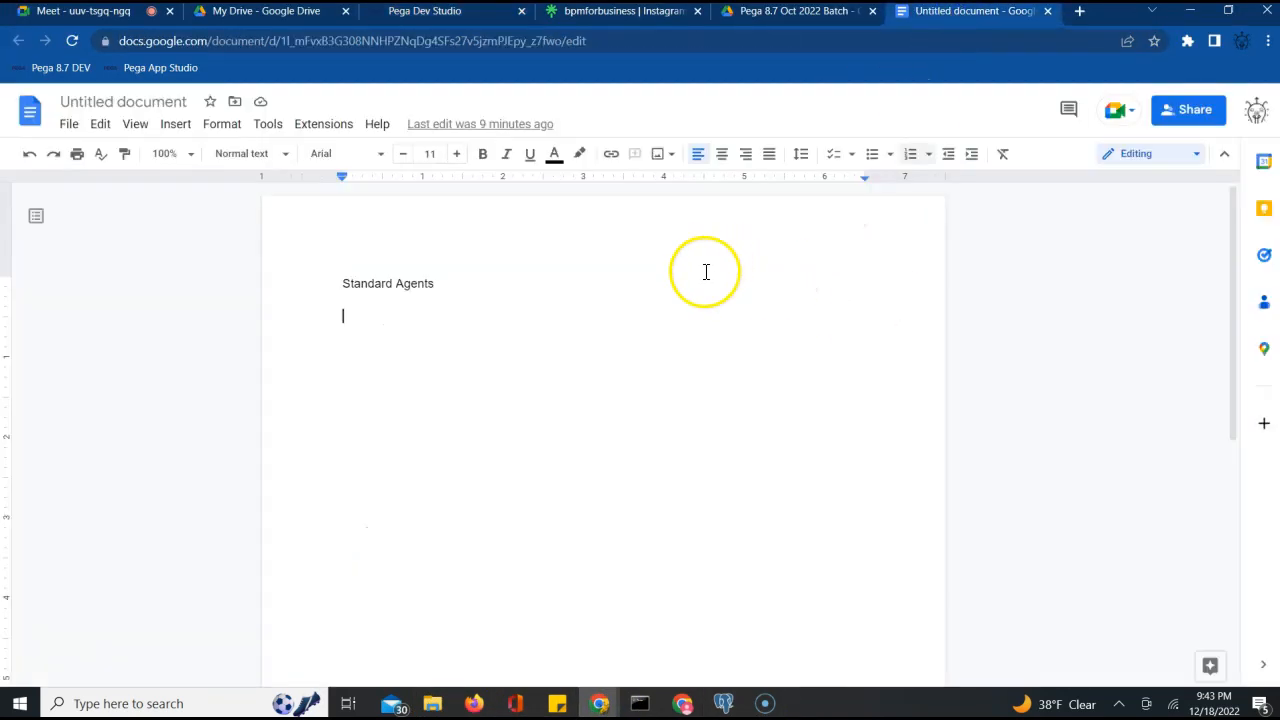
Note under Standard Agents that the flow's record goes into pr_sys_queues via QueueForAgent activity; begin the status note
key("Return")
key("Return")
type("Whe")
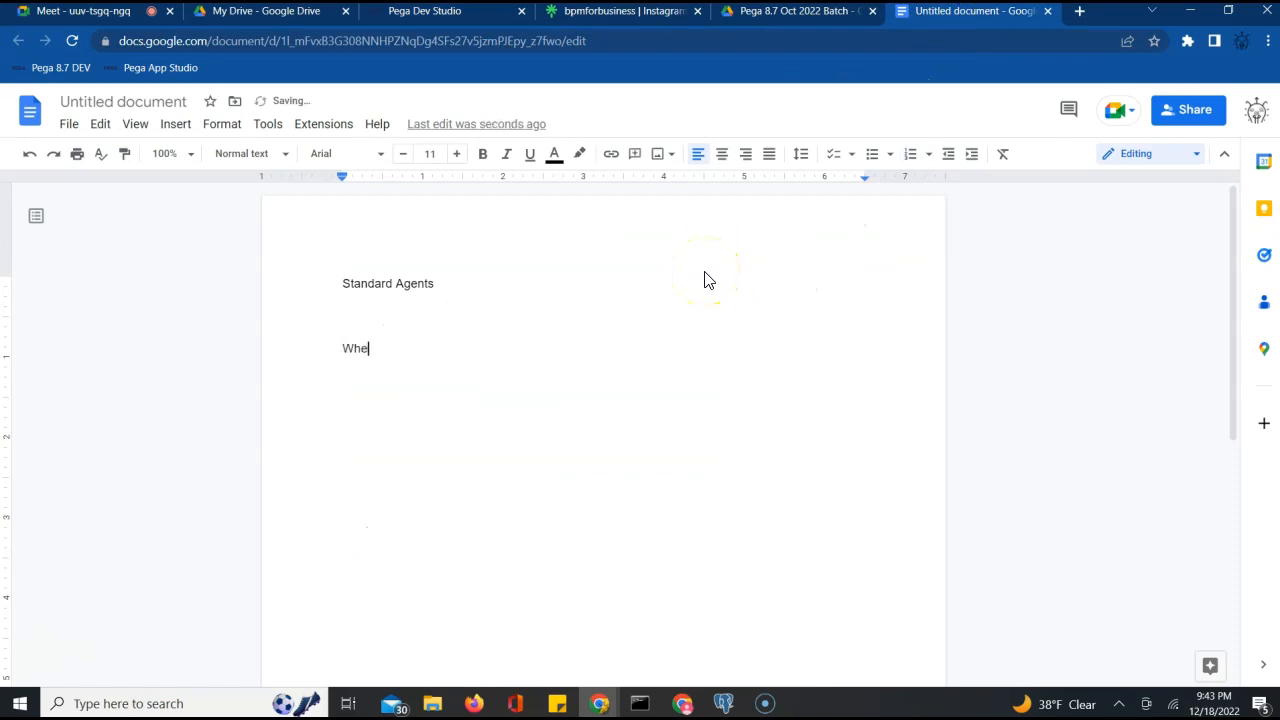
type("n the recode")
key("BackSpace")
key("BackSpace")
type("rd is inserted frmo the flow ")
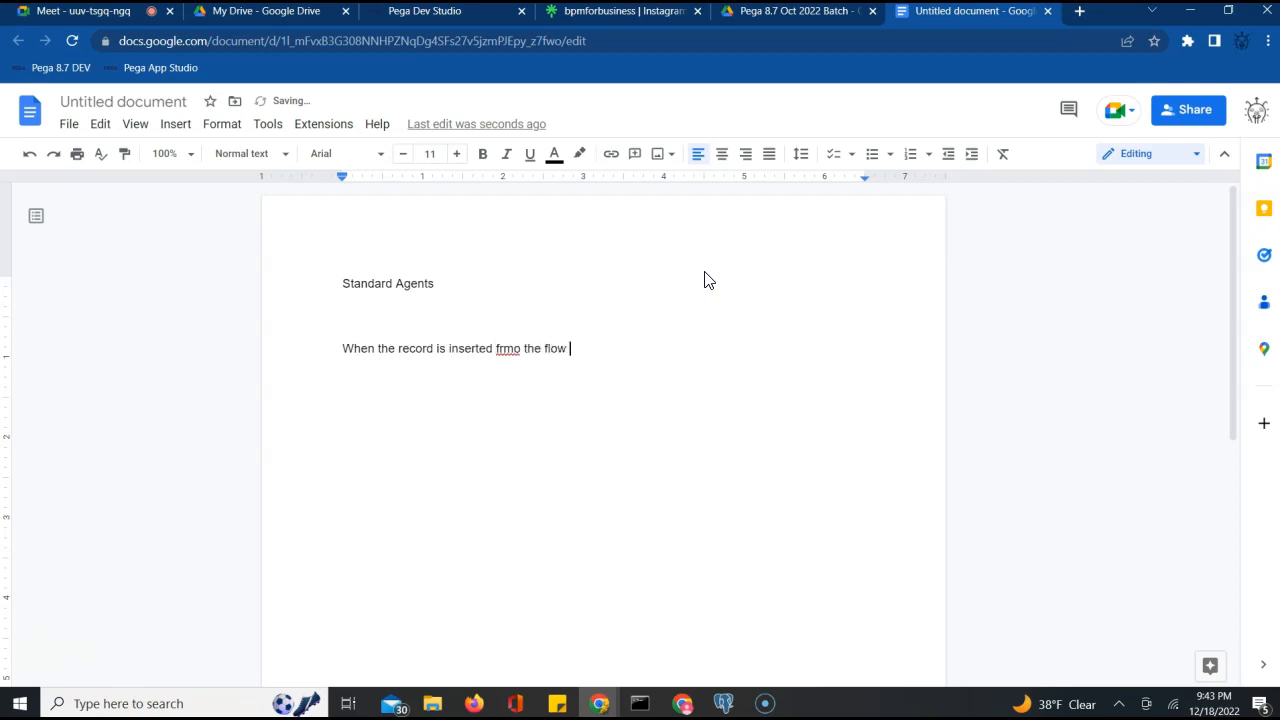
type("into Sta")
key("BackSpace")
key("BackSpace")
type("pr_sys_queues table by ")
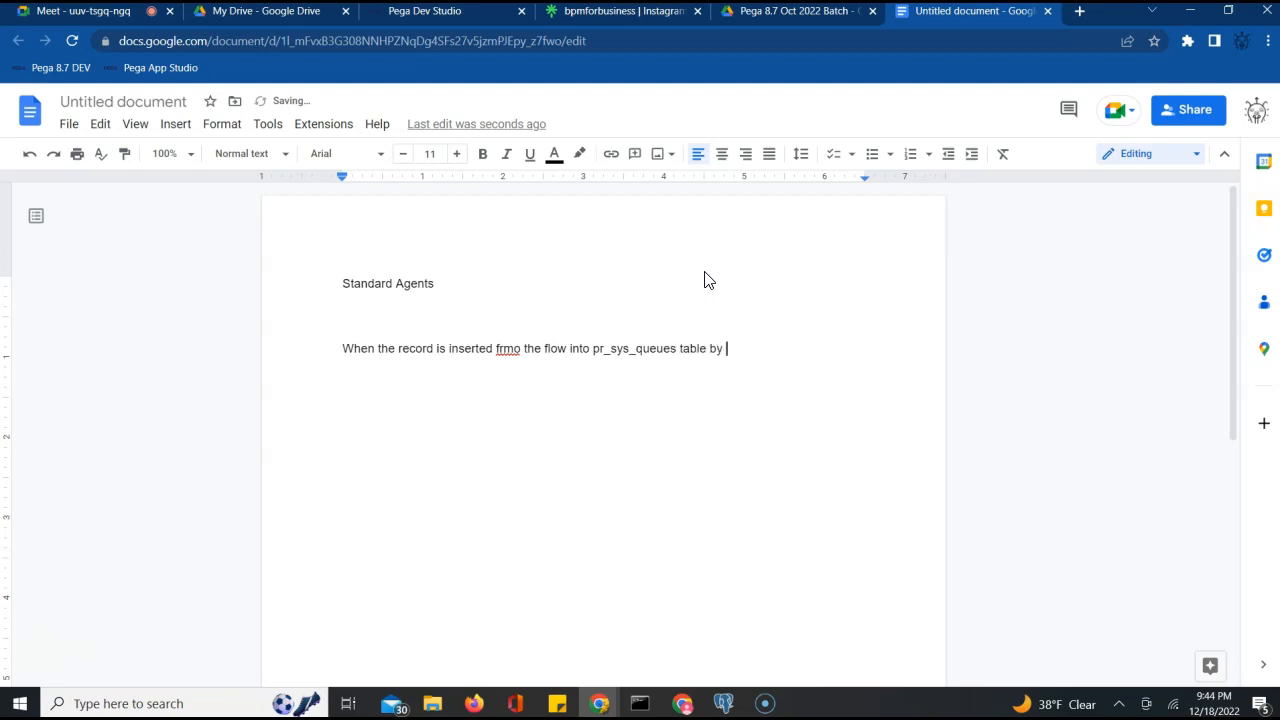
type("QueueForAgent acitivy")
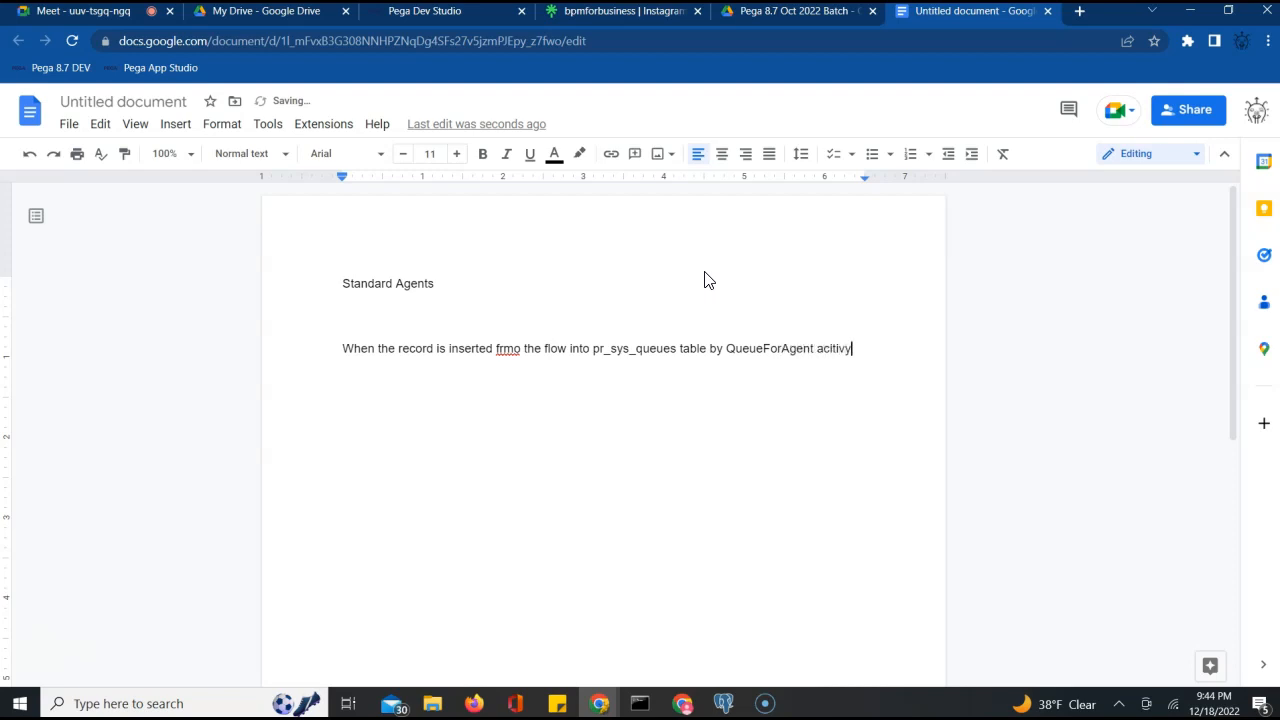
key("BackSpace")
key("BackSpace")
type("itty.")
key("Return")
type("The s")
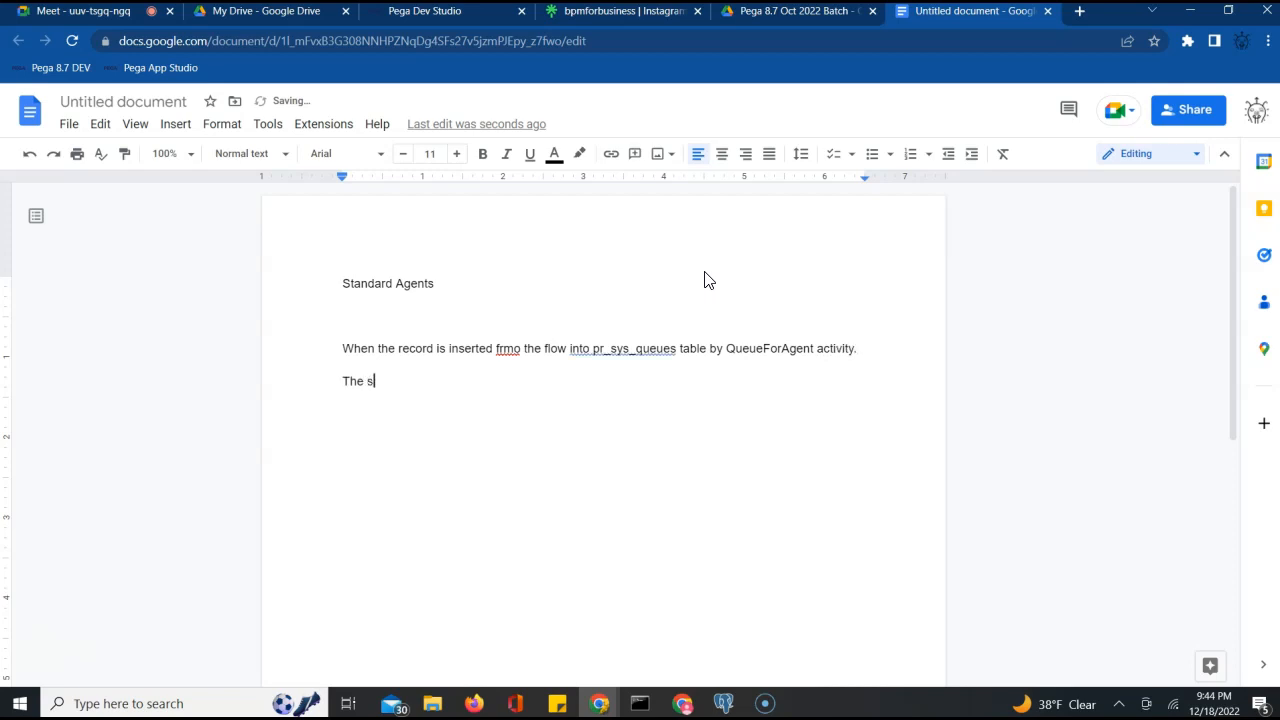
type("tatus is scheduled. one")
Continue the note: once the Agent picks the record for processing, the status is in-processing
key("BackSpace")
type("ce")
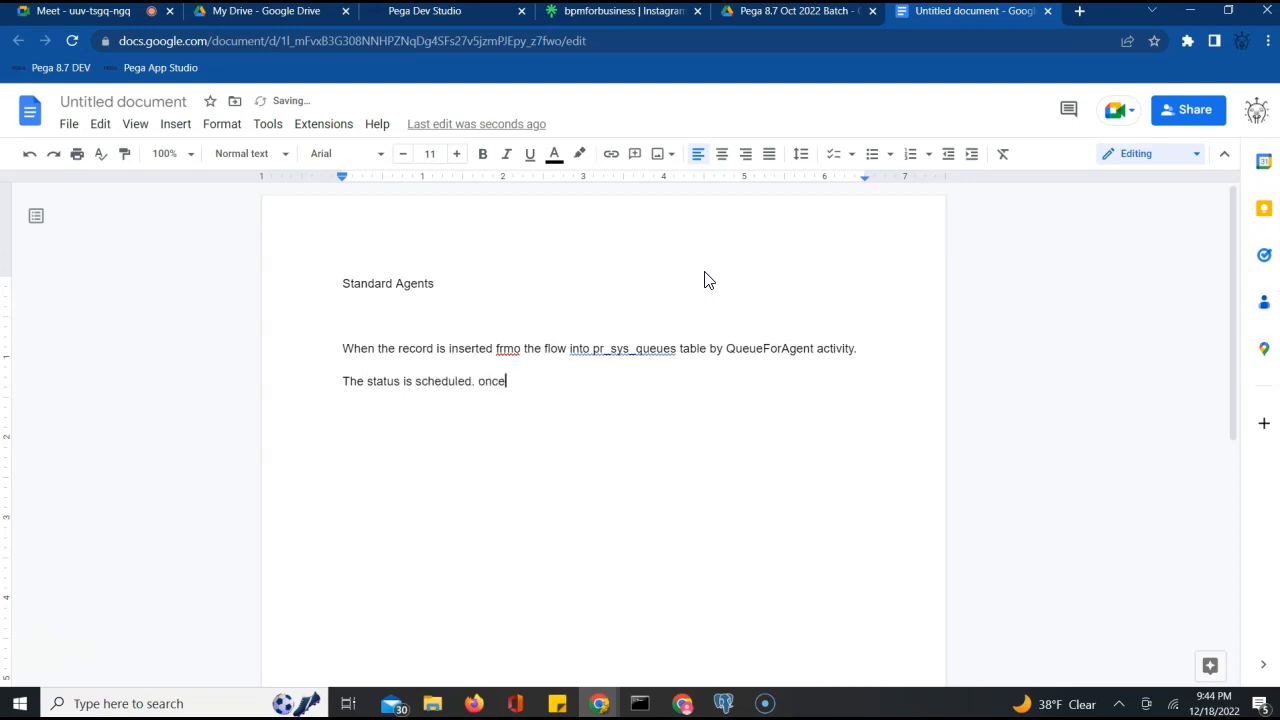
type(" the Agent pro")
key("BackSpace")
key("BackSpace")
type("icks the reoc")
key("BackSpace")
key("BackSpace")
type("cord for ")
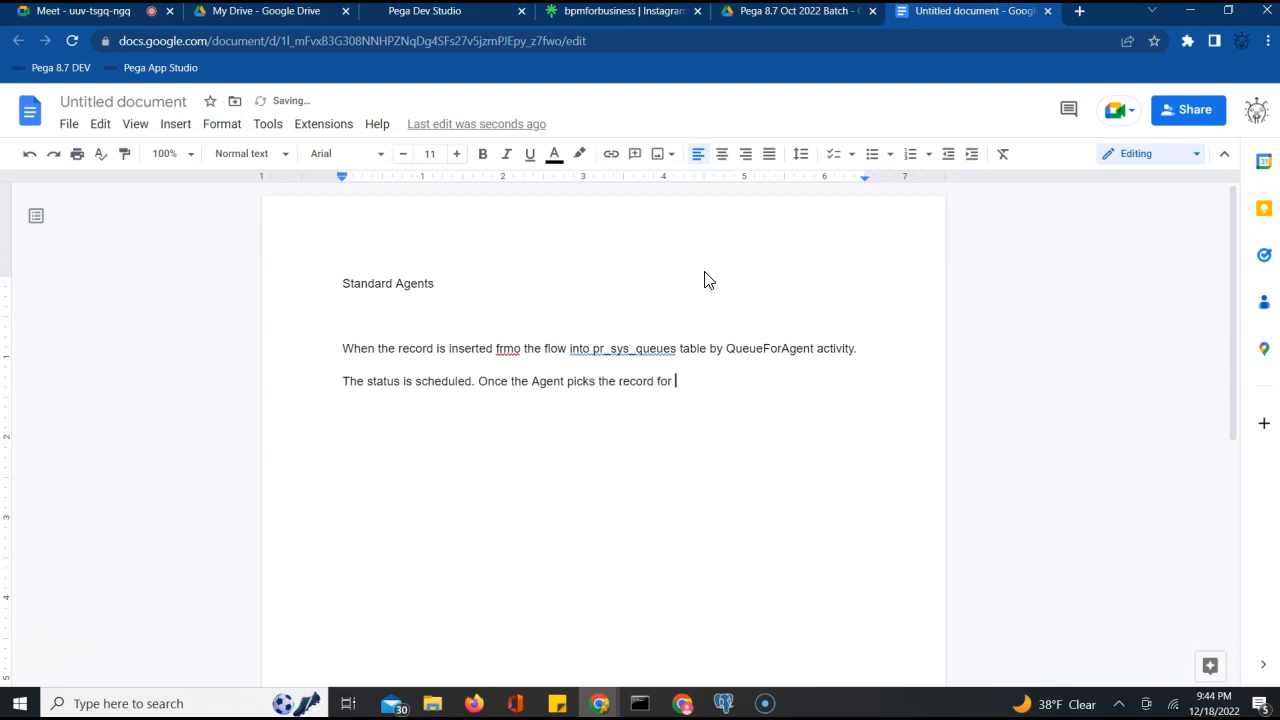
type("processing the status is ")
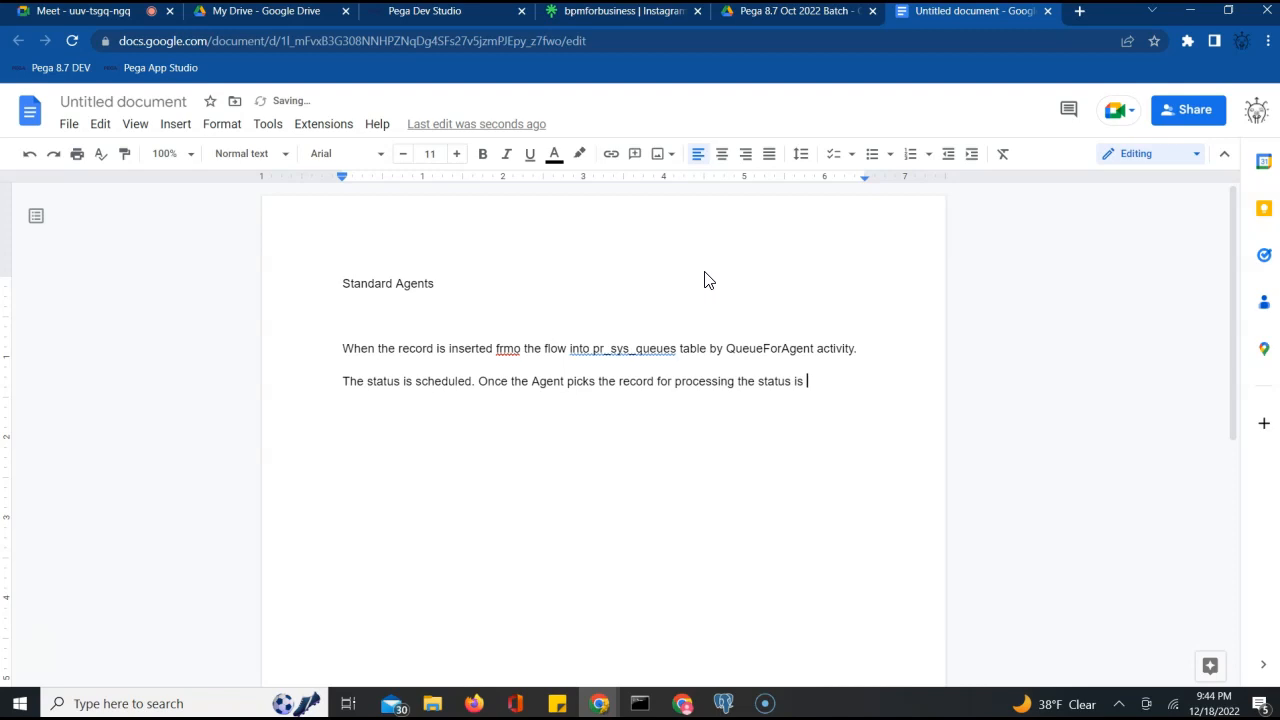
type("on")
key("BackSpace")
type("in-processing”.")
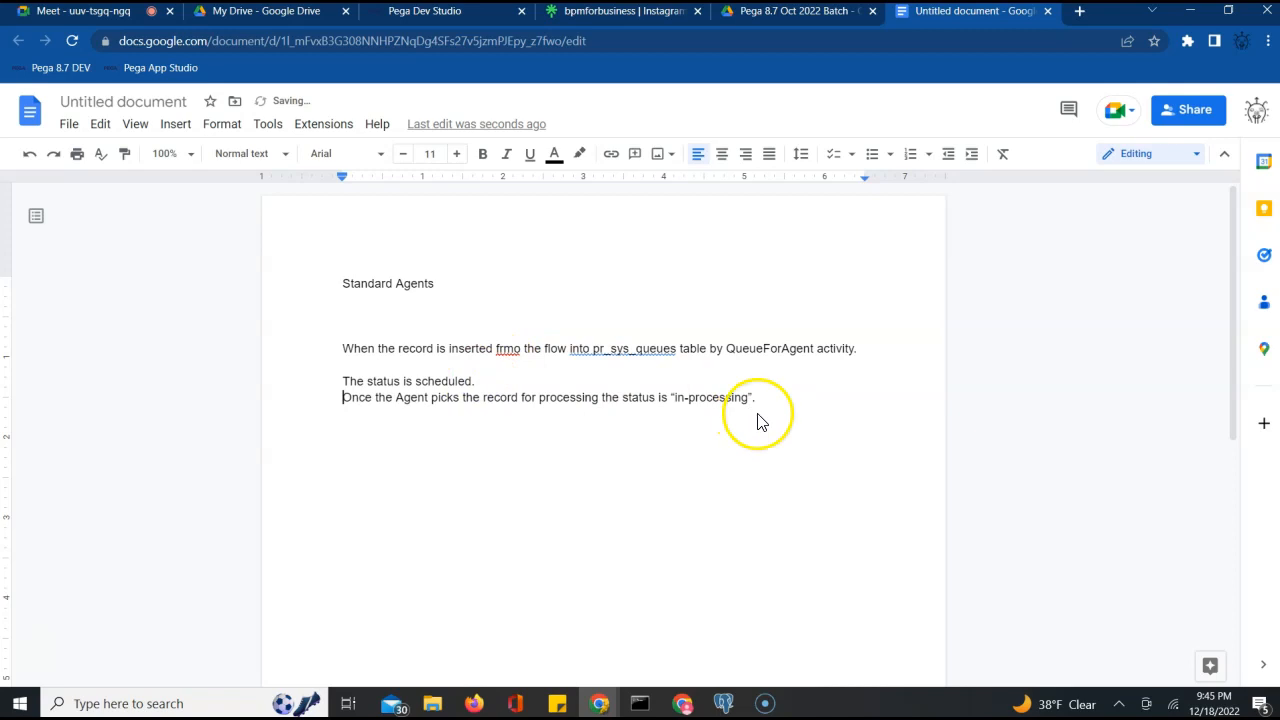
Add a new line 'The later status is Success/Broken' and return to Pega Dev Studio
double_click(770, 406)
key("Return")
key("Return")
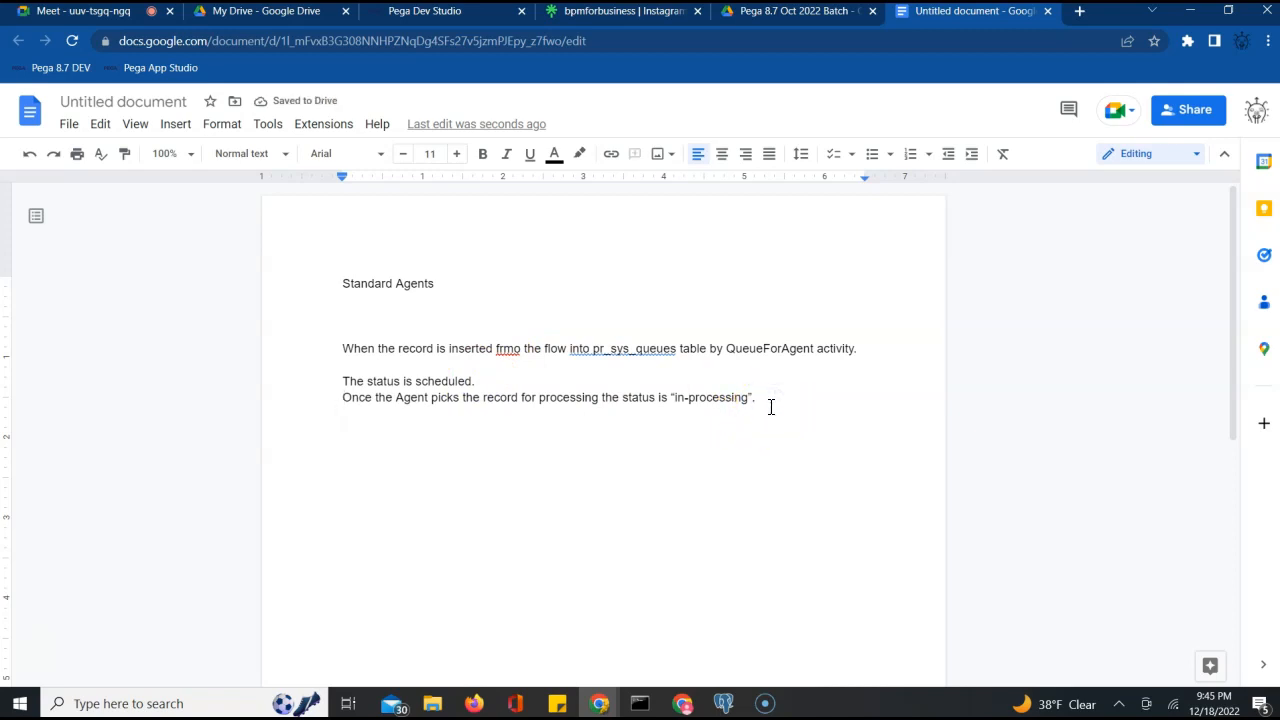
type("The later status is Succ")
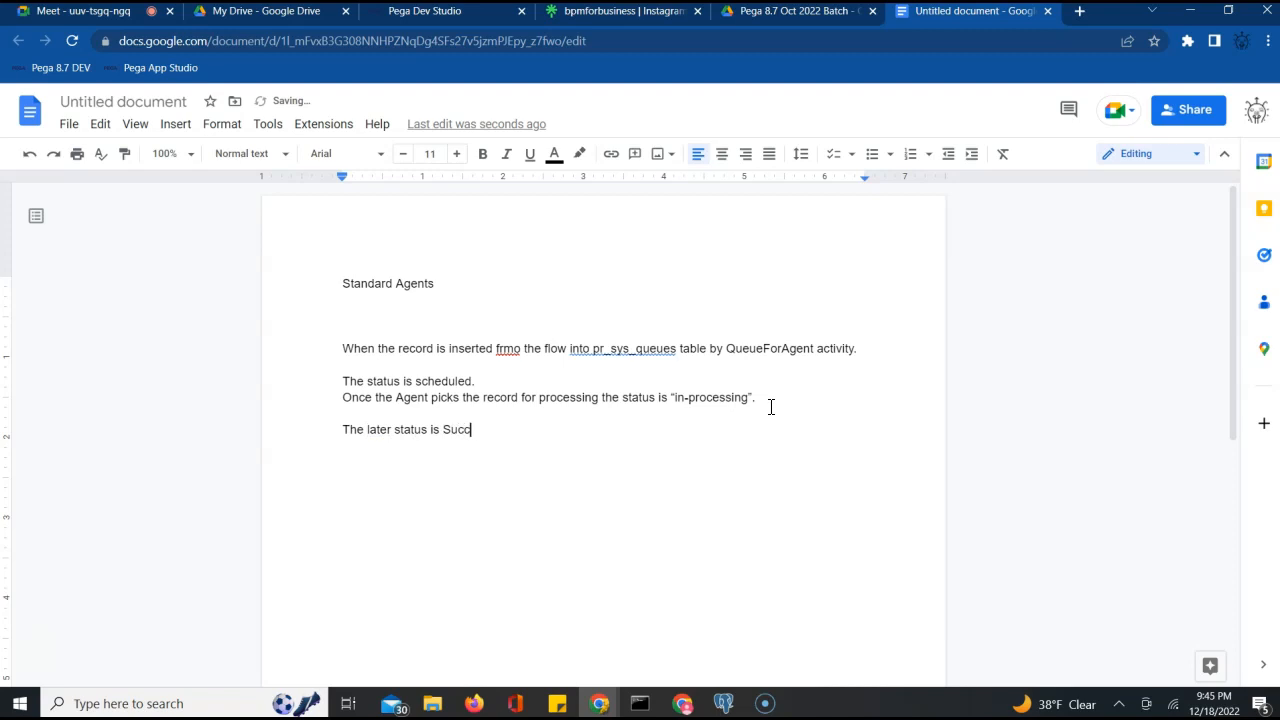
type("ess/Broken")
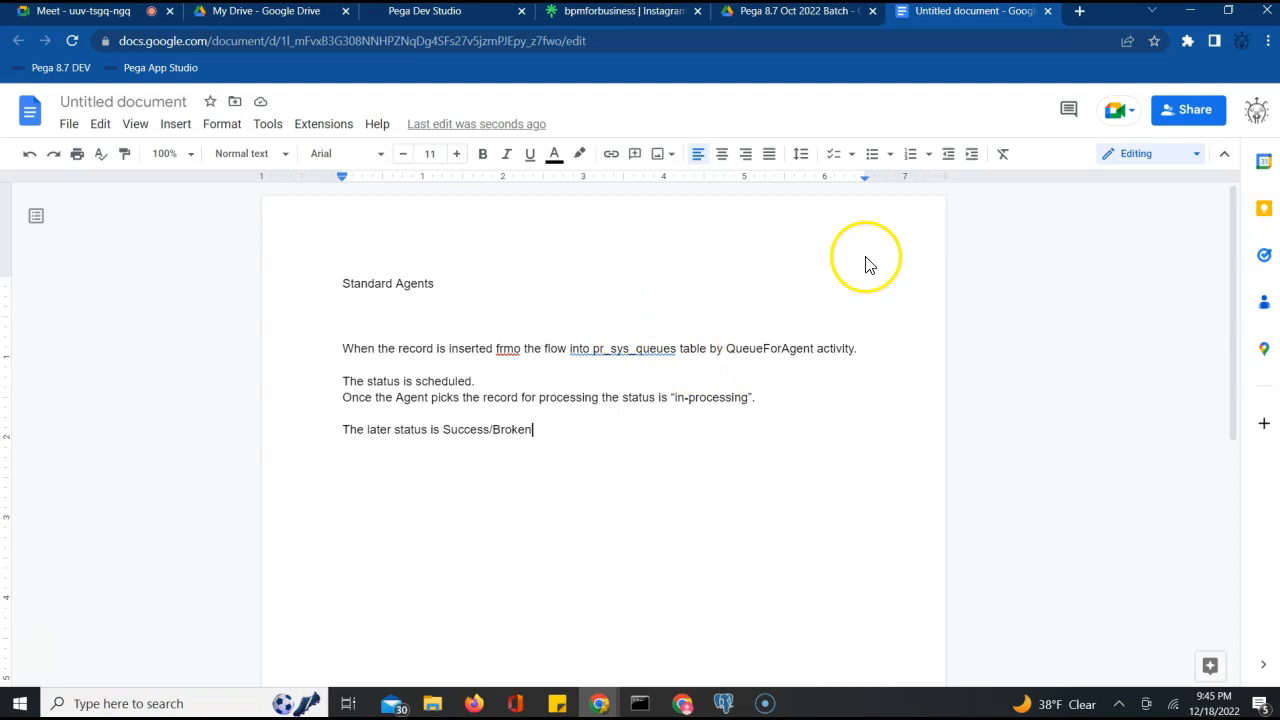
left_click(443, 10)
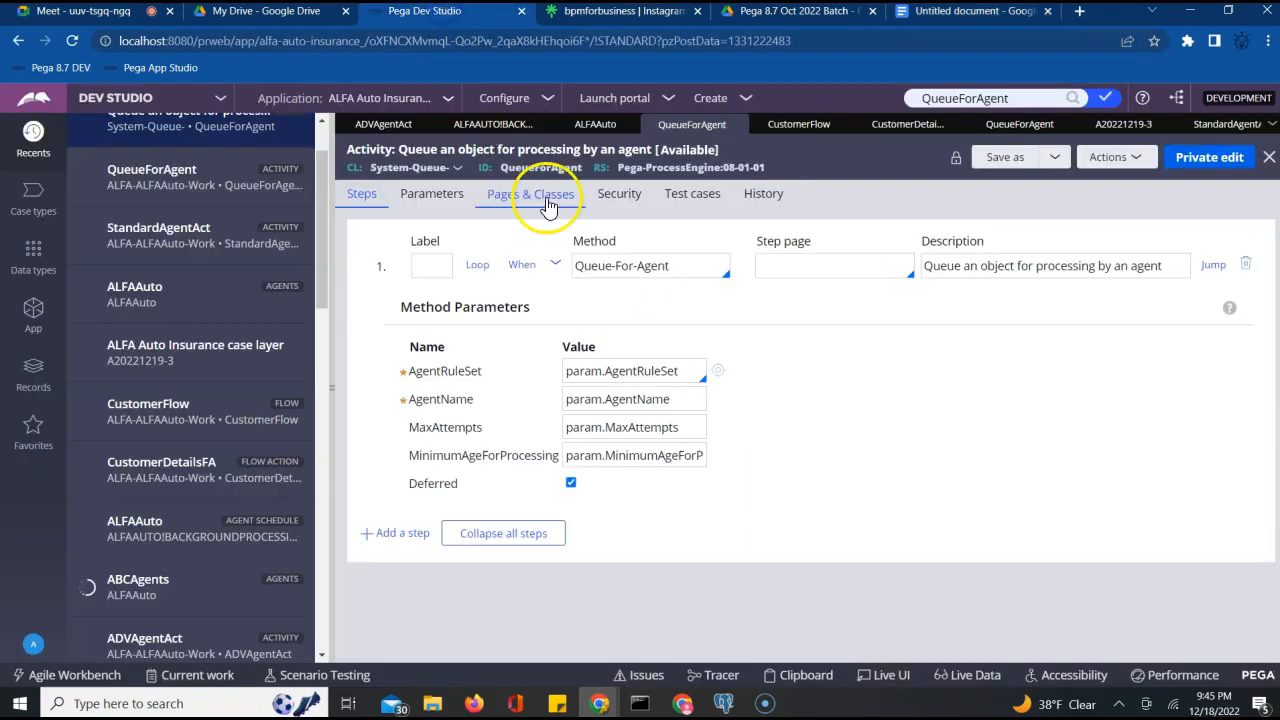
Switch from Dev Studio to Admin Studio using the studio switcher
scroll(300, 205, "up", 2)
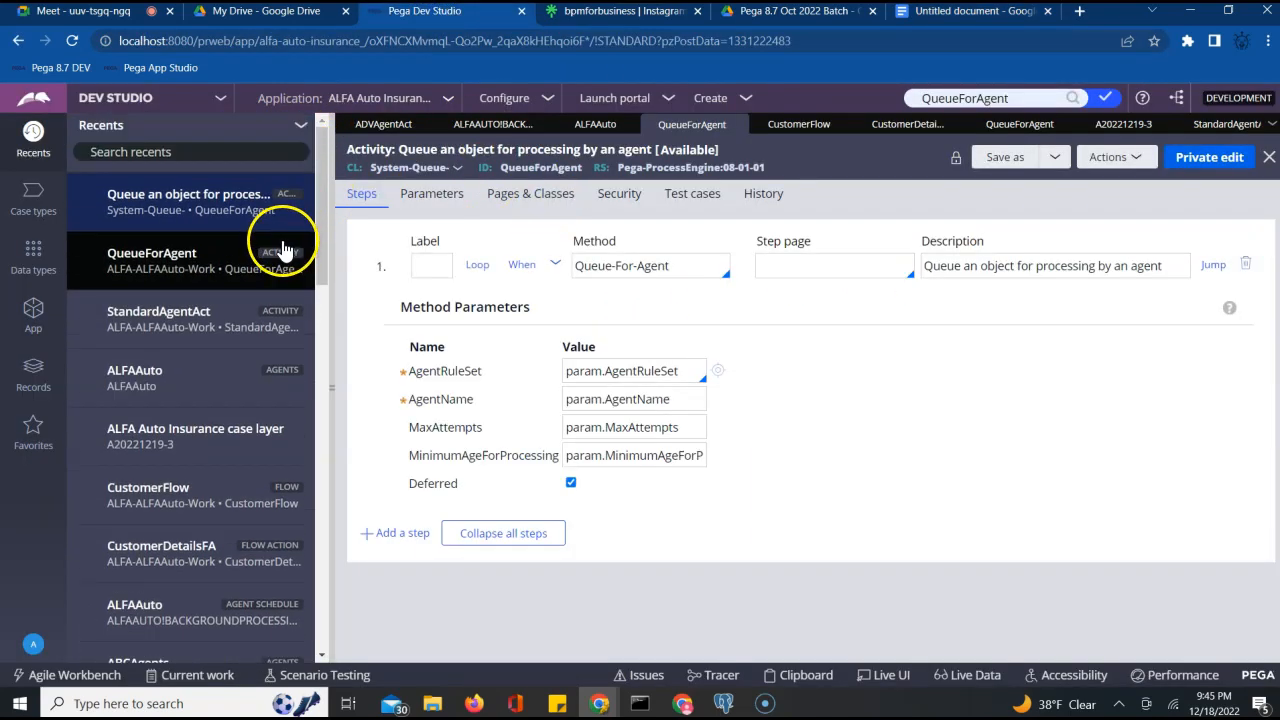
left_click(160, 97)
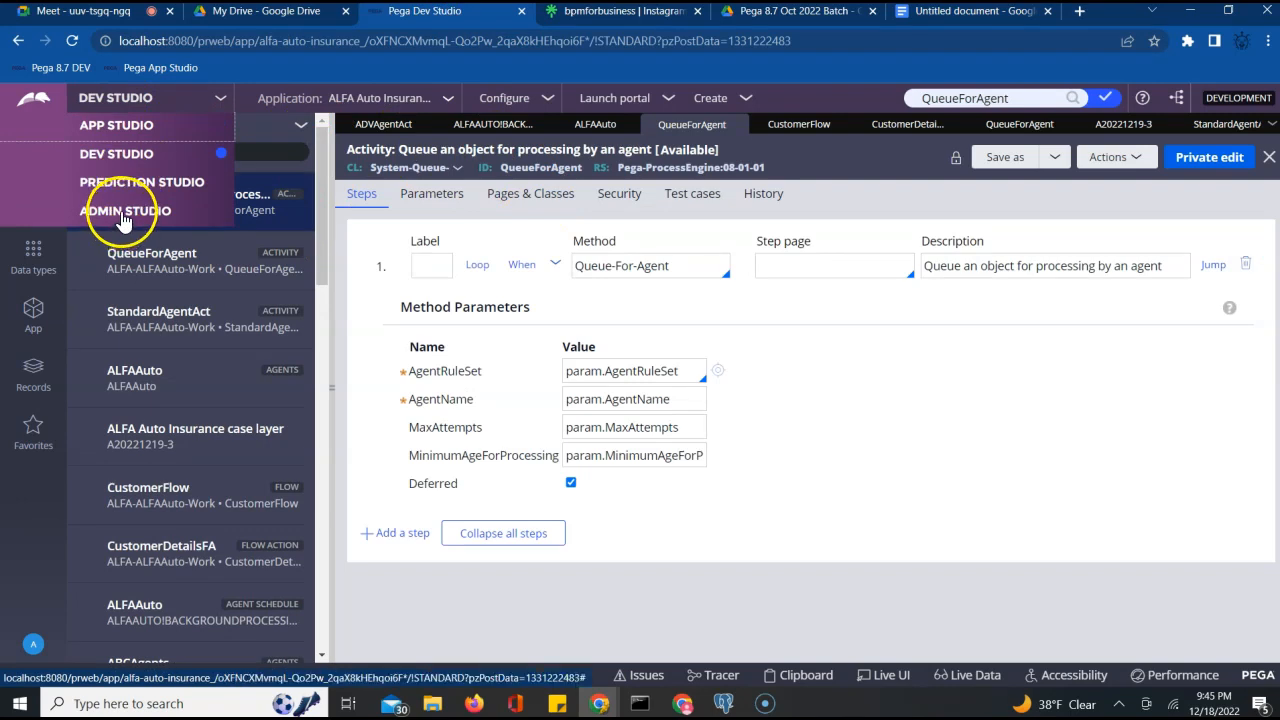
left_click(118, 215)
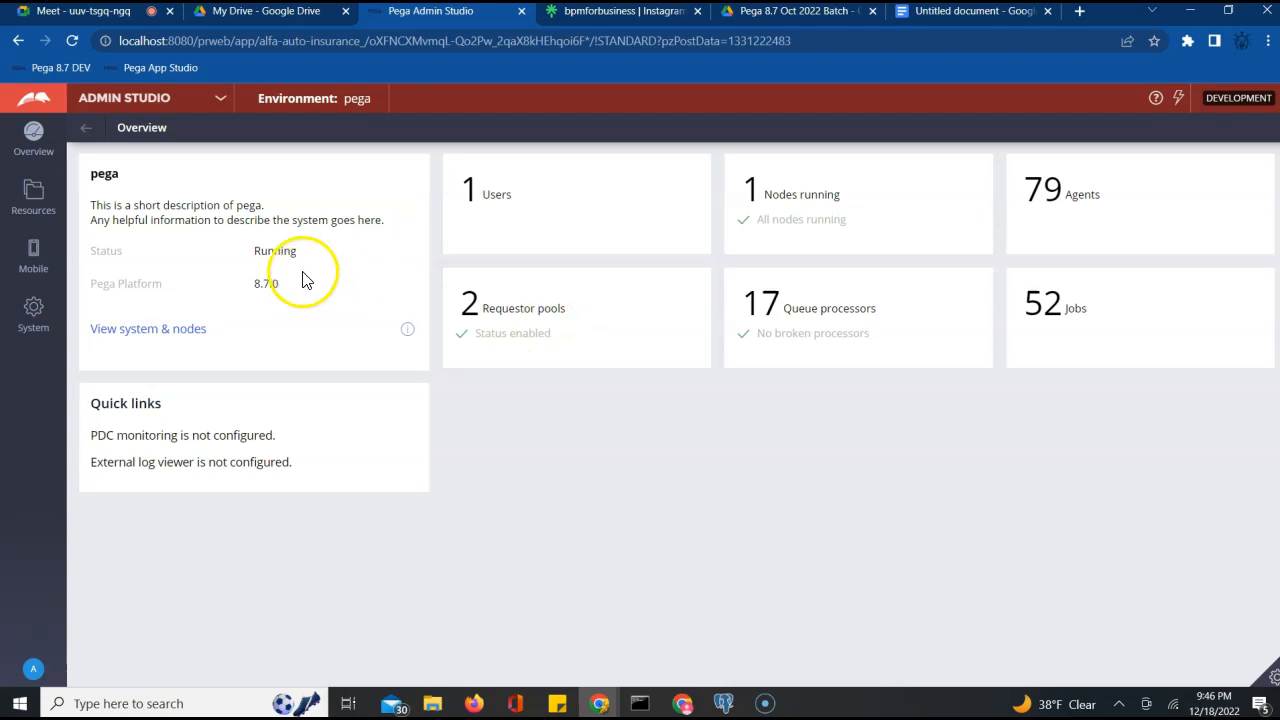
Open Resources > Agents to review all 79 agents with their rulesets and queue classes
left_click(33, 195)
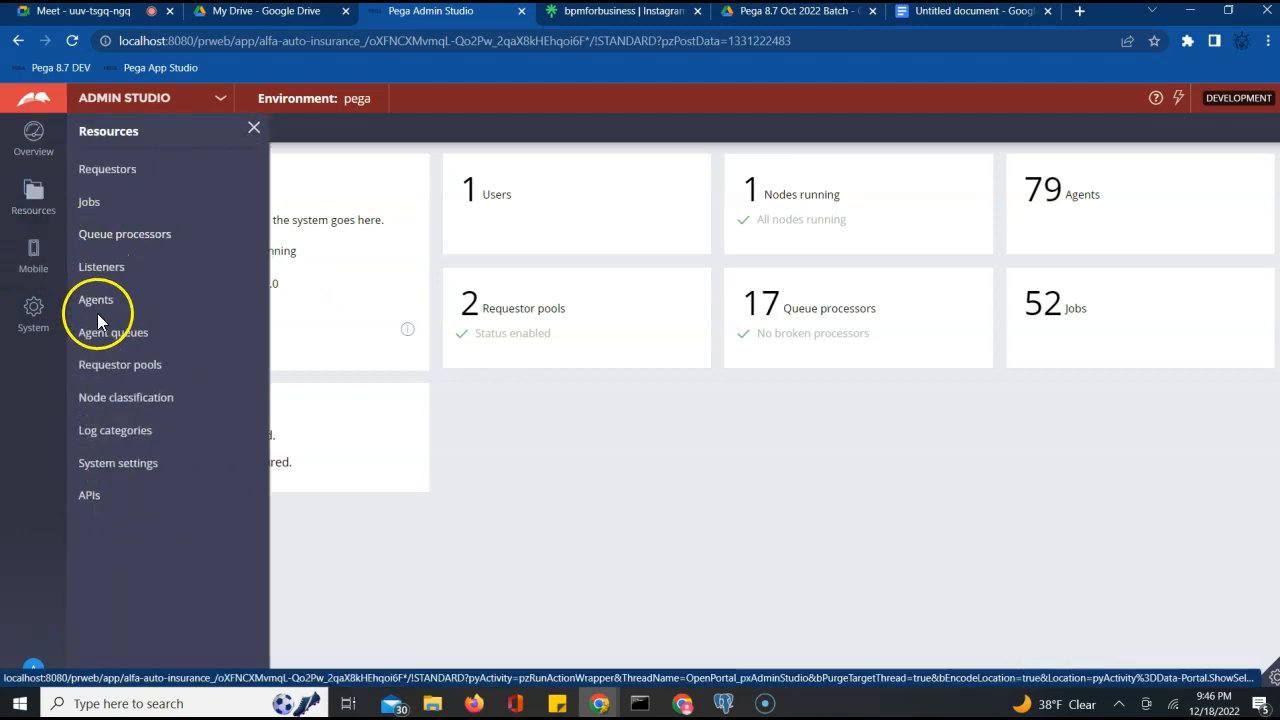
left_click(99, 305)
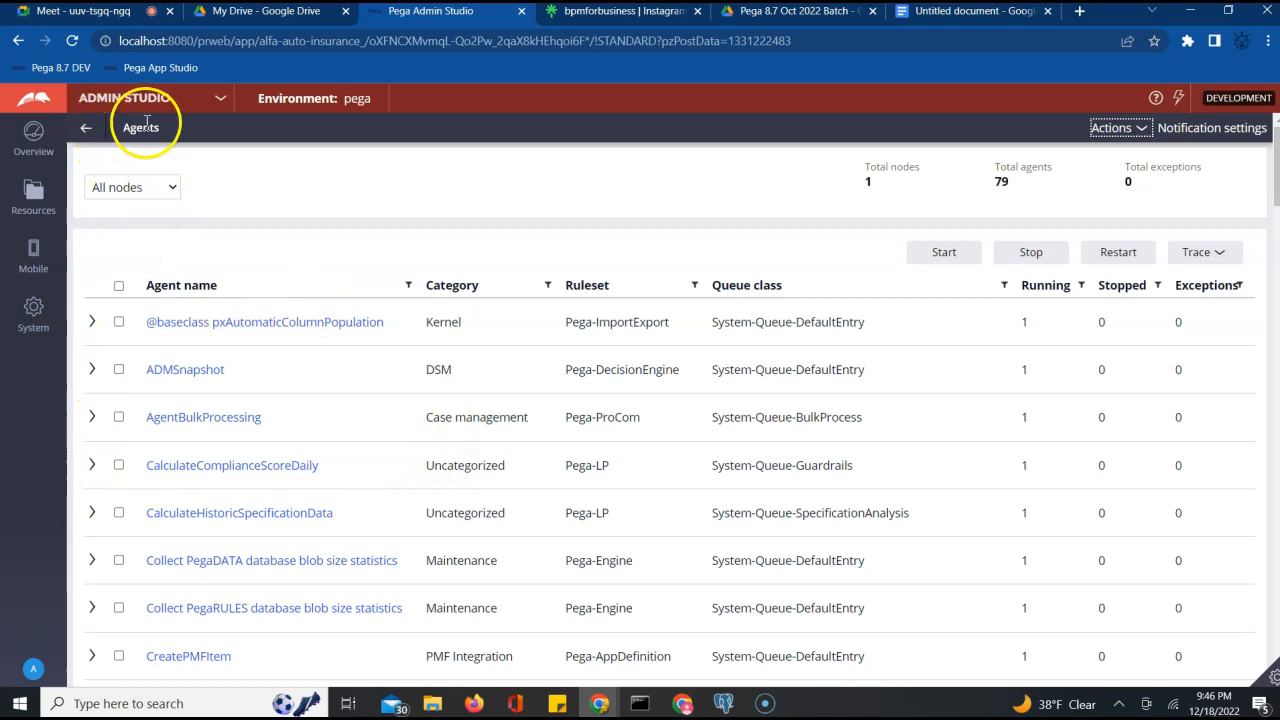
left_click(33, 192)
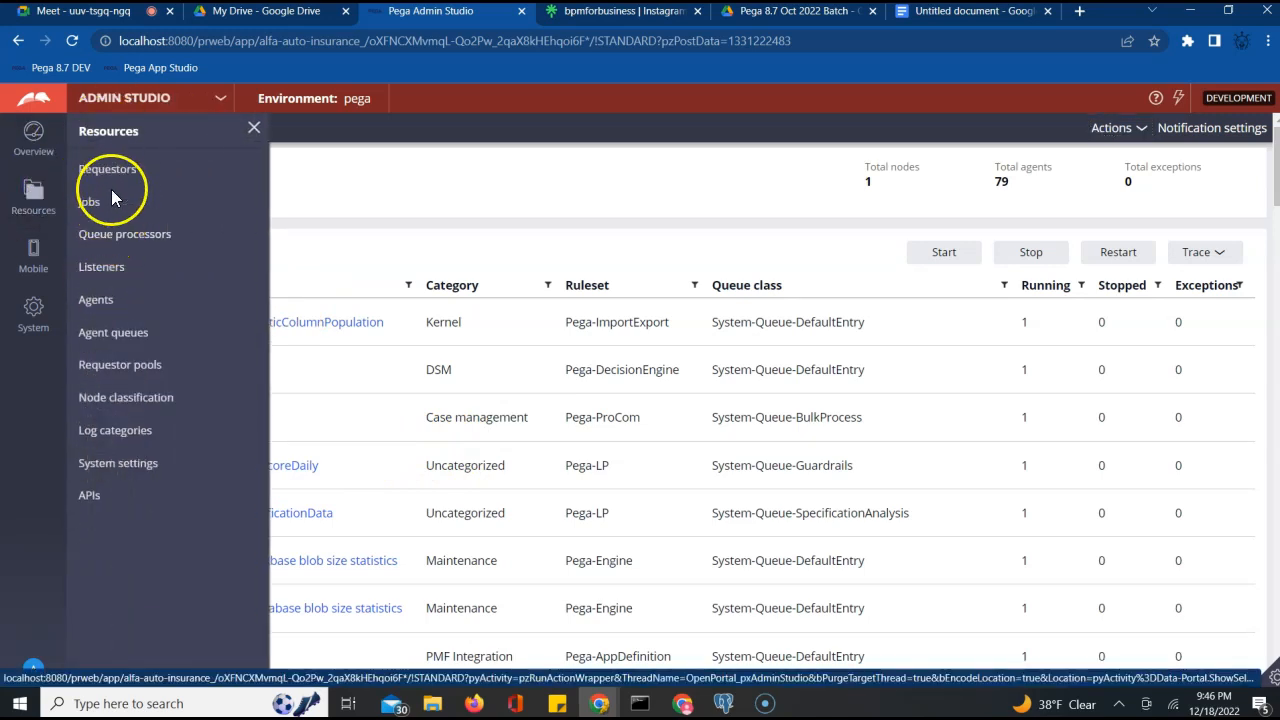
Go back from Admin Studio to Dev Studio
left_click(254, 128)
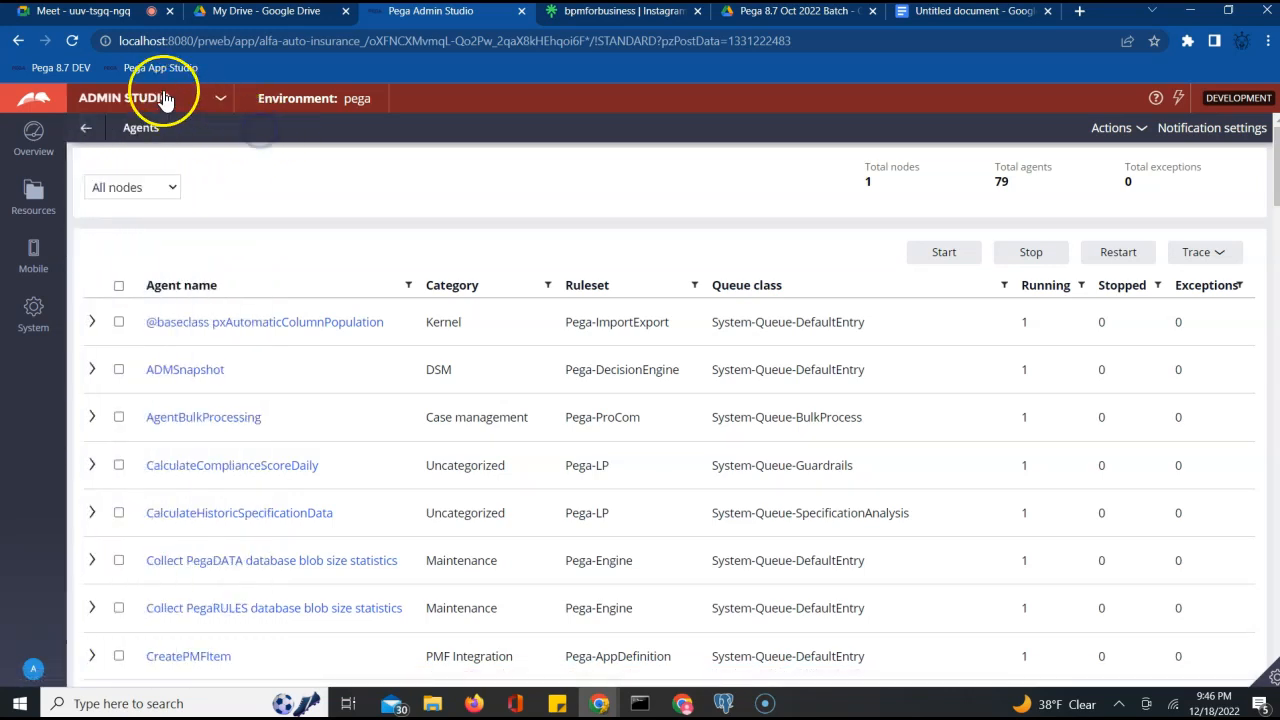
left_click(160, 98)
left_click(120, 156)
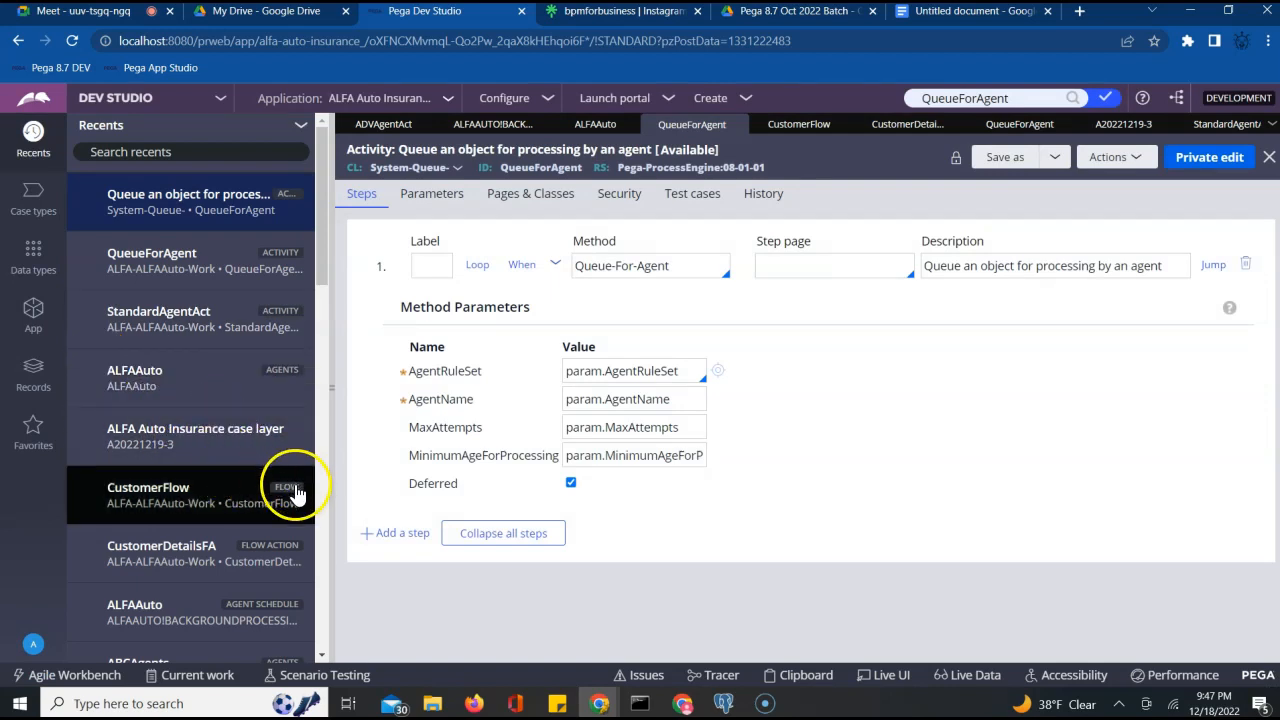
Scroll down the record, then bring up the StandardAgentAct activity
scroll(192, 350, "down", 3)
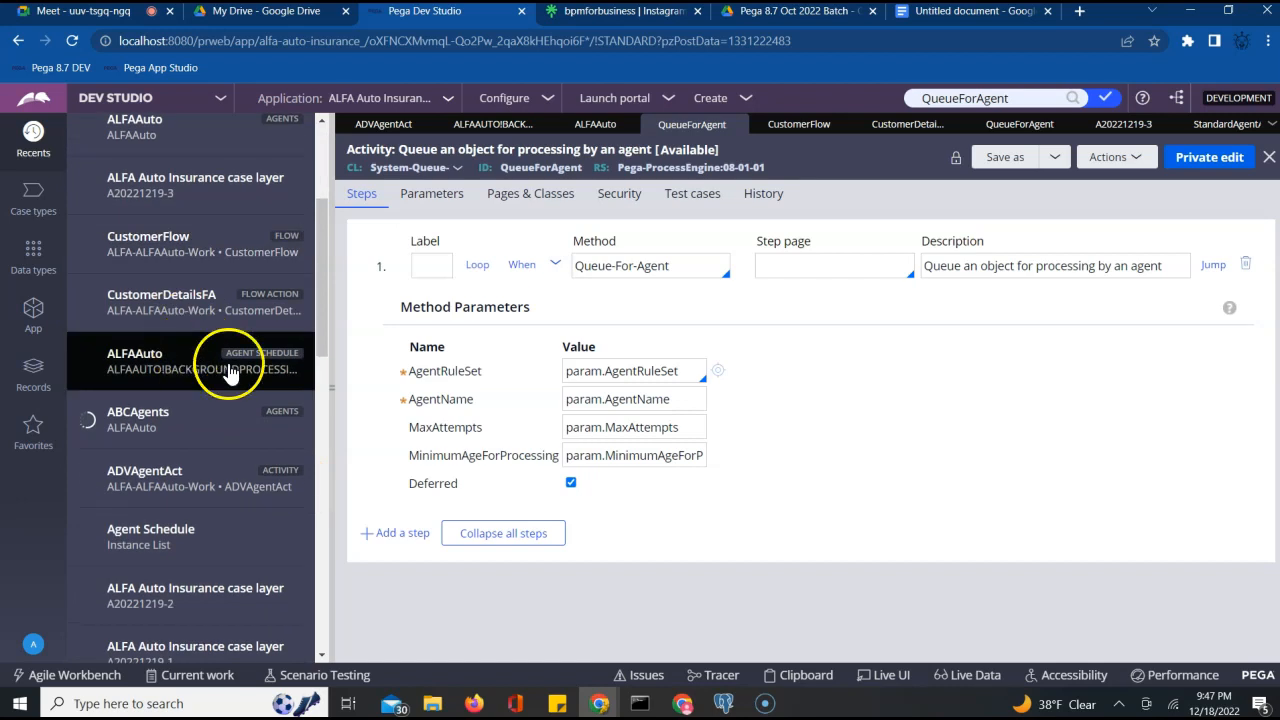
scroll(260, 480, "down", 2)
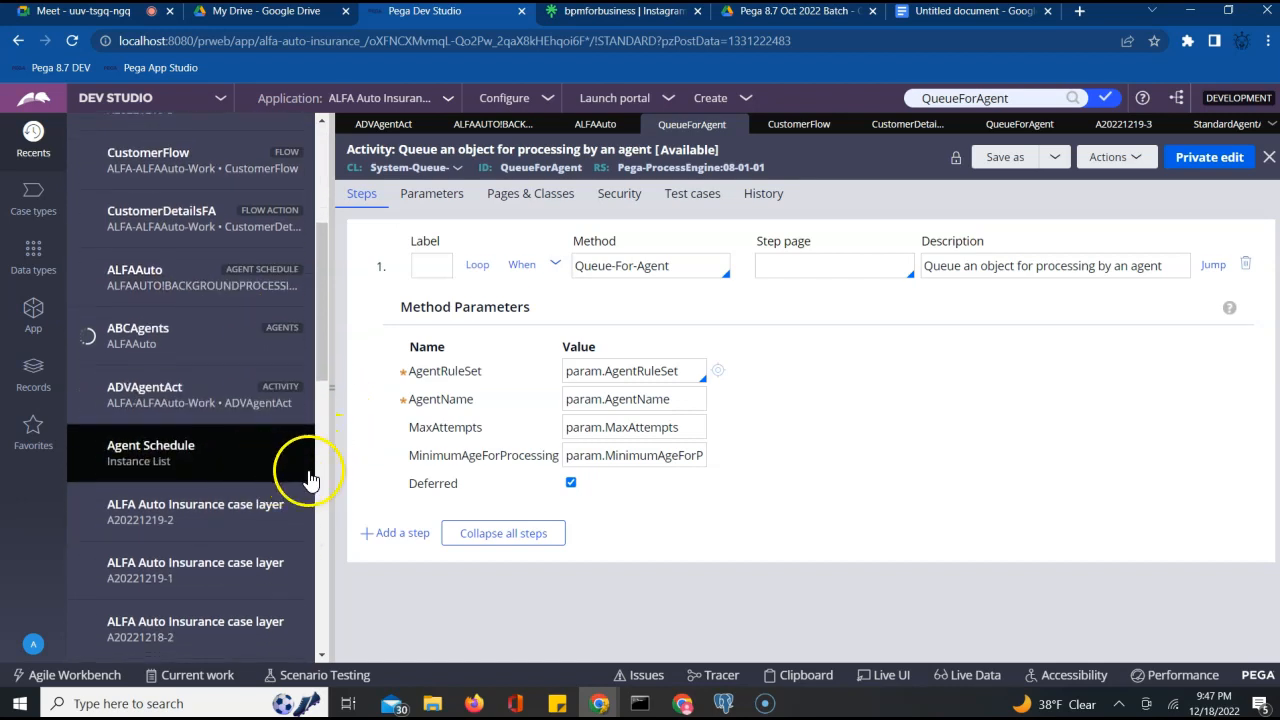
scroll(234, 521, "down", 2)
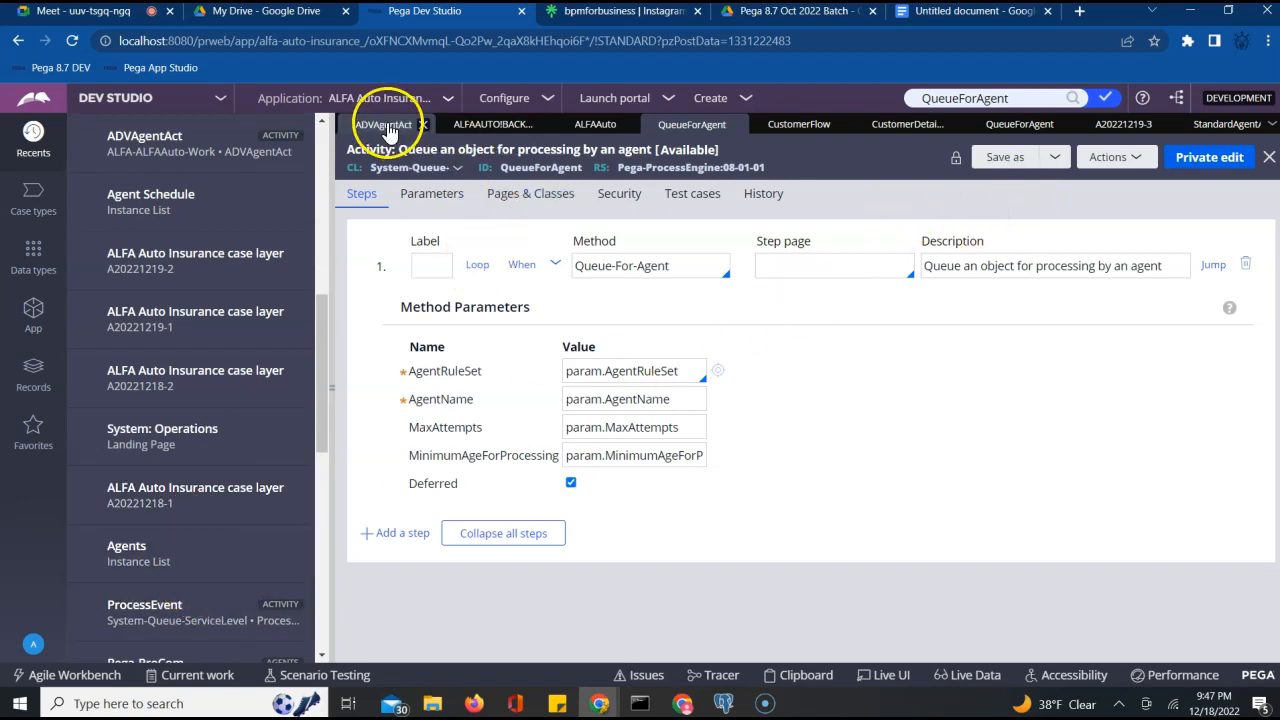
left_click(1228, 124)
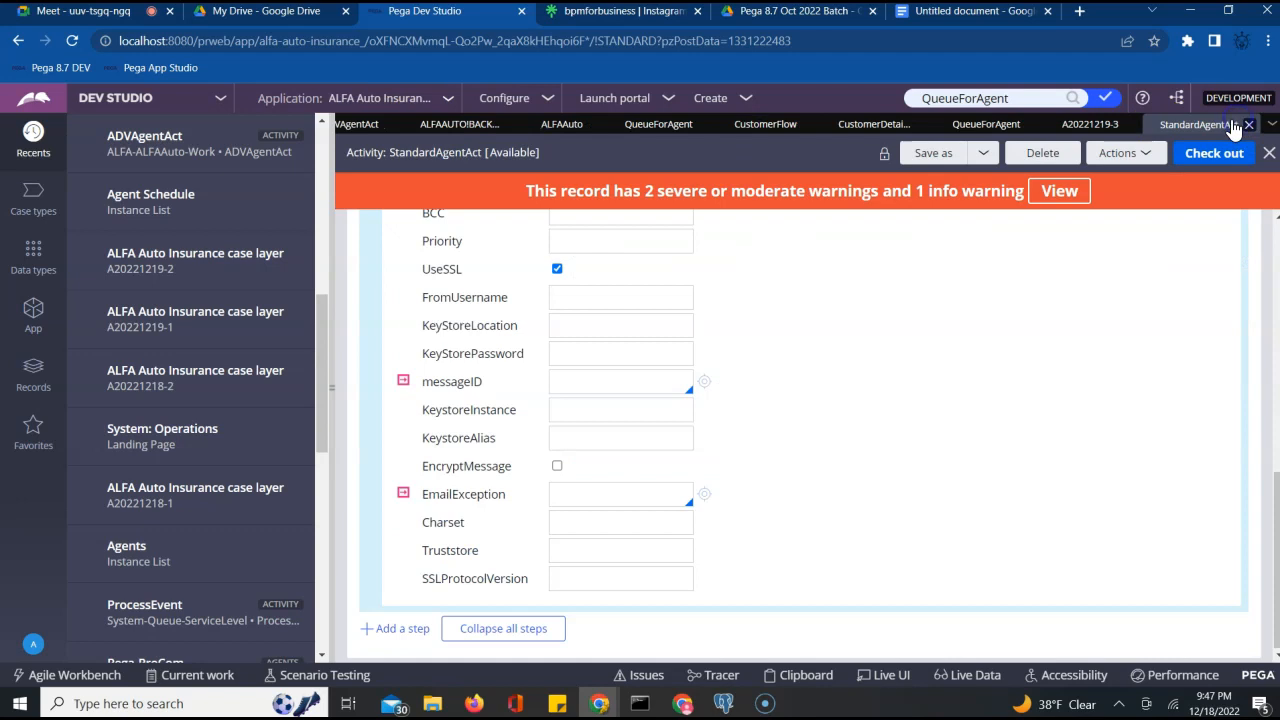
Browse SysAdmin > Agent Schedule and open the ALFAAUTO!BACKGROUNDPROCESSING schedule's actions
left_click(36, 376)
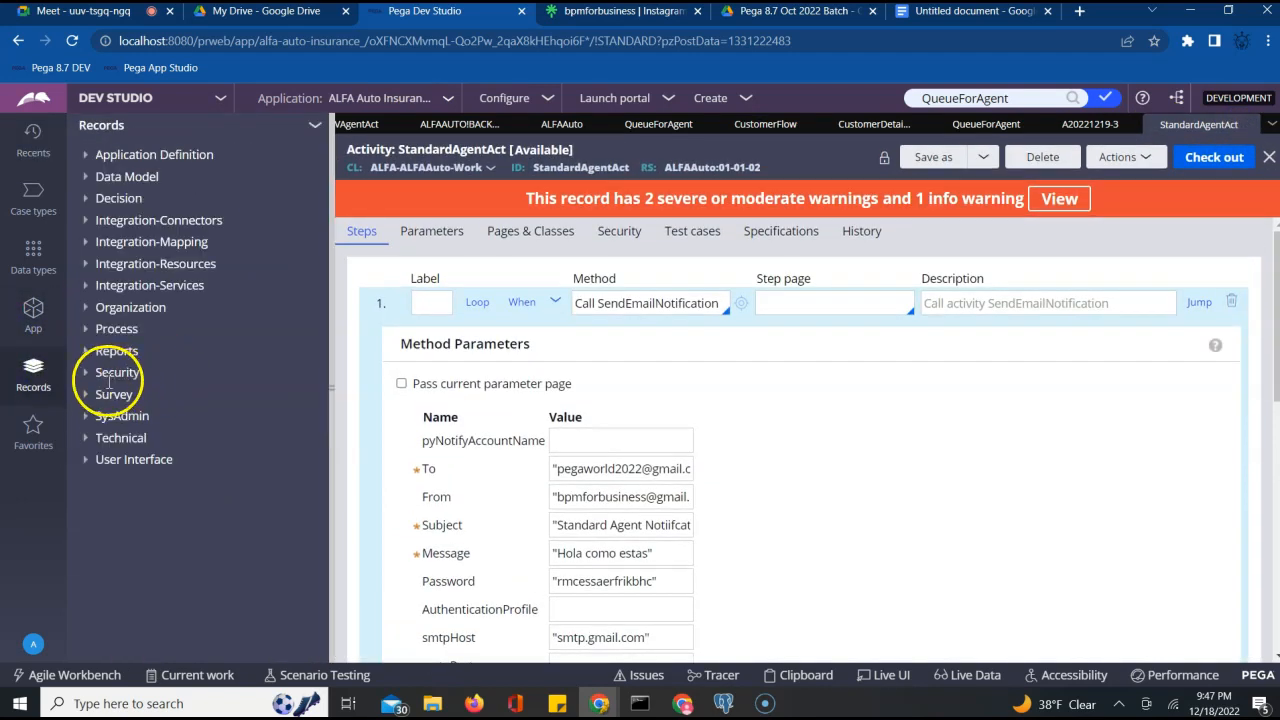
left_click(88, 418)
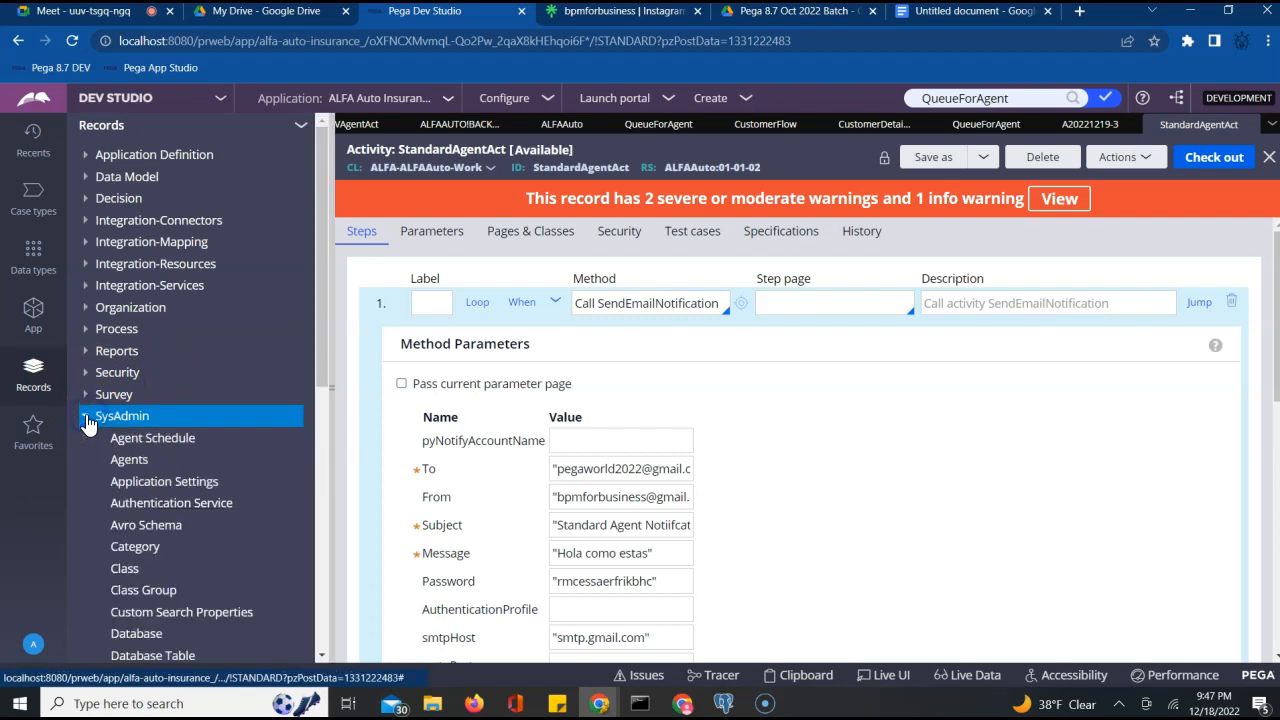
left_click(166, 441)
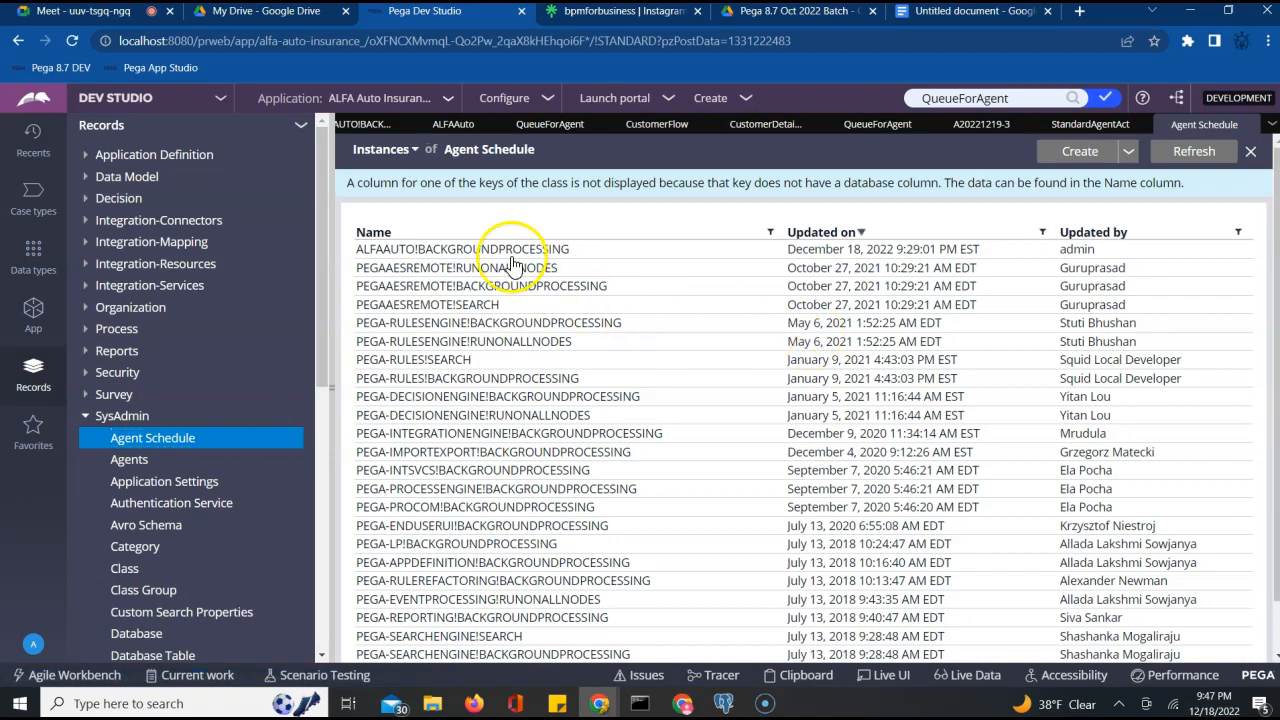
left_click(412, 252)
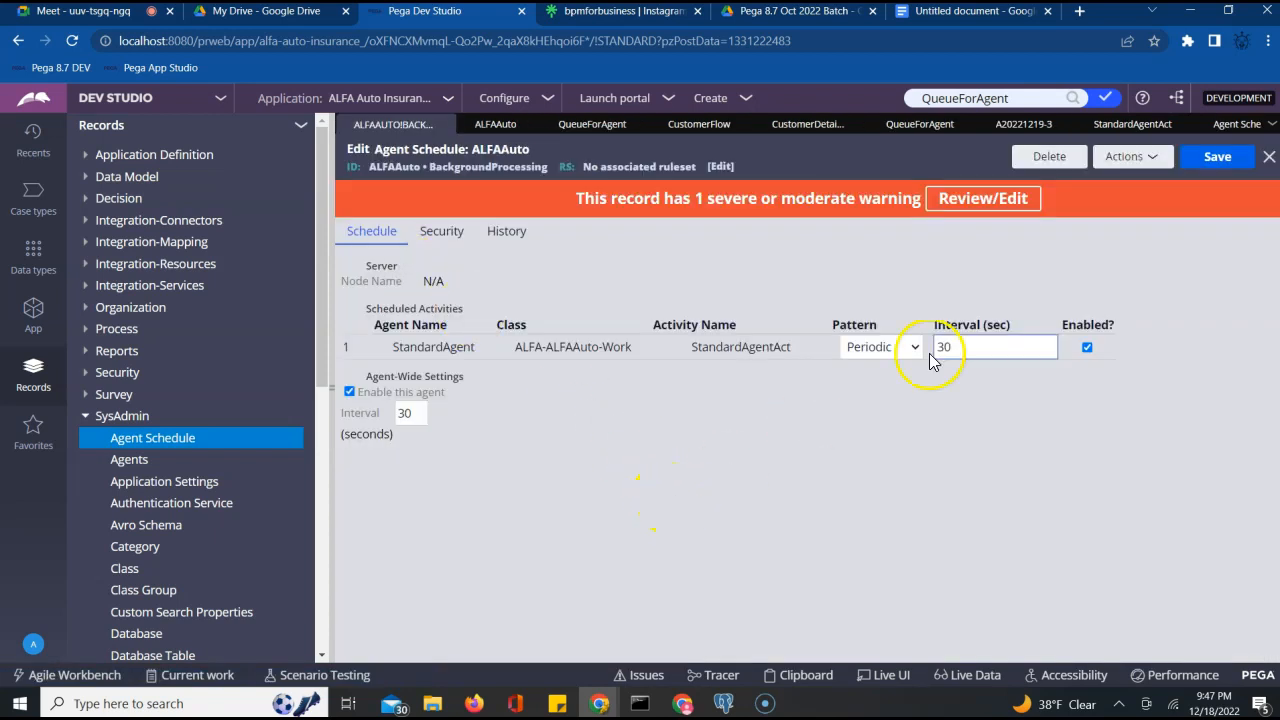
left_click(1125, 160)
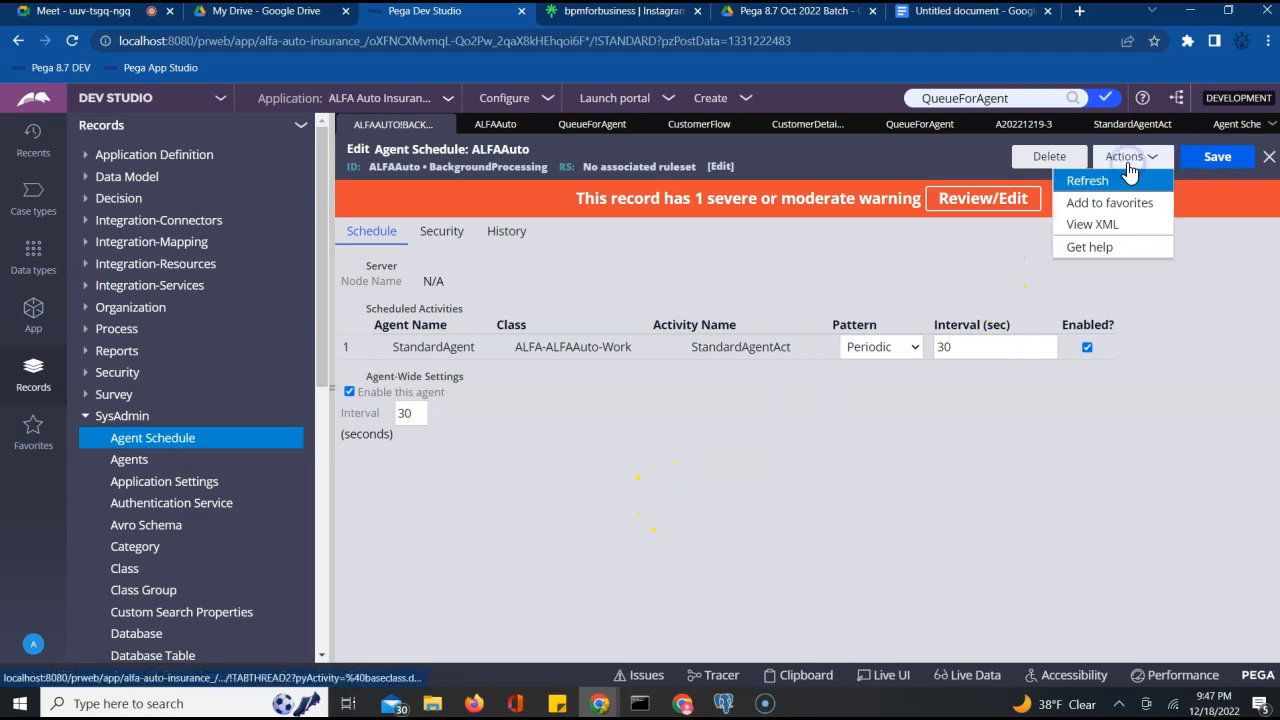
In the schedule's XML, find and select the pxObjClass Data-Agent-Queue line
left_click(1096, 229)
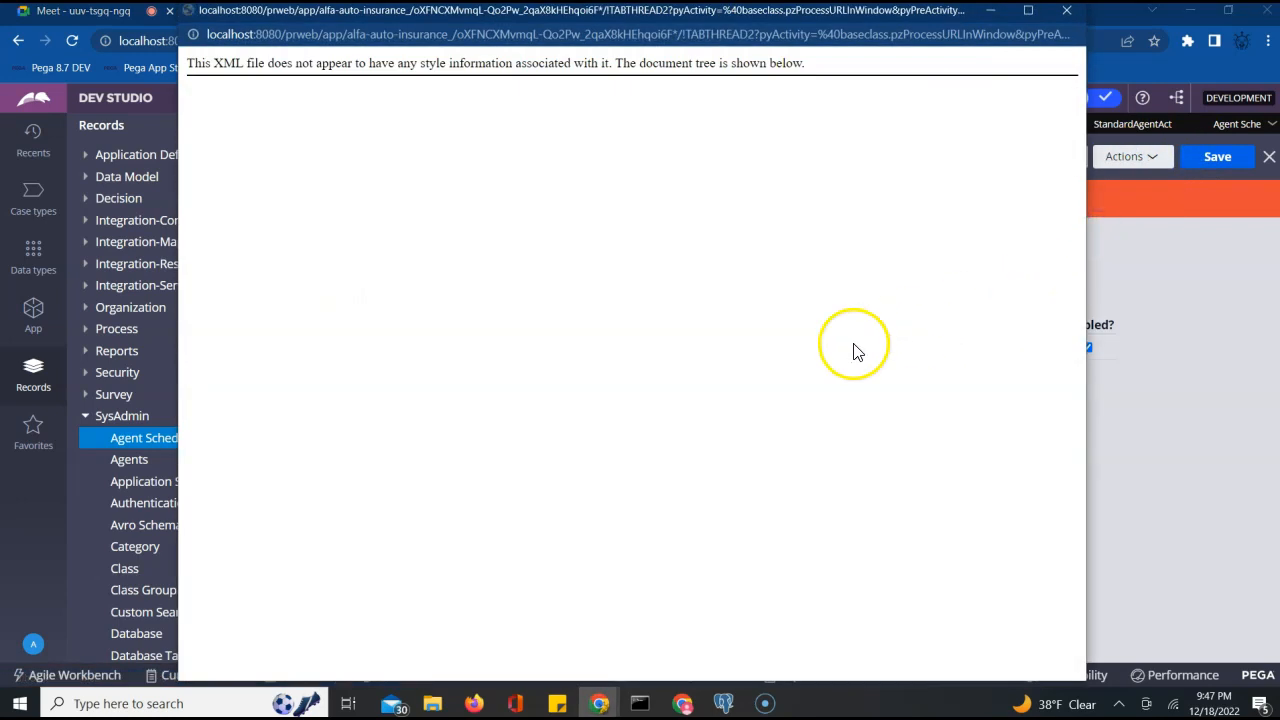
key("ctrl+f")
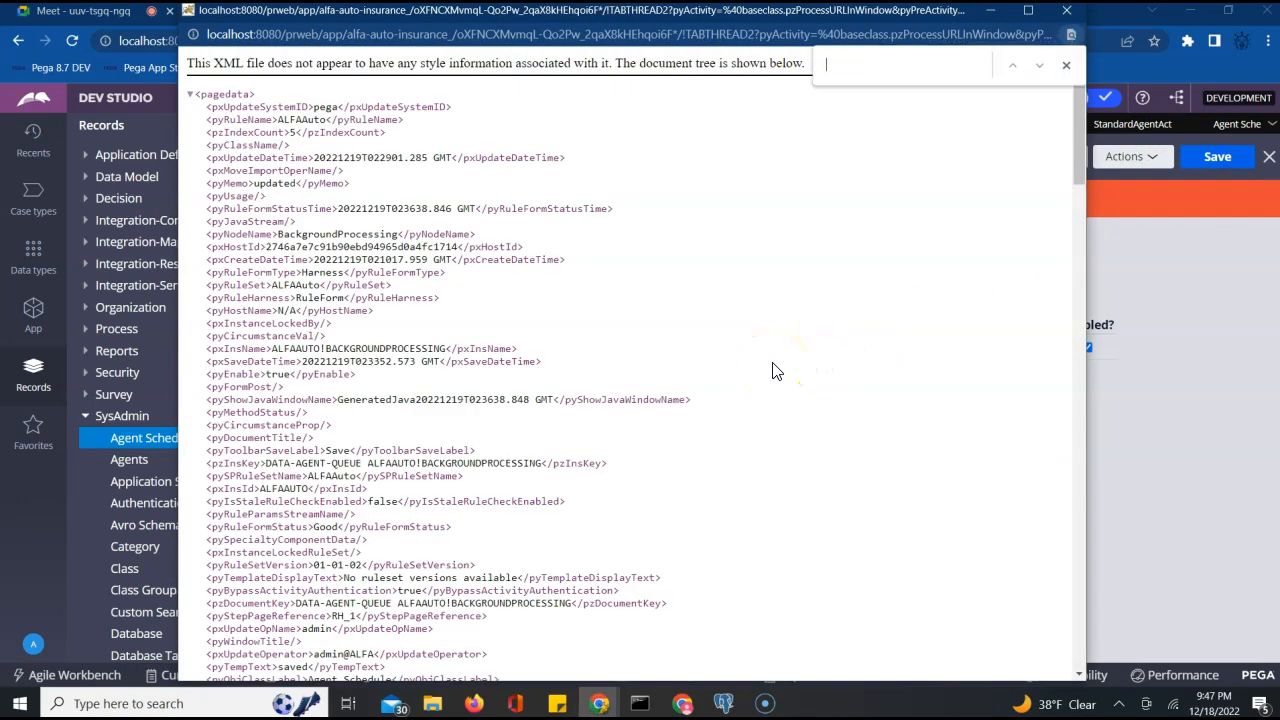
type("pxob")
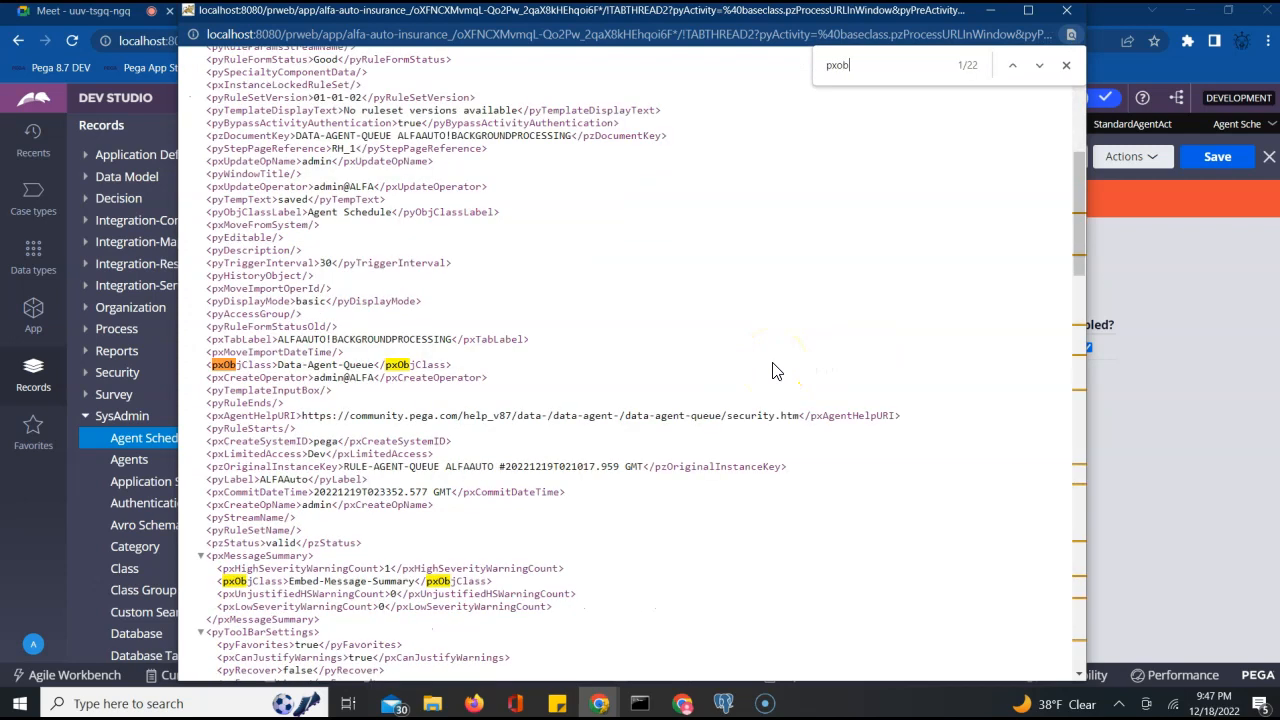
left_click(338, 365)
triple_click(335, 365)
key("ctrl+c")
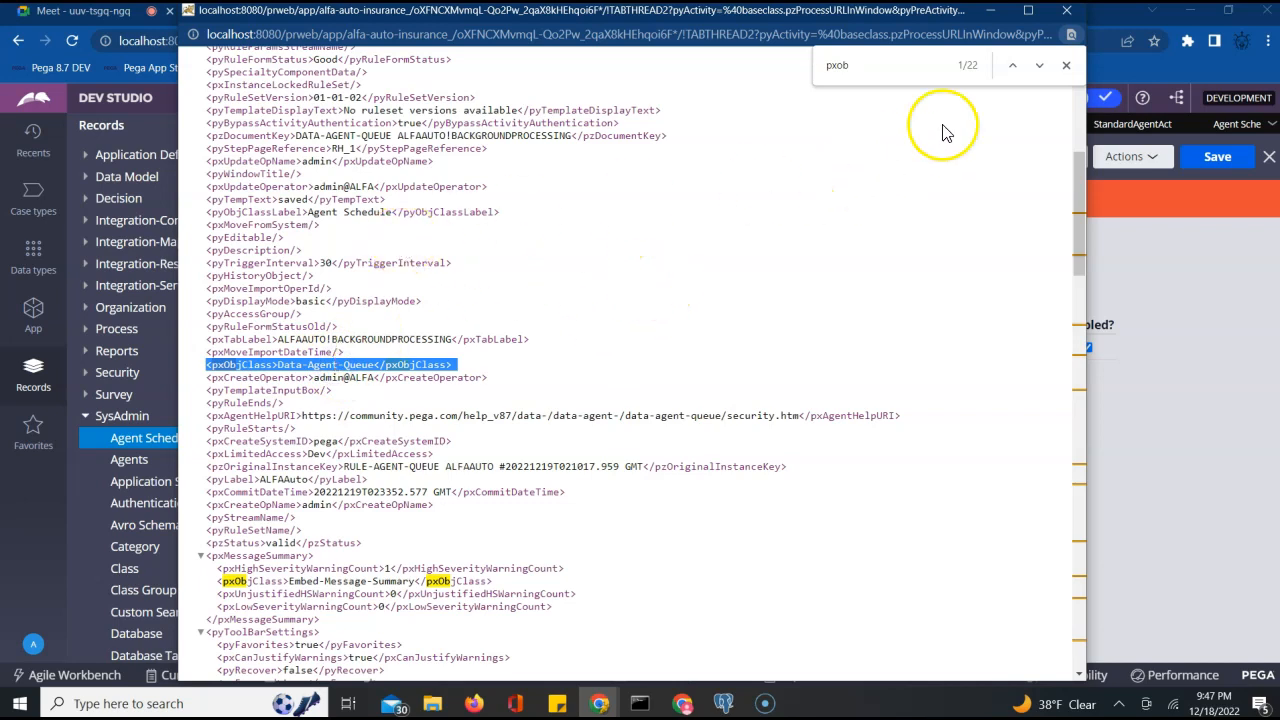
Paste <pxObjClass>Data-Agent-Queue</pxObjClass> into the Google Doc notes and return to Pega
left_click(1067, 11)
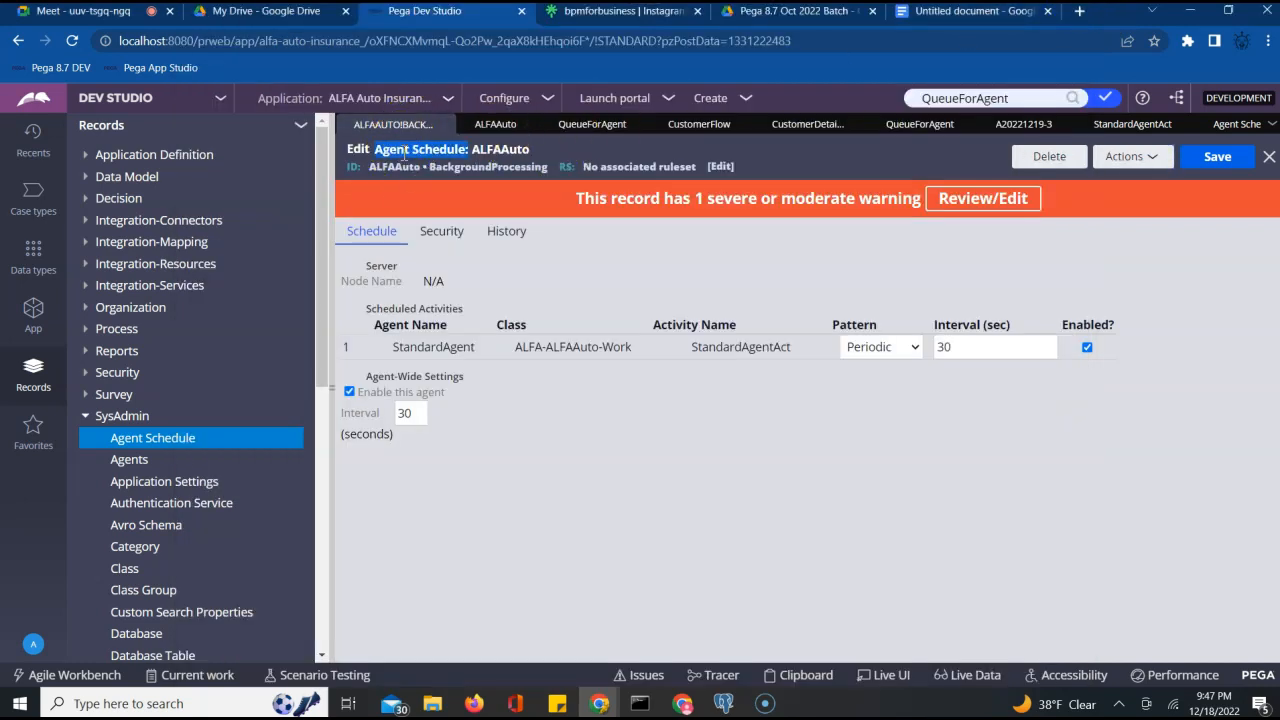
left_click(382, 148)
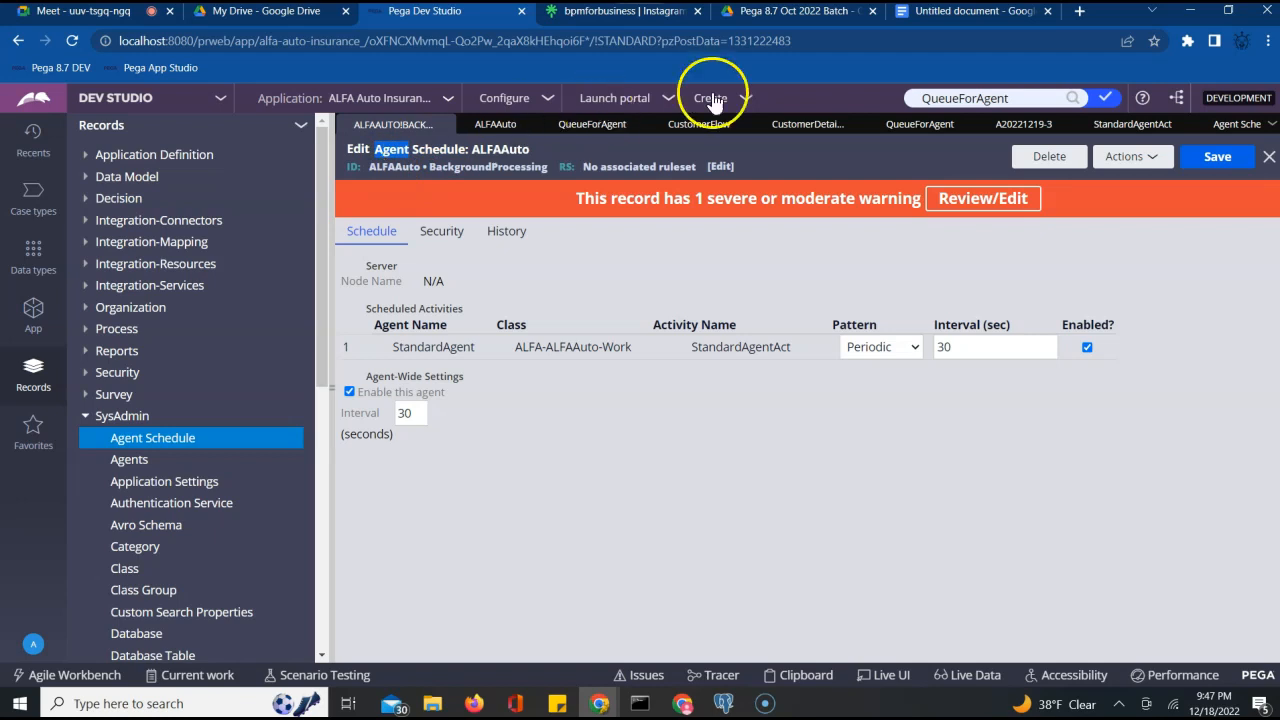
left_click(955, 11)
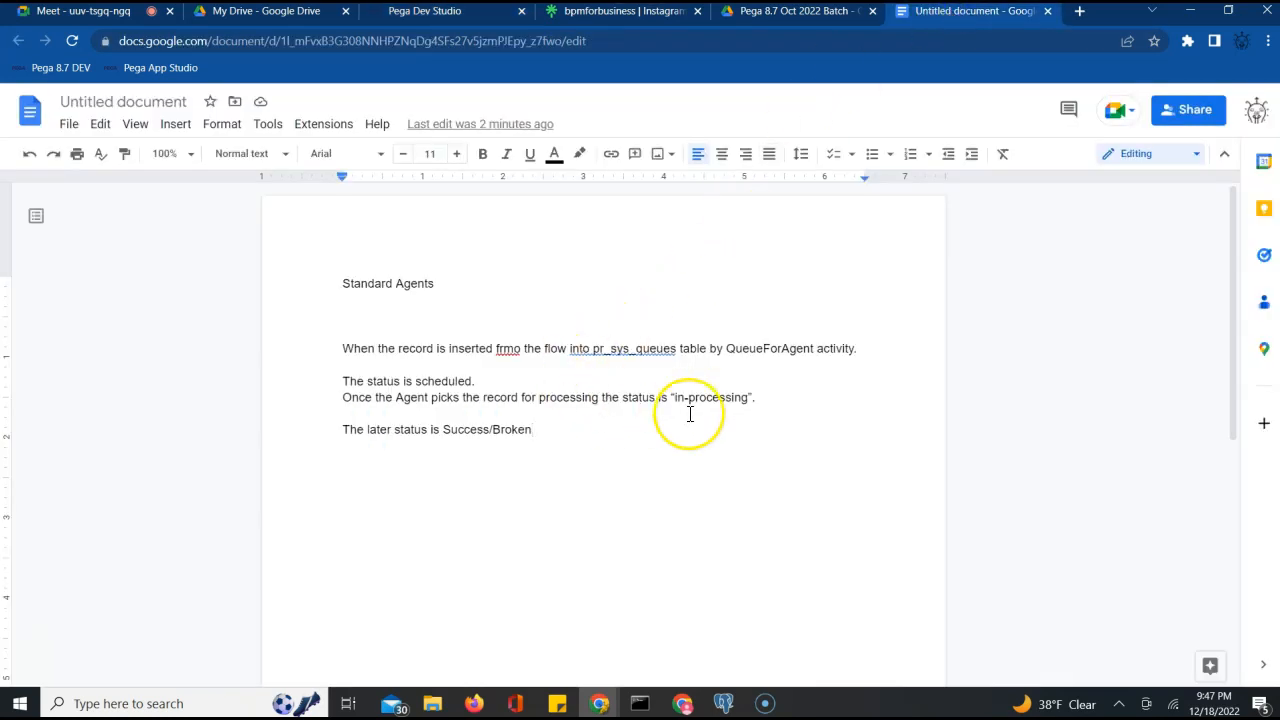
key("ctrl+v")
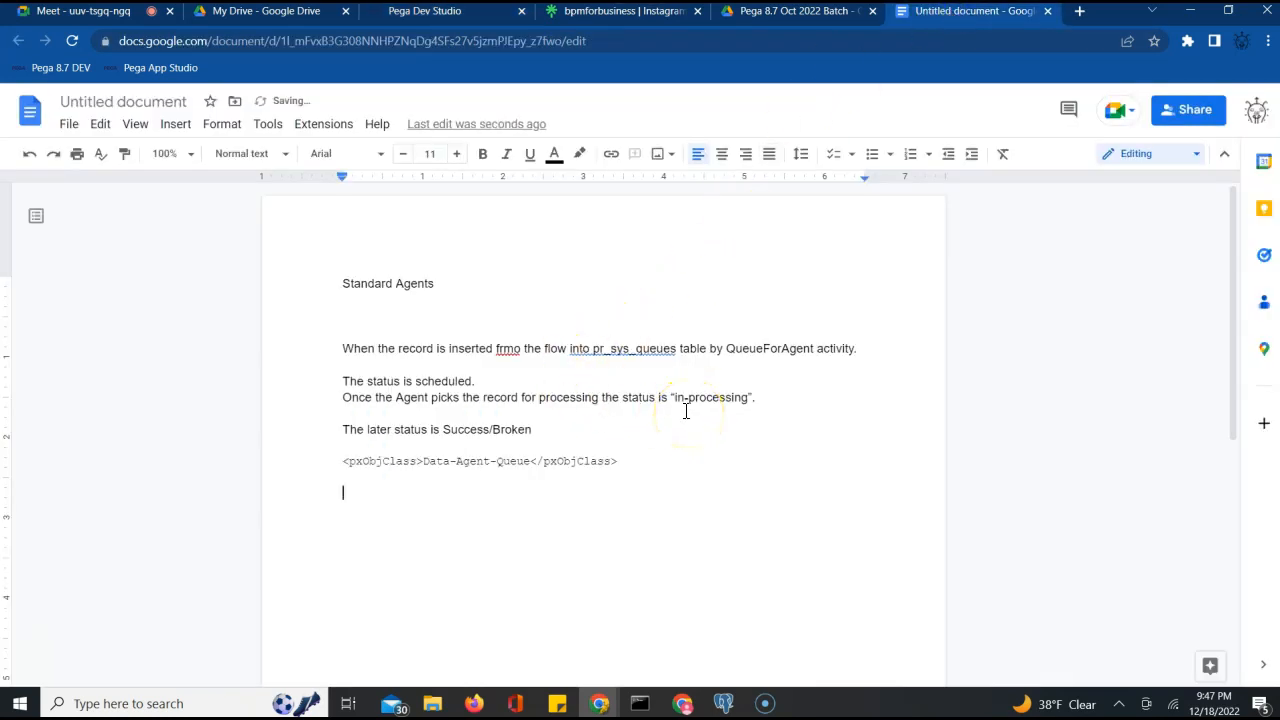
left_click(431, 14)
Highlight the schedule's 'No associated ruleset' header text, check the notes, then reopen ALFAAuto Agents
triple_click(610, 167)
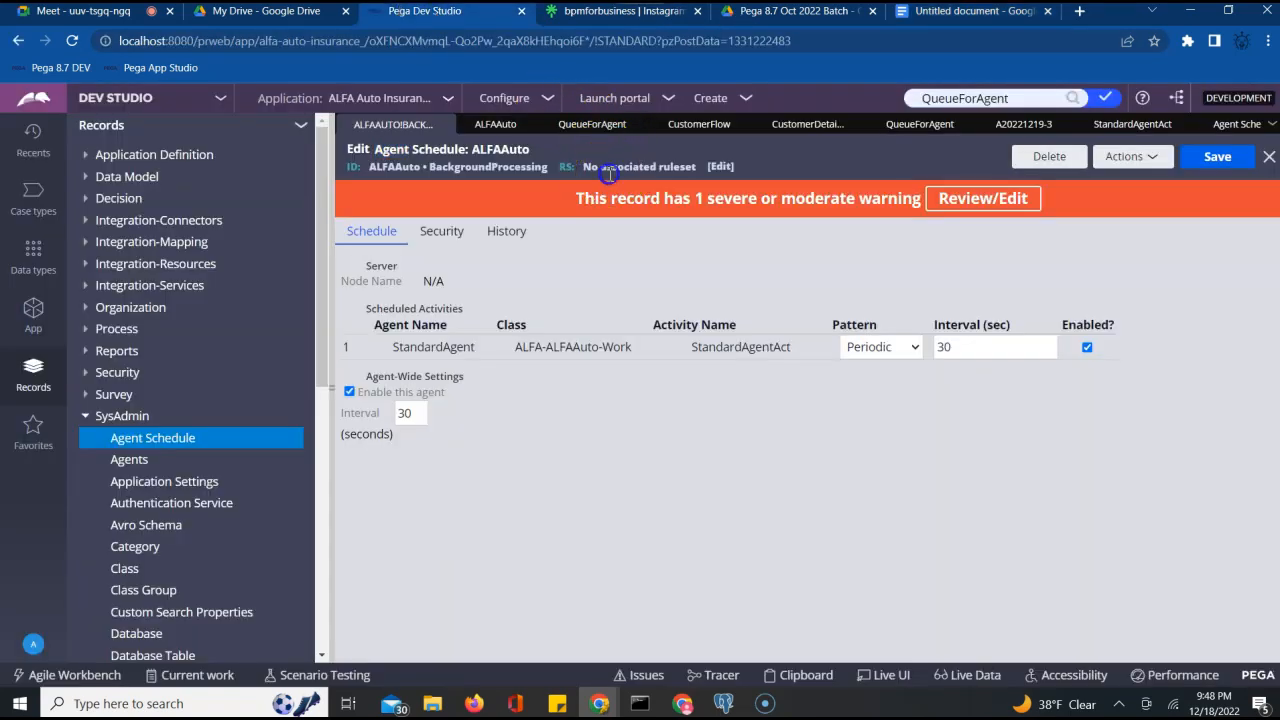
left_click_drag(376, 149, 468, 149)
triple_click(631, 166)
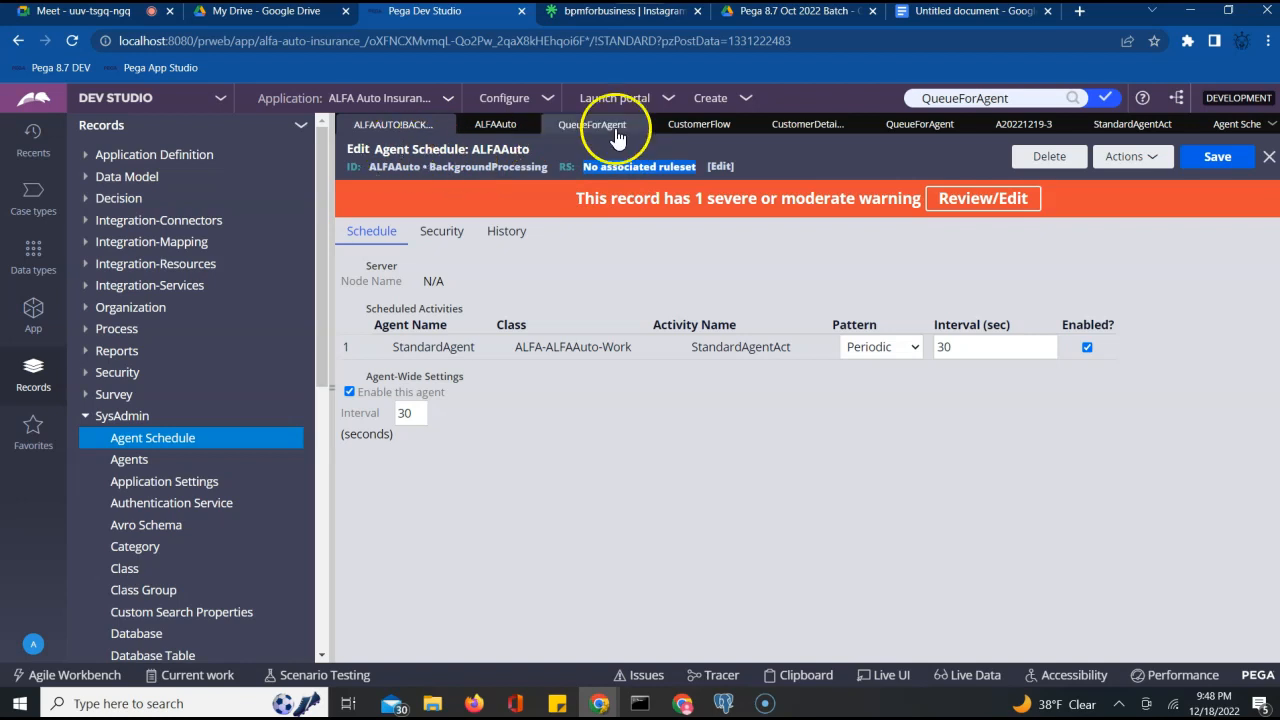
left_click(930, 14)
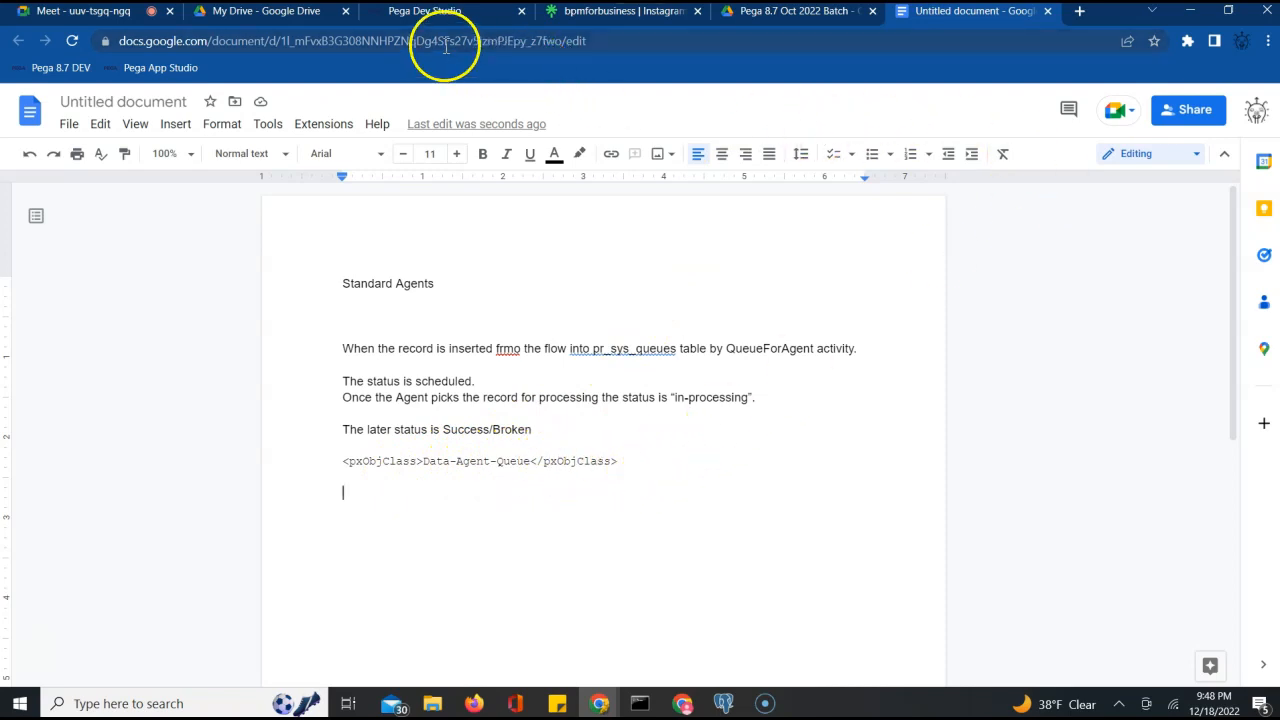
left_click(428, 12)
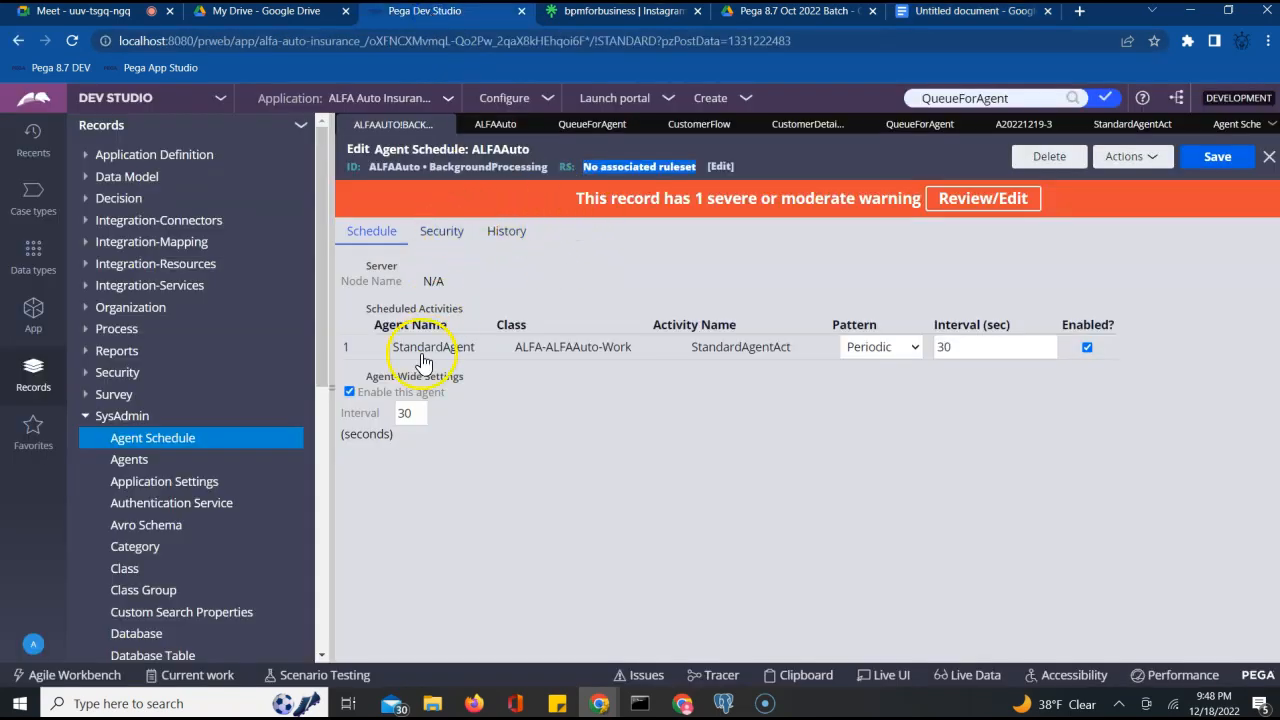
left_click(495, 124)
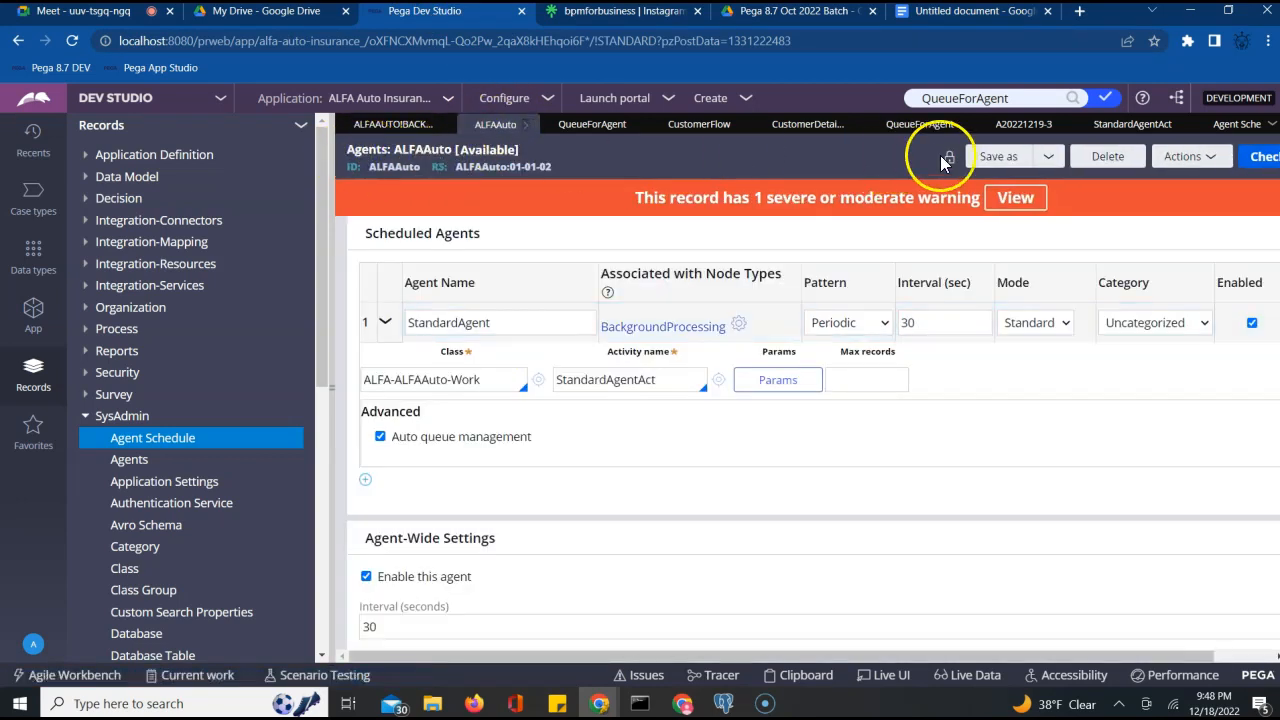
left_click(1208, 157)
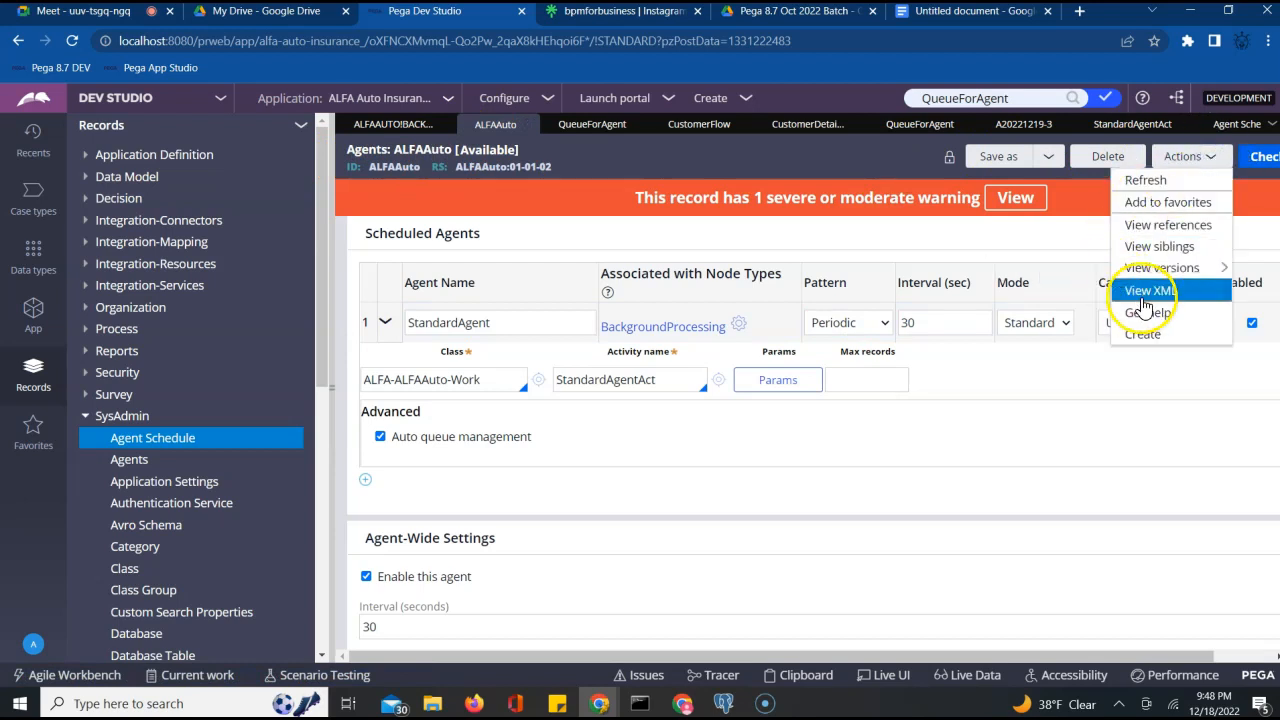
left_click(1146, 290)
key("ctrl+f")
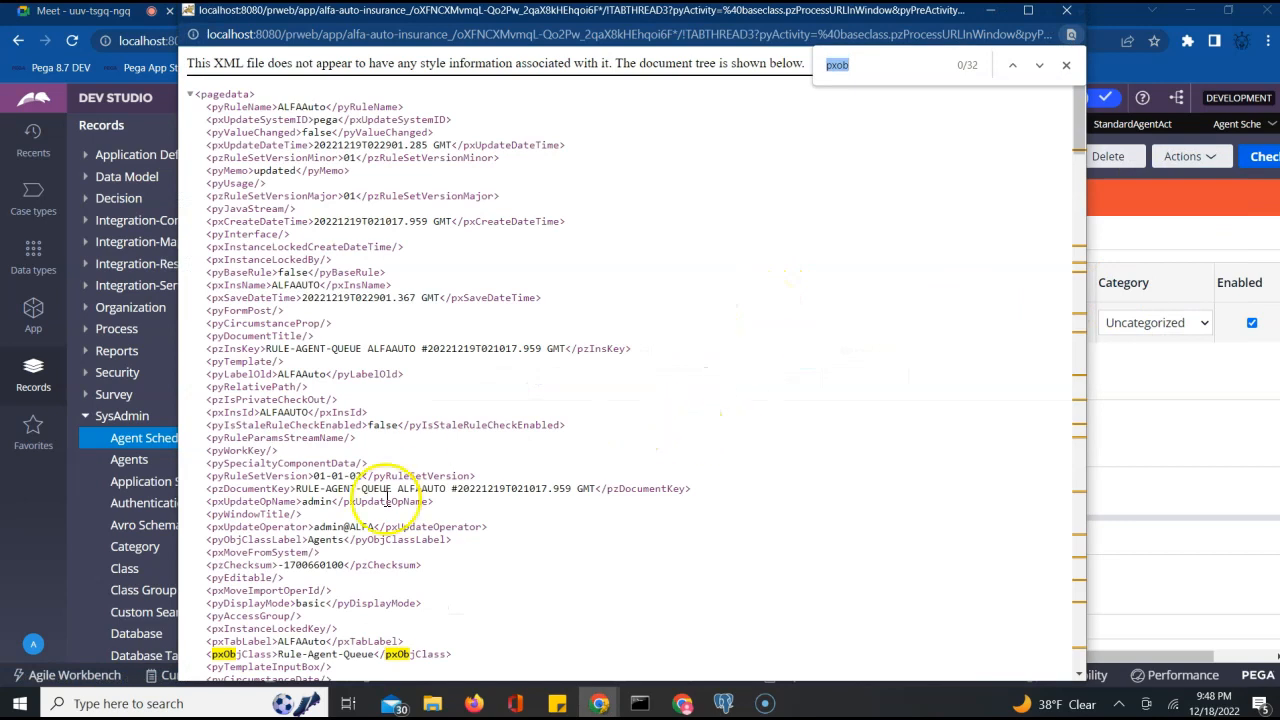
left_click_drag(278, 654, 390, 652)
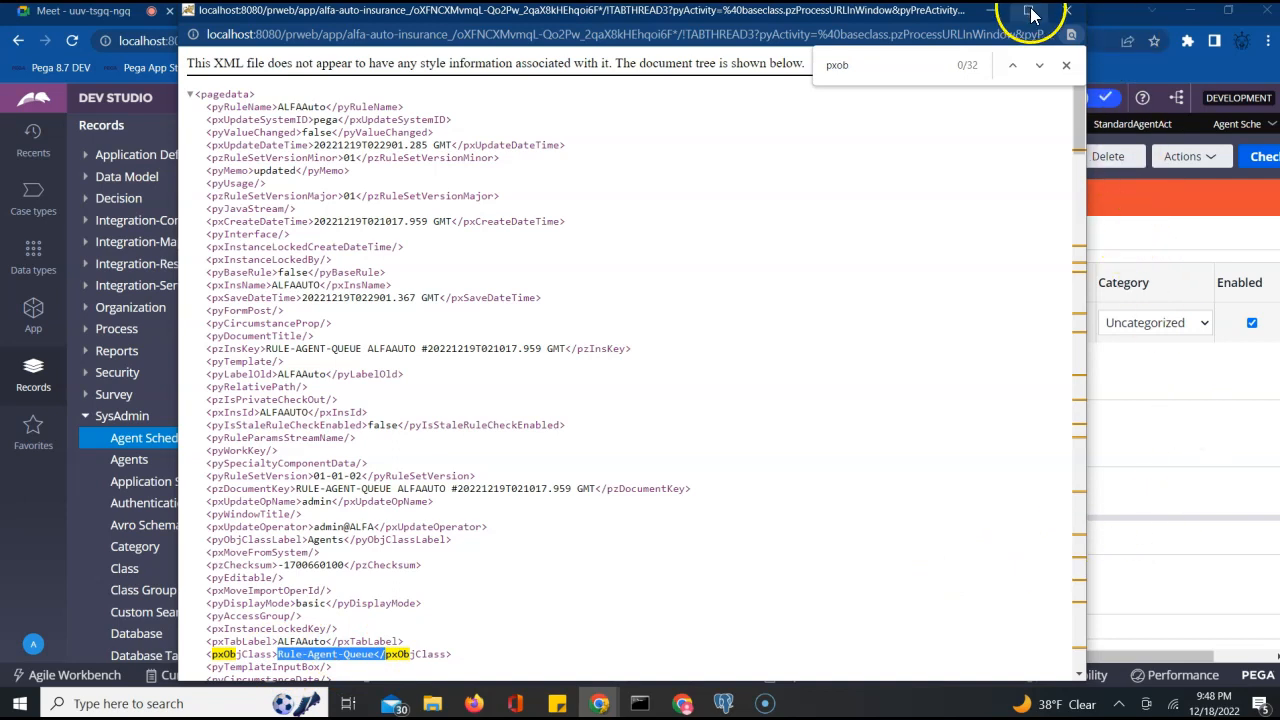
left_click(1066, 10)
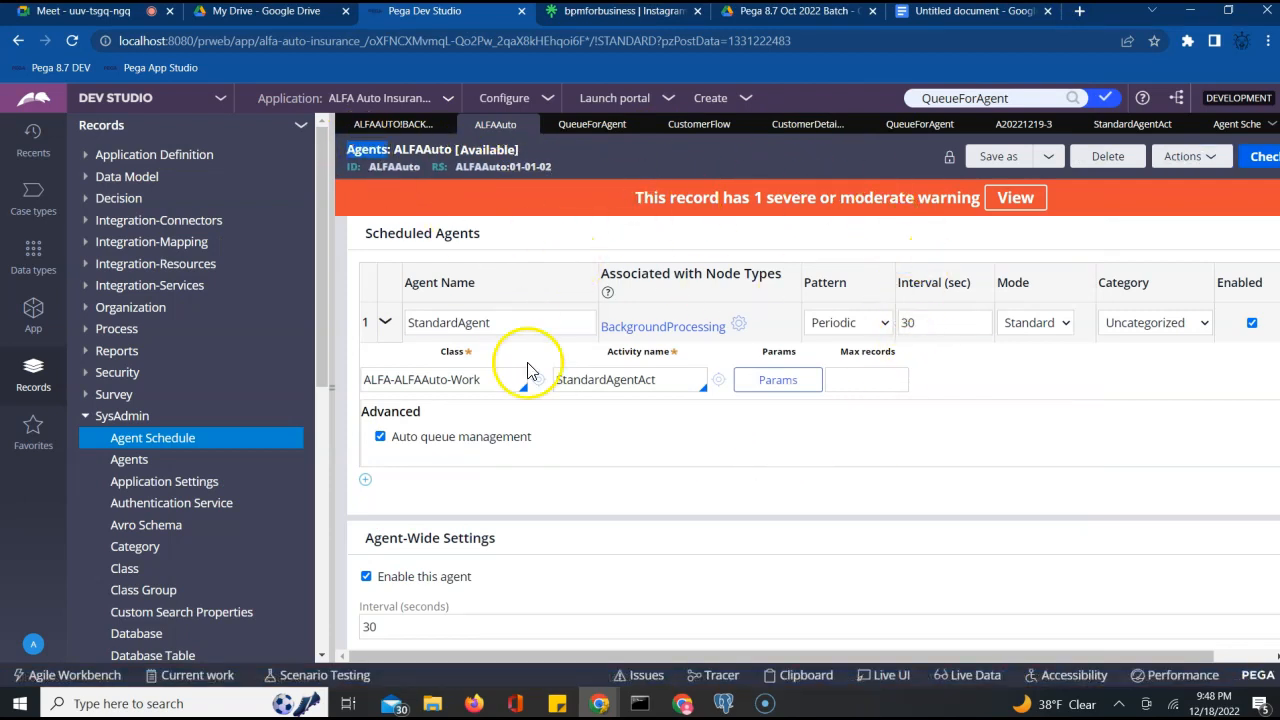
Reopen ALFAAUTO!BACKGROUNDPROCESSING from the Agent Schedule list, check the notes, then close it
left_click(1230, 127)
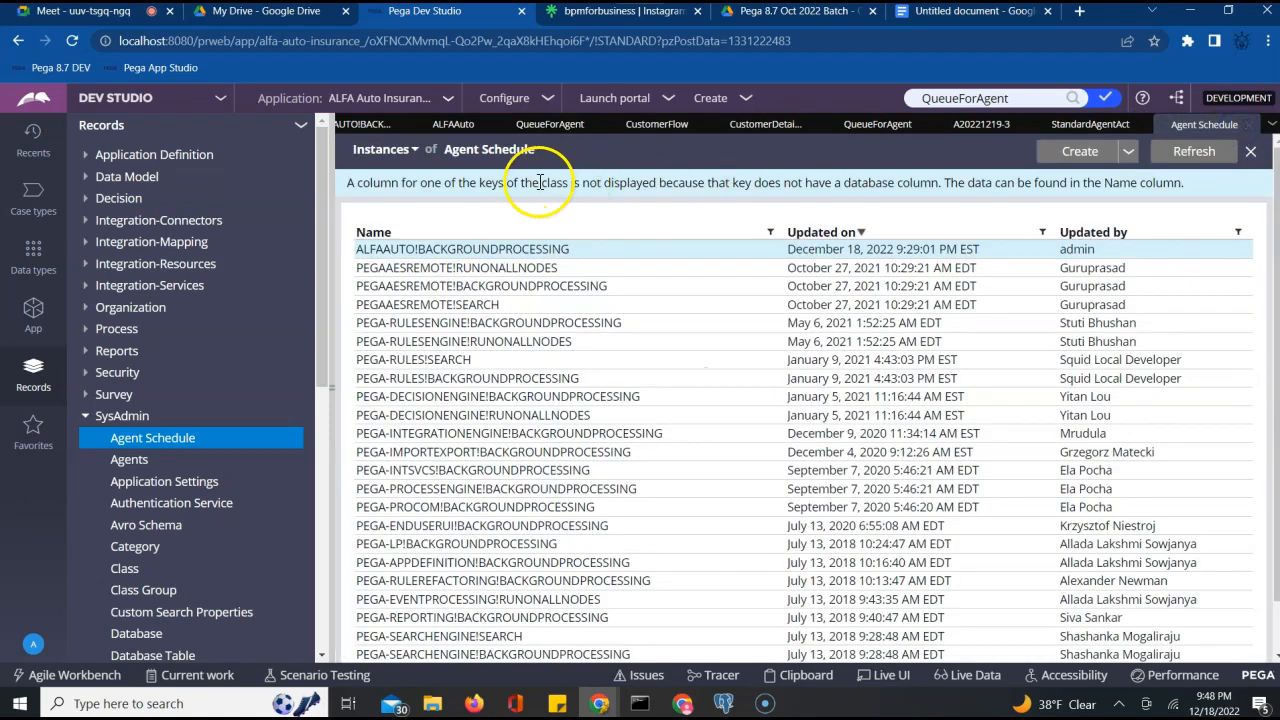
left_click(401, 258)
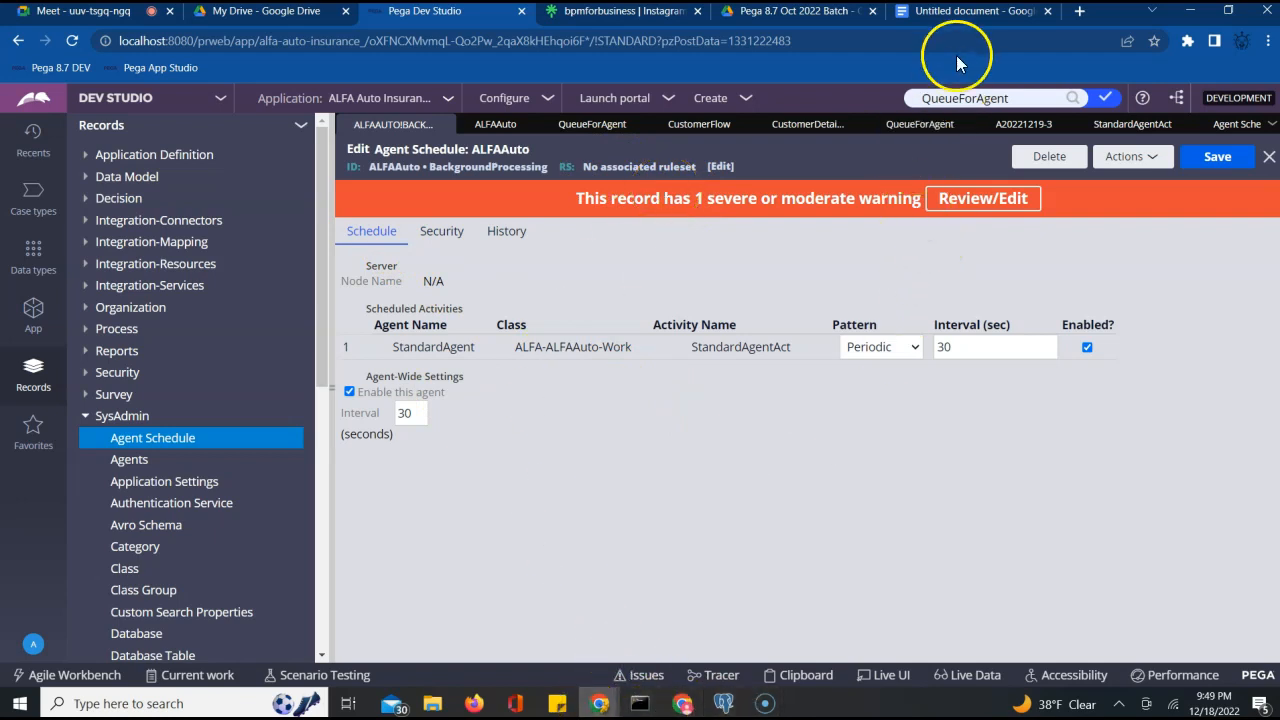
left_click(960, 11)
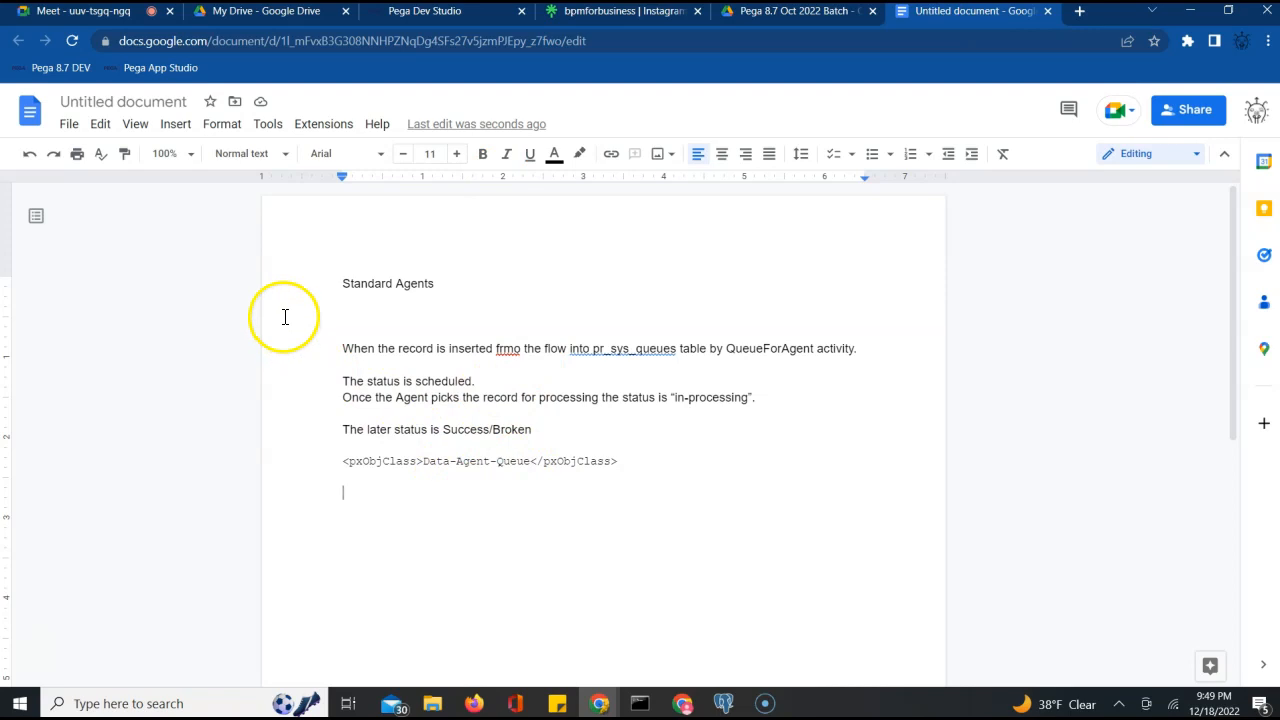
left_click(428, 18)
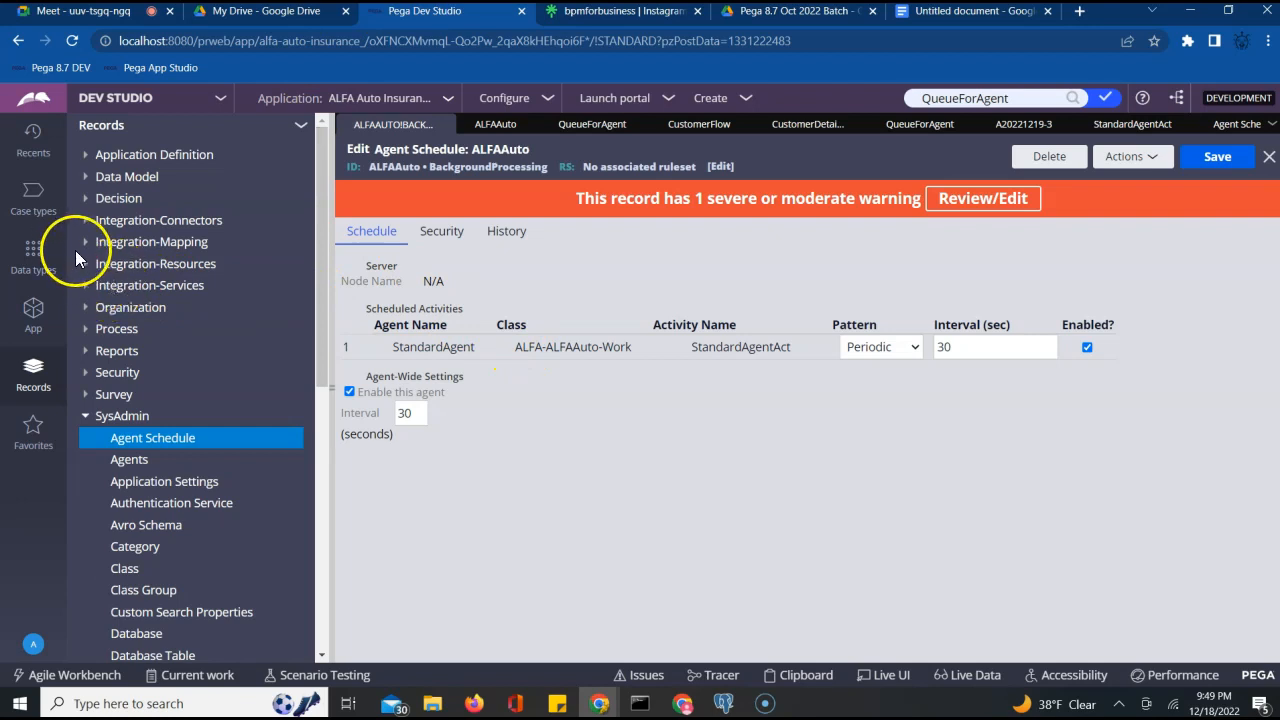
left_click(443, 125)
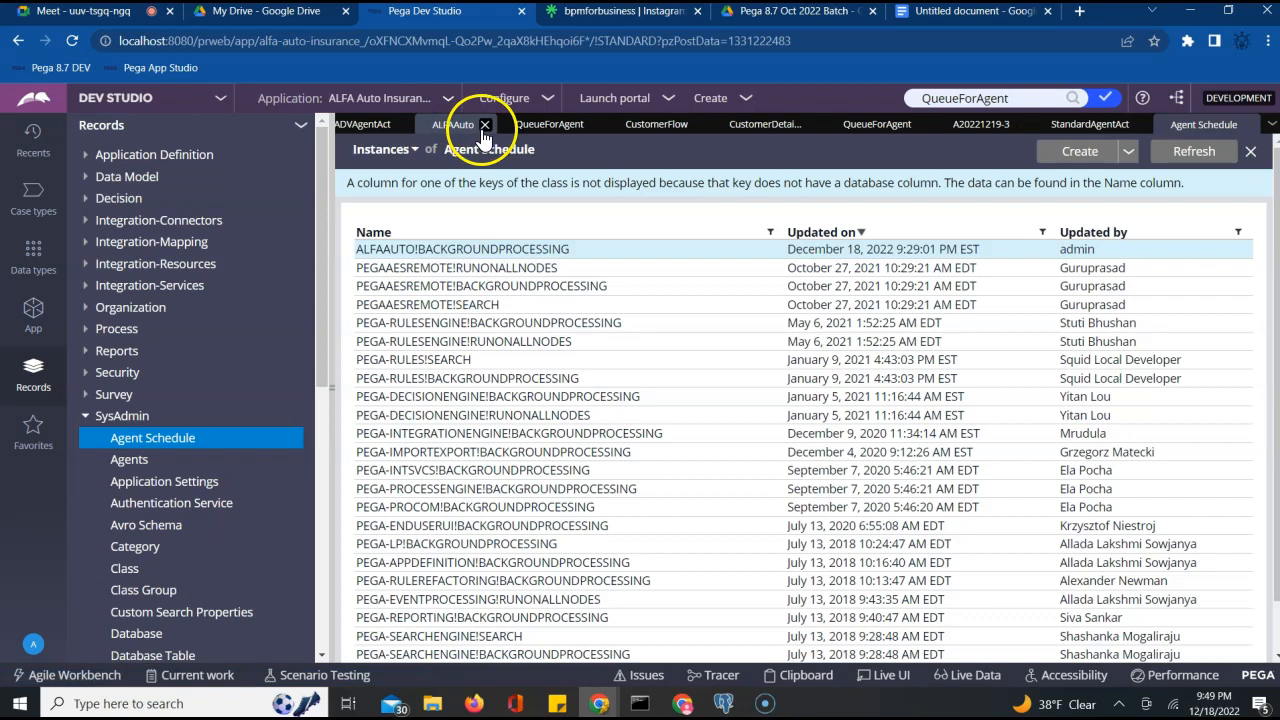
Discard unsaved changes, close ADVAgentAct, CustomerFlow, QueueForAgent, A20221219-3 and other tabs, then show Home
left_click(484, 127)
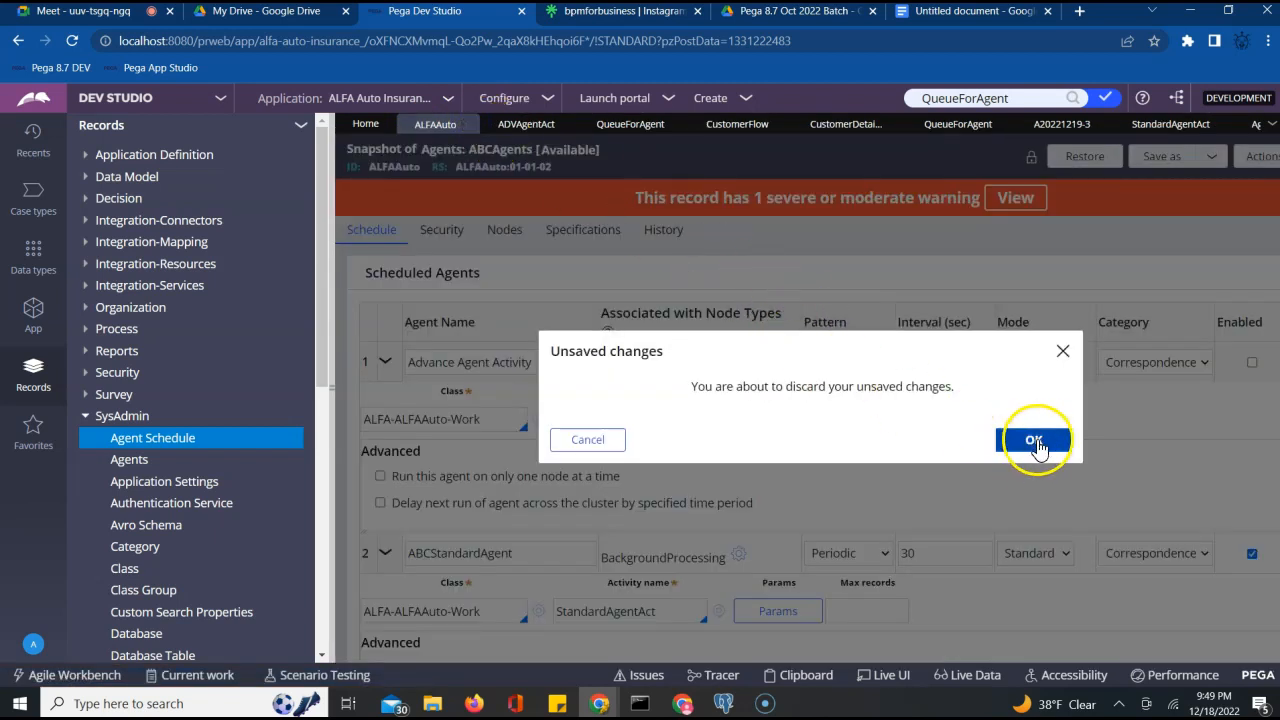
left_click(1063, 350)
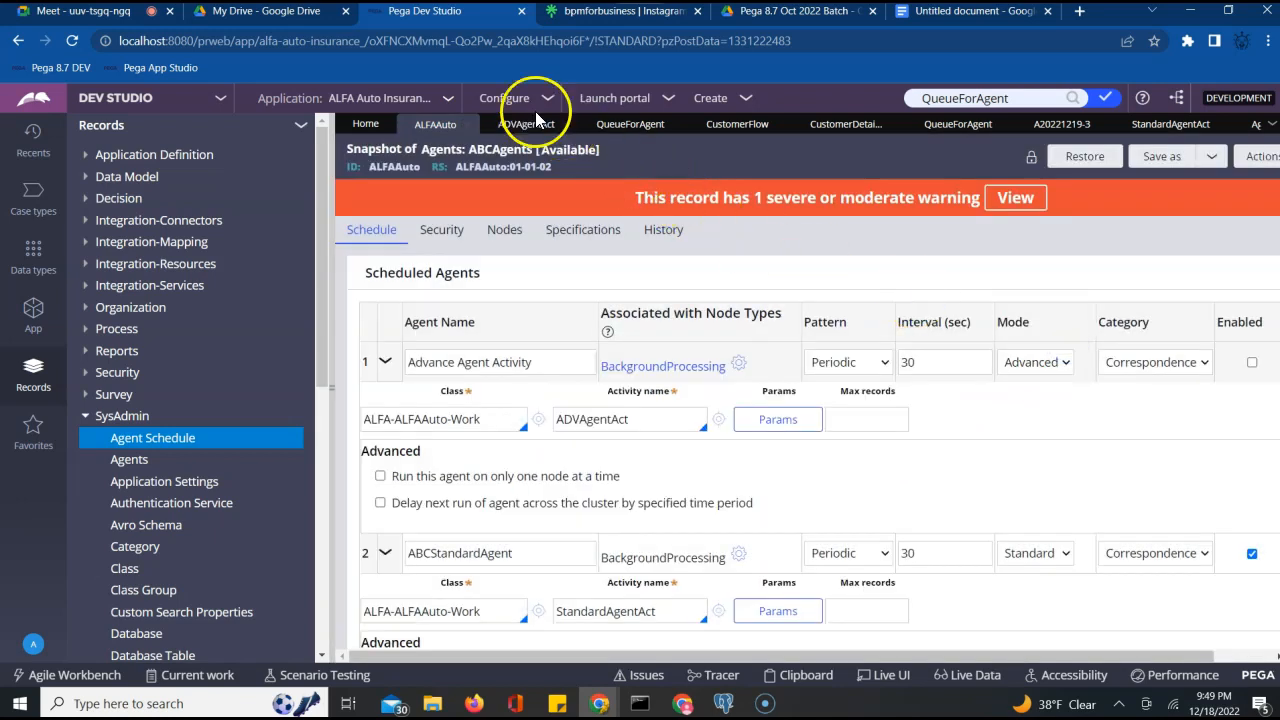
left_click(572, 126)
left_click(577, 126)
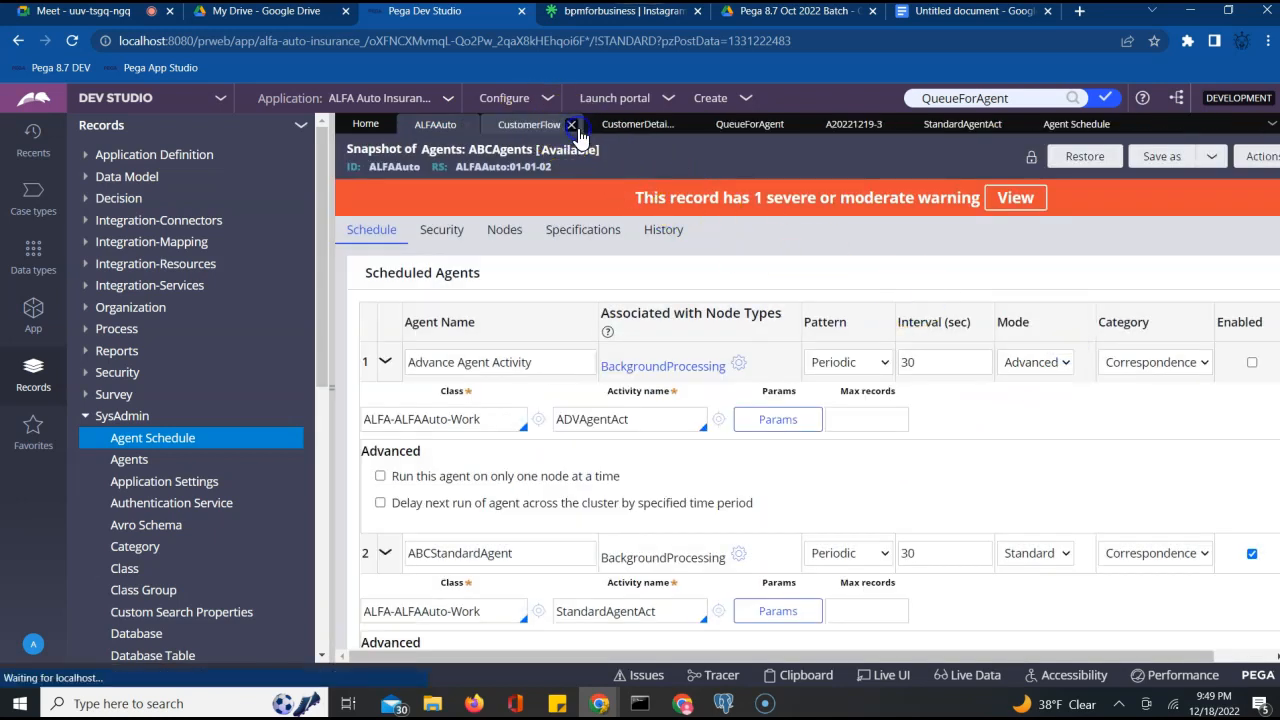
left_click(580, 126)
left_click(581, 126)
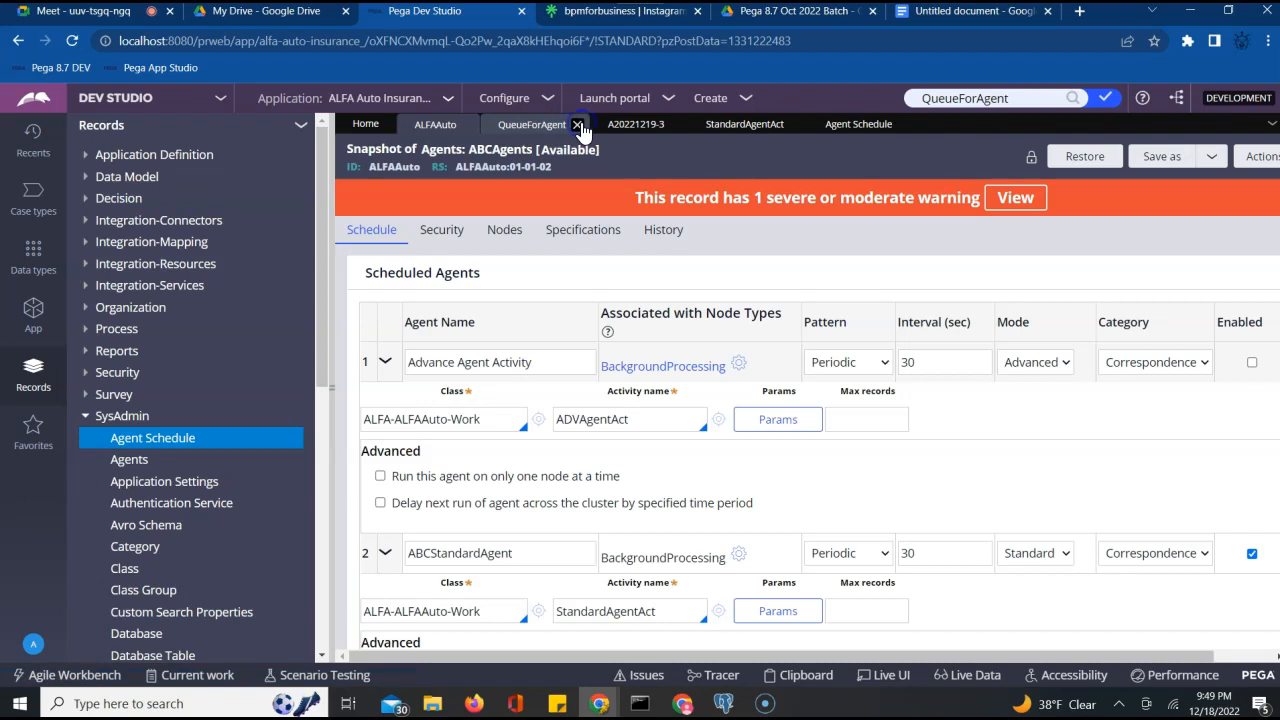
left_click(578, 126)
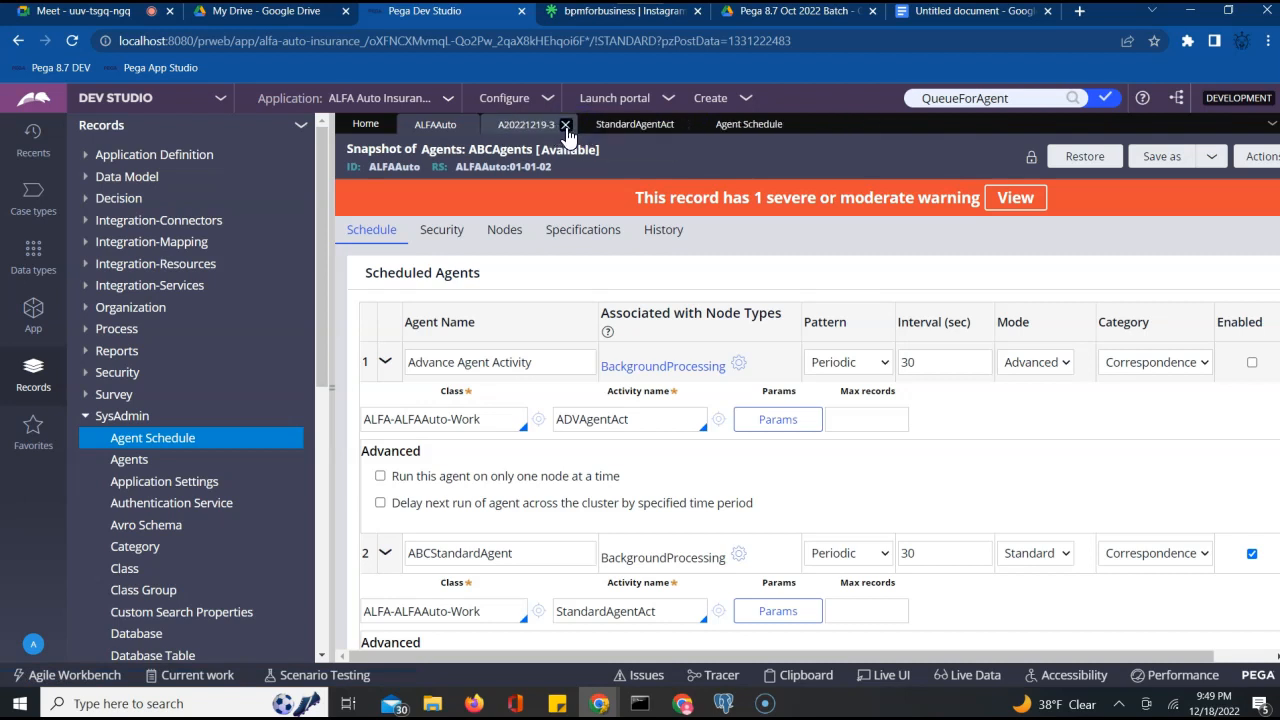
left_click(566, 127)
left_click(582, 124)
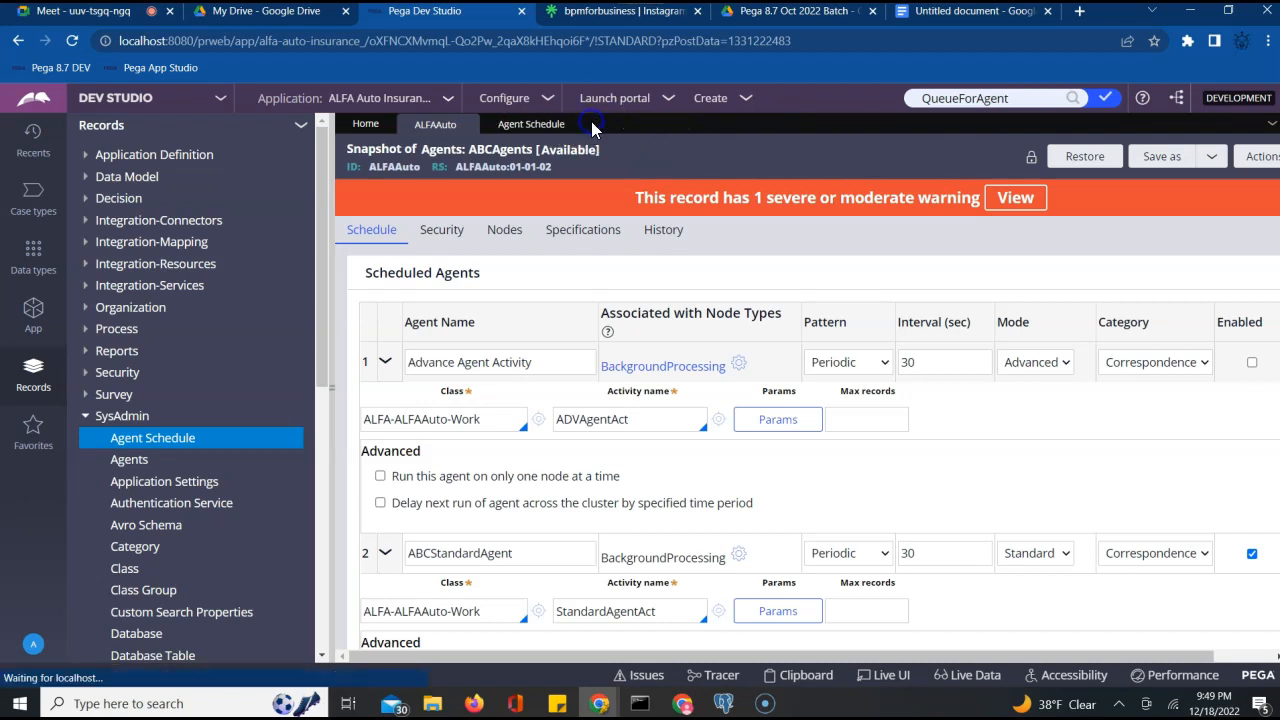
left_click(571, 125)
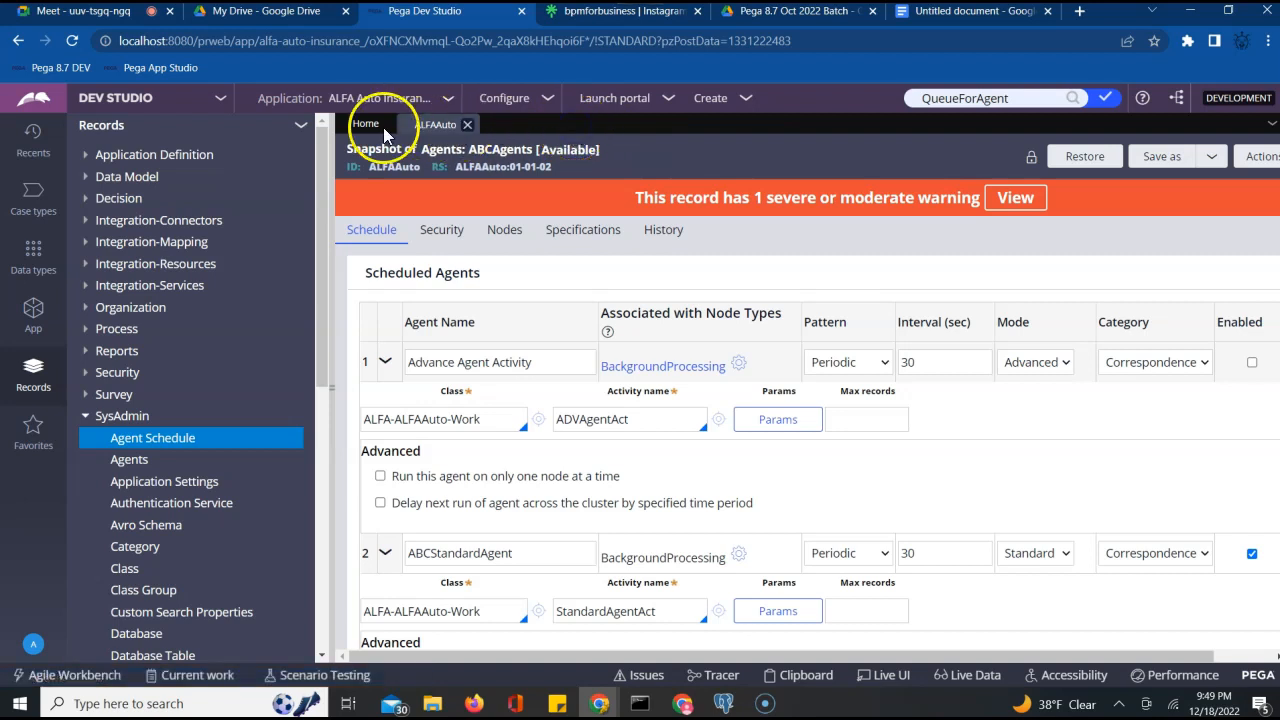
left_click(362, 128)
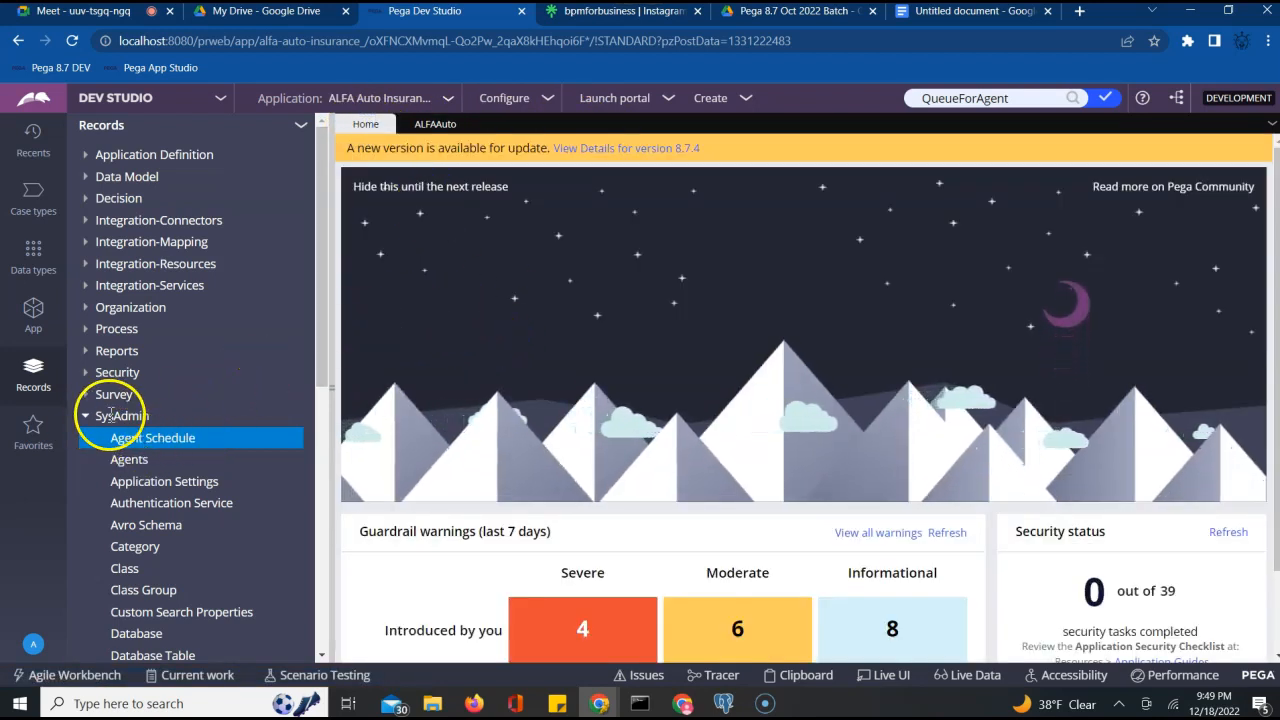
left_click(133, 461)
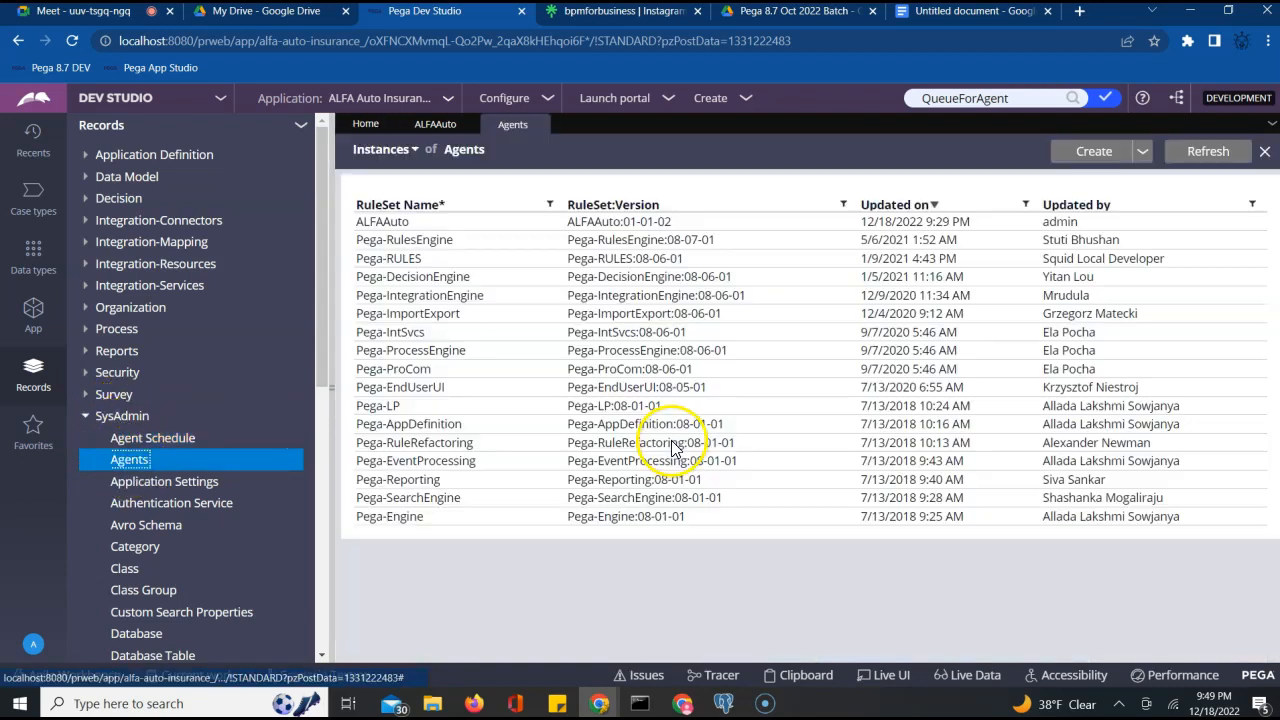
left_click(385, 222)
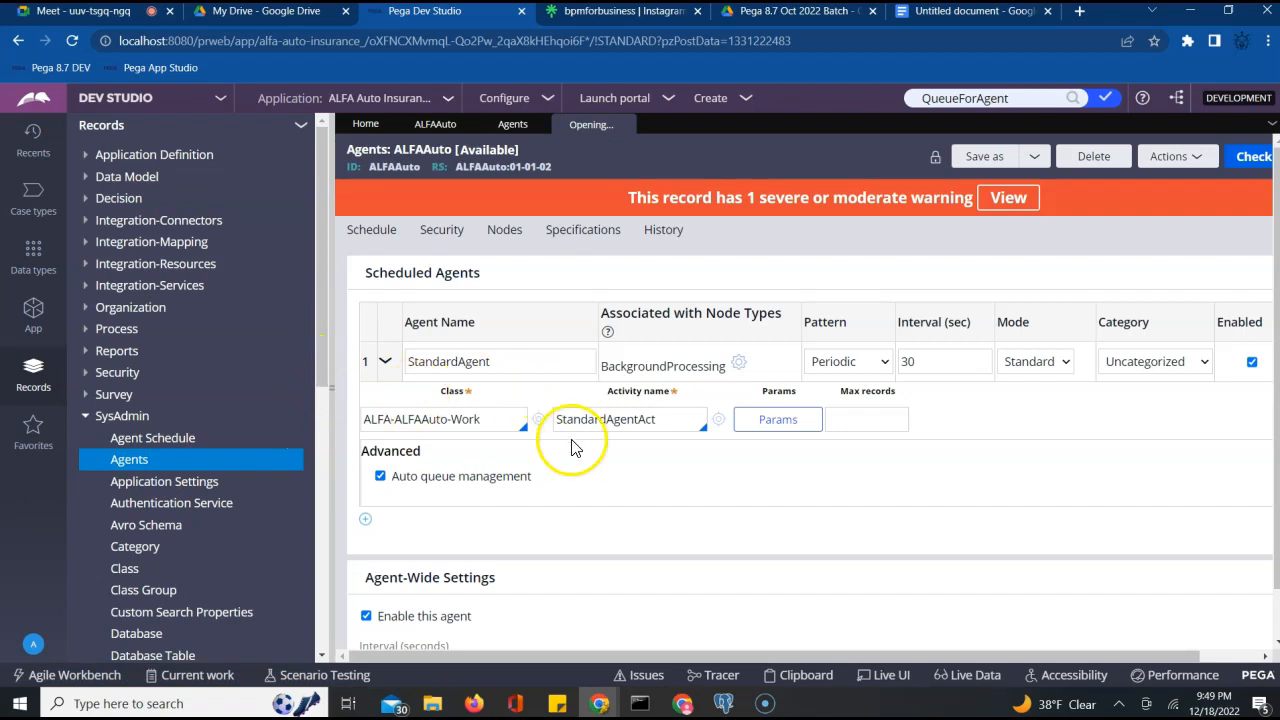
left_click(432, 127)
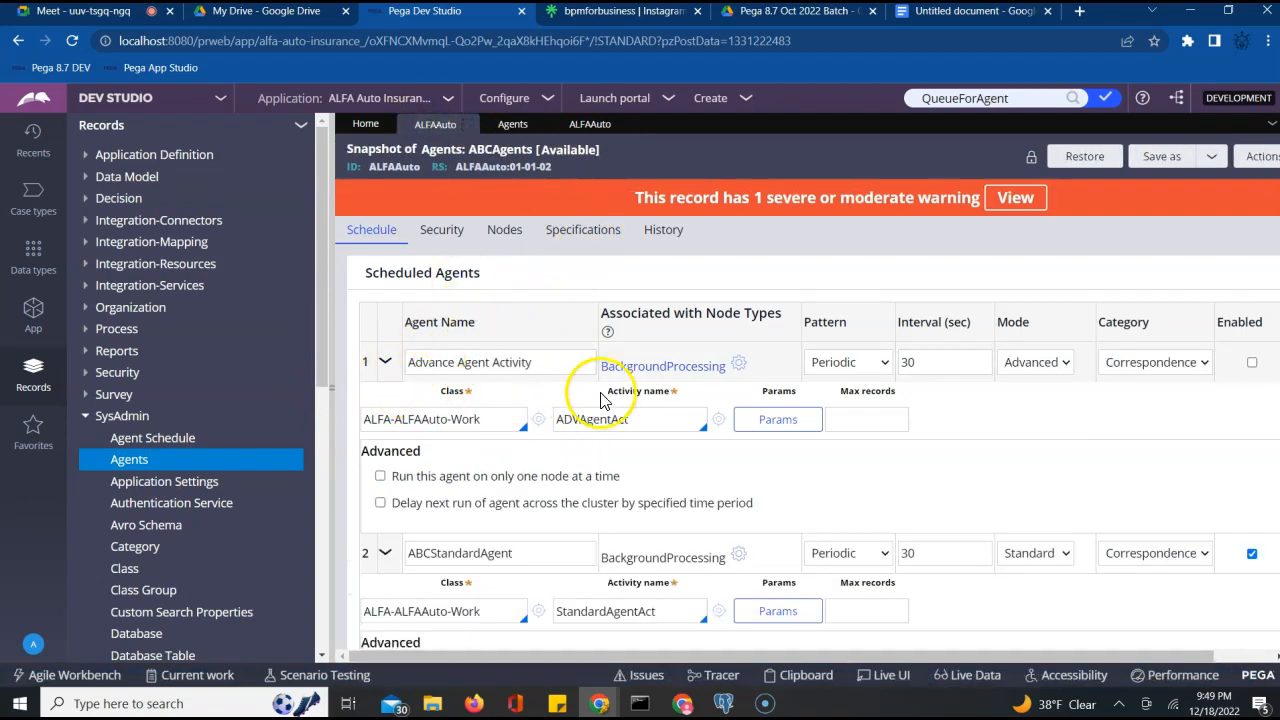
left_click(592, 125)
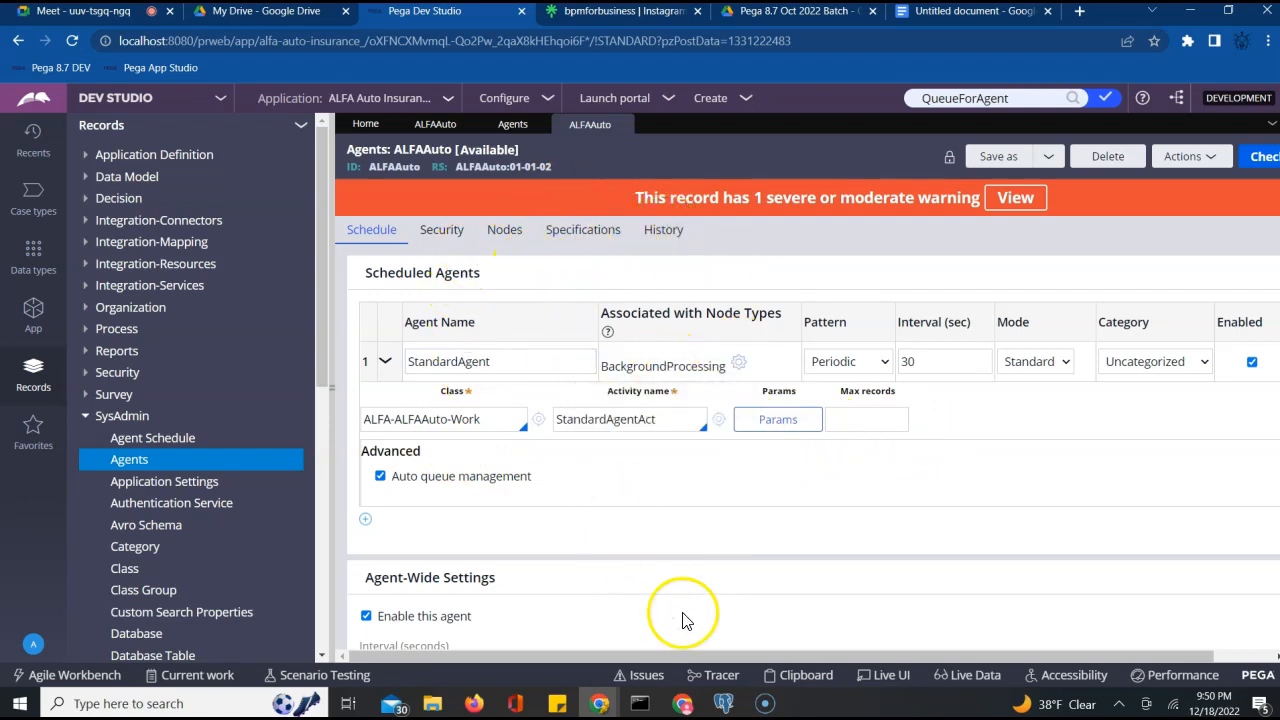
mouse_move(764, 692)
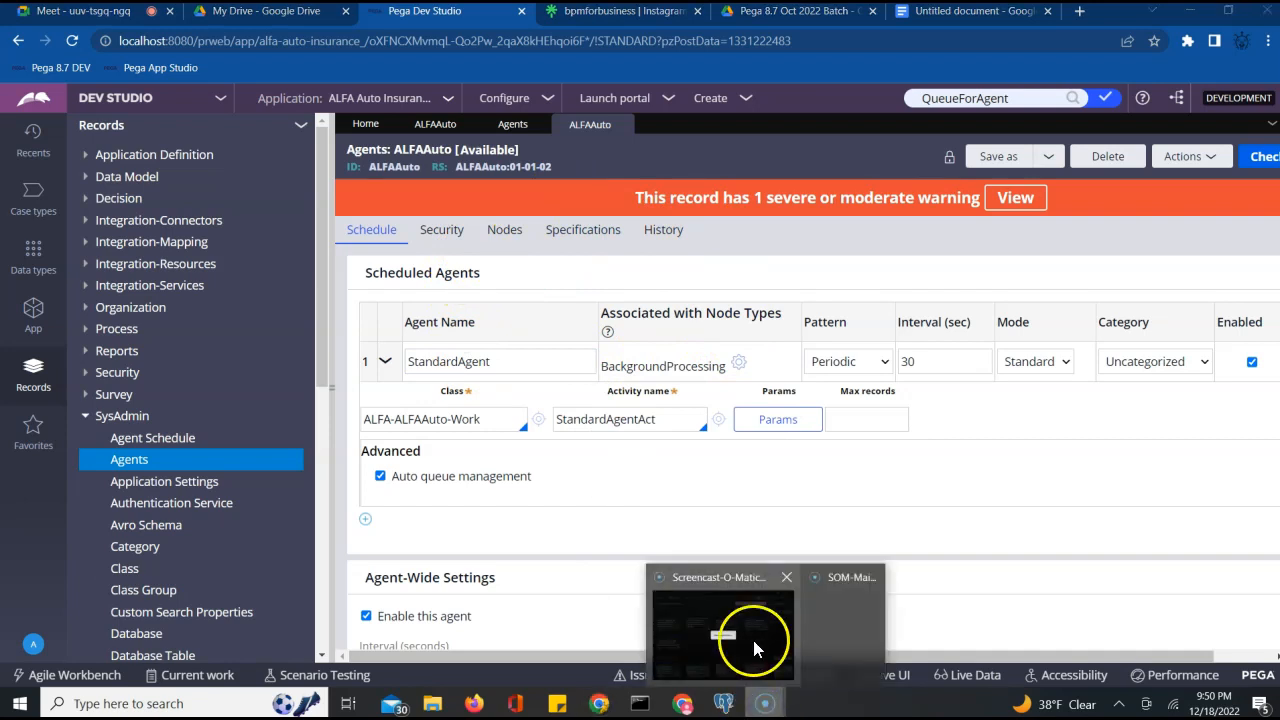
left_click(723, 703)
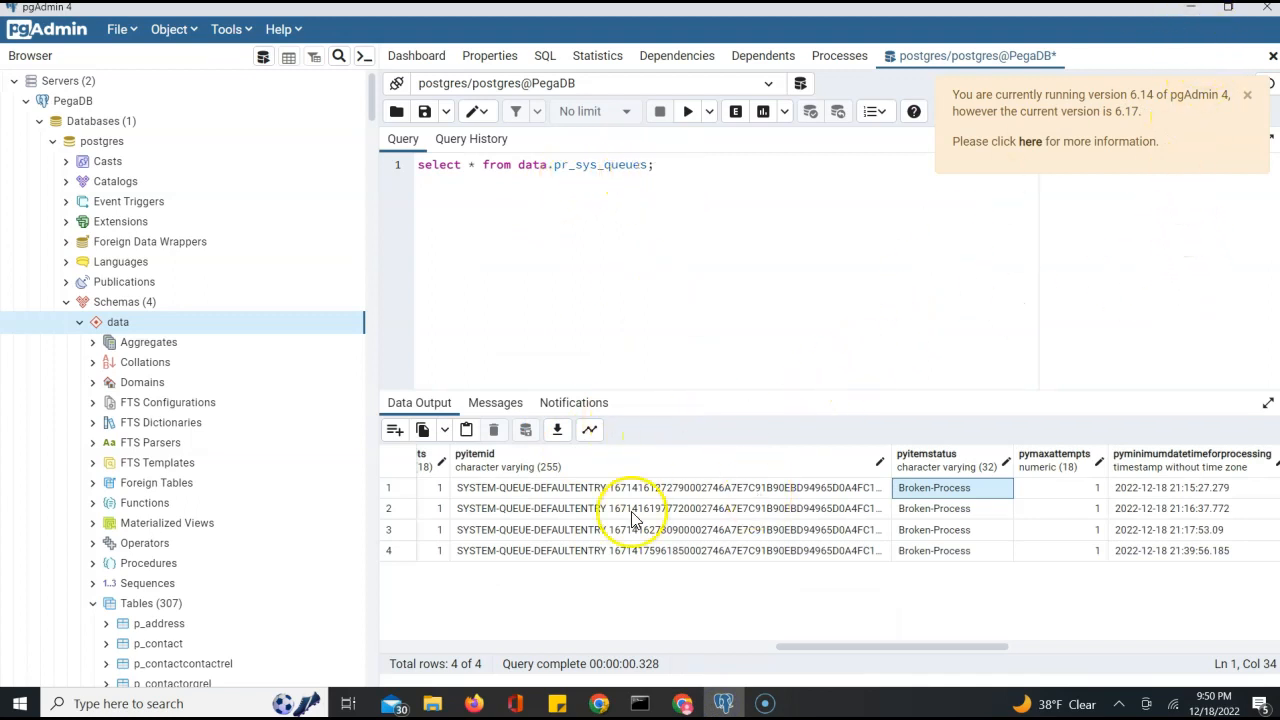
left_click(716, 535)
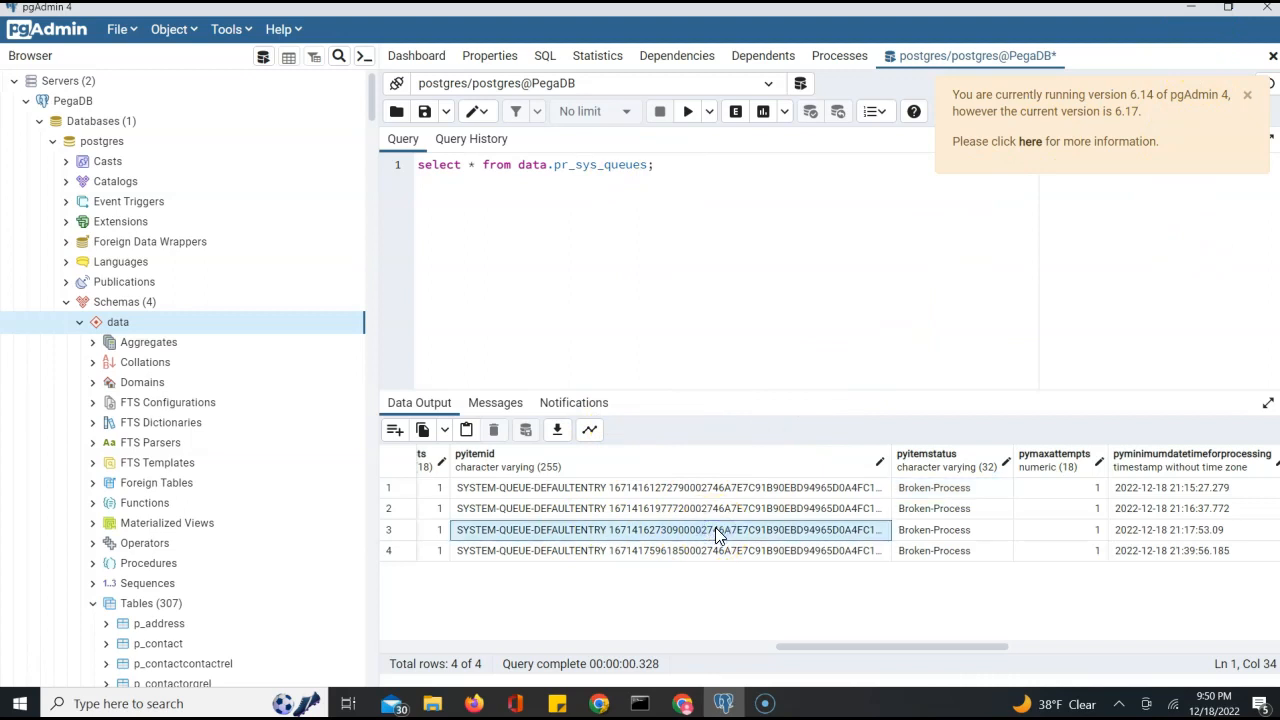
key("Left")
key("Left")
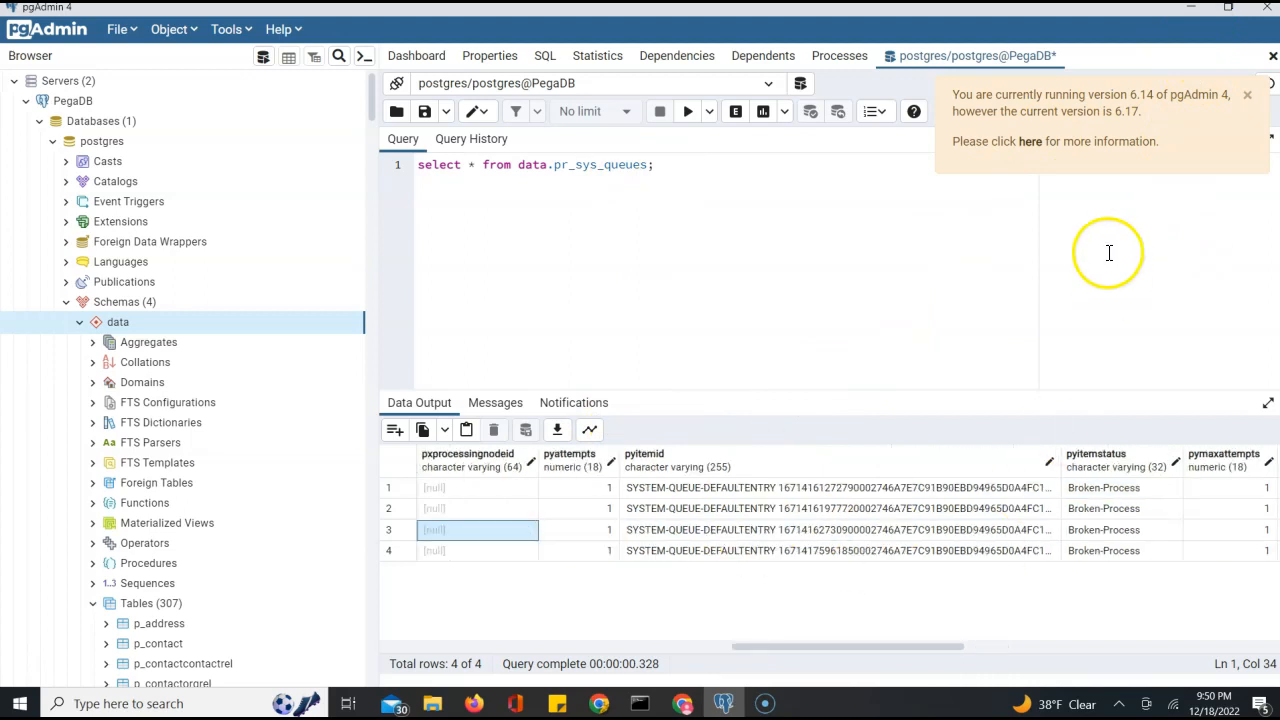
left_click(1200, 10)
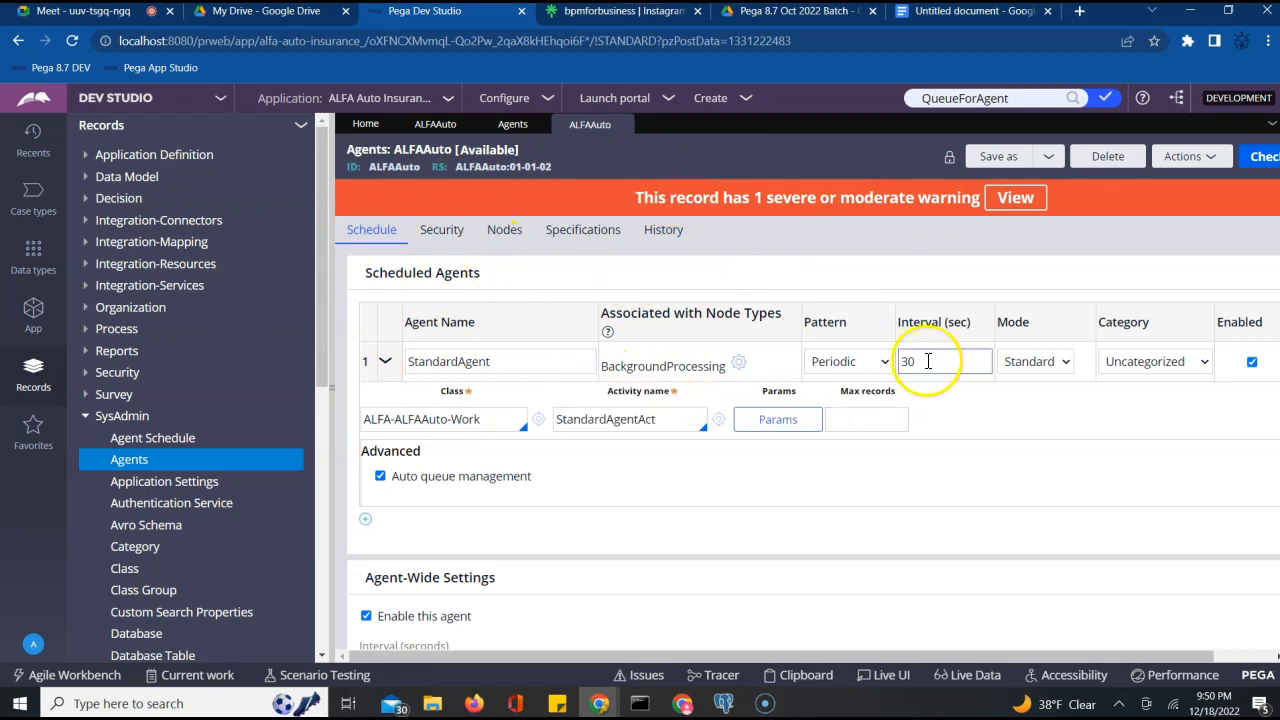
View the ABCAgents schedule, then return to the ALFAAuto schedule and highlight 'No associated ruleset'
left_click(167, 441)
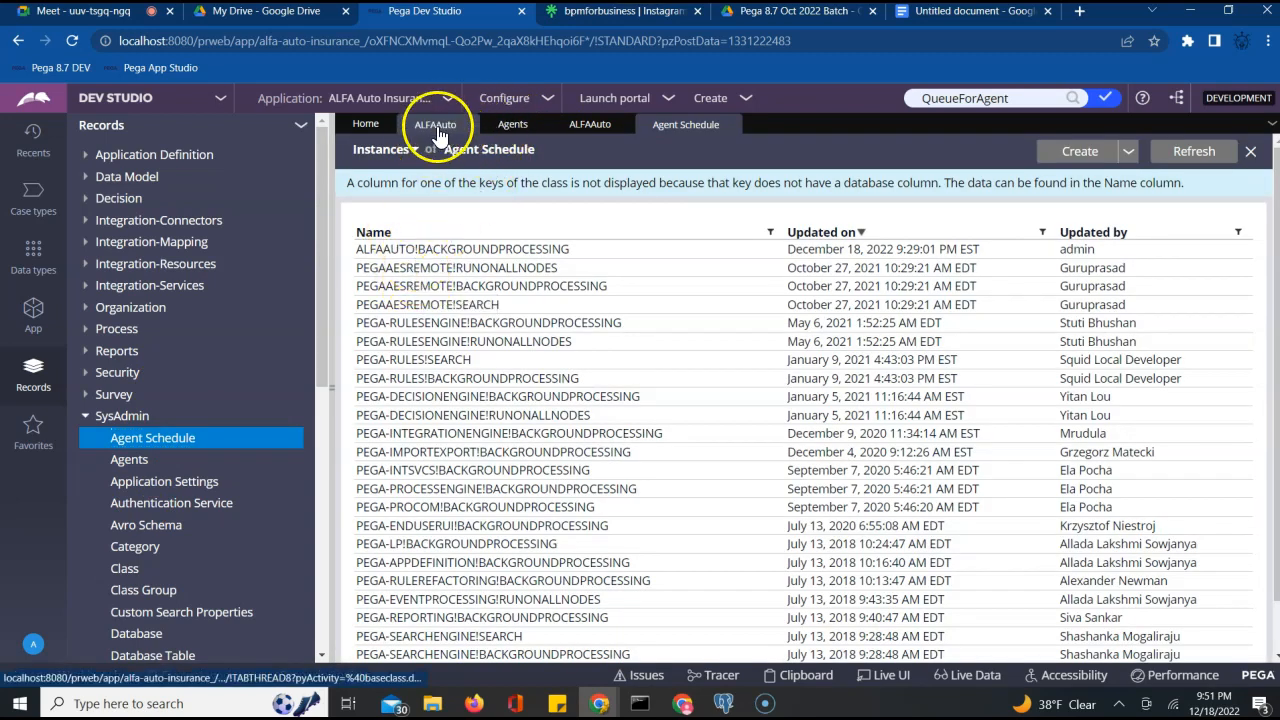
left_click(432, 126)
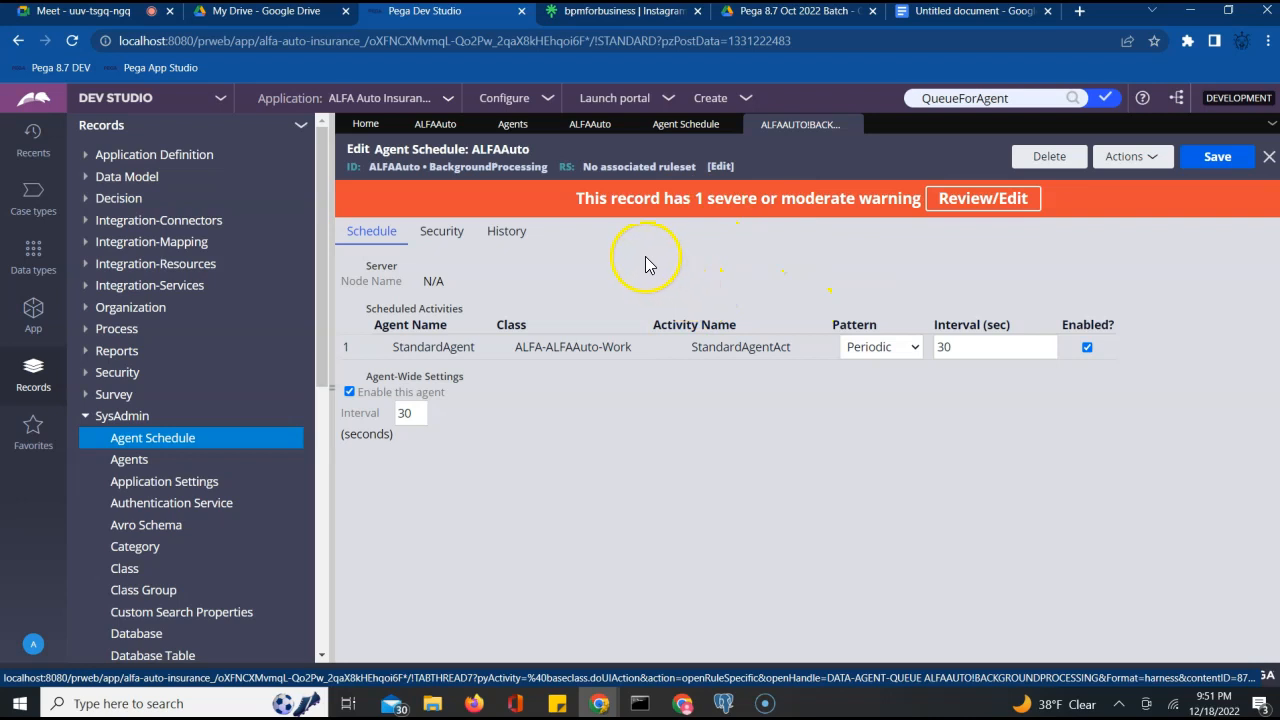
left_click(596, 128)
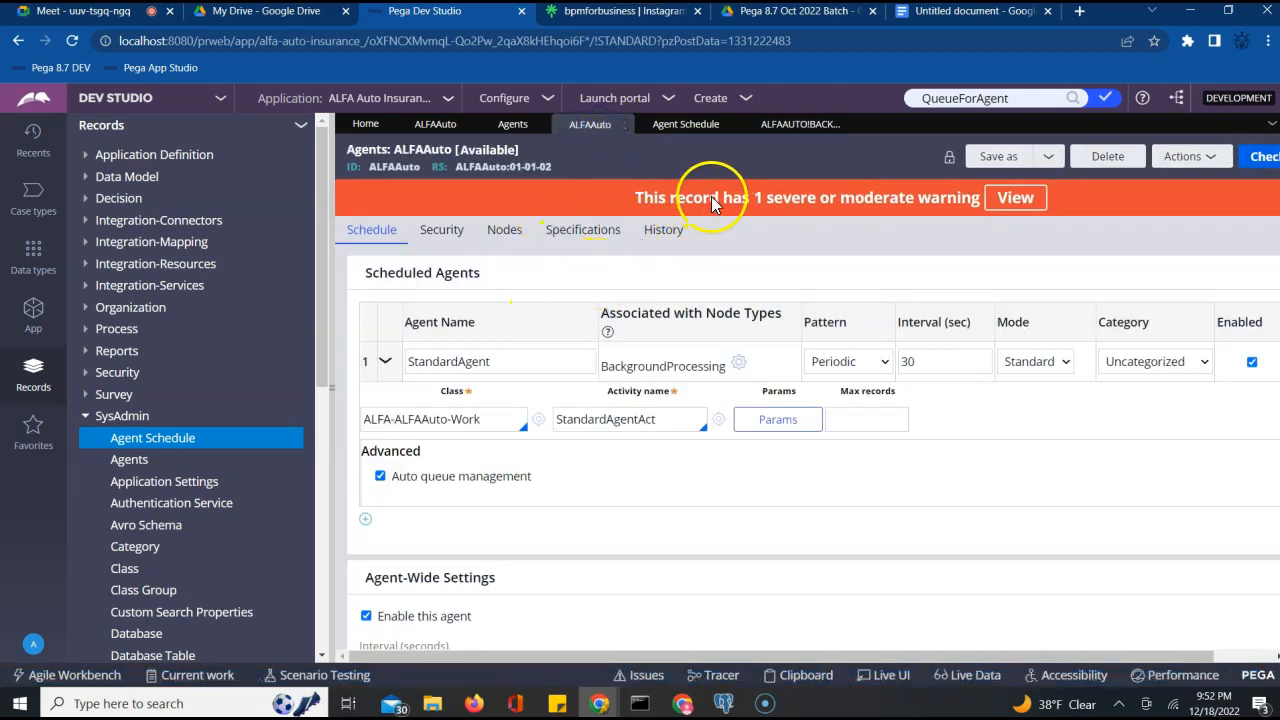
left_click(782, 128)
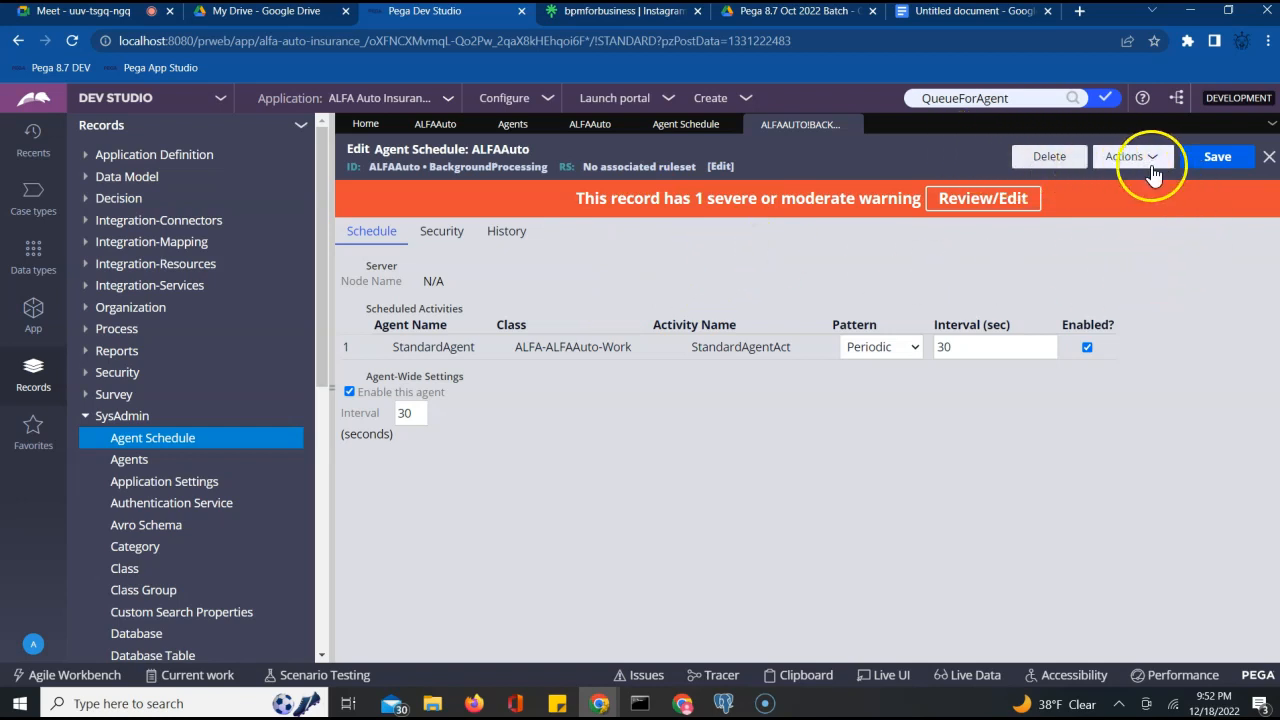
triple_click(596, 167)
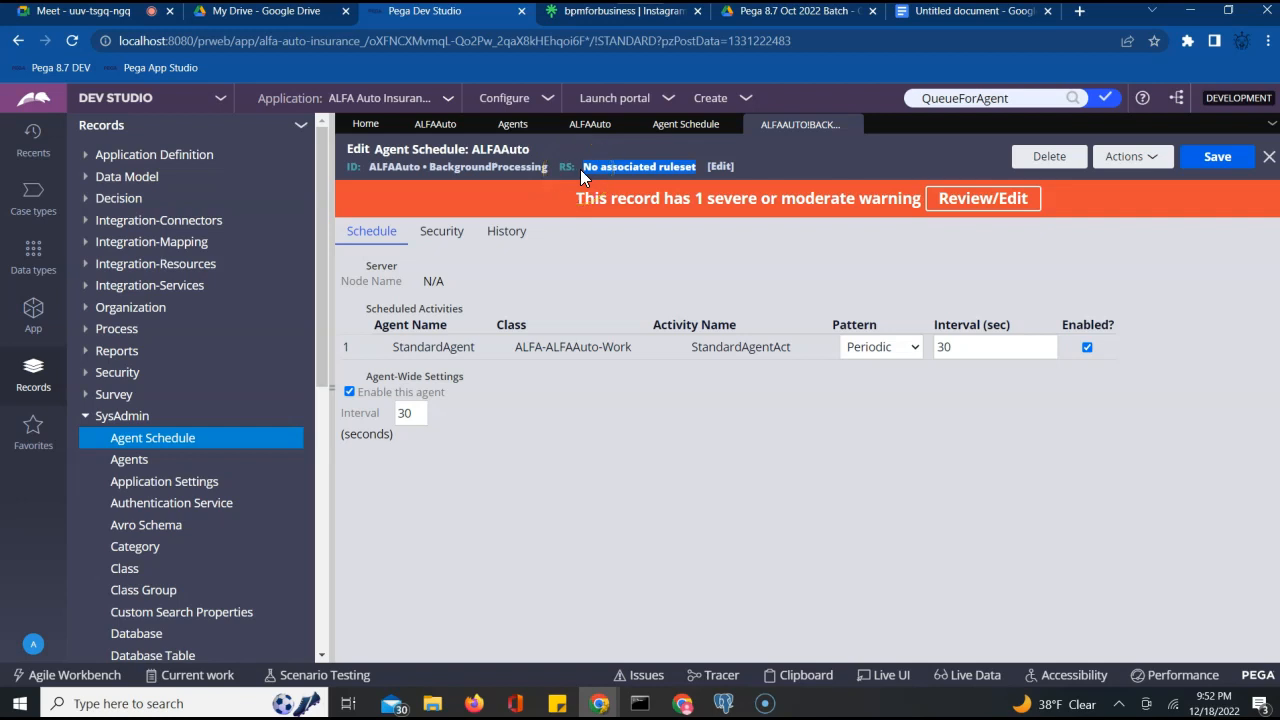
Select the Data-Agent-Queue line in the notes, then return to the ALFAAuto agents record
left_click(938, 14)
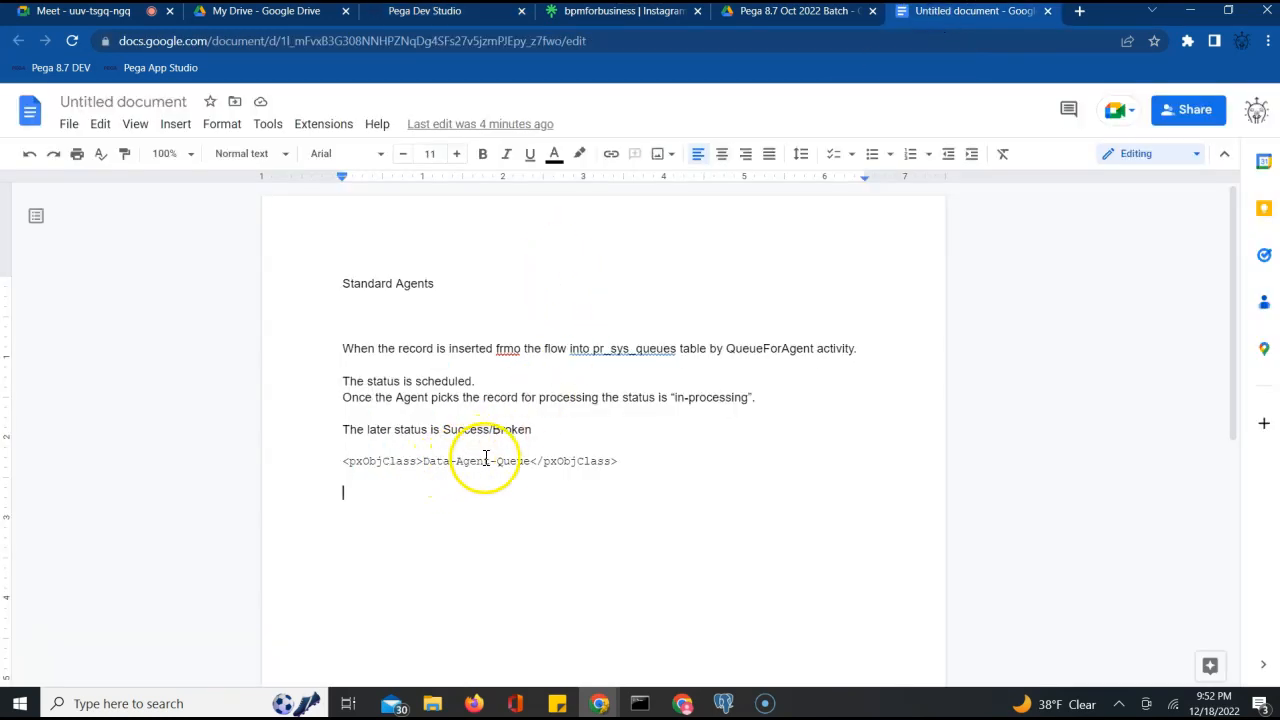
triple_click(452, 462)
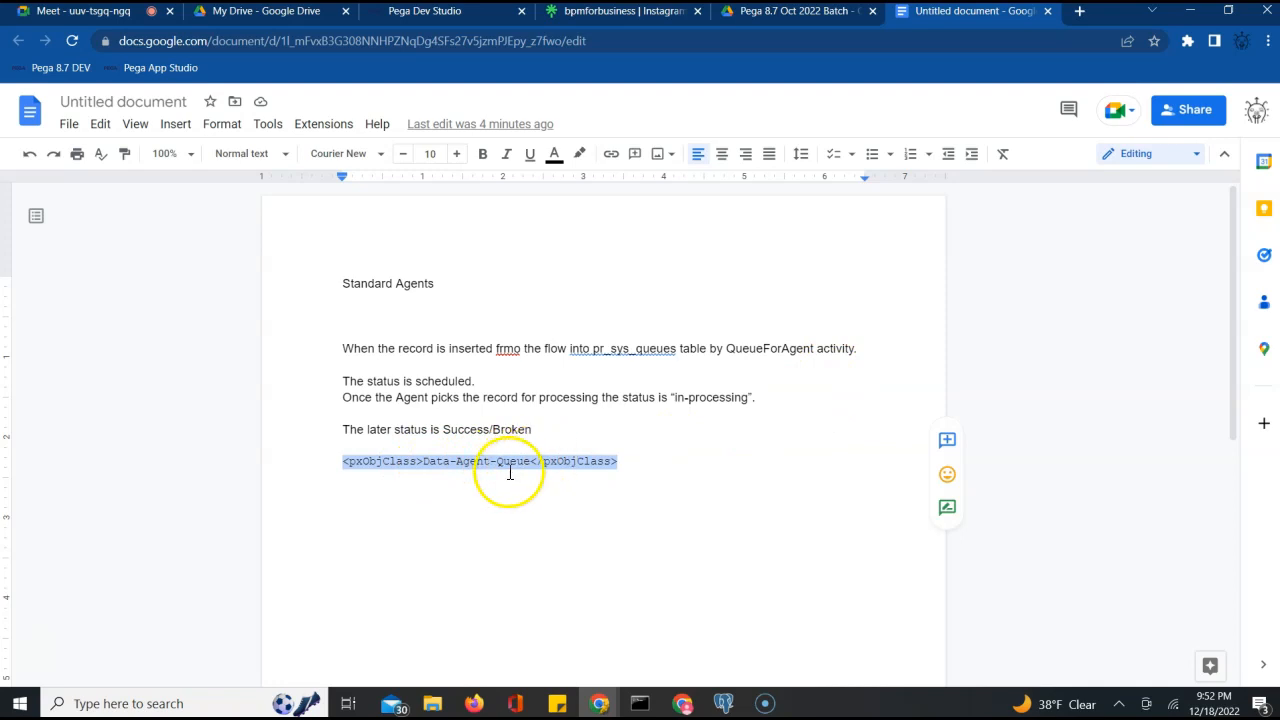
left_click(444, 14)
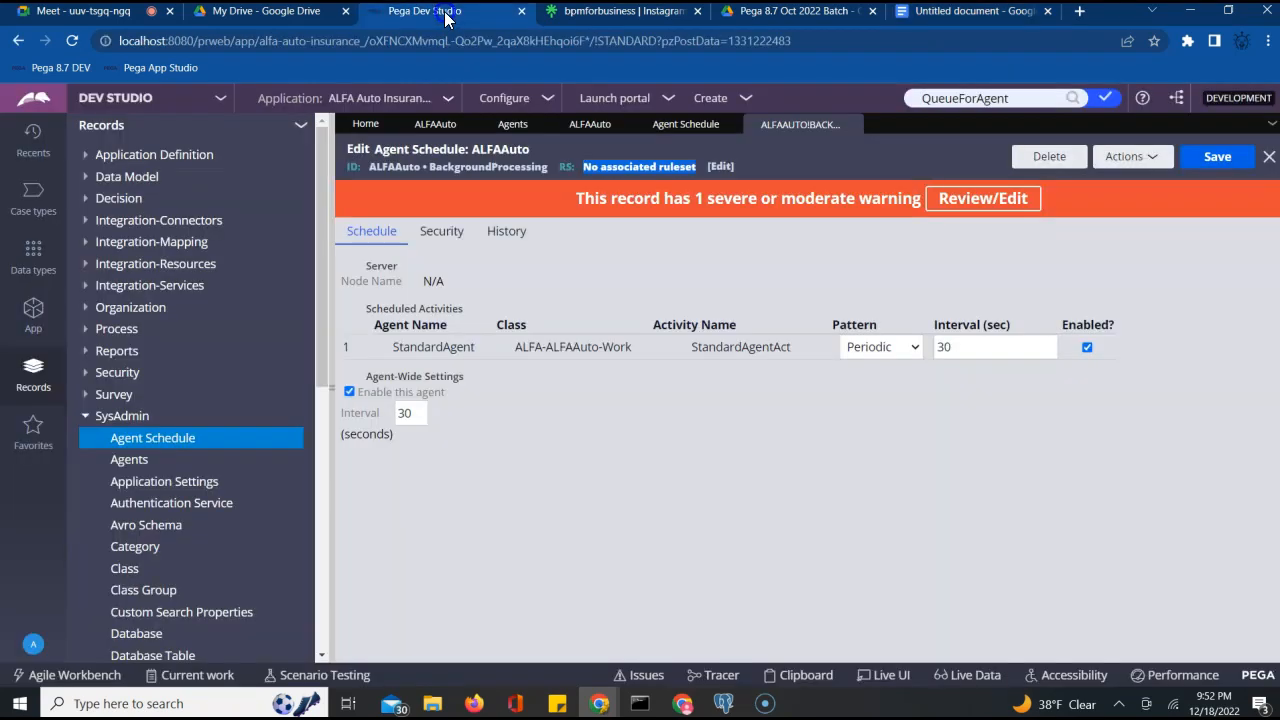
left_click(589, 125)
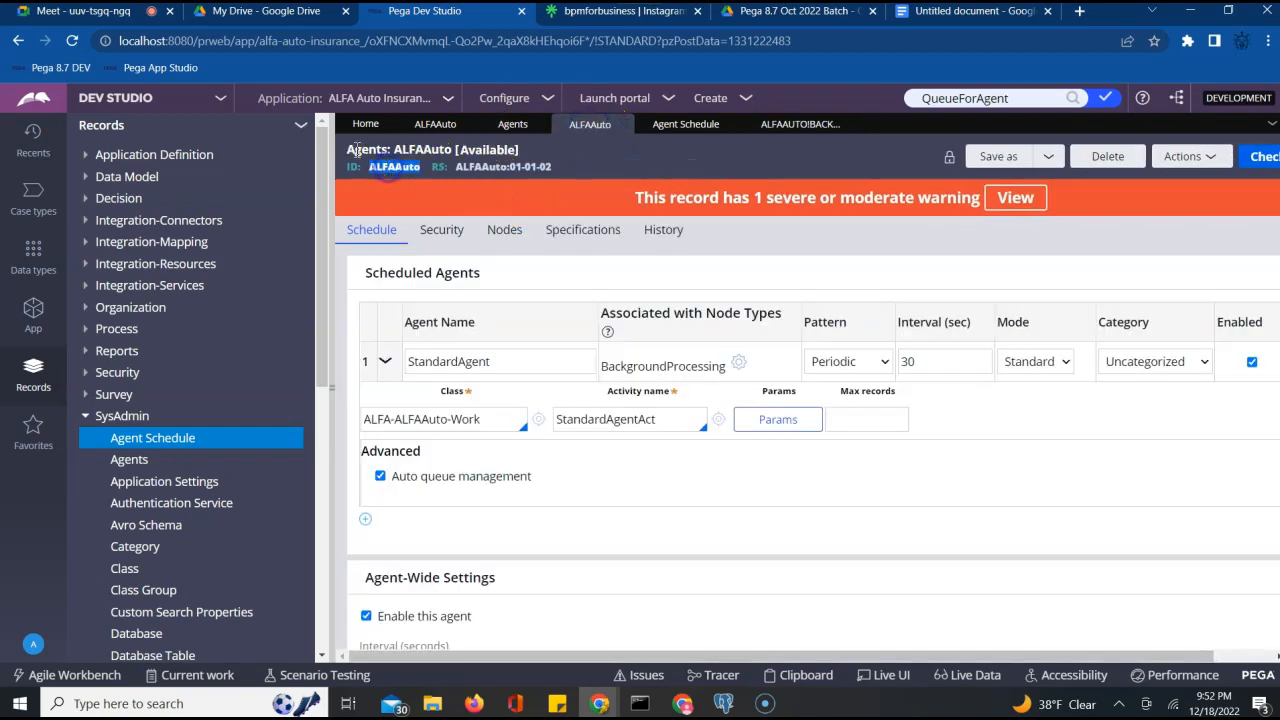
View the record's short description, then list StandardAgent's modes: Legacy, Advanced, Standard
left_click(423, 152)
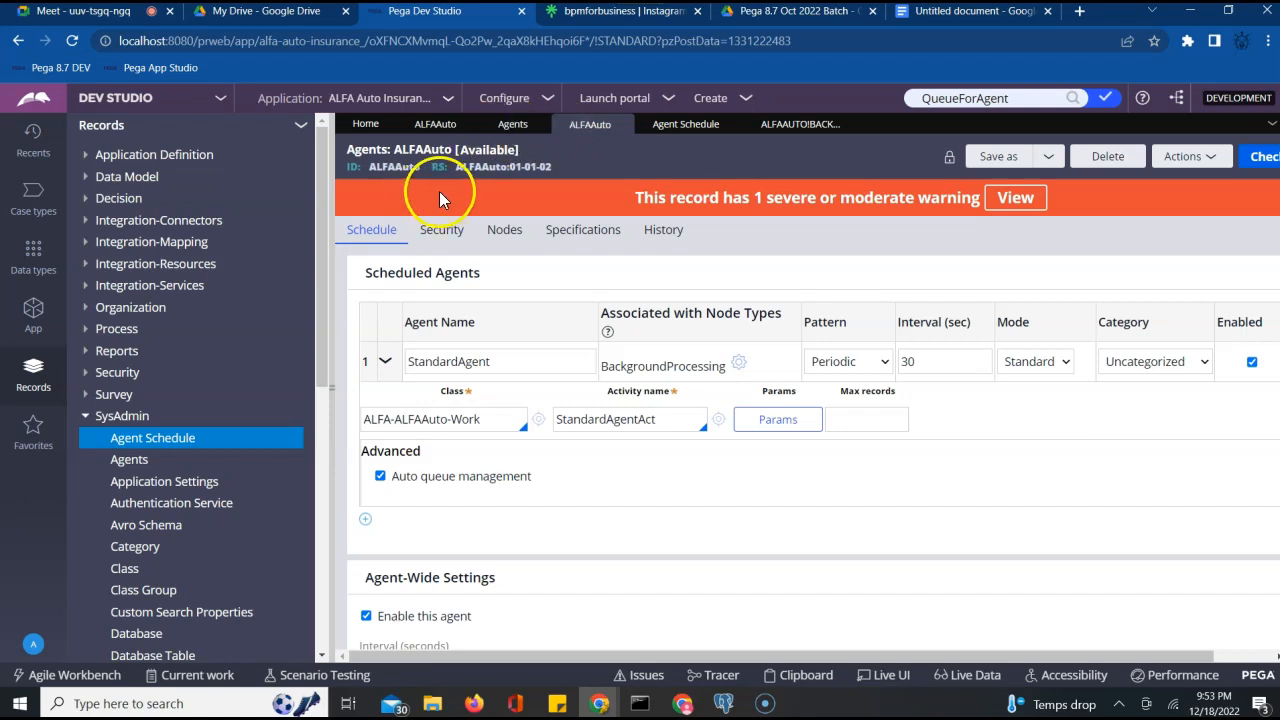
left_click(1035, 362)
left_click(1031, 364)
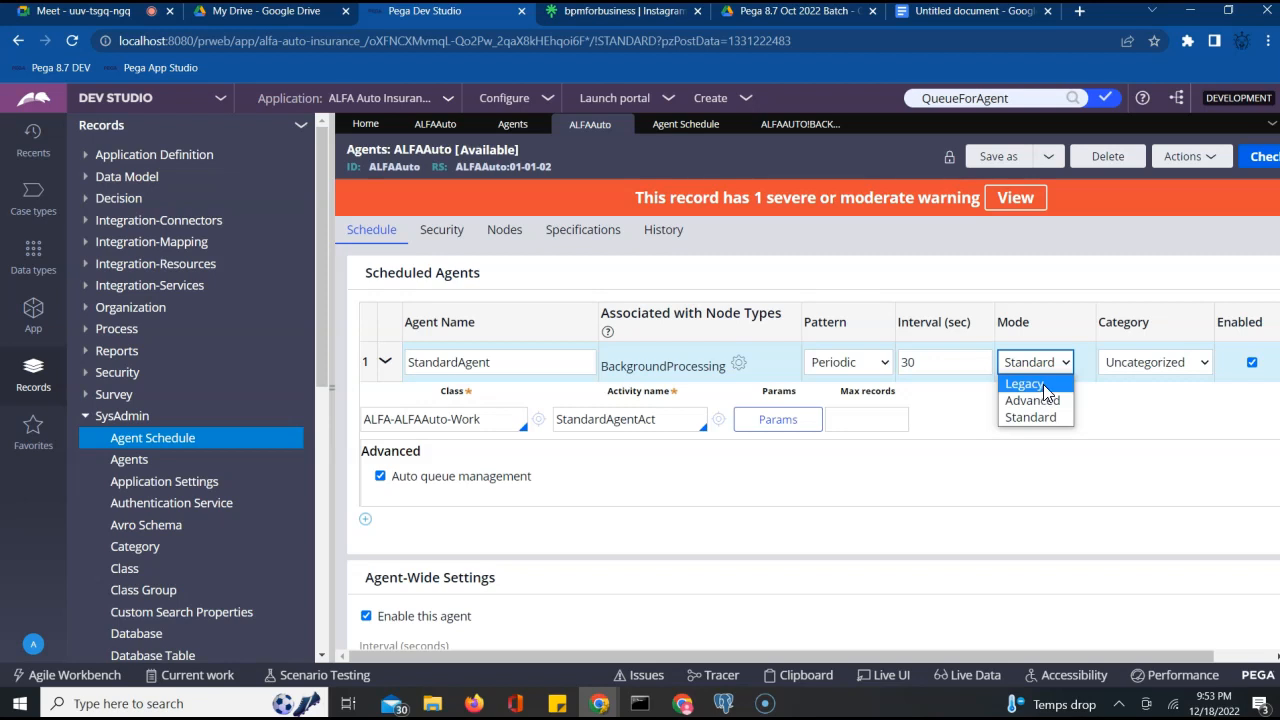
left_click(1163, 425)
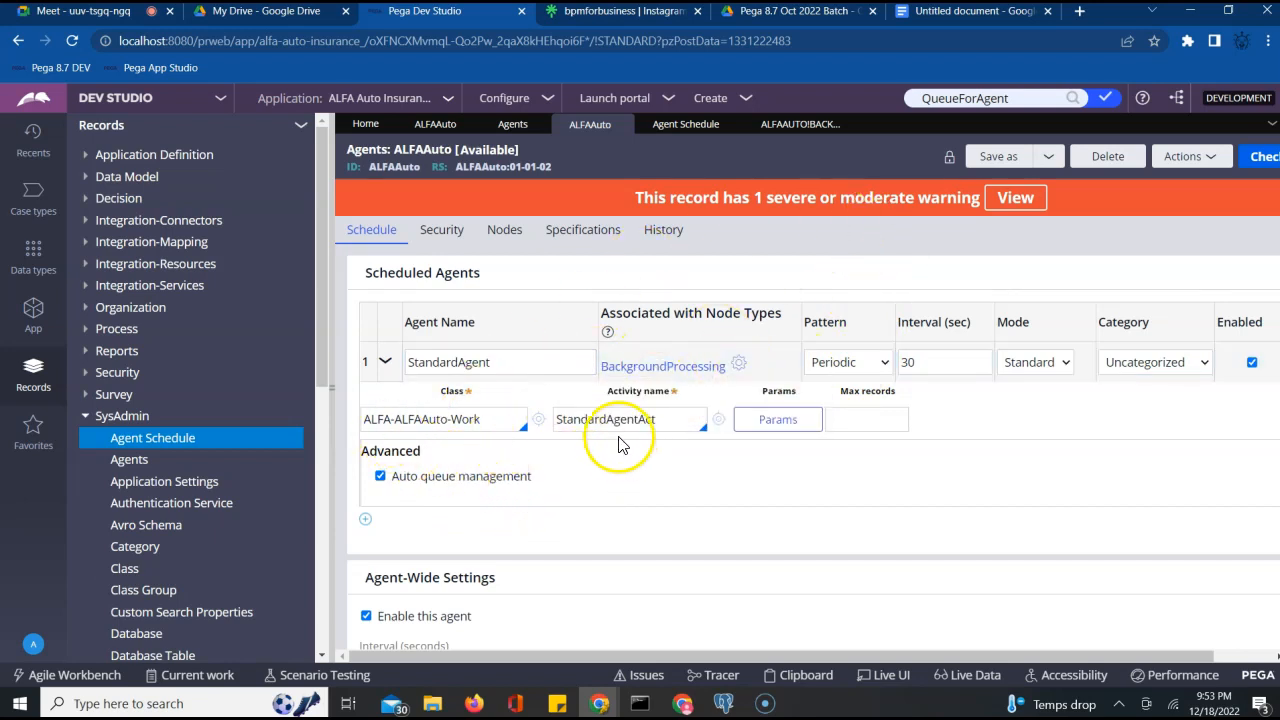
triple_click(421, 480)
left_click(374, 478)
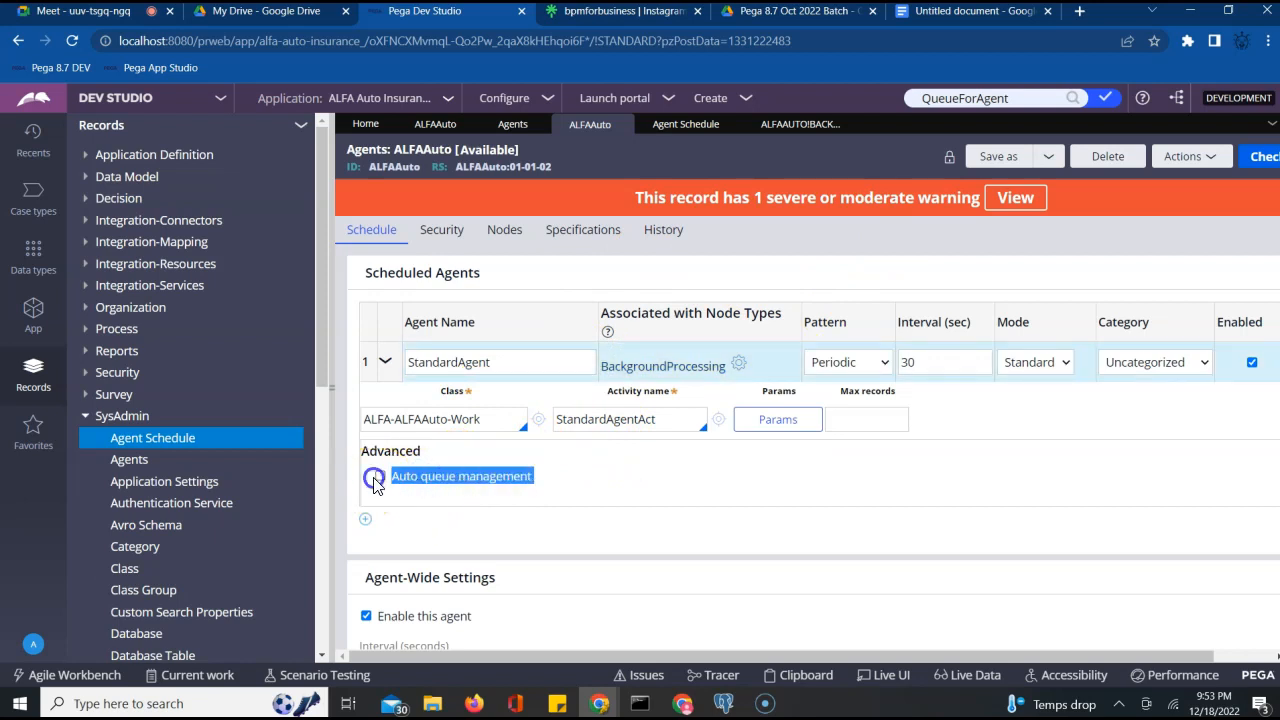
left_click(376, 476)
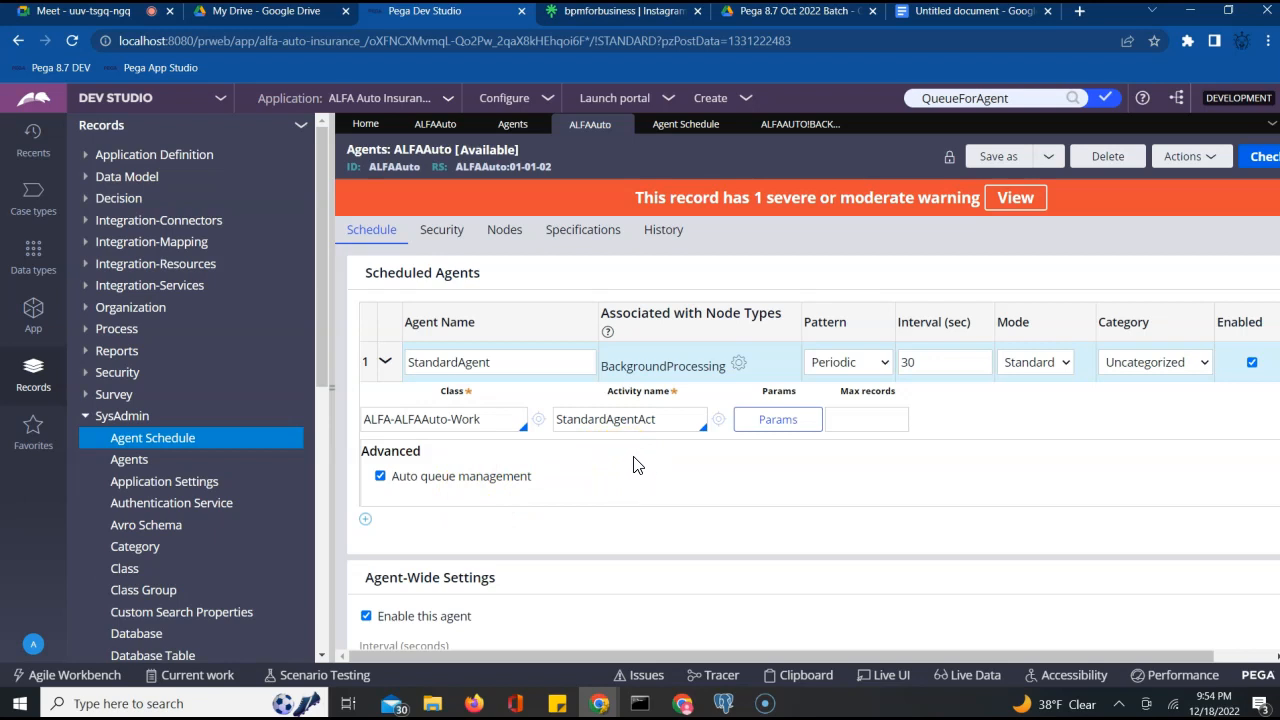
left_click(722, 704)
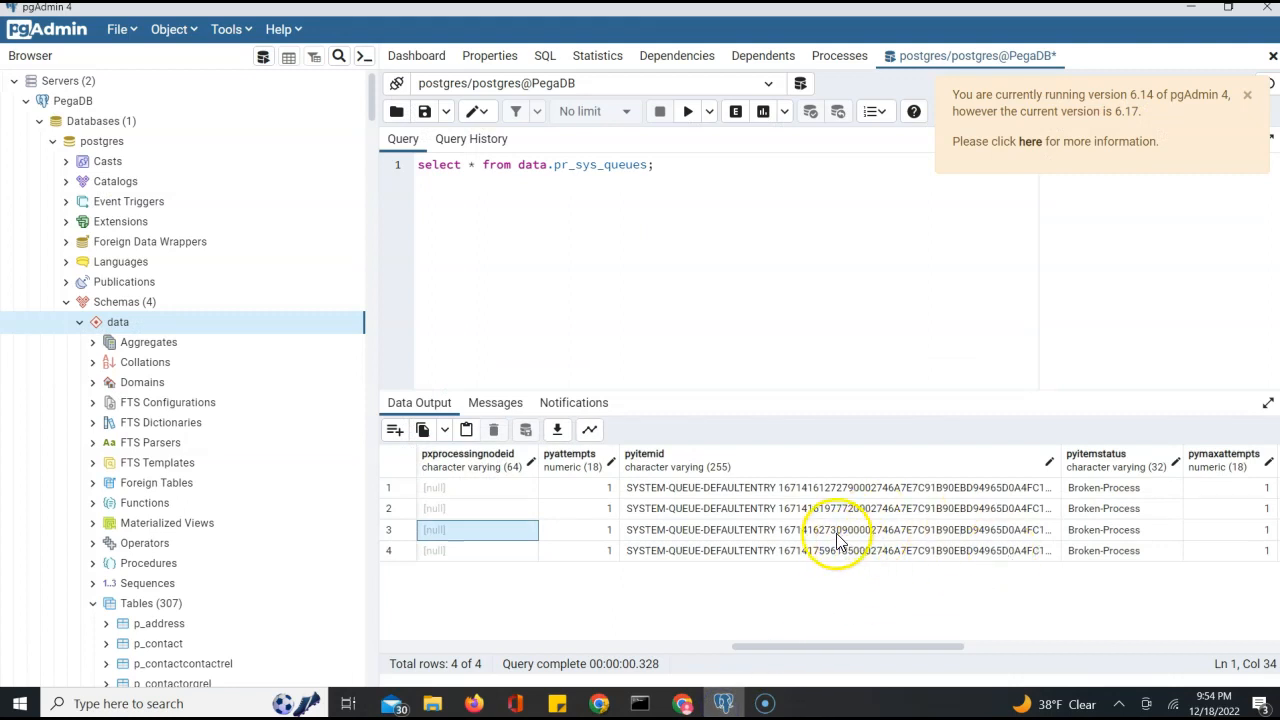
left_click(686, 650)
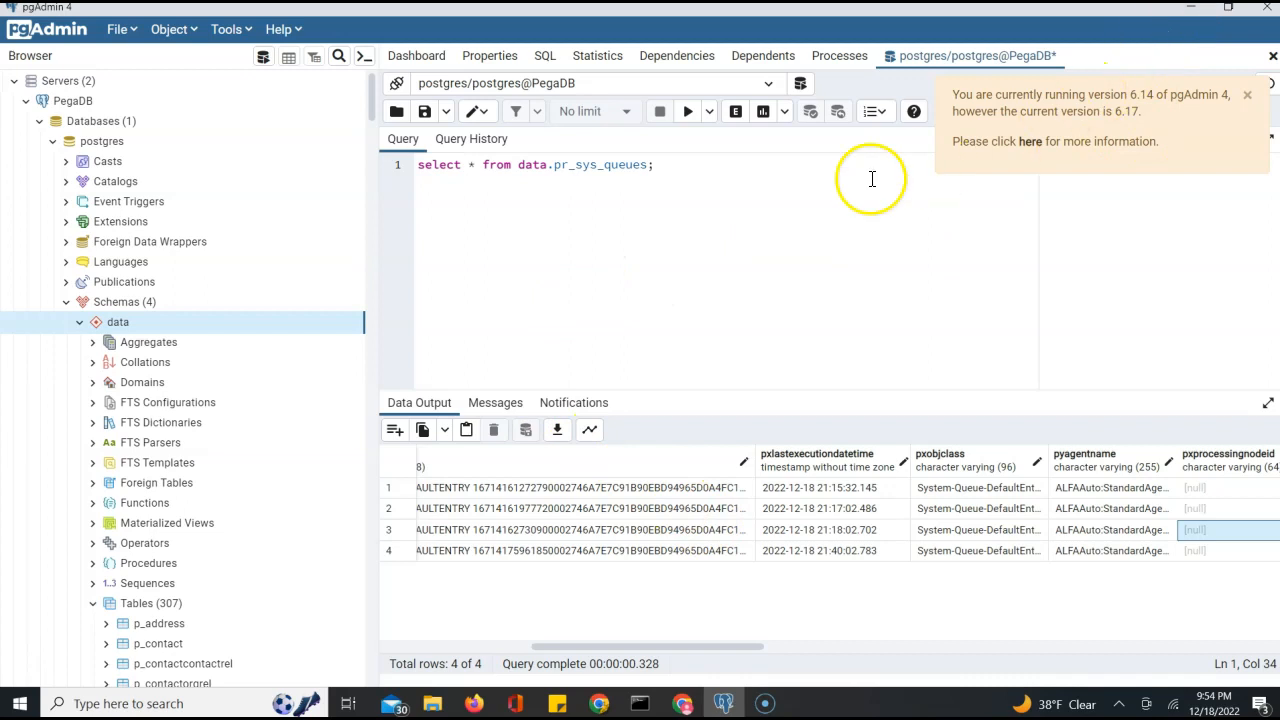
left_click(756, 228)
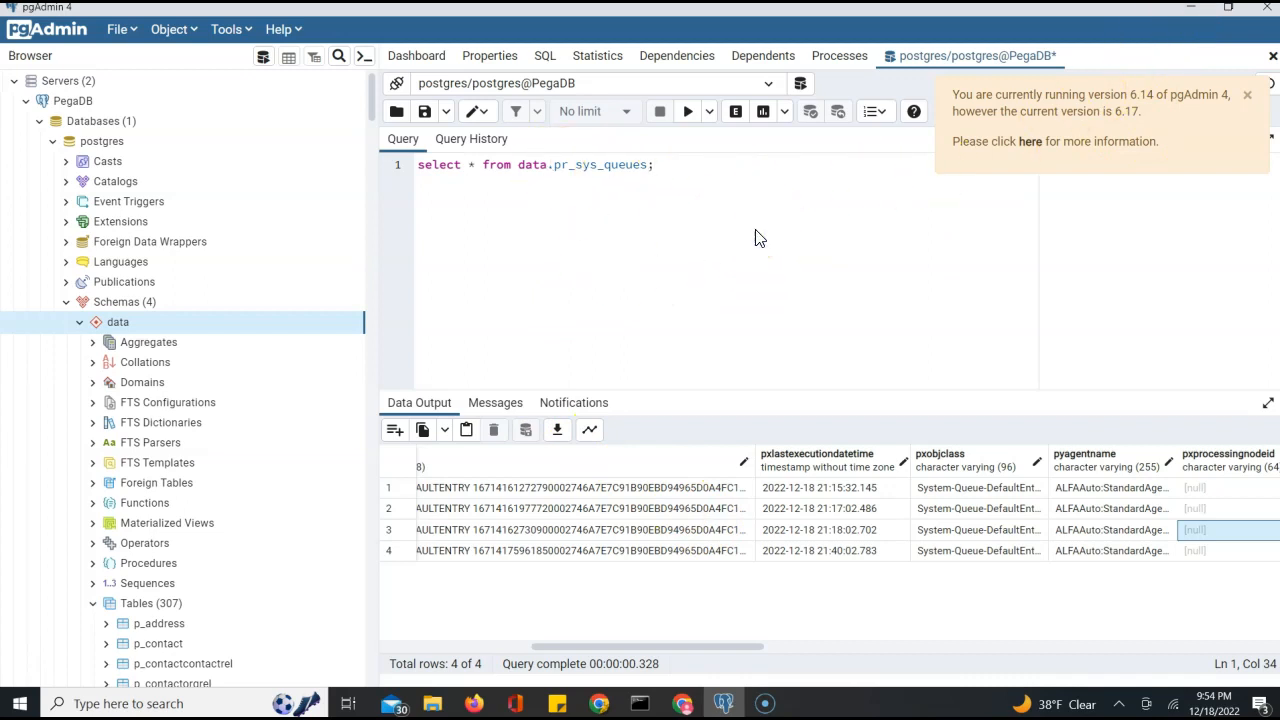
left_click(1190, 8)
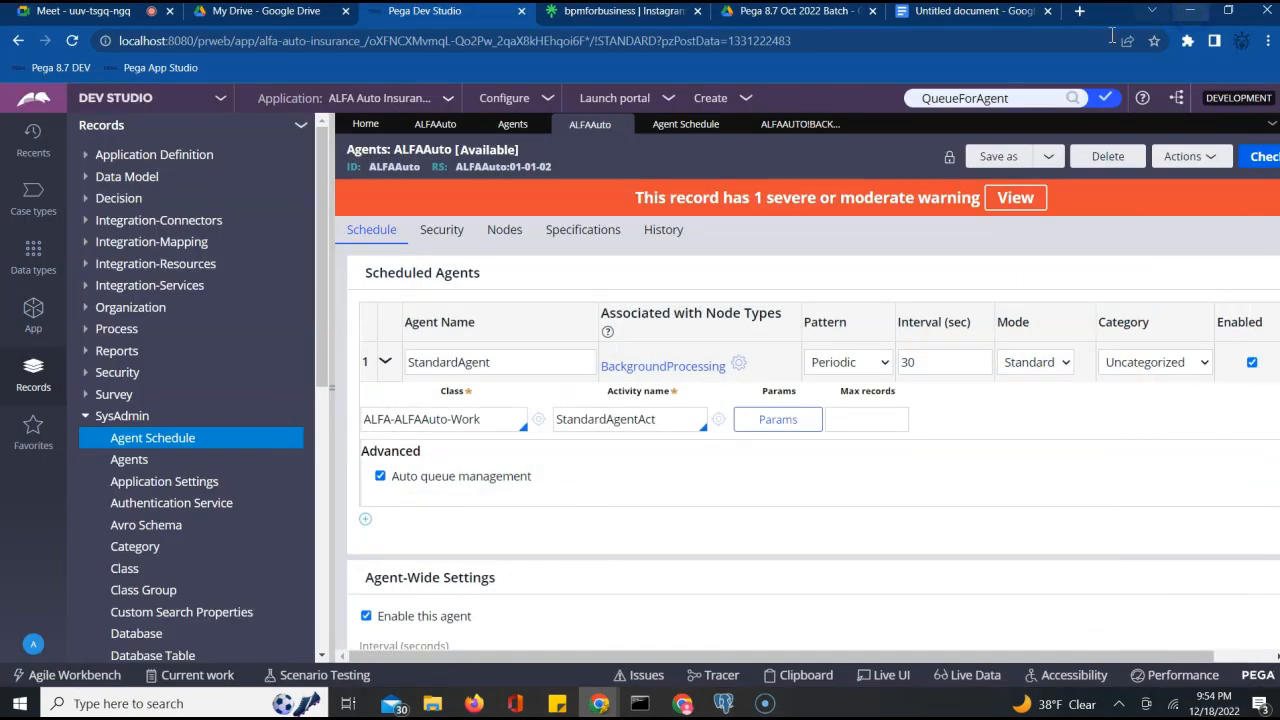
Scroll the ALFAAuto schedule, then bring up the notes ending with the Data-Agent-Queue line
scroll(233, 530, "down", 3)
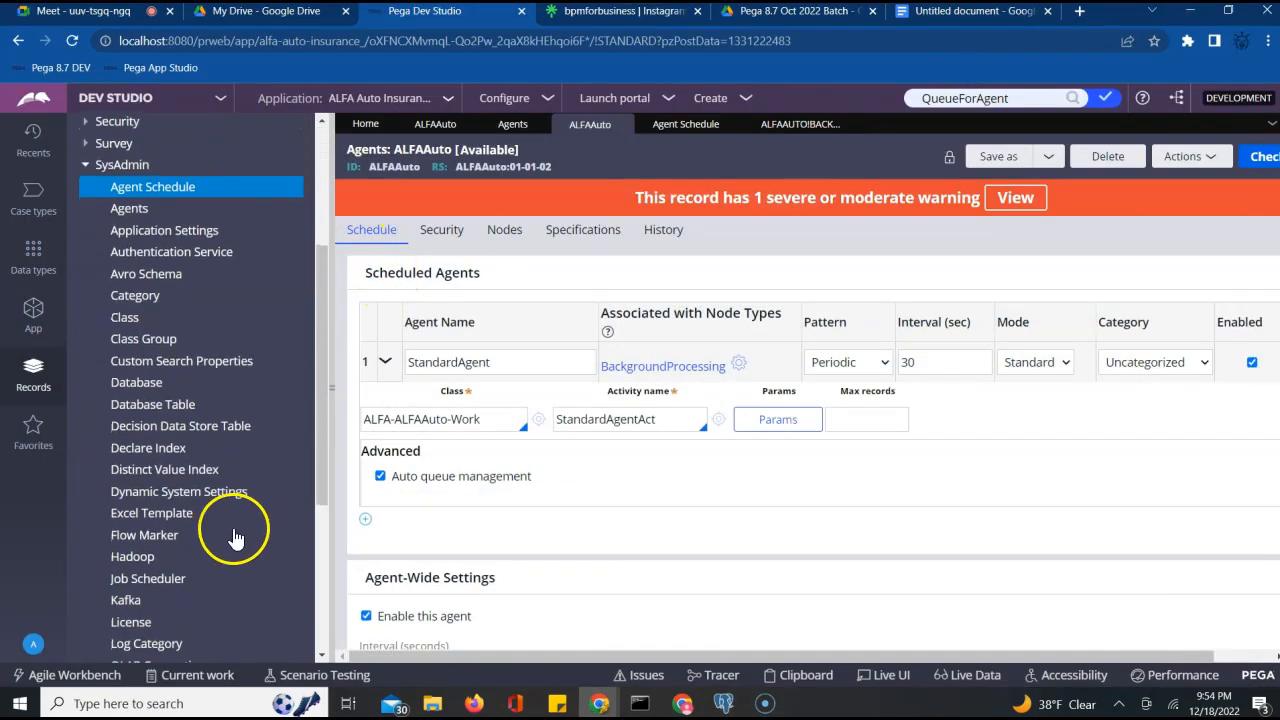
scroll(200, 610, "down", 4)
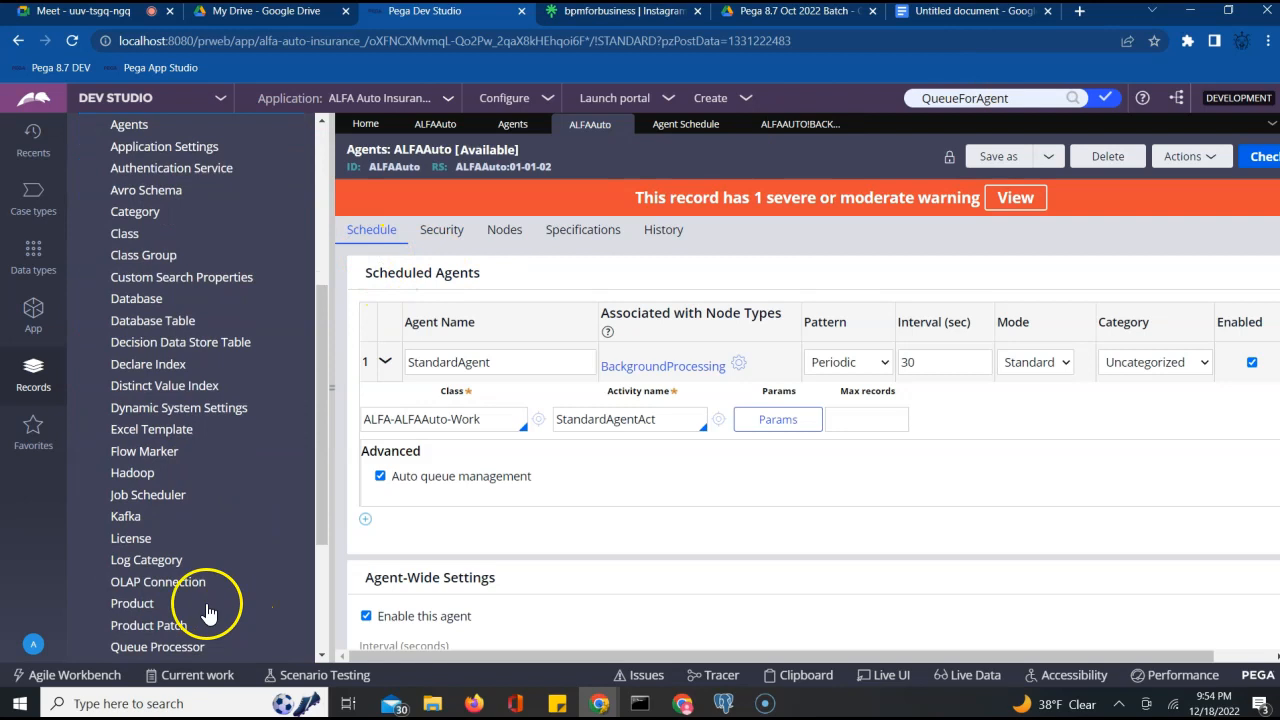
scroll(155, 595, "up", 5)
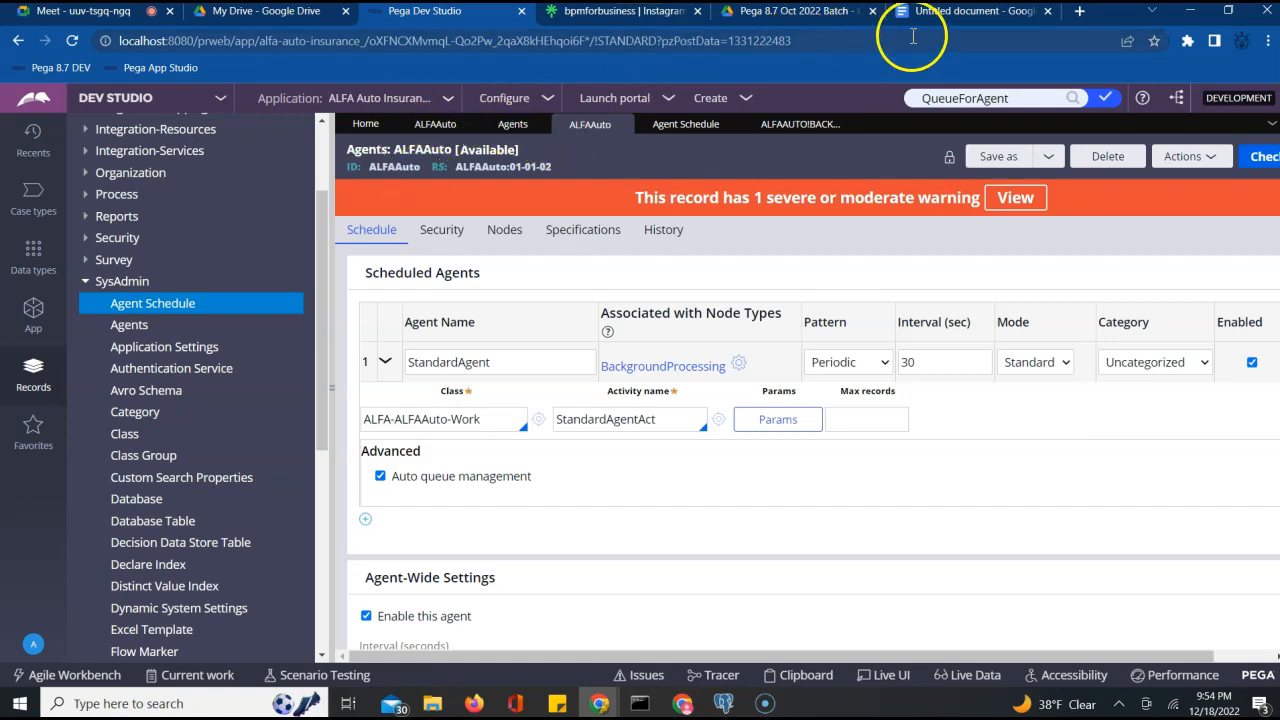
left_click(970, 14)
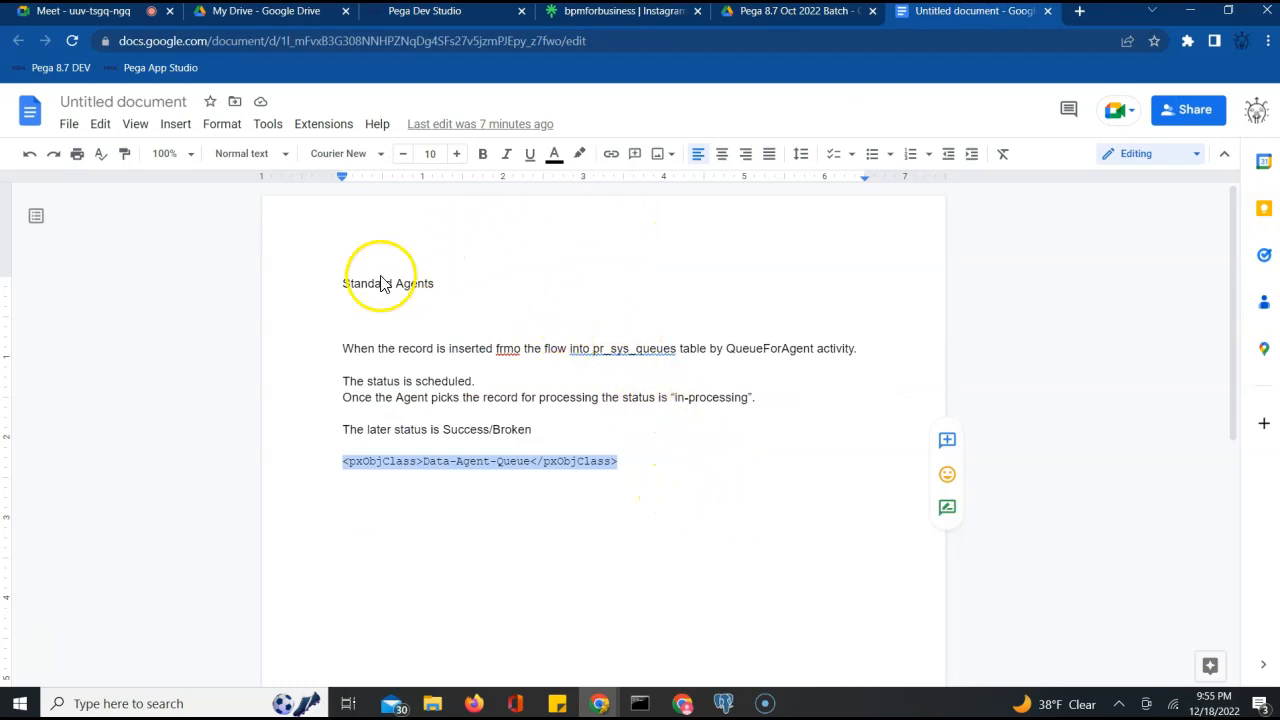
Add a 'Skimming' heading on a new line below the code line
left_click(666, 482)
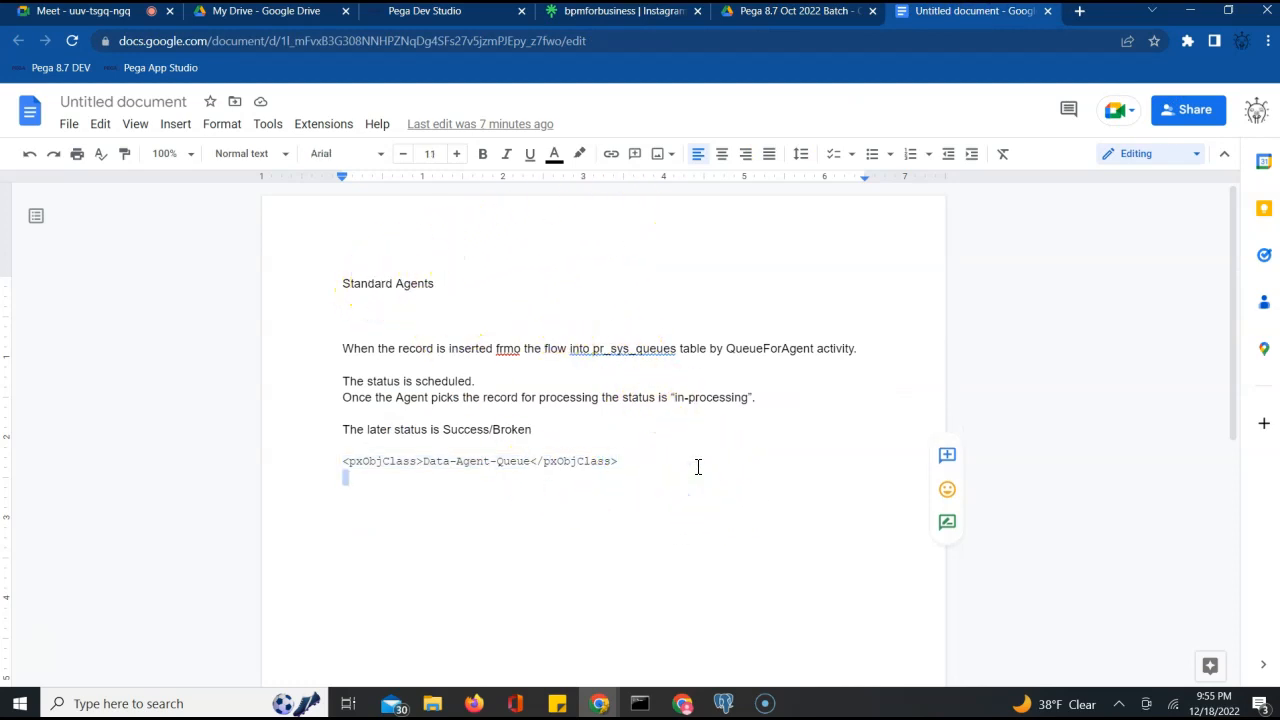
key("Return")
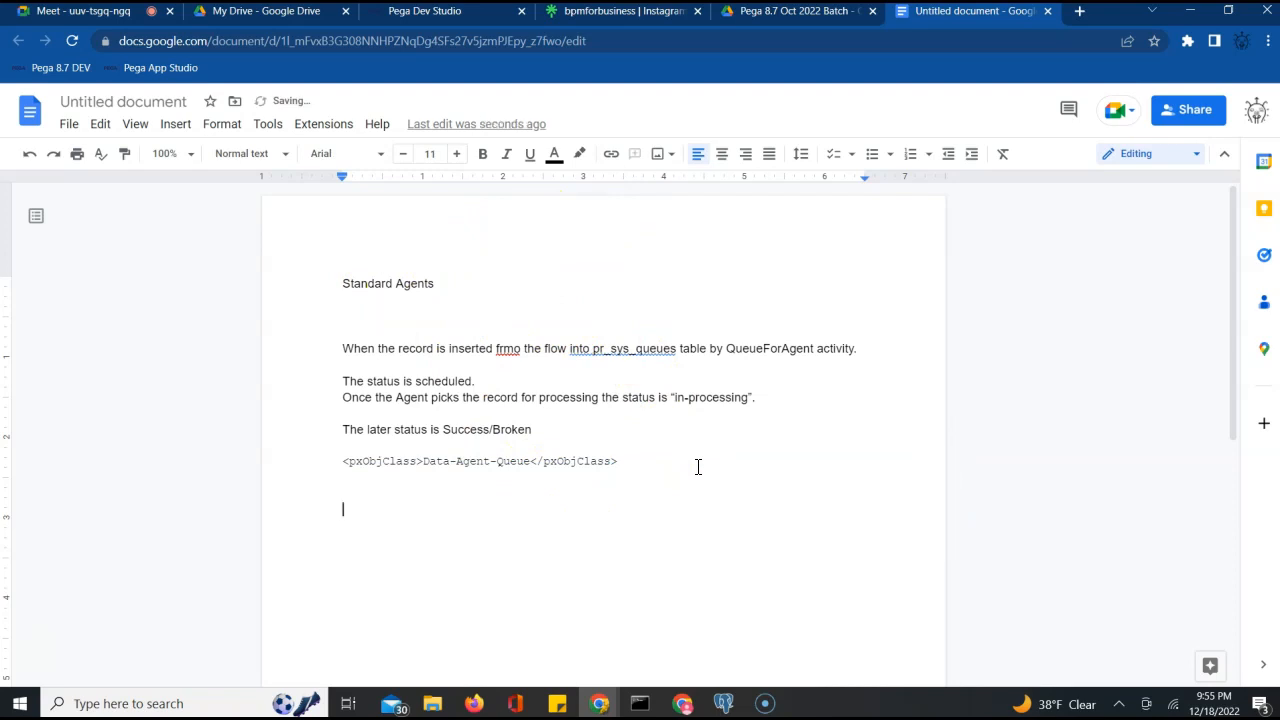
type("Skimming")
key("Return")
key("Return")
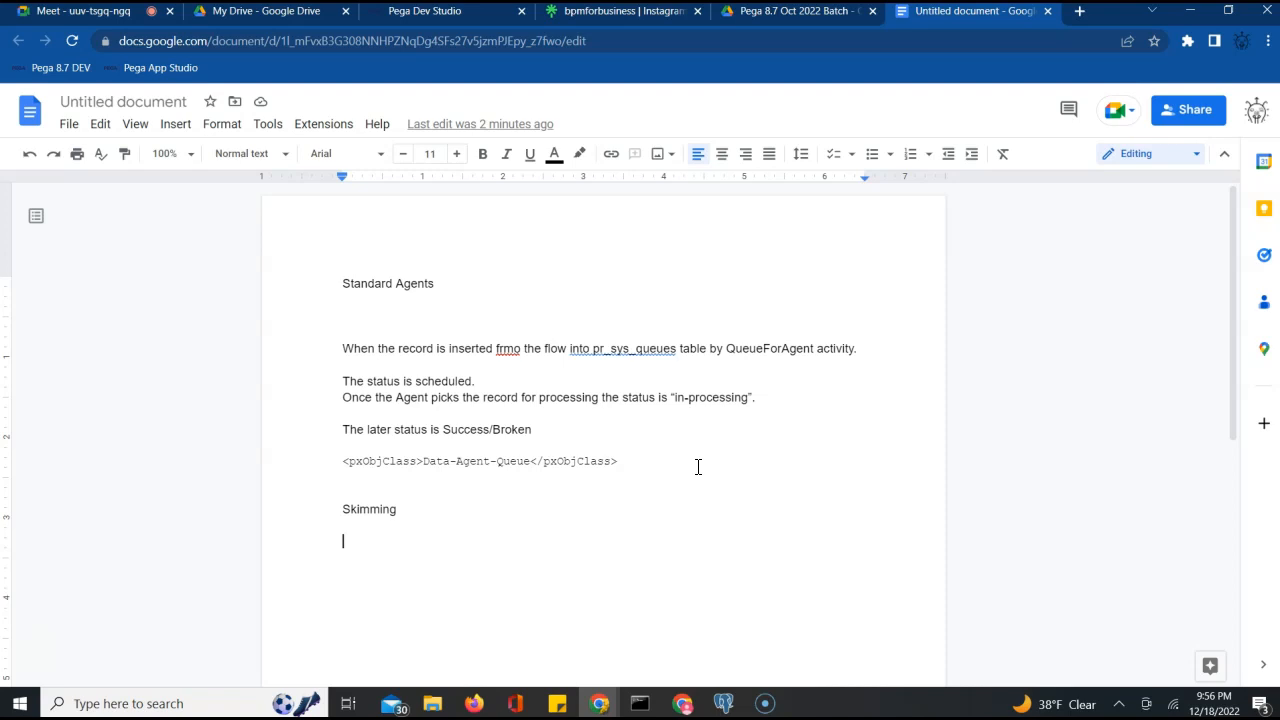
type("LAF")
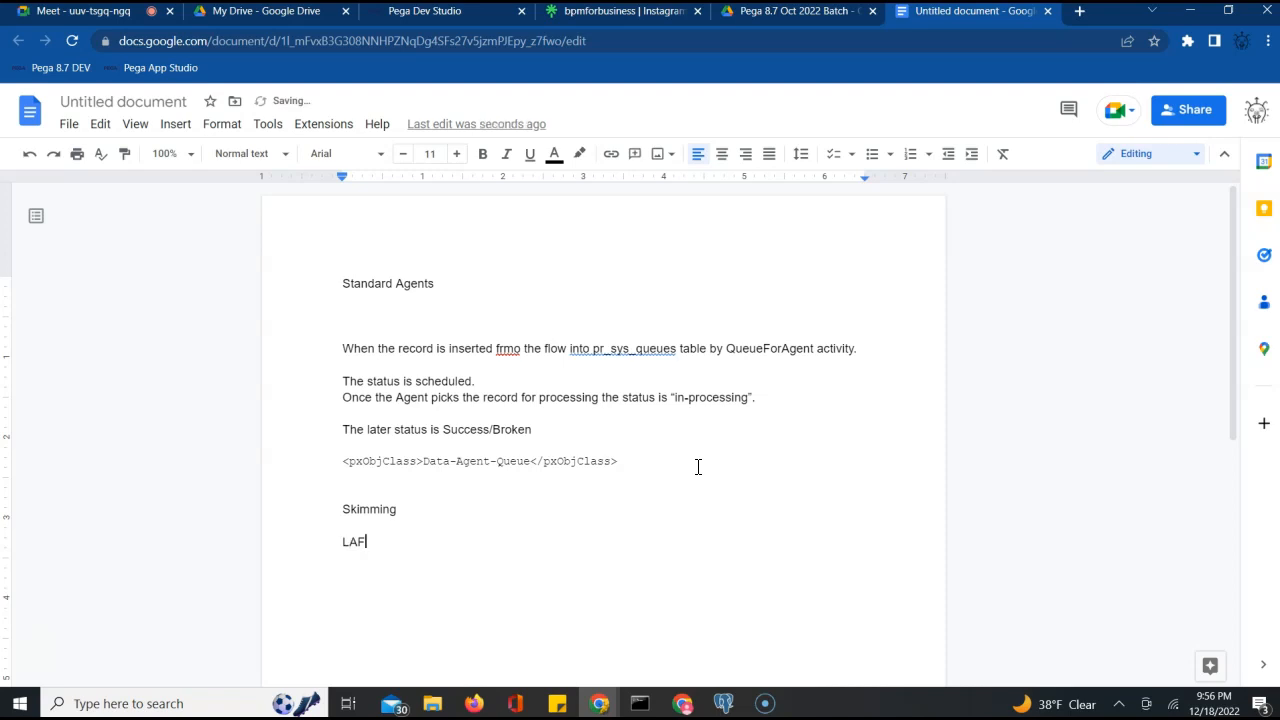
key("BackSpace")
key("BackSpace")
key("BackSpace")
type("ALFAAuto:01-01-01")
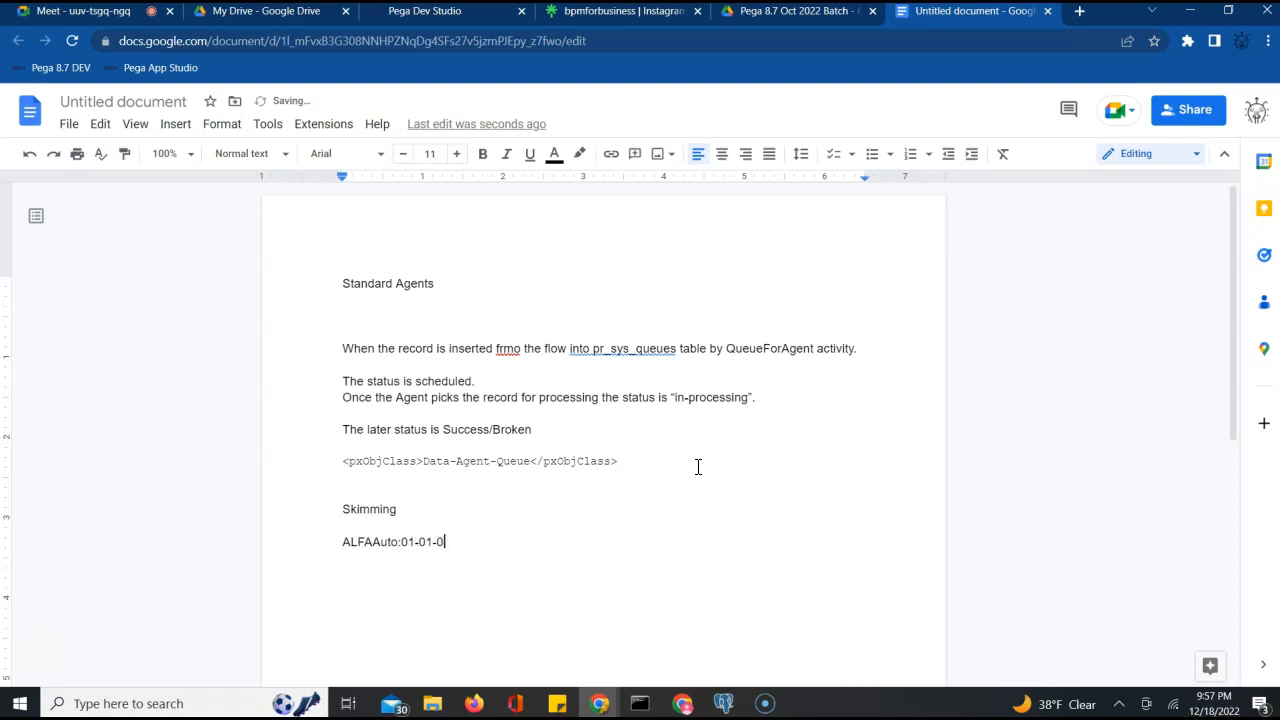
key("shift+Left")
key("shift+Left")
key("shift+Left")
key("shift+Left")
key("shift+Left")
key("shift+Left")
key("shift+Left")
key("shift+Left")
key("shift+Left")
key("shift+Left")
key("shift+Left")
key("shift+Left")
key("shift+Left")
key("shift+Left")
key("shift+Left")
key("shift+Left")
key("shift+Left")
key("ctrl+c")
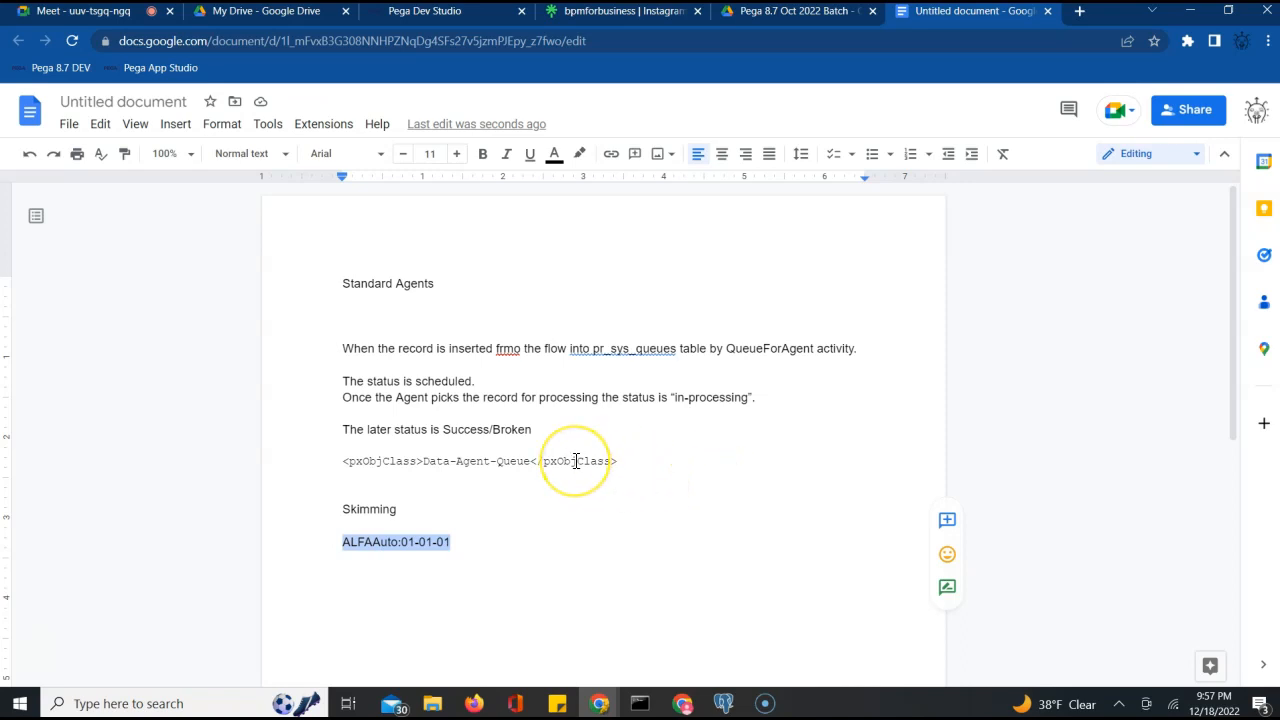
key("End")
Paste the ALFAAuto:01-01-01 version line onto several new lines below
key("Return")
key("ctrl+v")
key("Return")
key("ctrl+v")
key("Return")
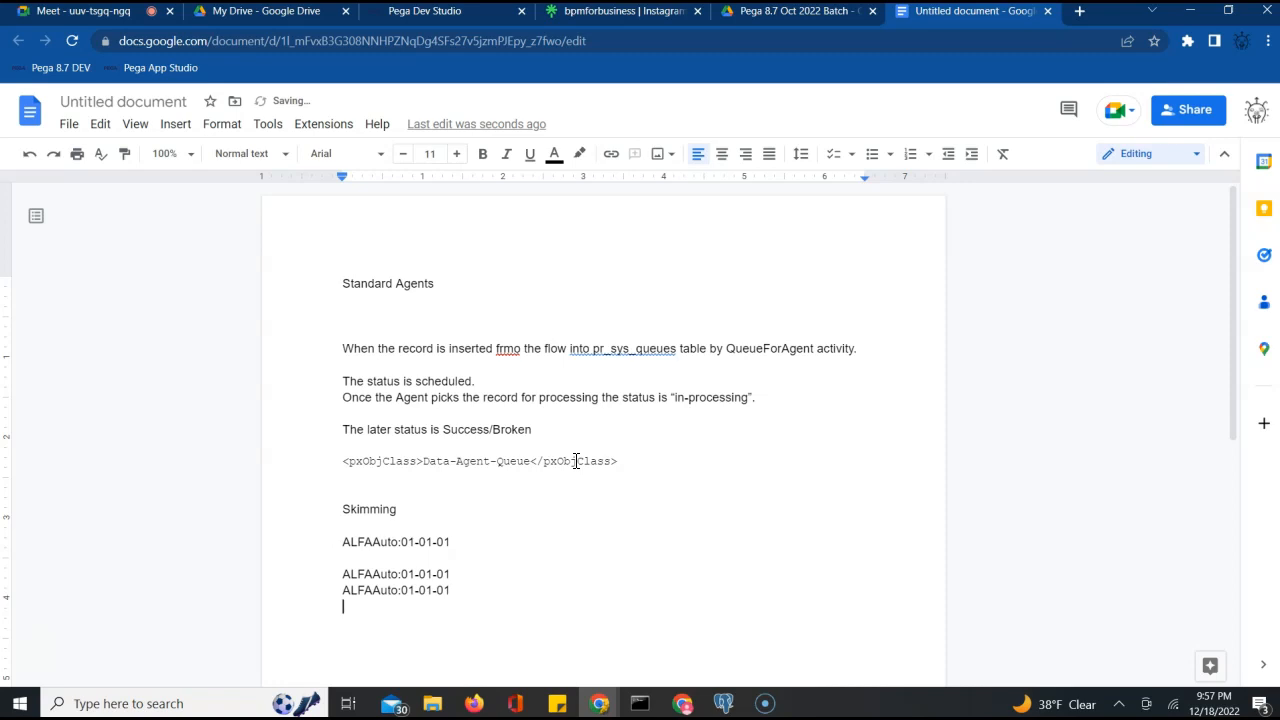
key("ctrl+v")
key("Return")
key("ctrl+v")
key("Return")
key("ctrl+v")
key("Return")
key("ctrl+v")
key("Return")
key("Return")
key("ctrl+v")
key("Return")
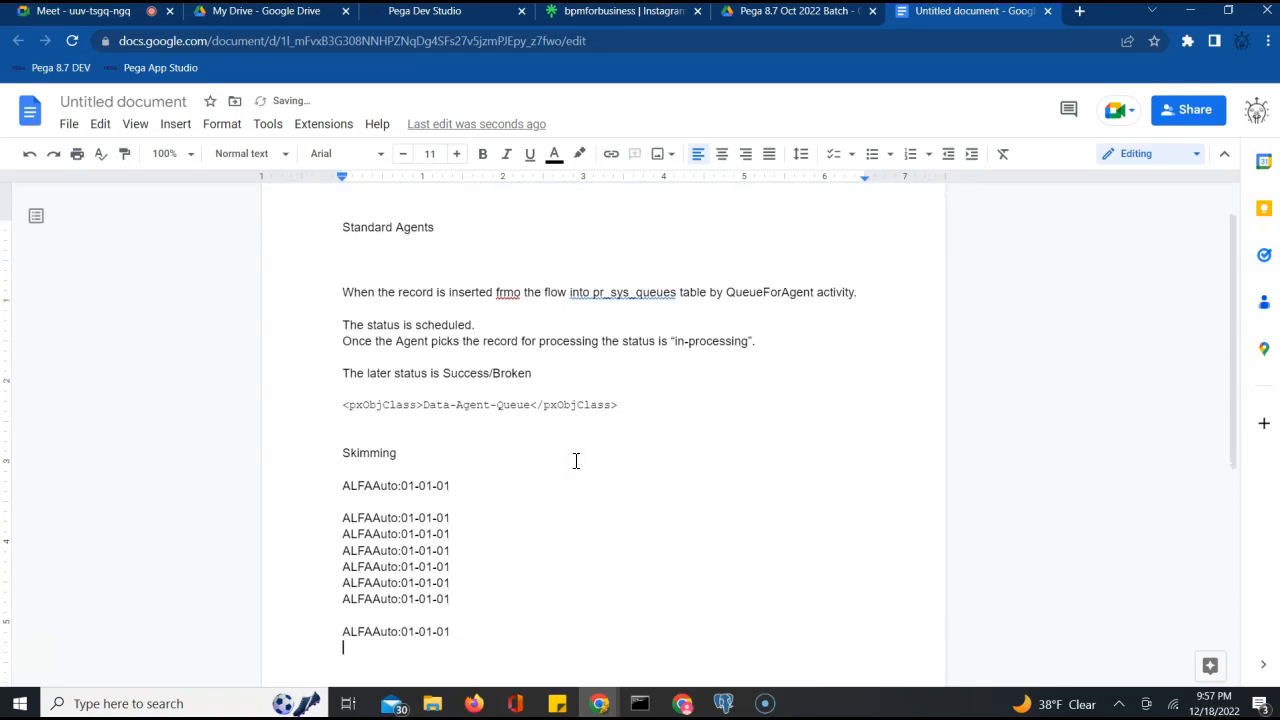
Change the second to fourth copied lines to ALFAAuto:01-01-02, 01-01-03 and 01-01-04
left_click(458, 515)
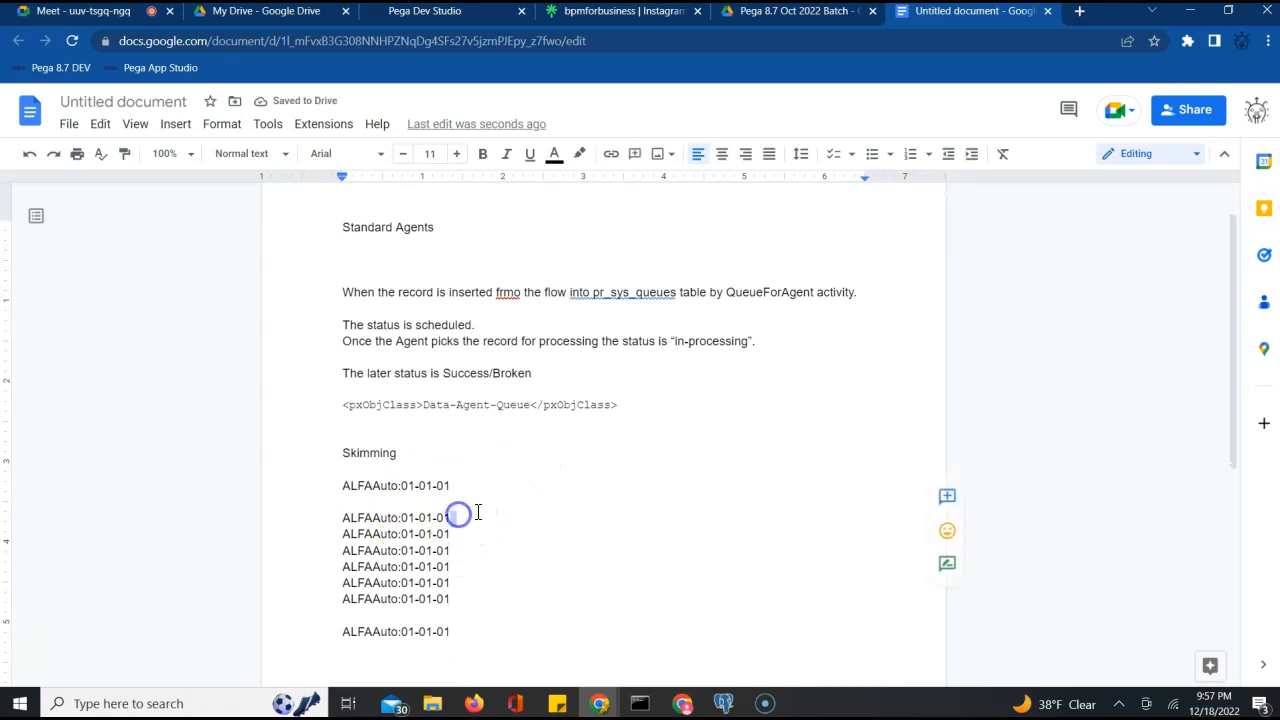
key("BackSpace")
type("2")
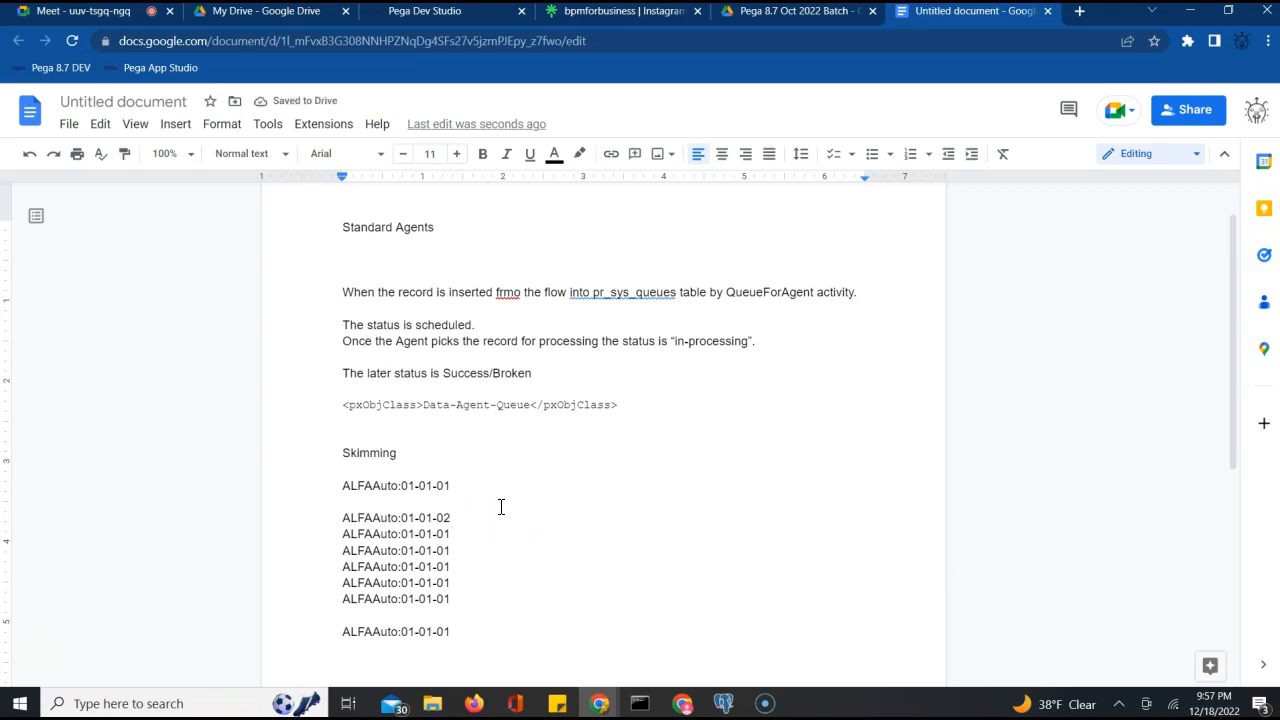
key("BackSpace")
type("3")
key("Down")
key("BackSpace")
type("3")
key("BackSpace")
type("4")
Renumber the fifth to seventh lines to ALFAAuto:01-01-05, 01-01-06 and 01-01-07
key("Down")
key("BackSpace")
type("5")
key("Down")
key("BackSpace")
type("6")
key("Down")
key("BackSpace")
type("7")
Add blank lines after ALFAAuto:01-01-07 and place the caret below the first version line
key("Return")
key("Return")
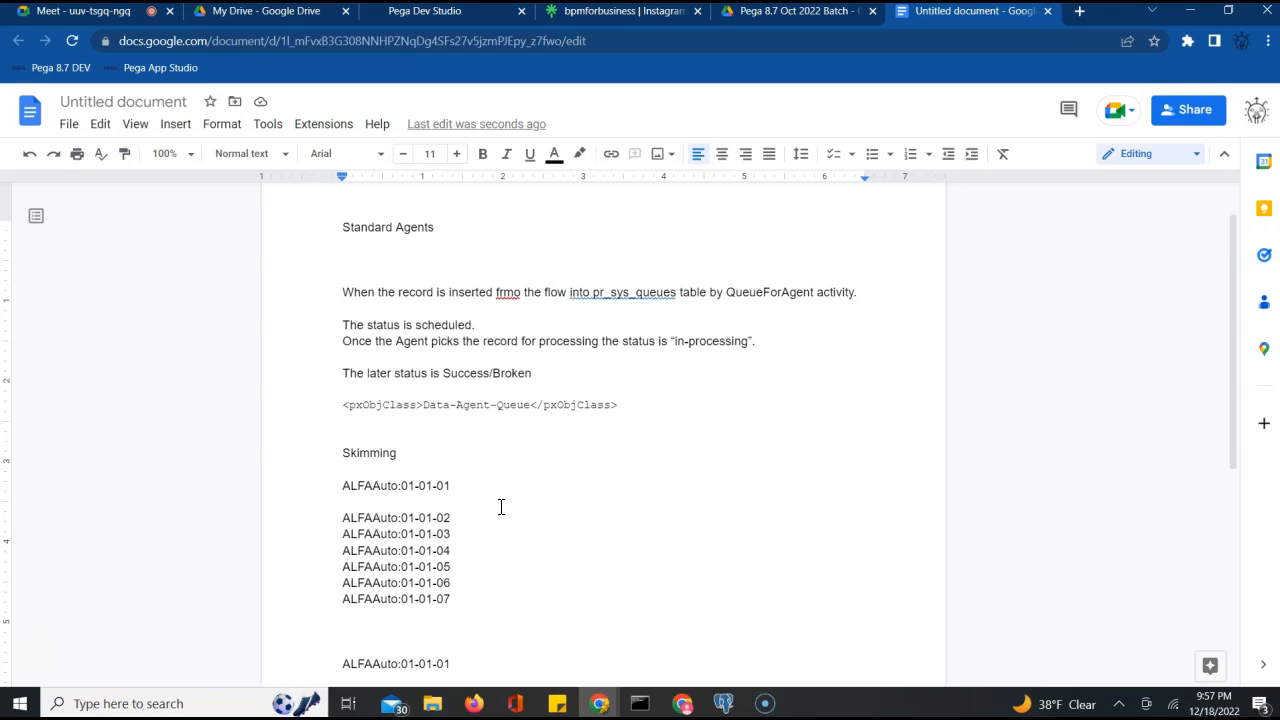
left_click(459, 516)
left_click(468, 481)
double_click(476, 484)
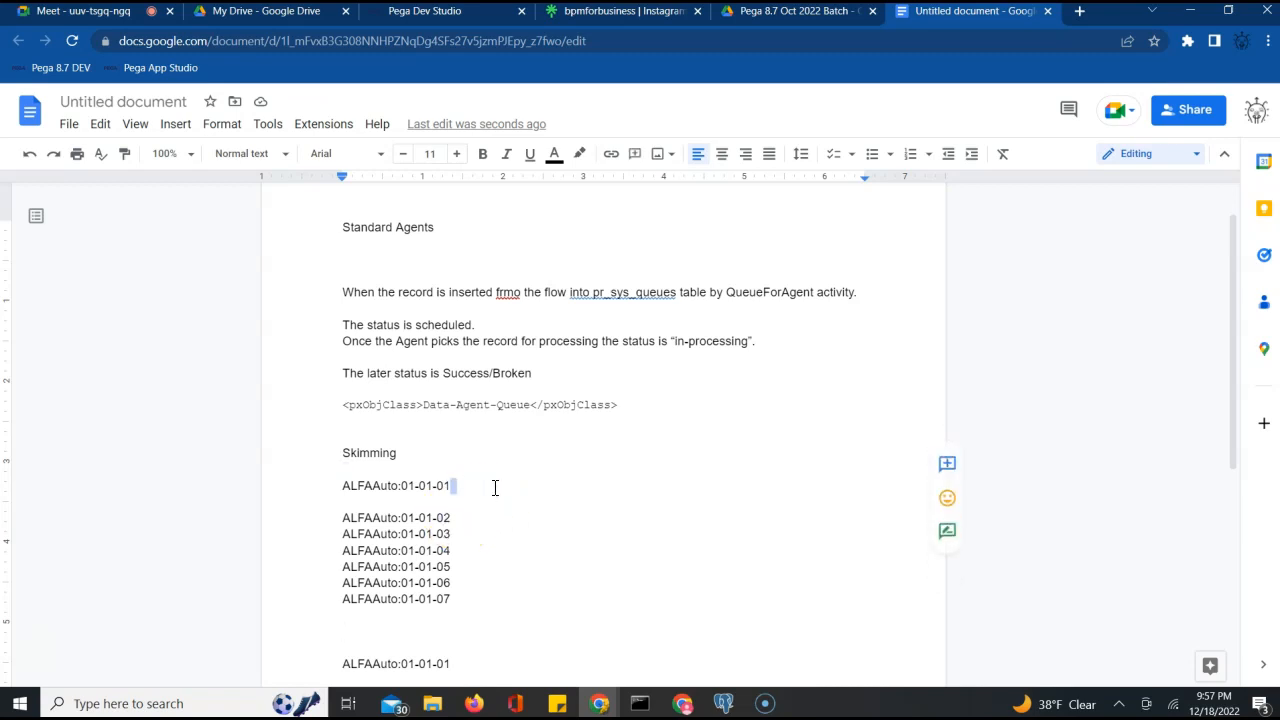
key("Down")
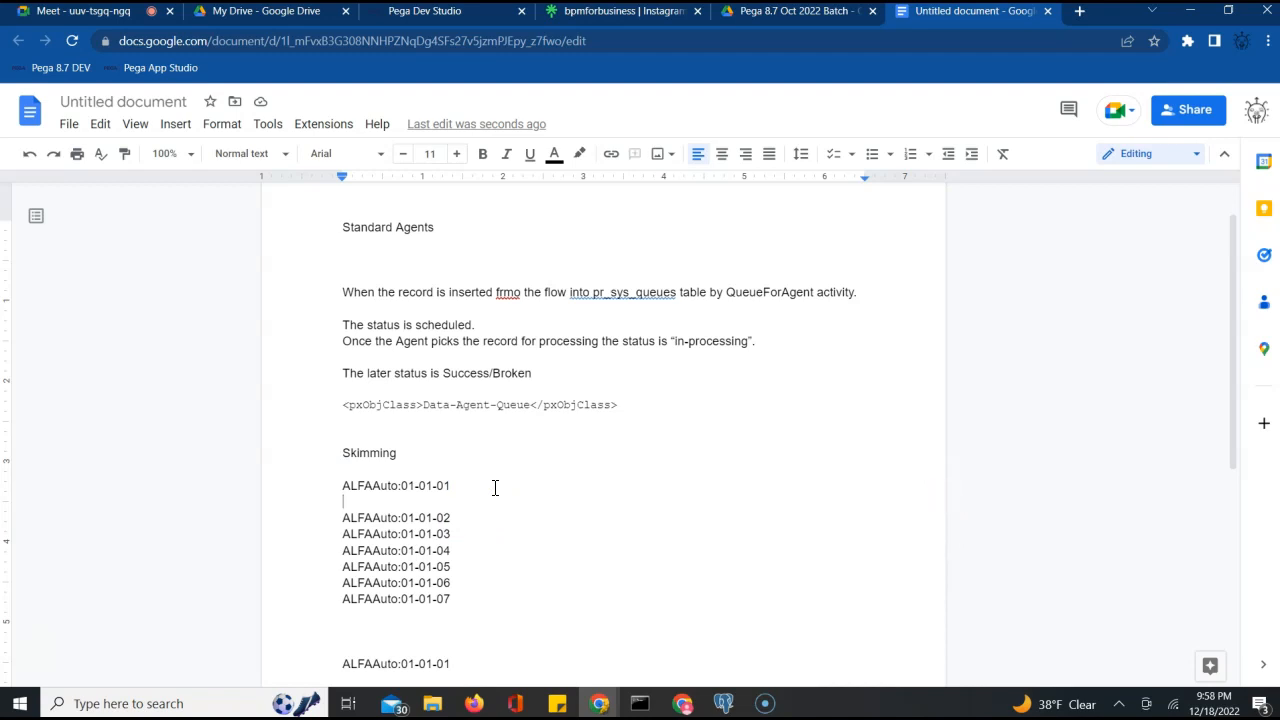
Type '----> SetAddress acitivity' after the ALFAAuto:01-01-01 line
left_click(494, 487)
type("-")
type("---")
type(">")
type(" SB")
key("BackSpace")
type("etAdr")
key("BackSpace")
key("BackSpace")
type("ddress acitivy")
key("BackSpace")
key("BackSpace")
type("vity")
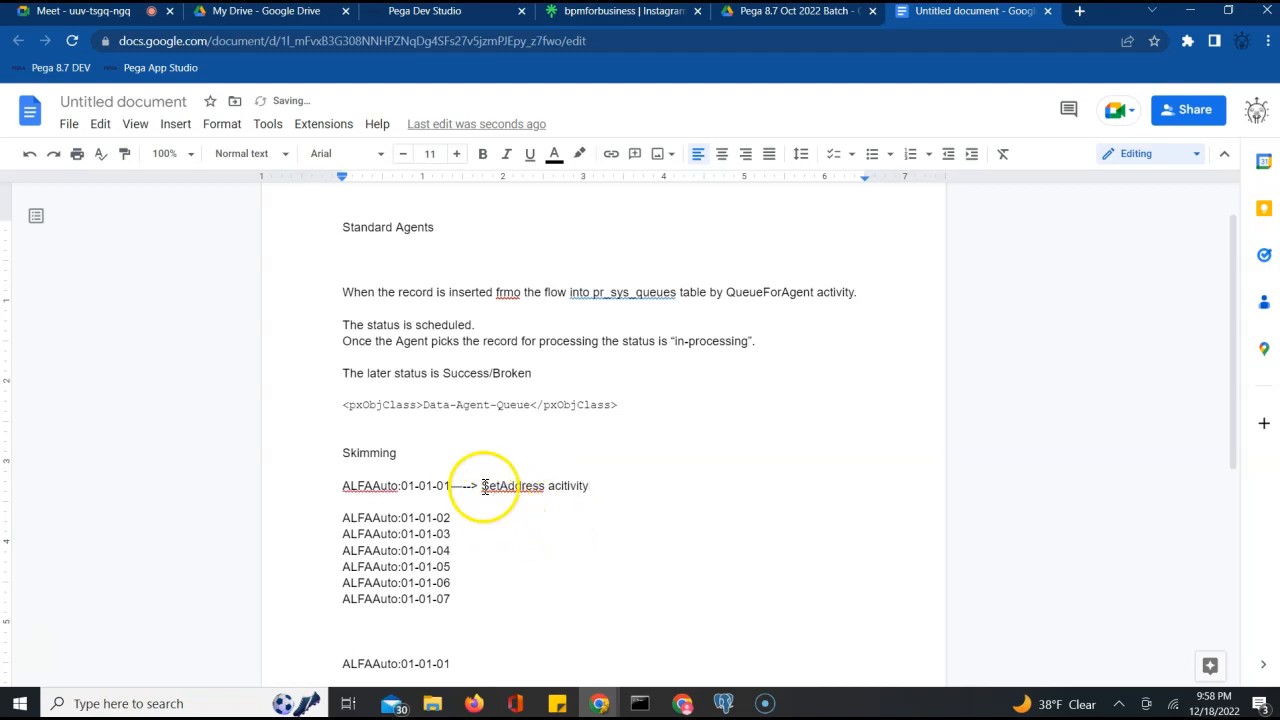
Paste the SetAddress note after ALFAAuto:01-01-02 through 01-01-05, each followed by a blank line
left_click_drag(452, 485, 620, 482)
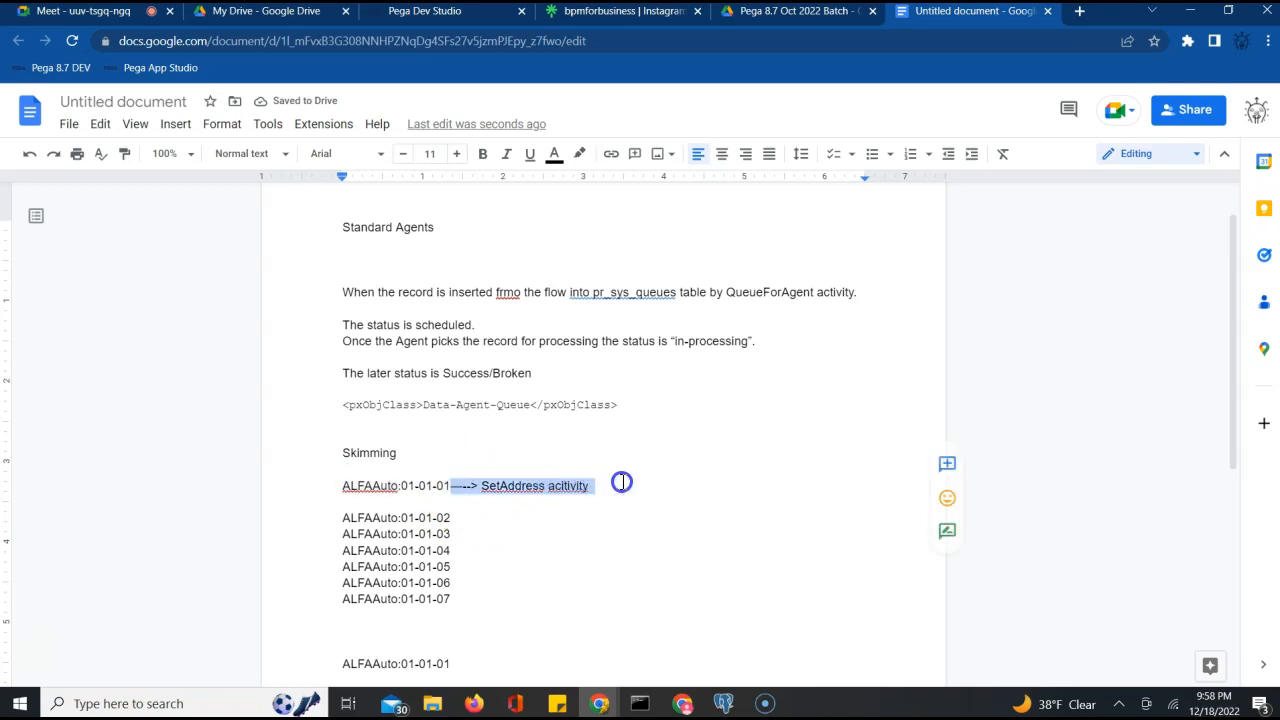
left_click(466, 520)
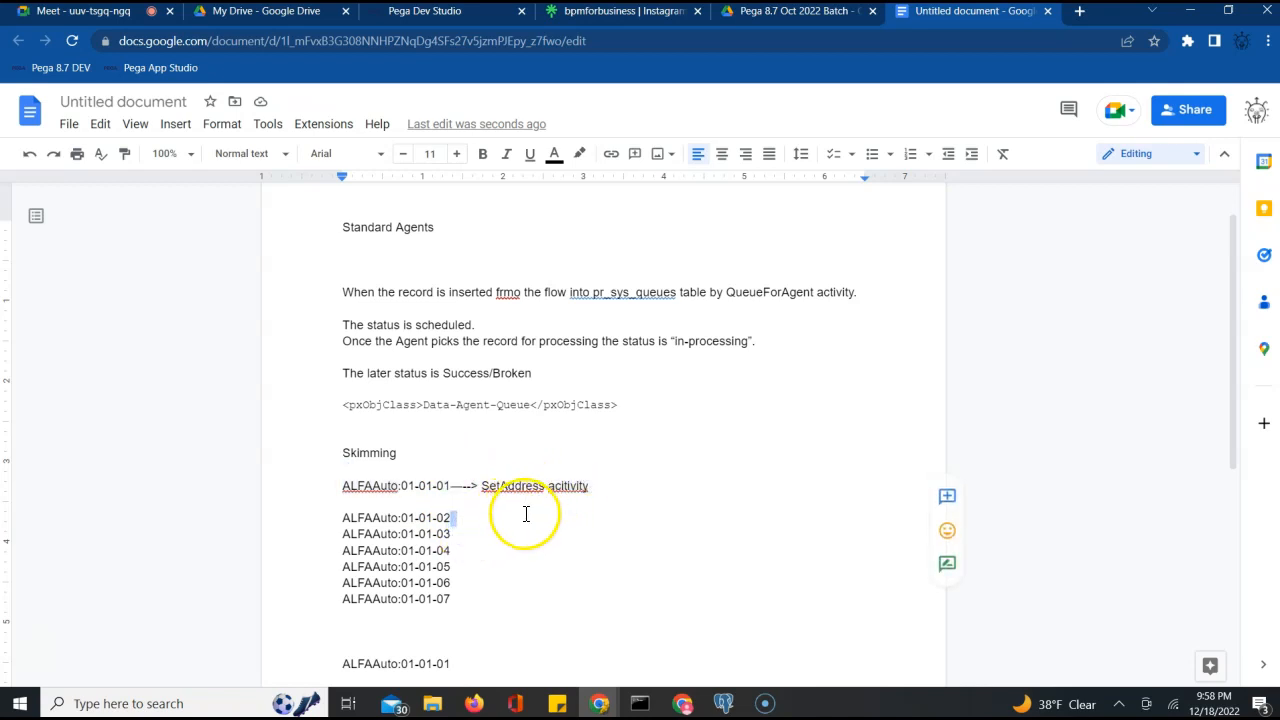
type("——-> SetAddress acitivity")
key("Return")
left_click(459, 553)
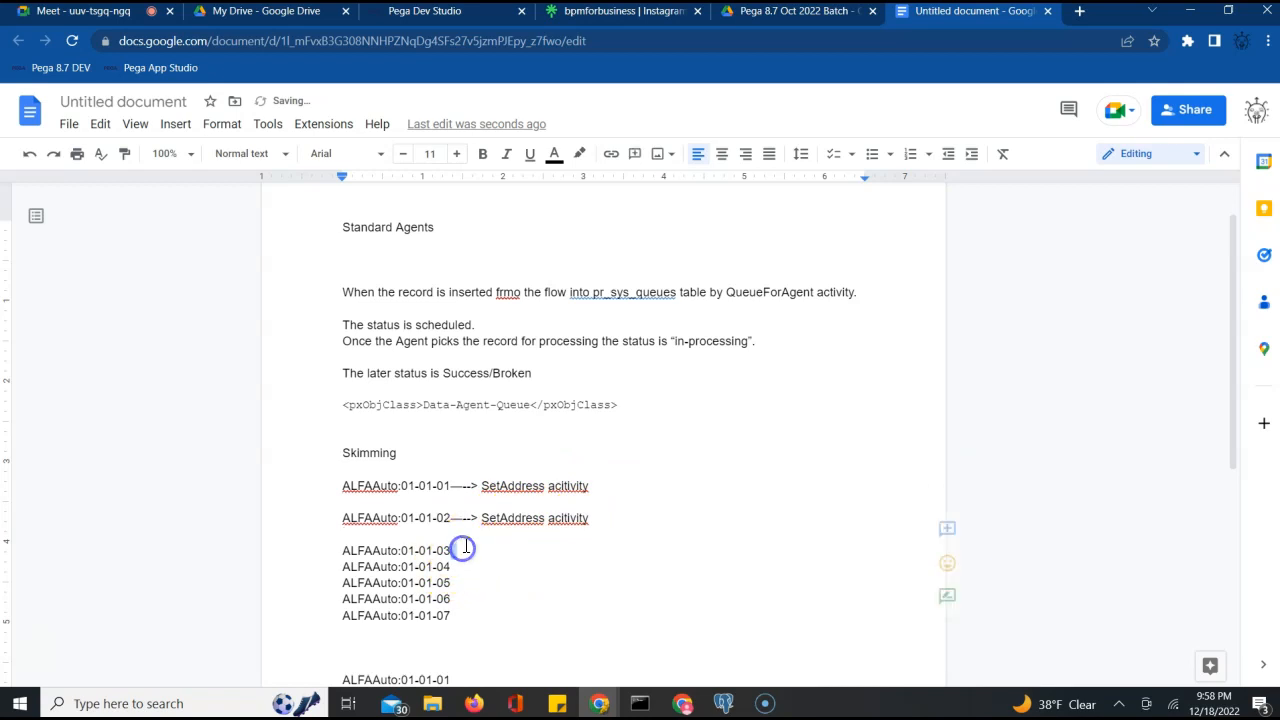
type("——-> SetAddress acitivity")
key("Return")
left_click(466, 583)
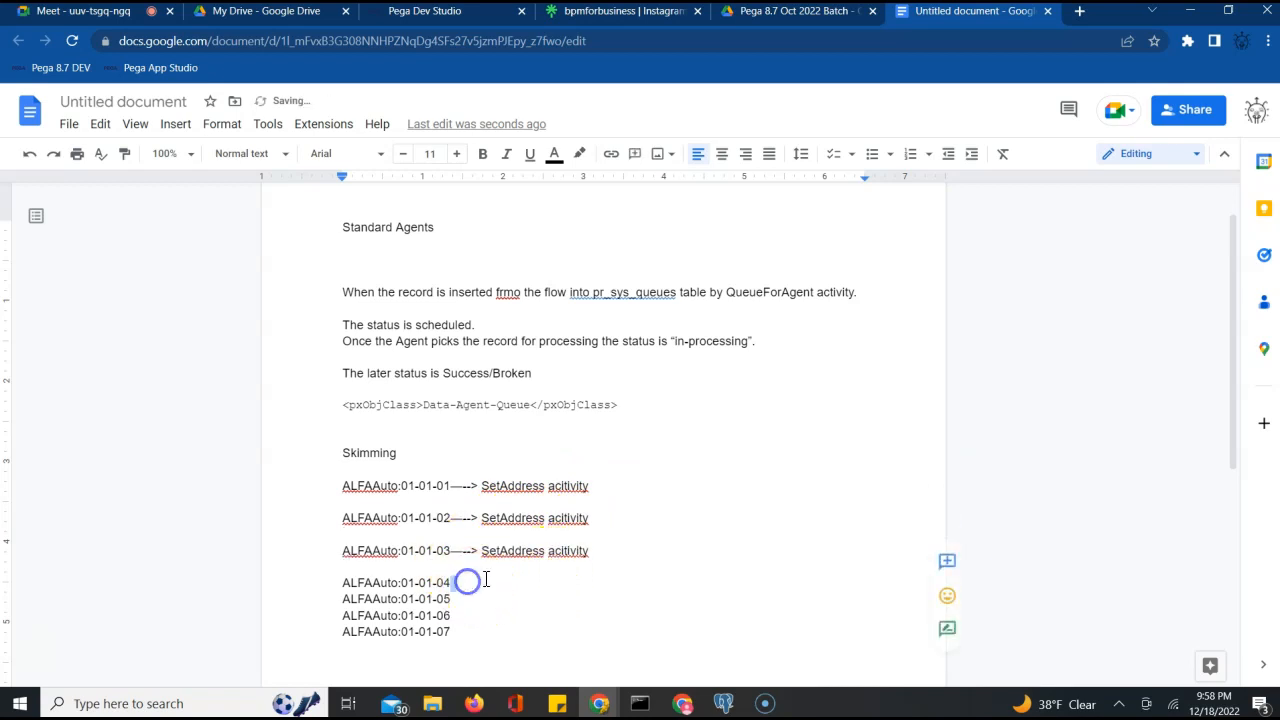
type("——-> SetAddress acitivity")
key("Return")
left_click(466, 615)
type("——-> SetAddress acitivity")
key("Return")
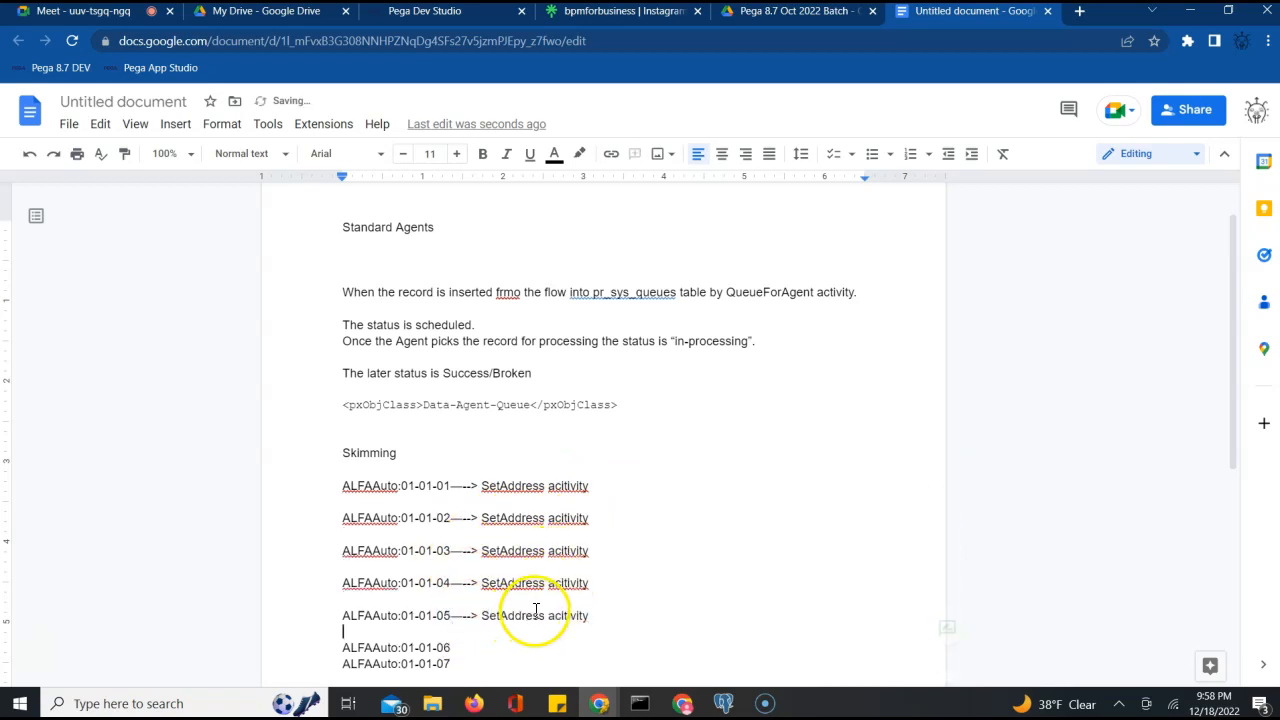
Return to the ALFAAuto agent schedule record in Pega
scroll(543, 608, "down", 3)
scroll(541, 604, "up", 3)
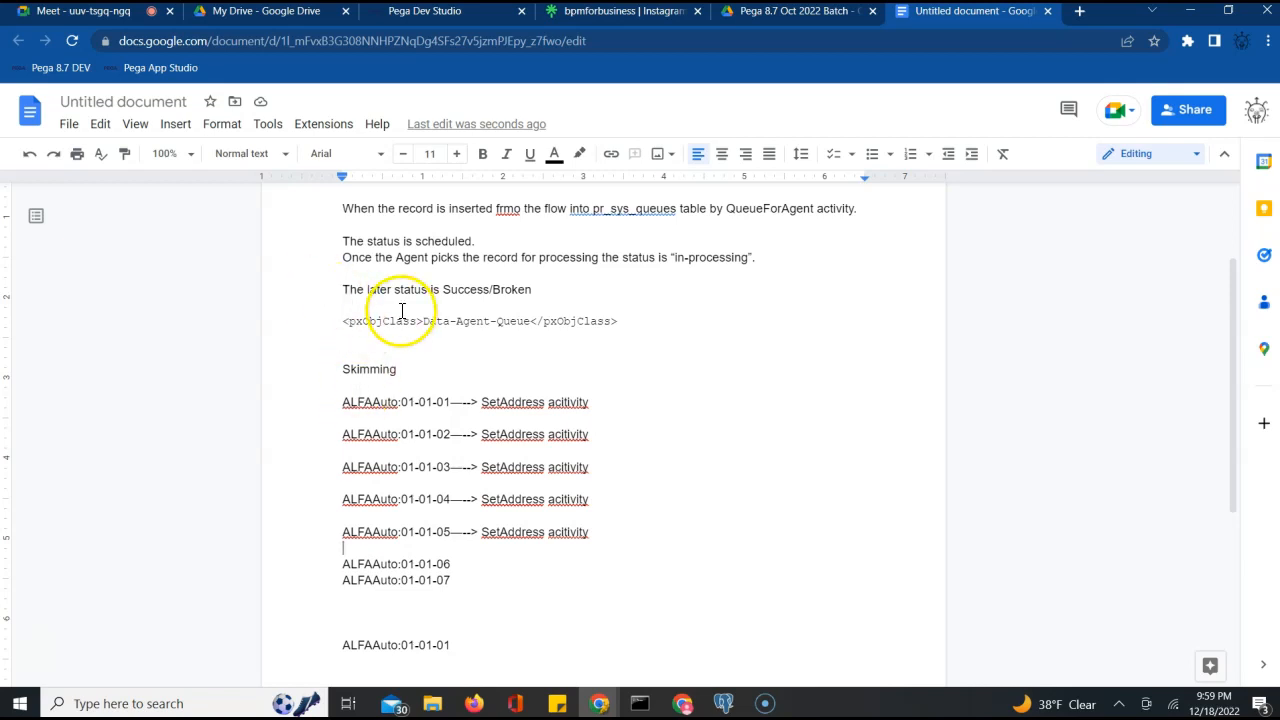
left_click(420, 11)
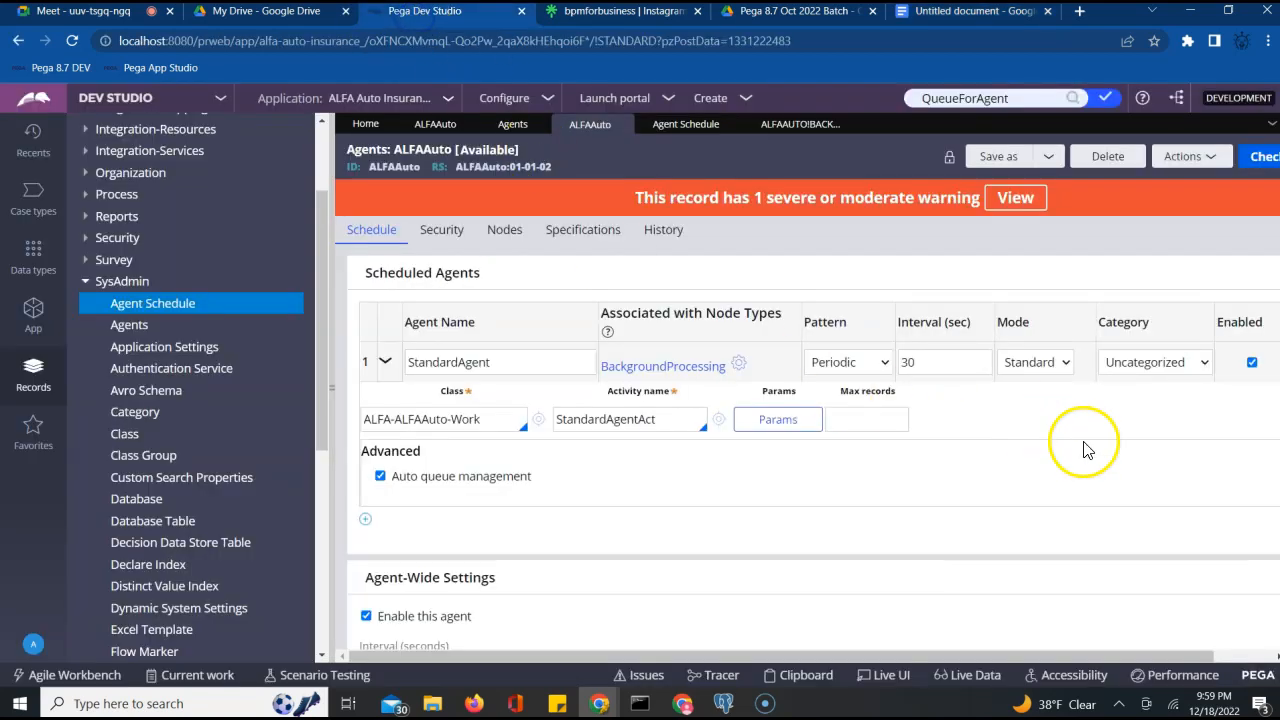
left_click(1260, 678)
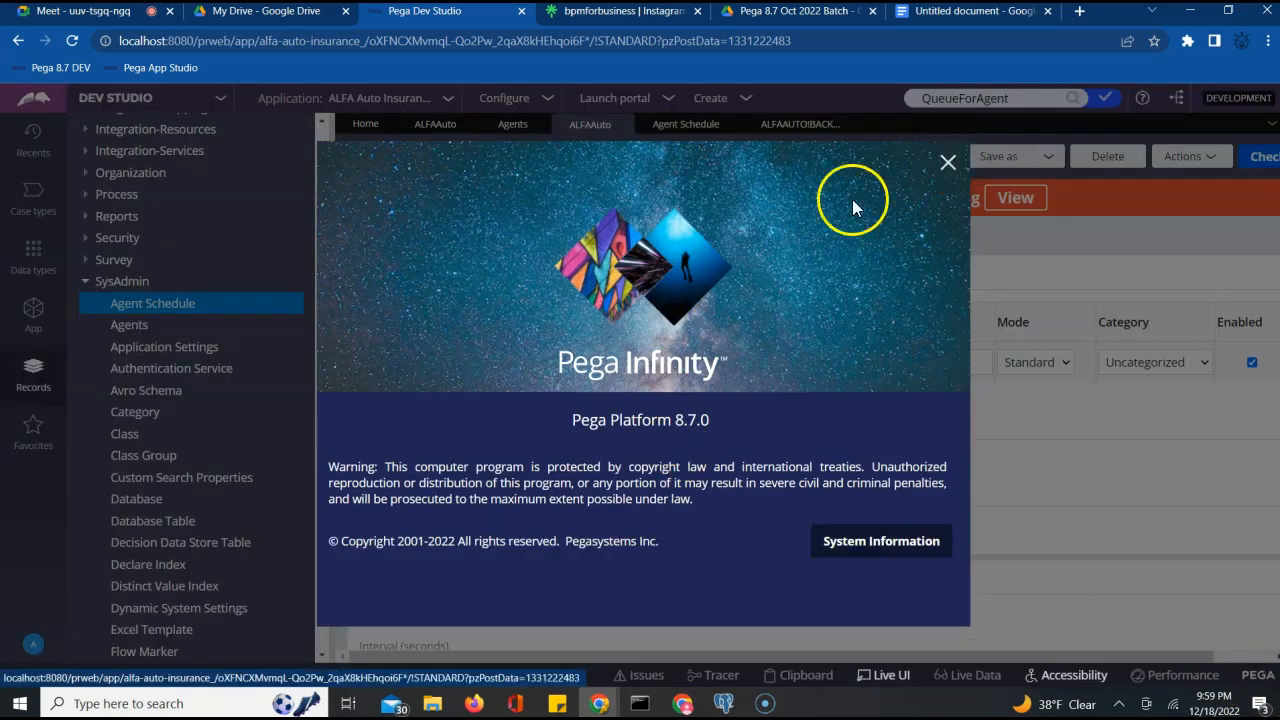
left_click(947, 162)
left_click(955, 11)
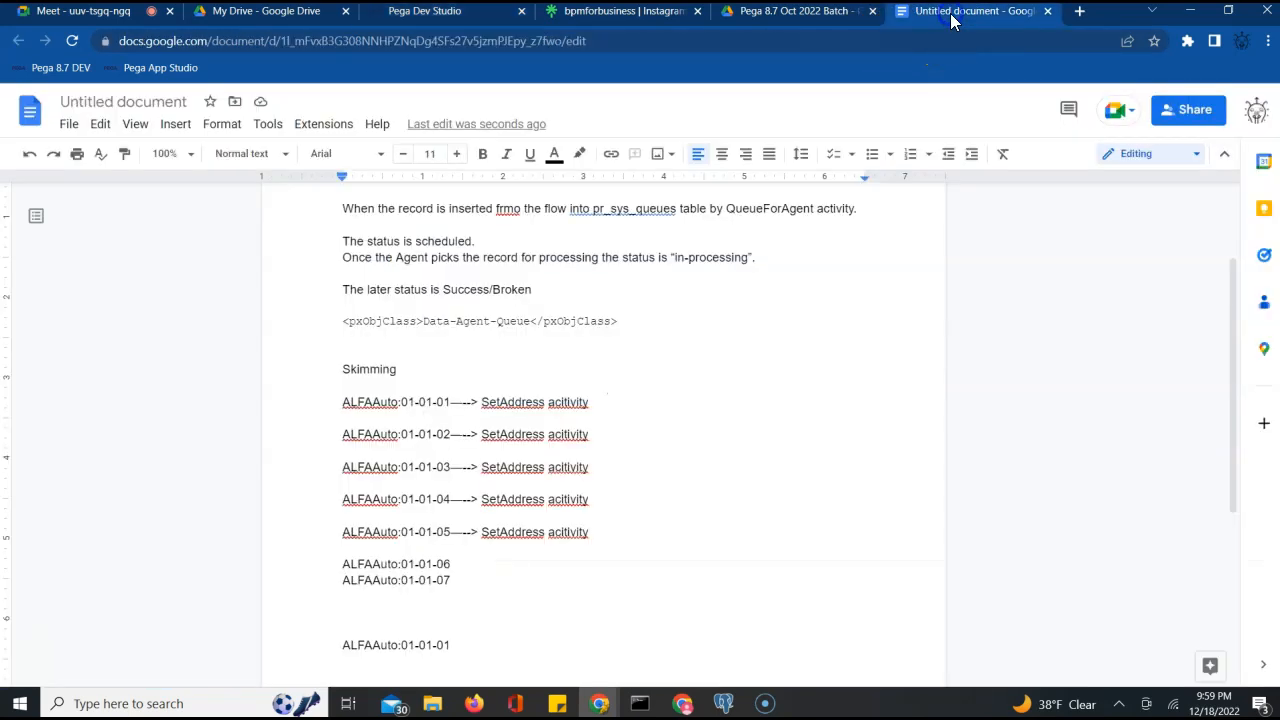
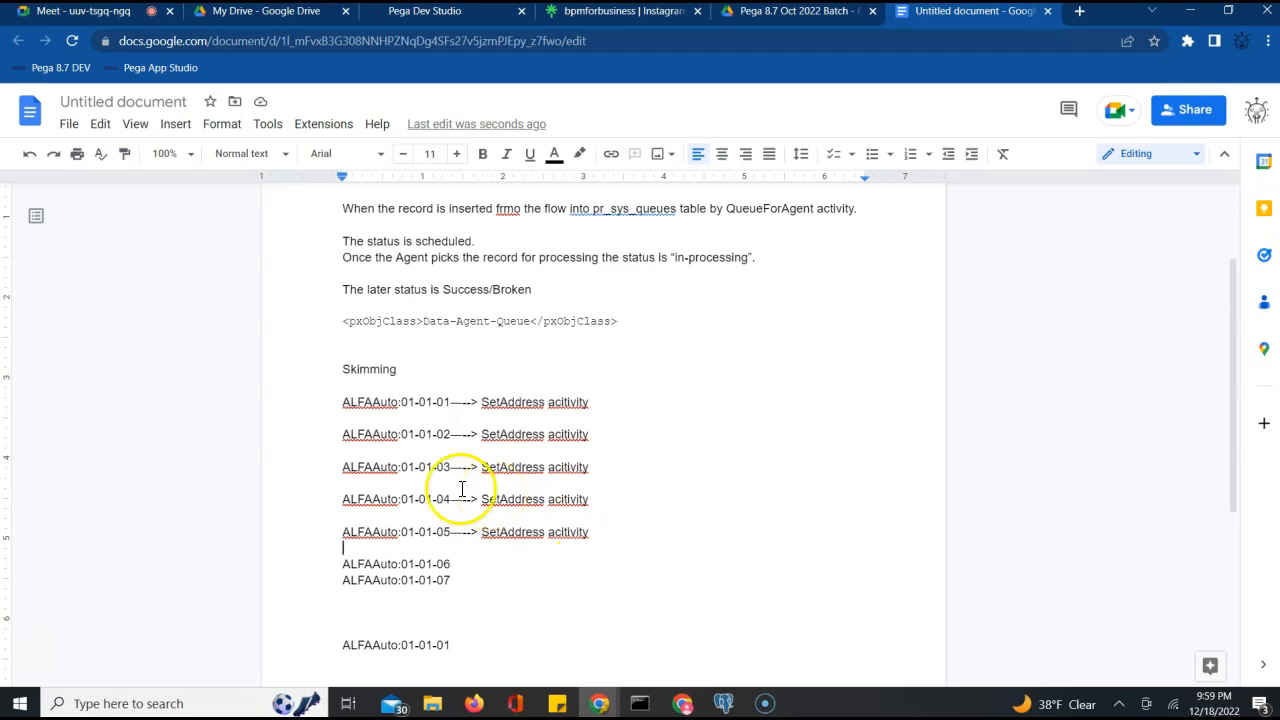
Insert an empty line beneath the ALFAAuto:01-01-07 entry in the skimming notes
left_click(451, 535)
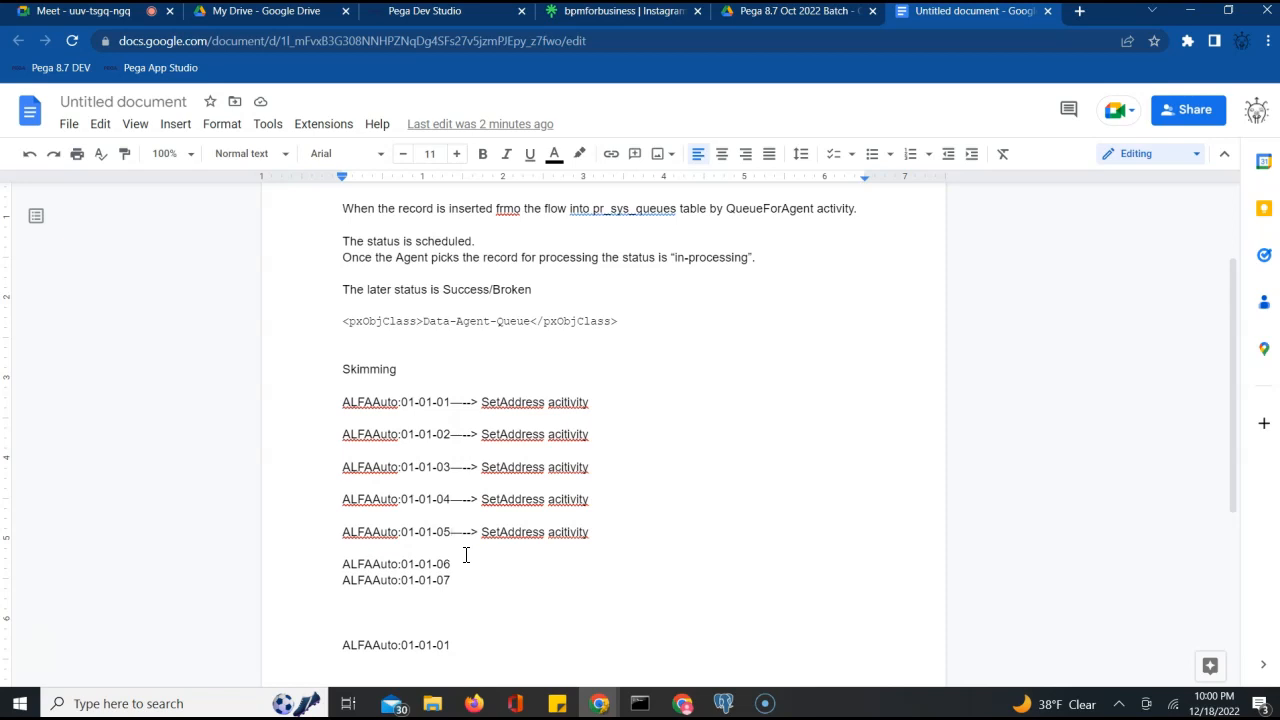
left_click(493, 595)
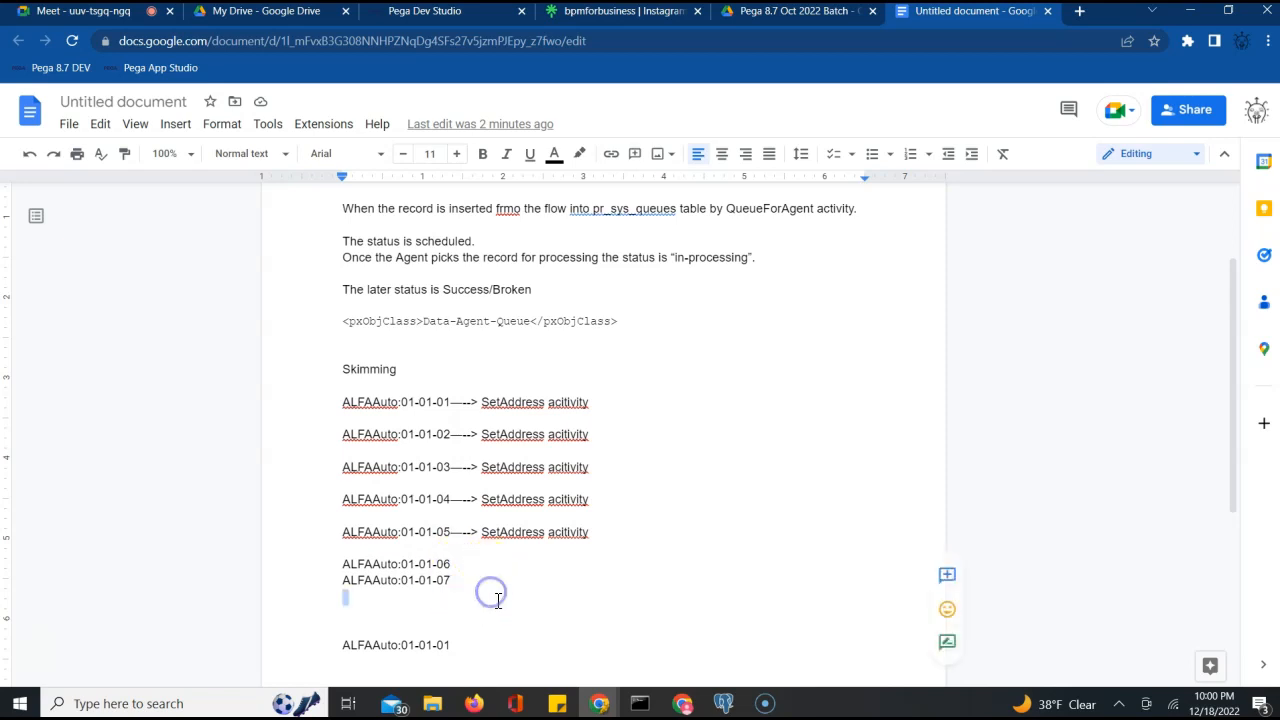
key("Return")
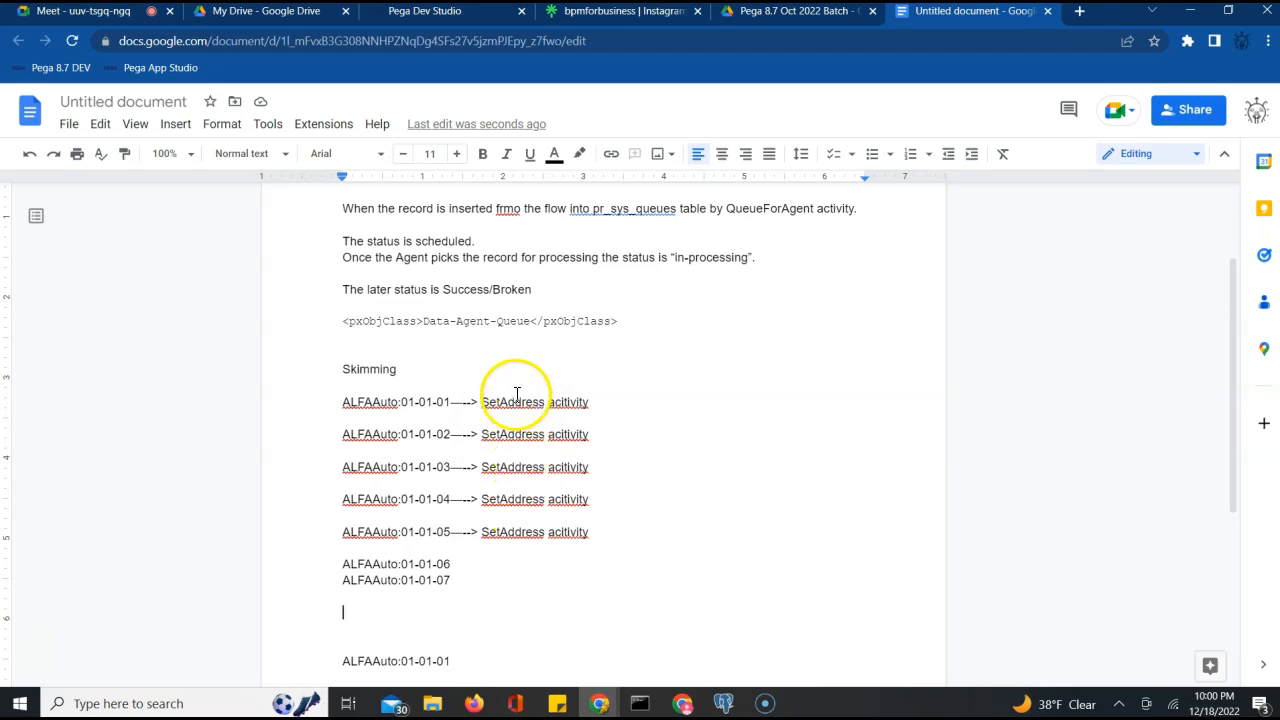
Append ', copyaddress' to the 01-01-01 line and ', autovehi dt' to the 01-01-03 line
left_click_drag(482, 402, 602, 519)
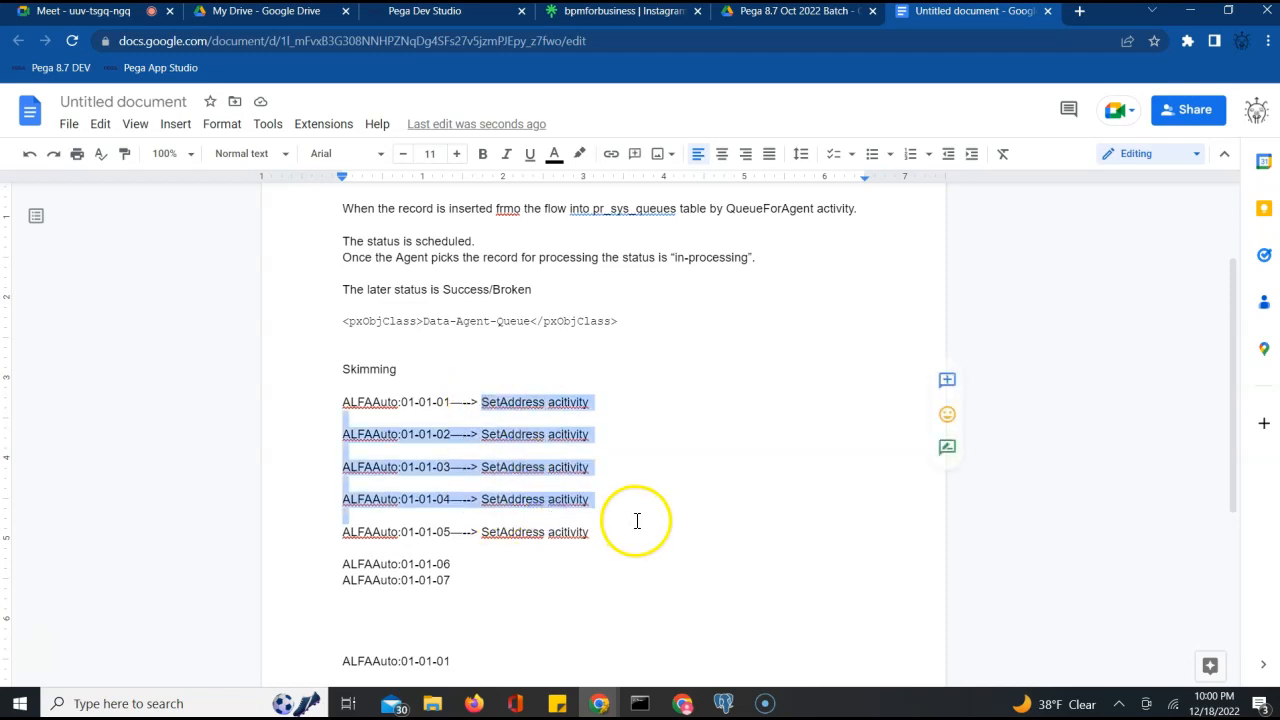
left_click(634, 518)
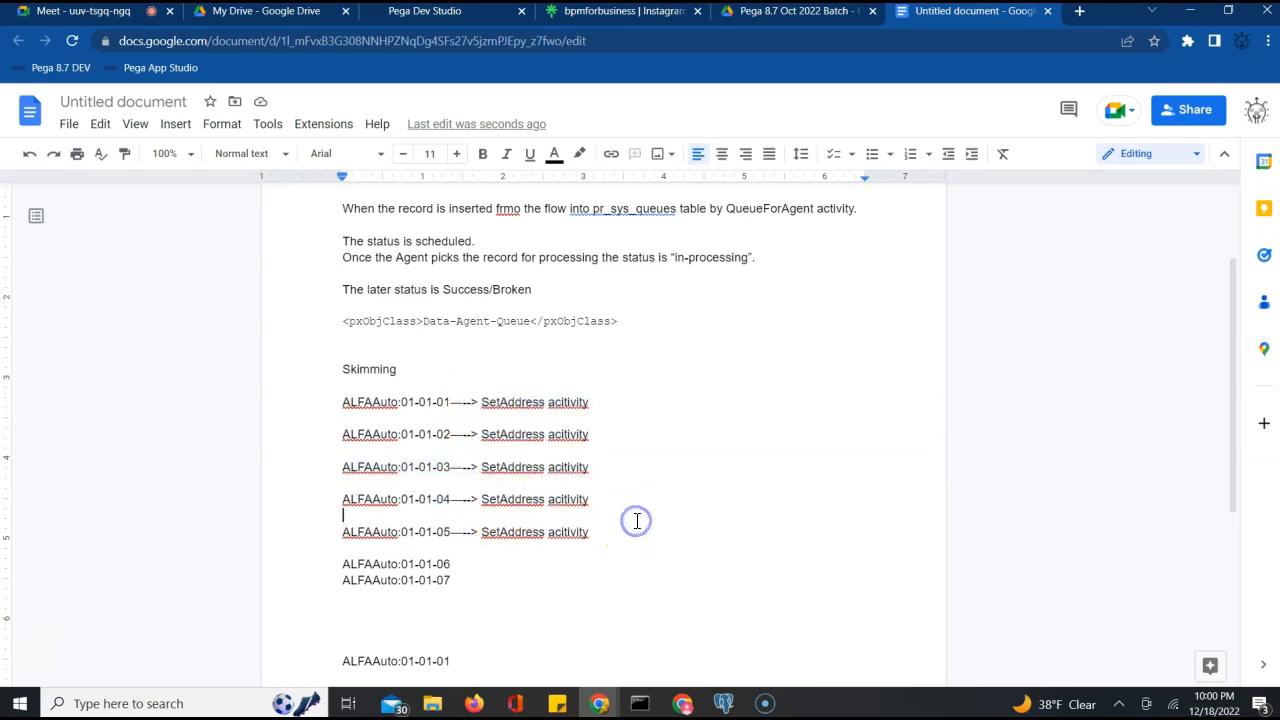
left_click(600, 394)
left_click(621, 401)
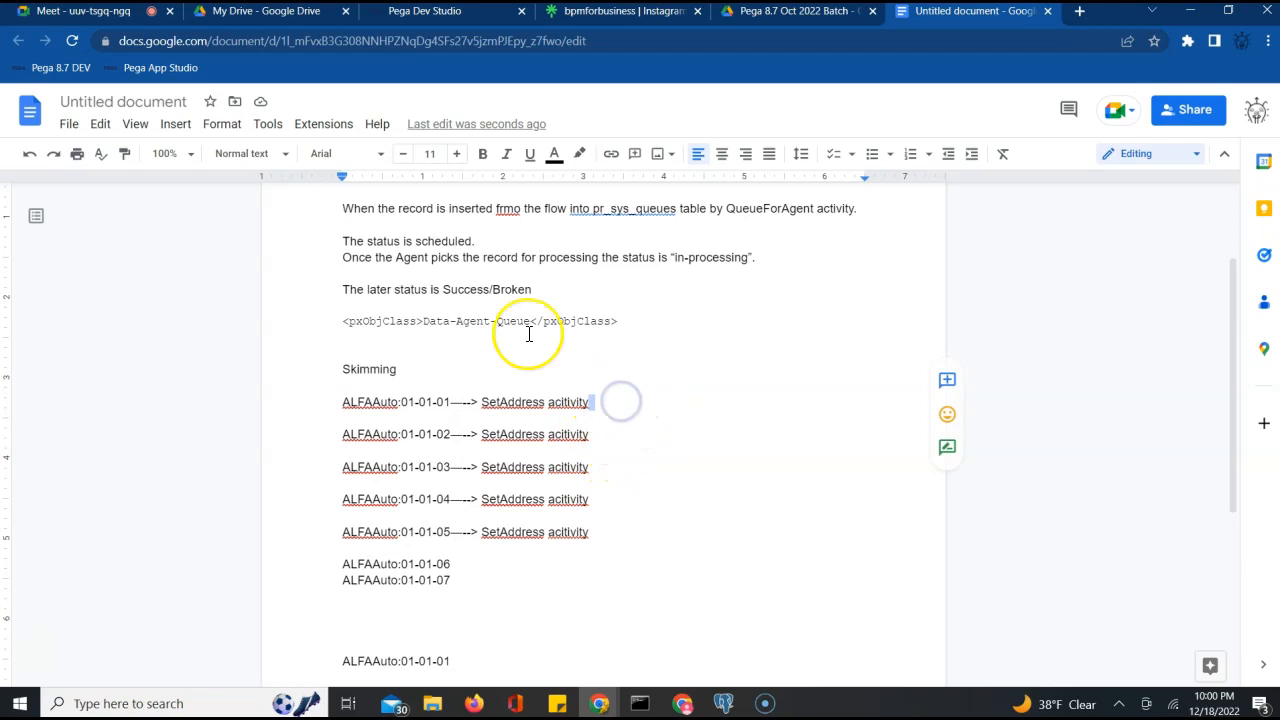
type(",")
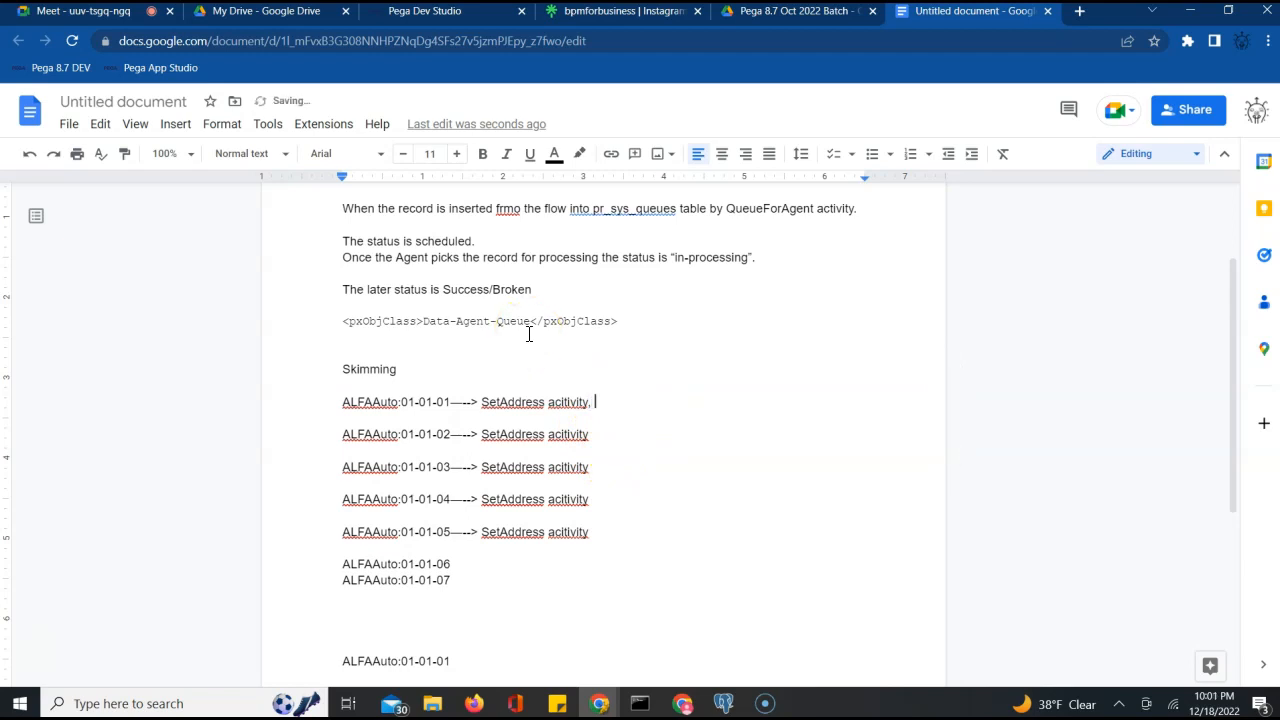
type(" cop")
key("BackSpace")
type("pyaddress")
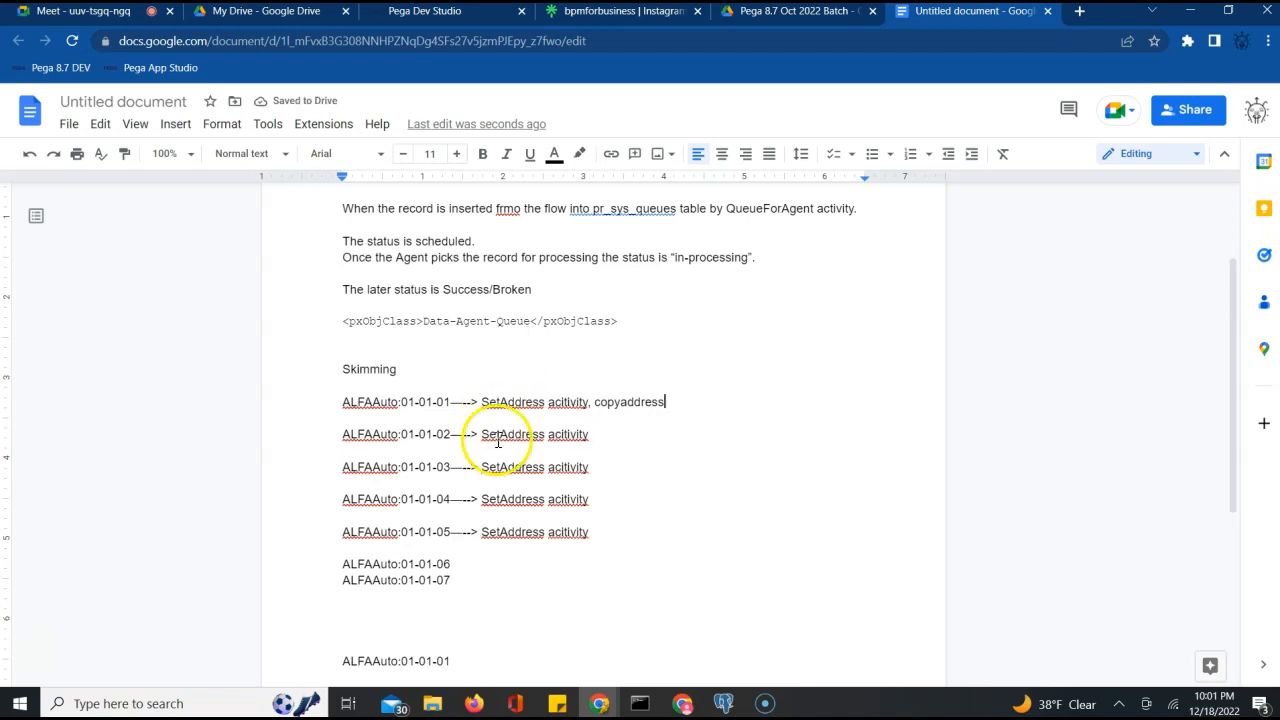
left_click(621, 467)
type(", ")
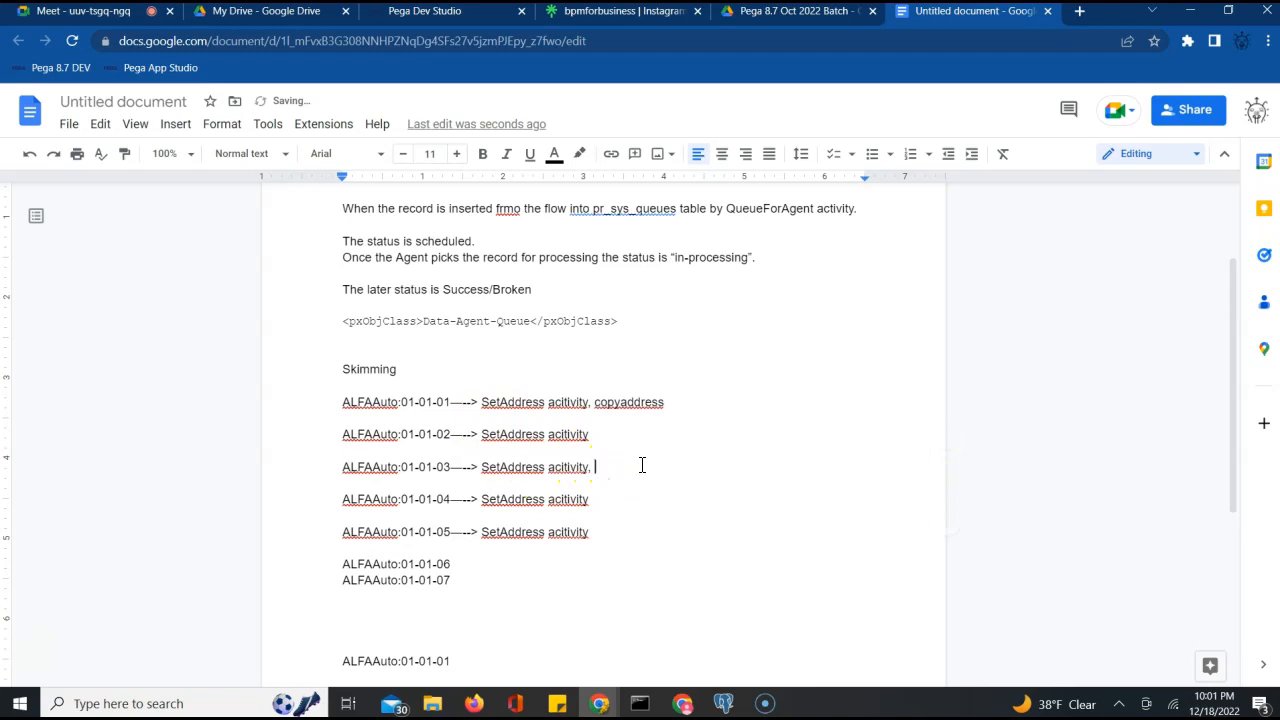
type("autovehidt")
left_click(641, 467)
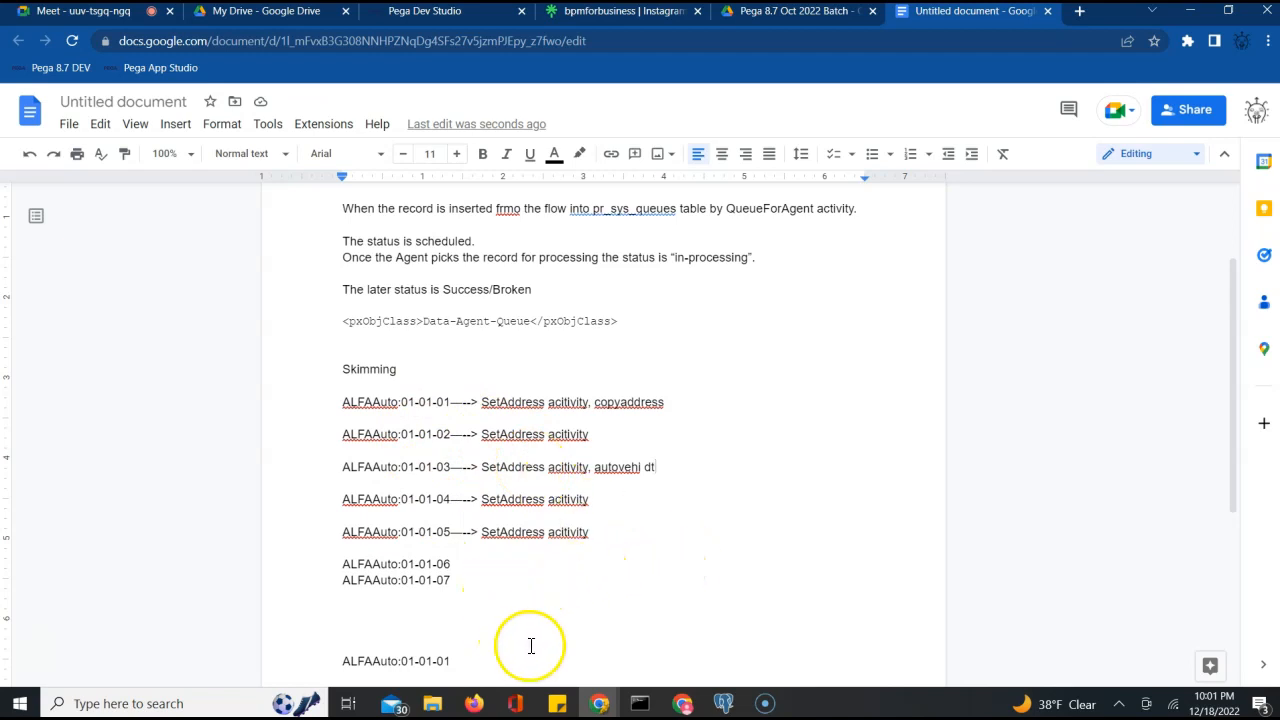
Add the lines '2 types of skimming' and 'Major and minor' below the ALFAAuto list
left_click(543, 590)
key("Return")
key("Return")
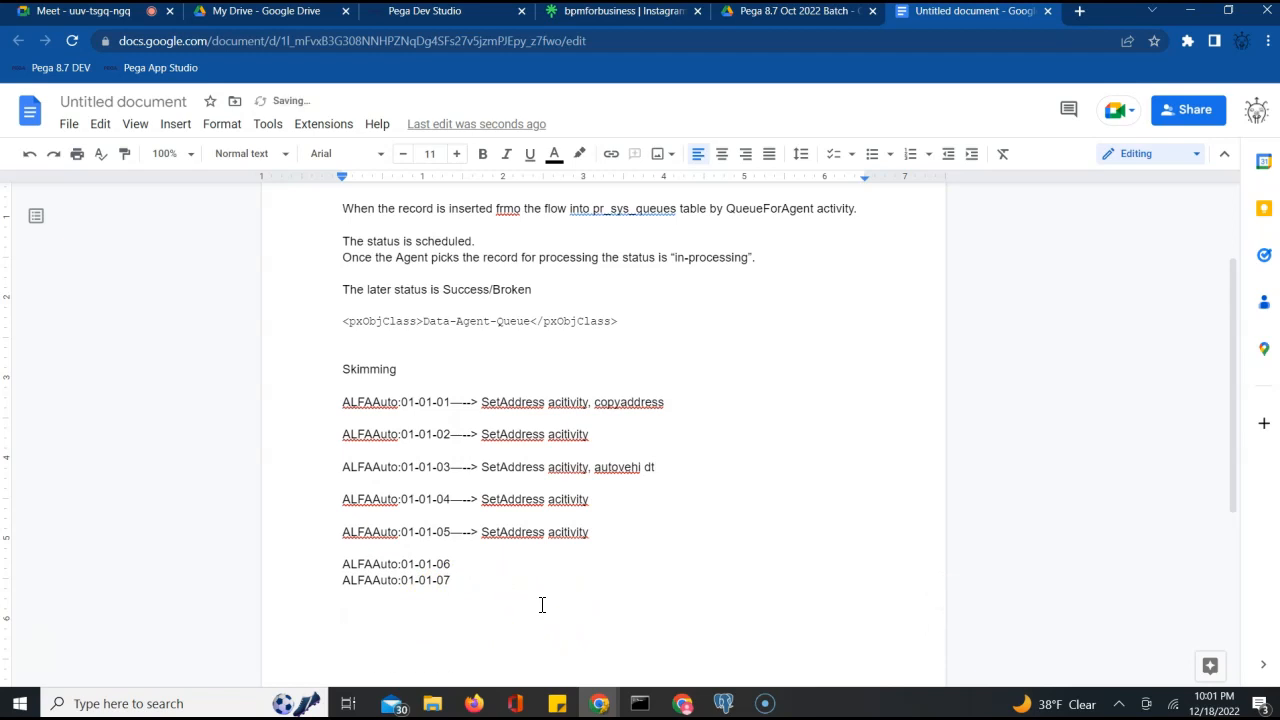
type("@Typ")
key("BackSpace")
key("BackSpace")
key("BackSpace")
key("BackSpace")
key("BackSpace")
key("Return")
key("Return")
type("2 types of skimming")
key("Return")
key("Return")
type("Major and minor")
Type examples 'Ex 01-01-02 our current verison', '01-02-01 minor skim' and '02-01-01 major skim'
key("Return")
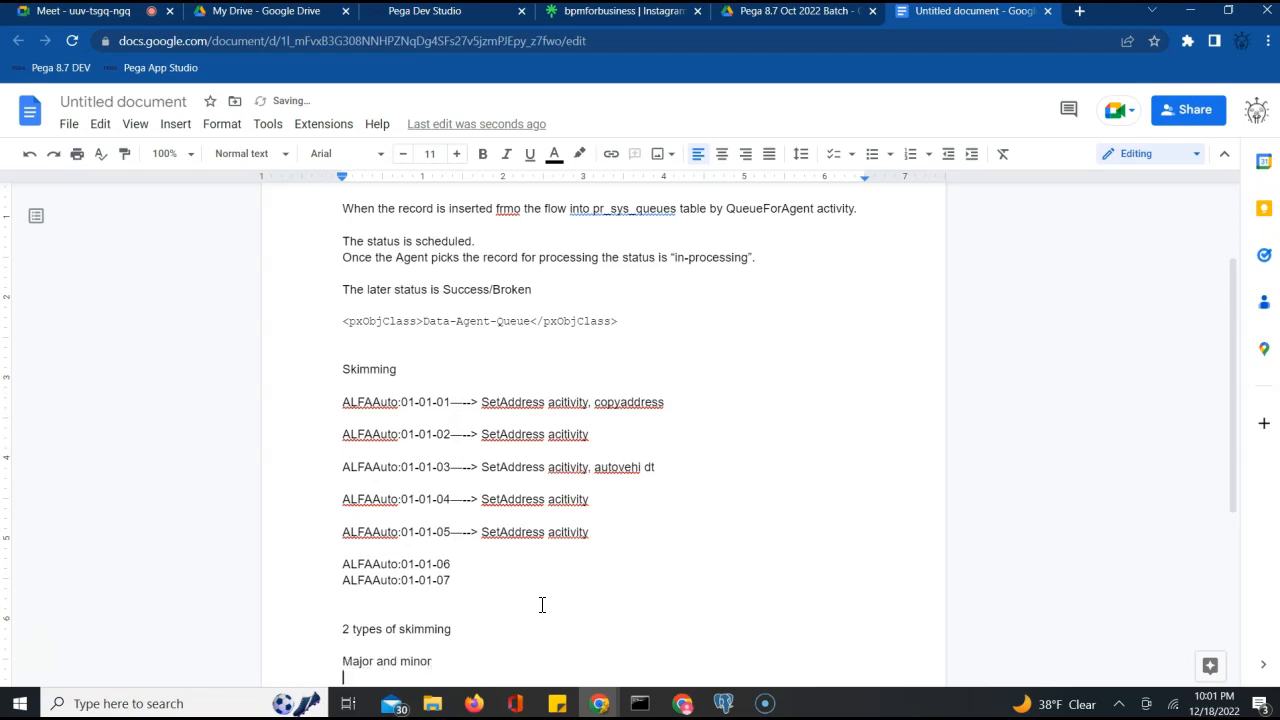
key("Return")
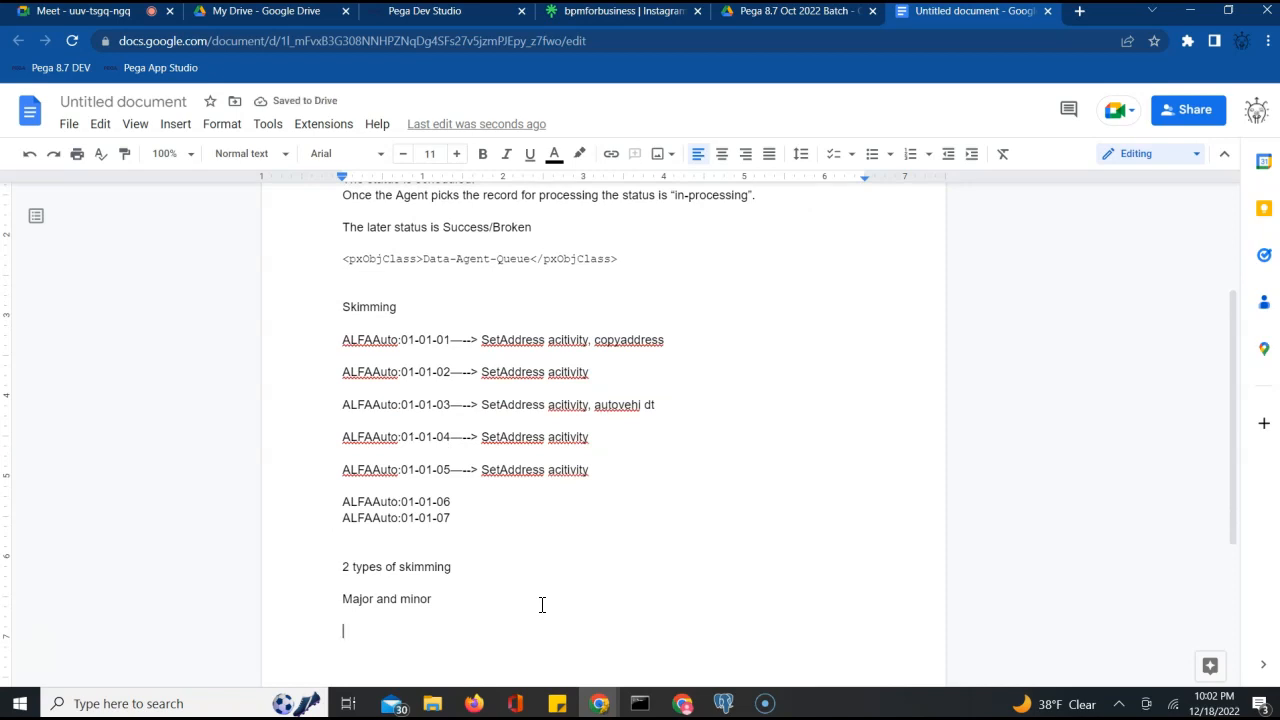
type("Ex 01-0")
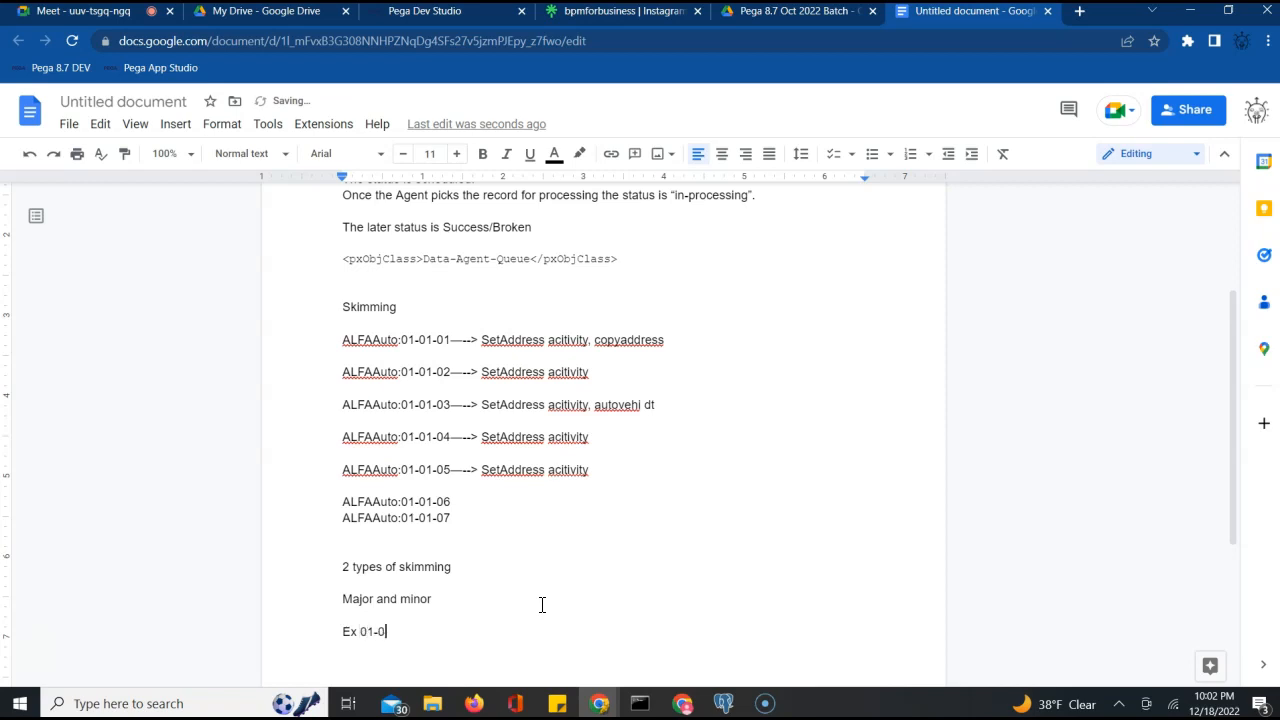
type("1-02")
type("our current verison")
key("Return")
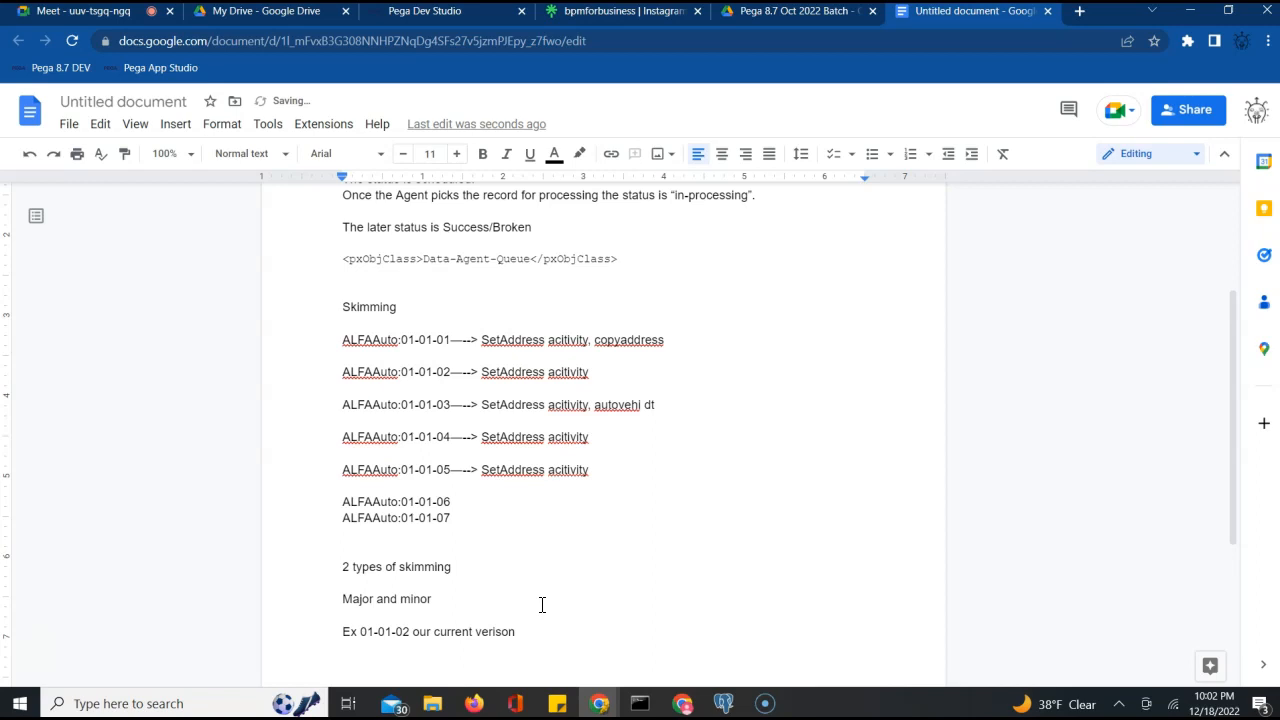
type("01-02-01 minor skim")
key("Return")
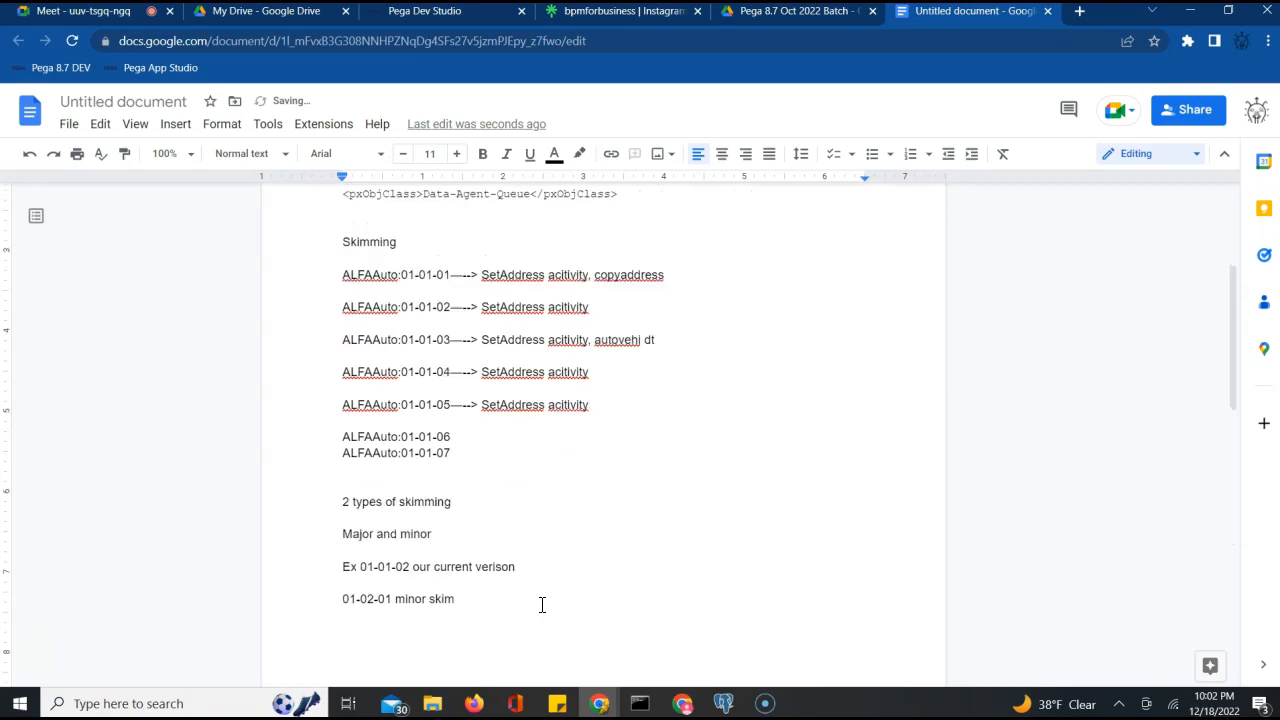
type("02-01-01 major skim")
left_click(548, 608)
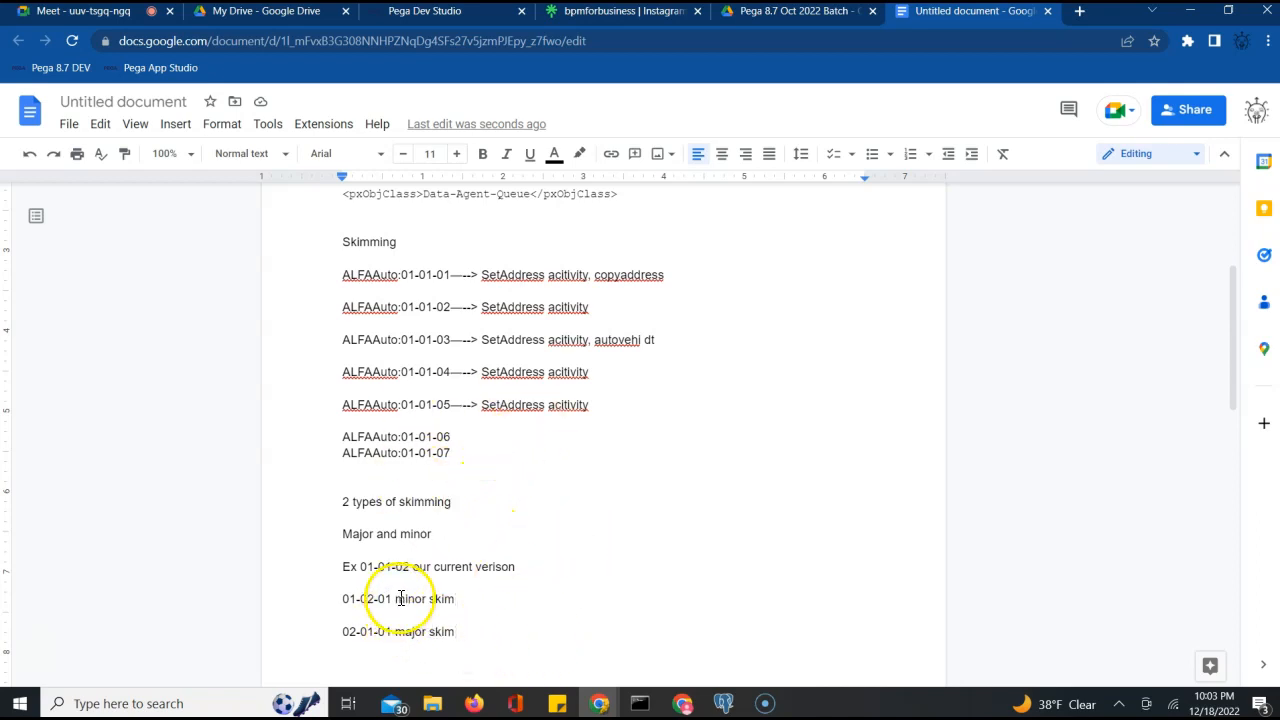
left_click(370, 598)
triple_click(367, 600)
left_click(368, 603)
double_click(368, 603)
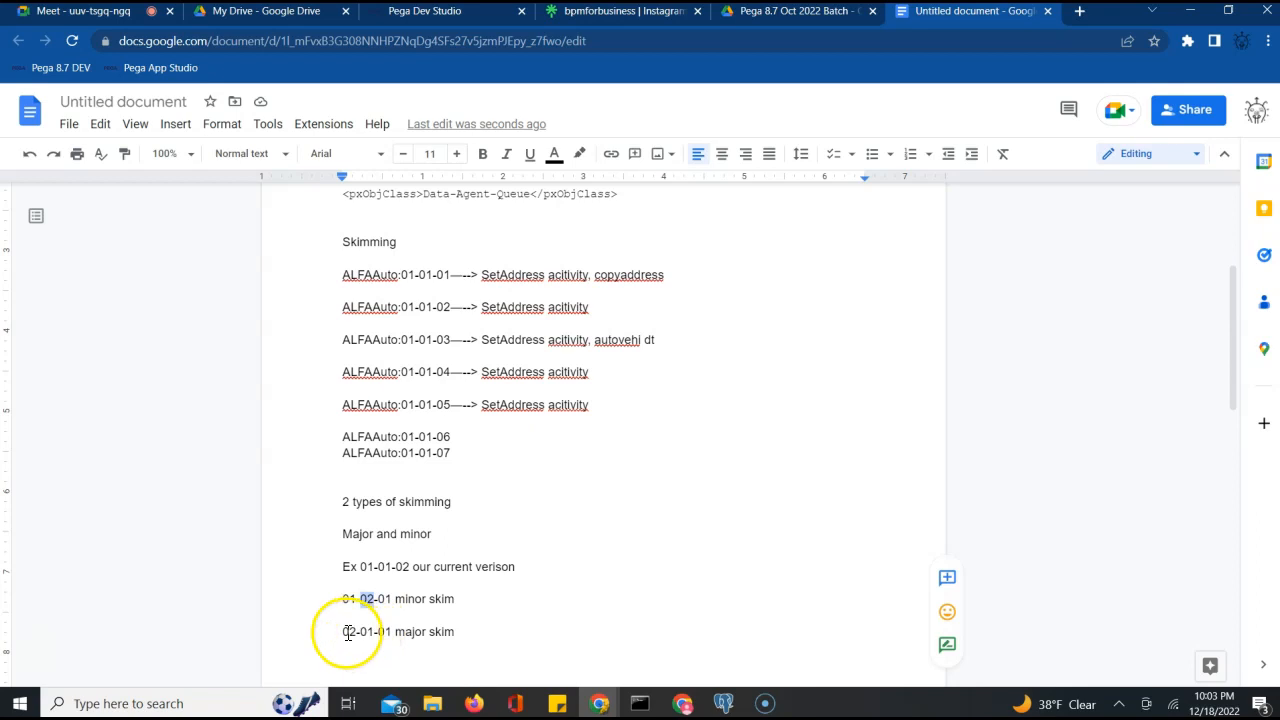
left_click(346, 632)
double_click(346, 632)
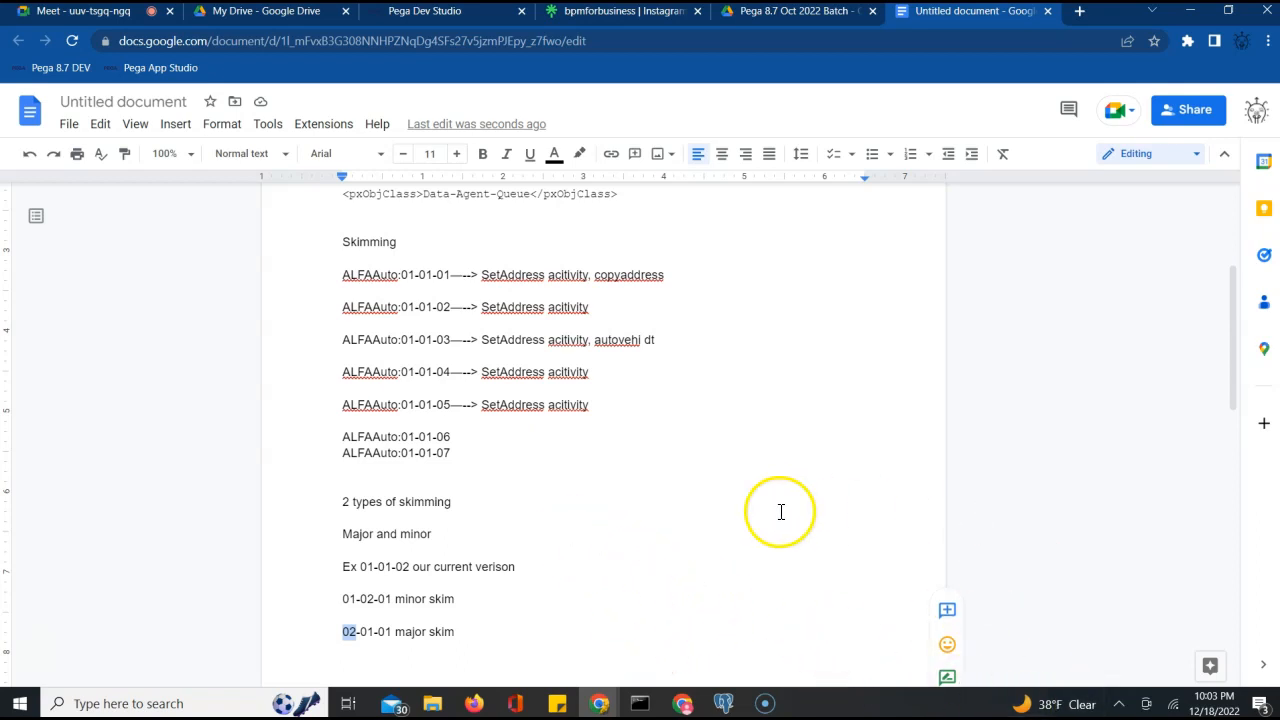
Open the checked-out OpenAPIConnector Connect REST rule from the checked-out records list, then reopen that list
left_click(441, 24)
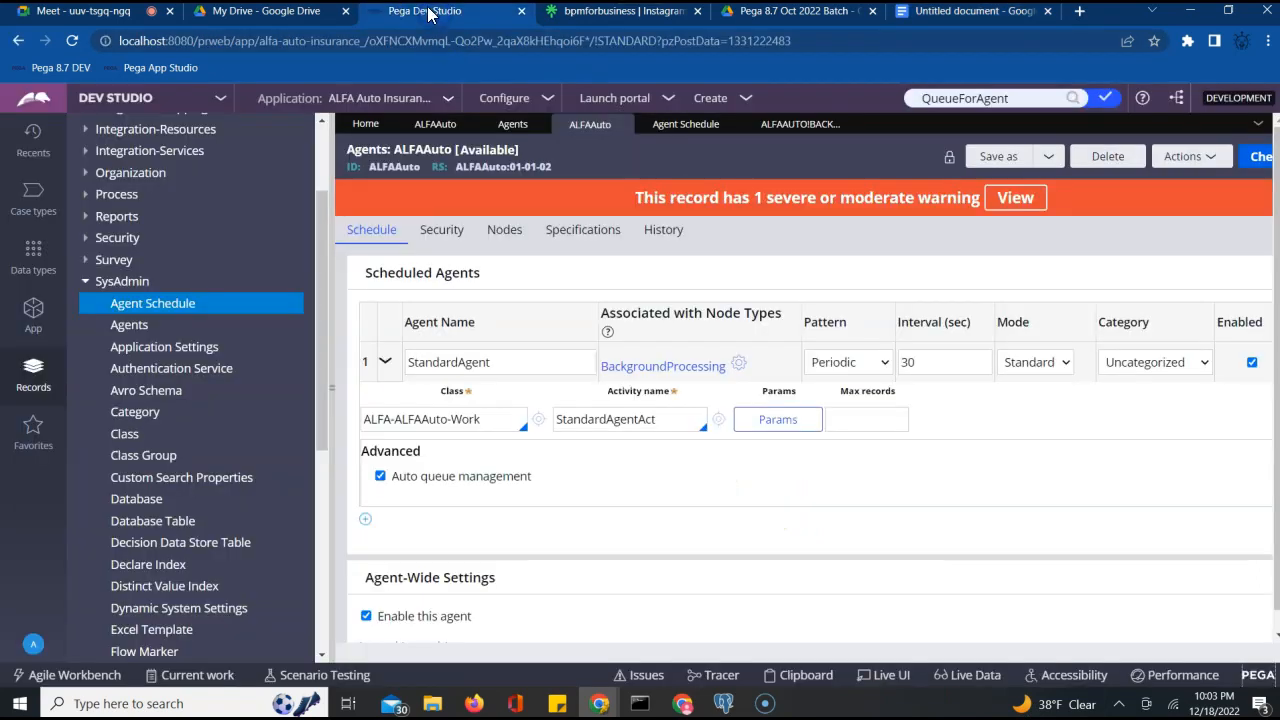
left_click(1106, 97)
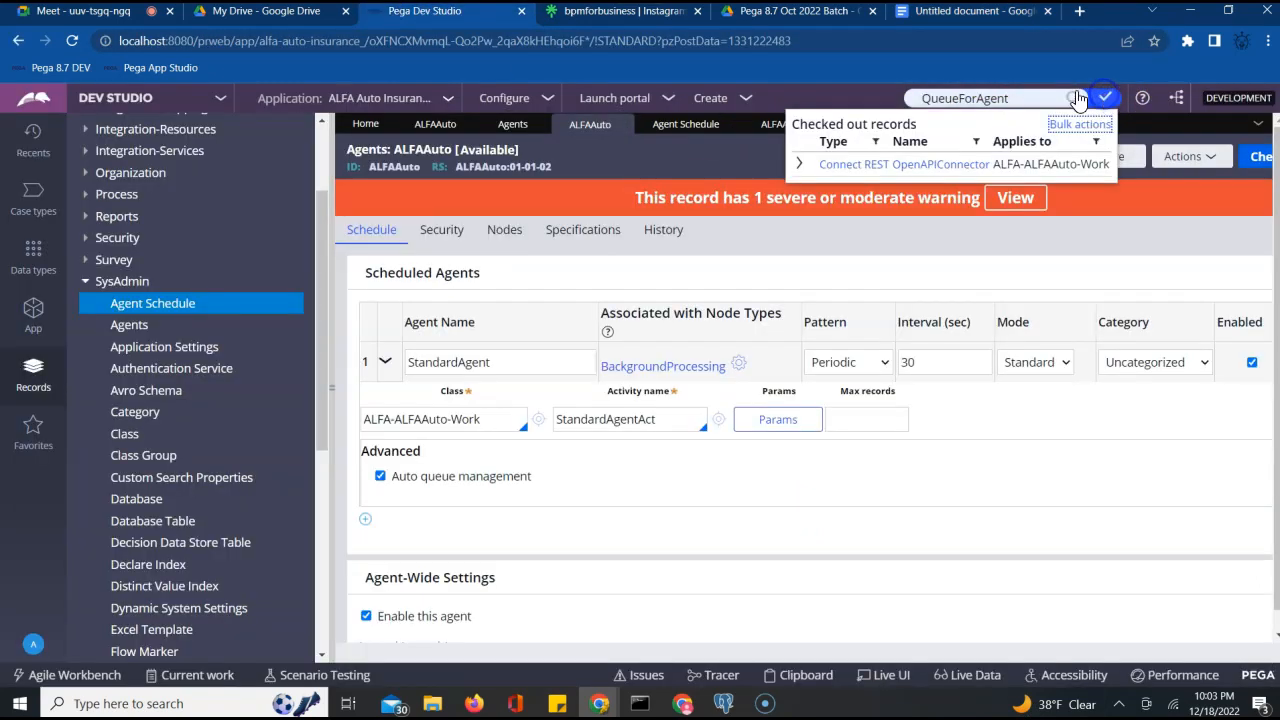
left_click(916, 166)
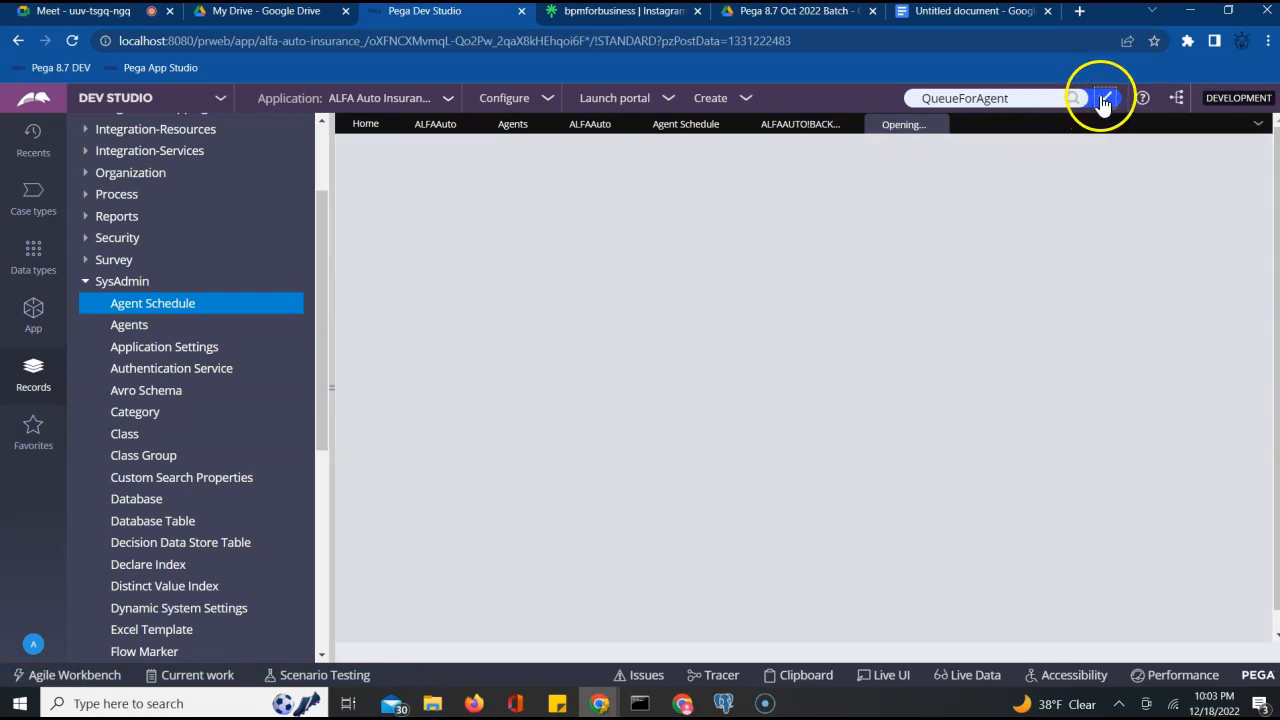
left_click(1104, 99)
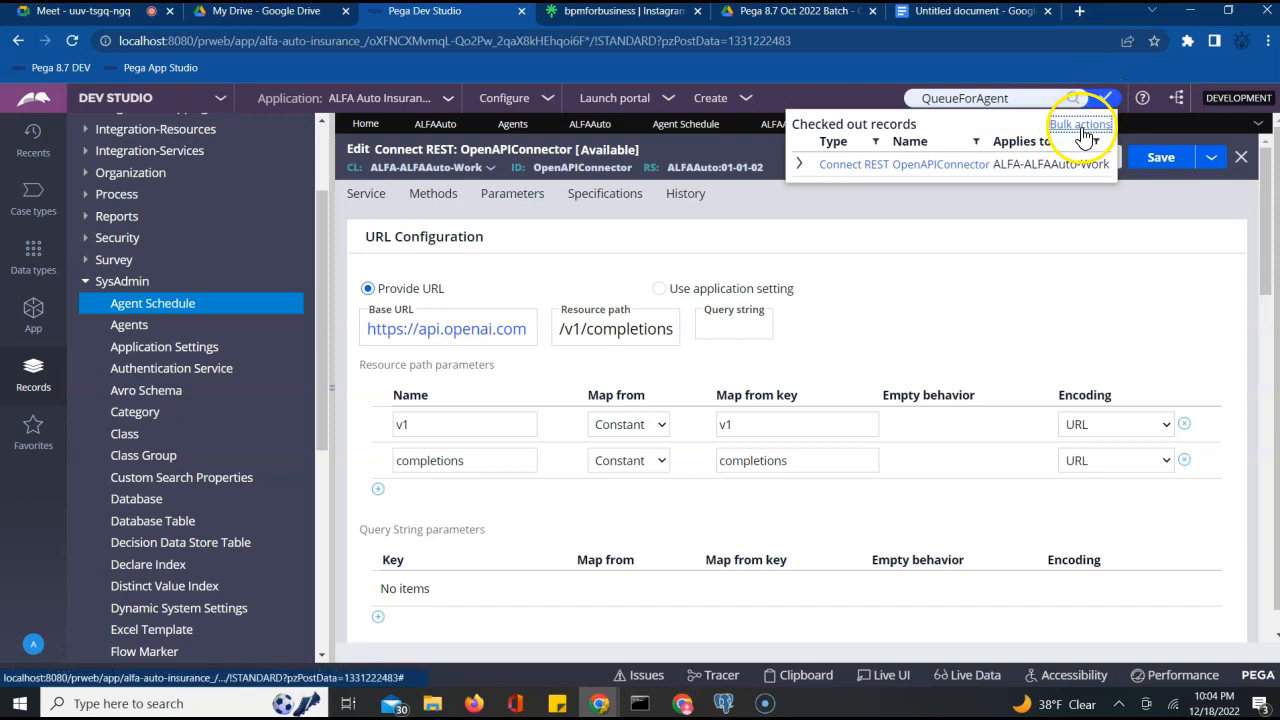
Bulk check in all checked-out rules with the comment 'Wip' and close the list
left_click(1085, 127)
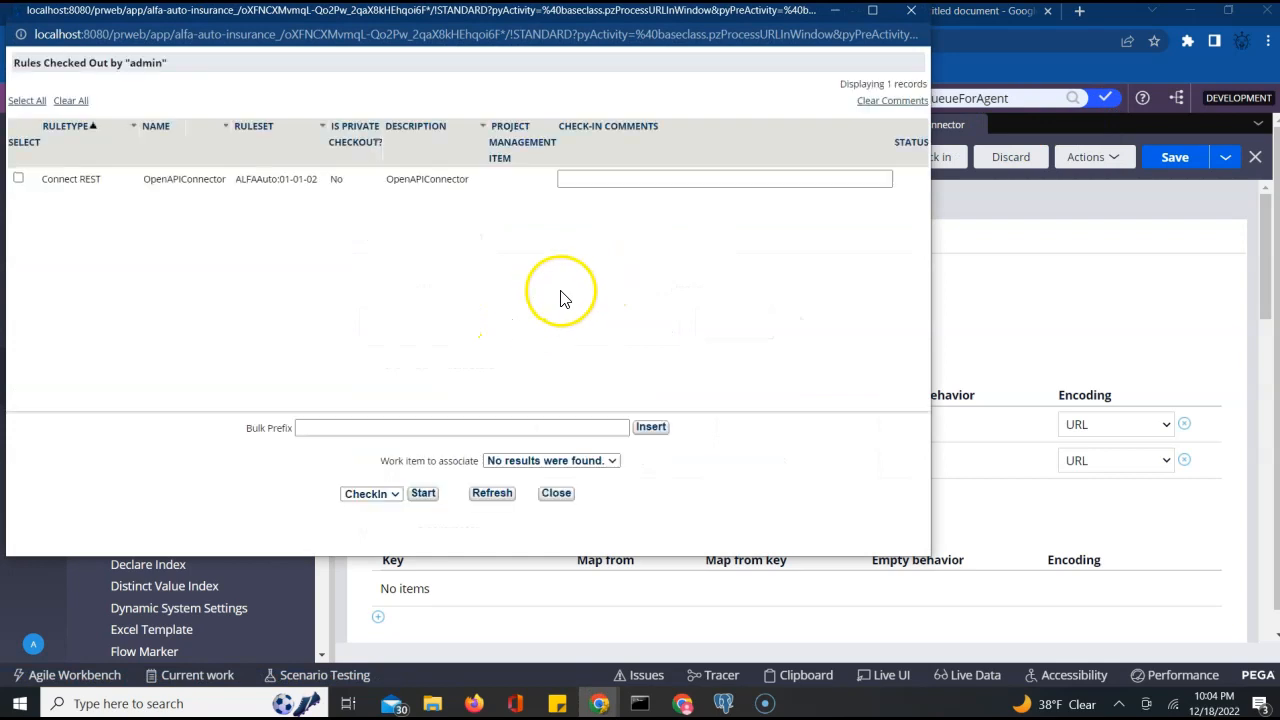
left_click(362, 425)
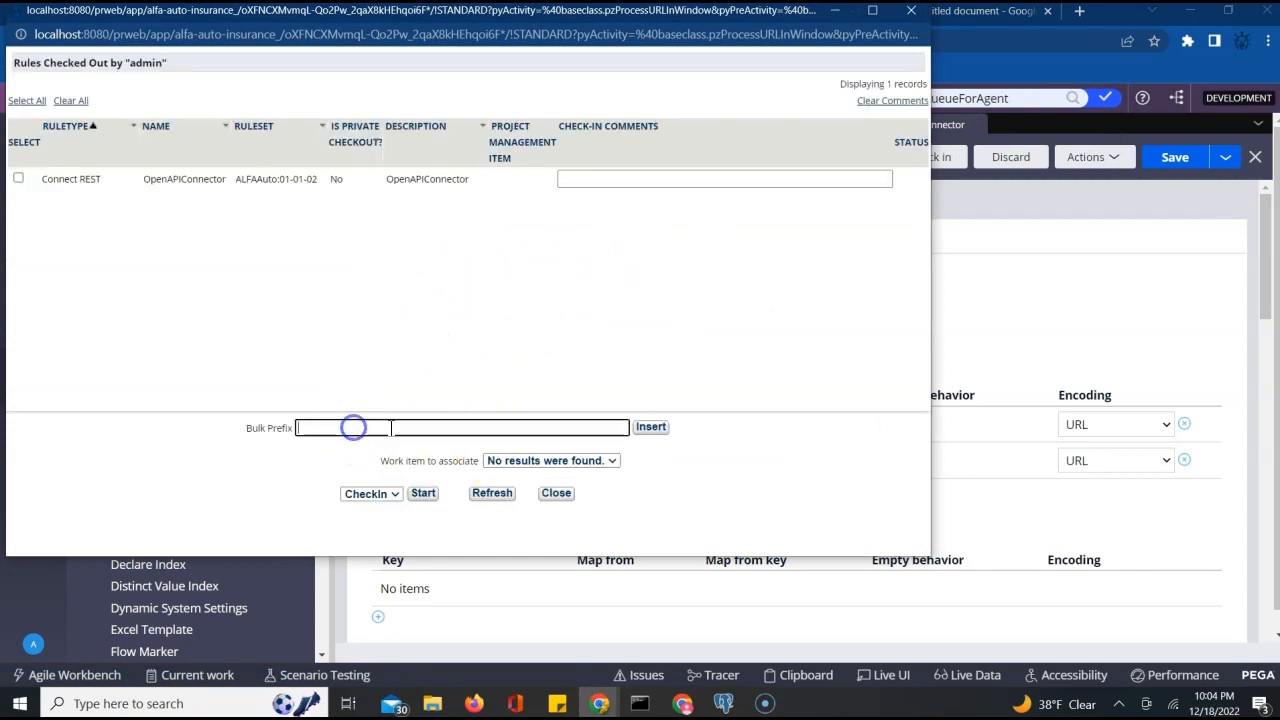
type("Wip")
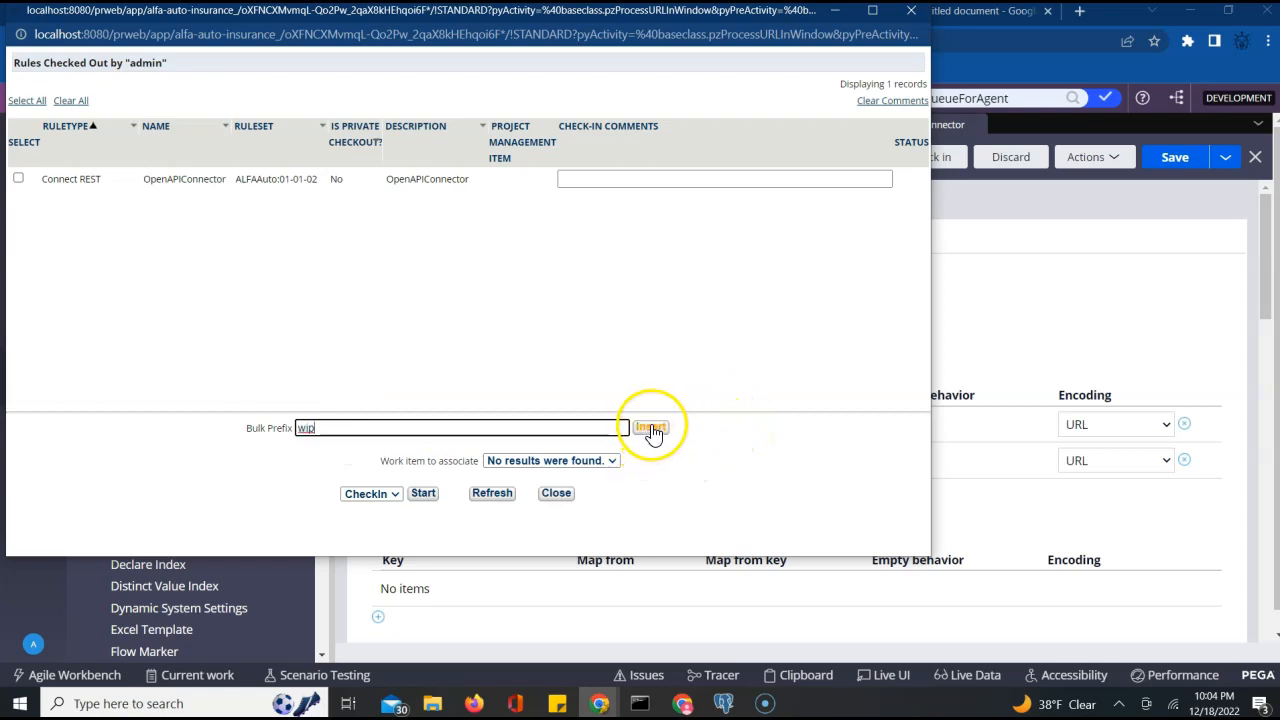
left_click(26, 100)
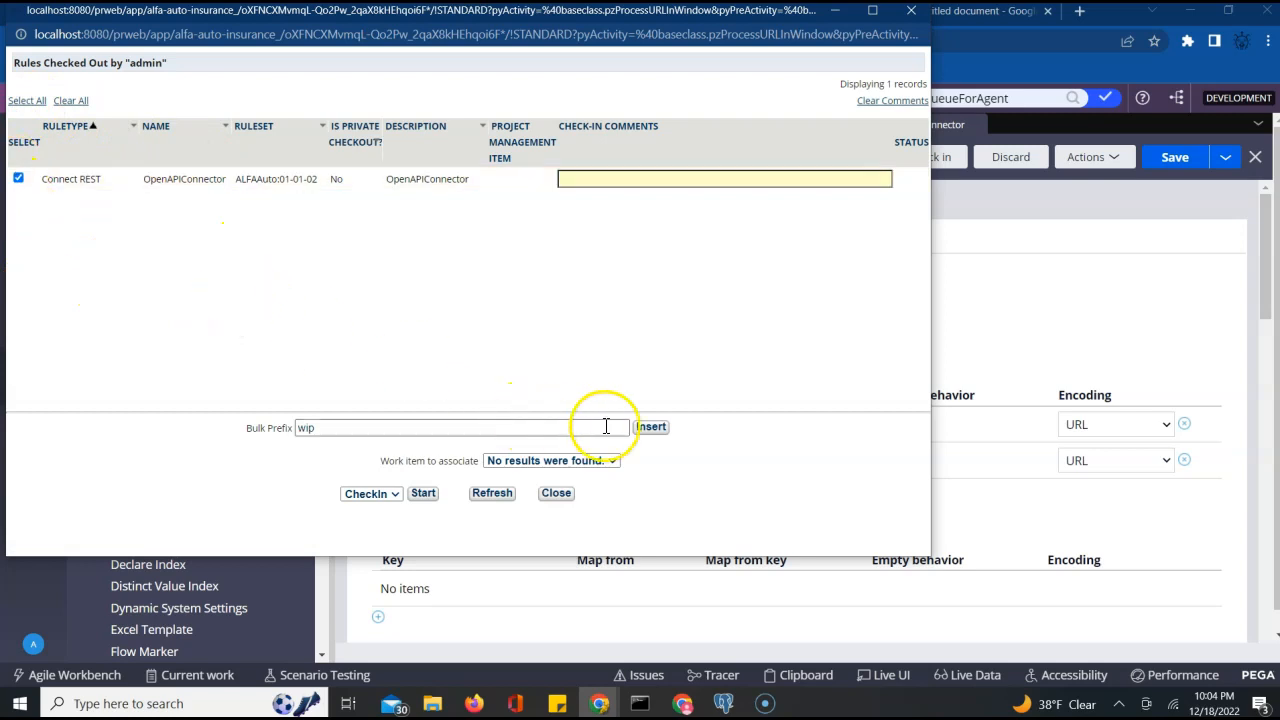
left_click(652, 430)
left_click(422, 494)
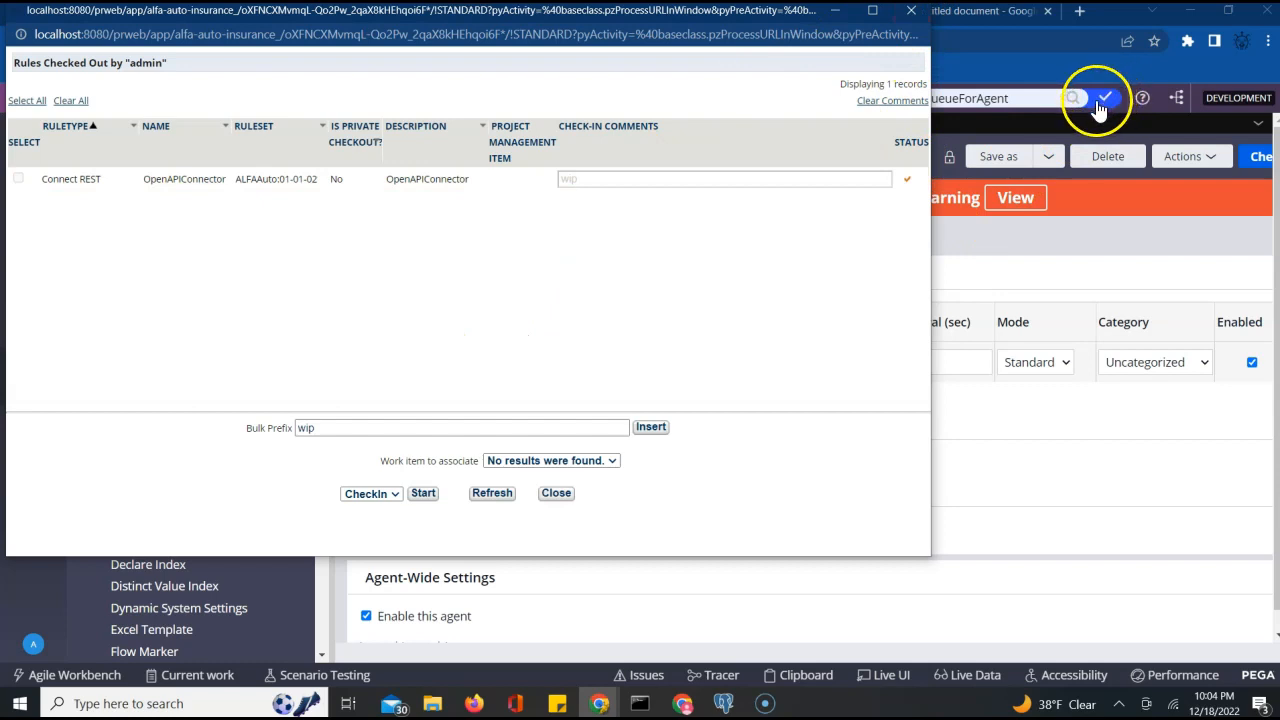
left_click(914, 18)
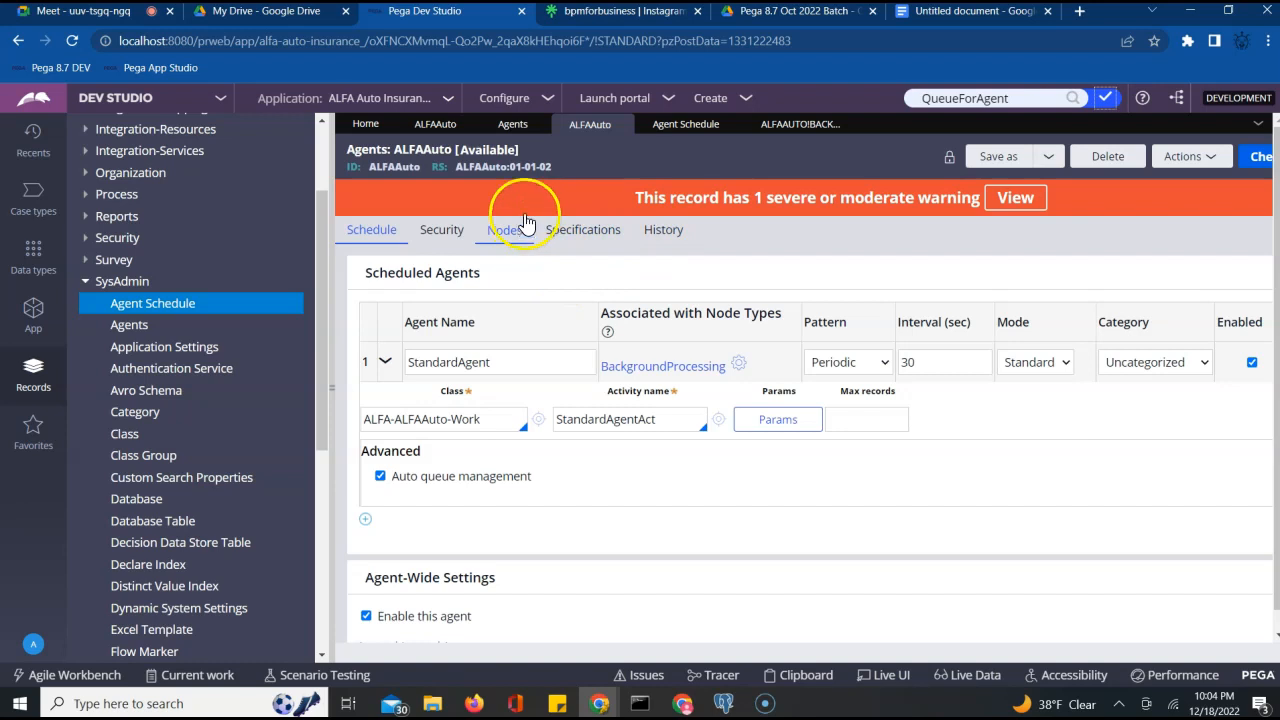
Open the ALFAAuto ruleset, lock version 01-01-02 with a password, and save the ruleset
left_click(510, 168)
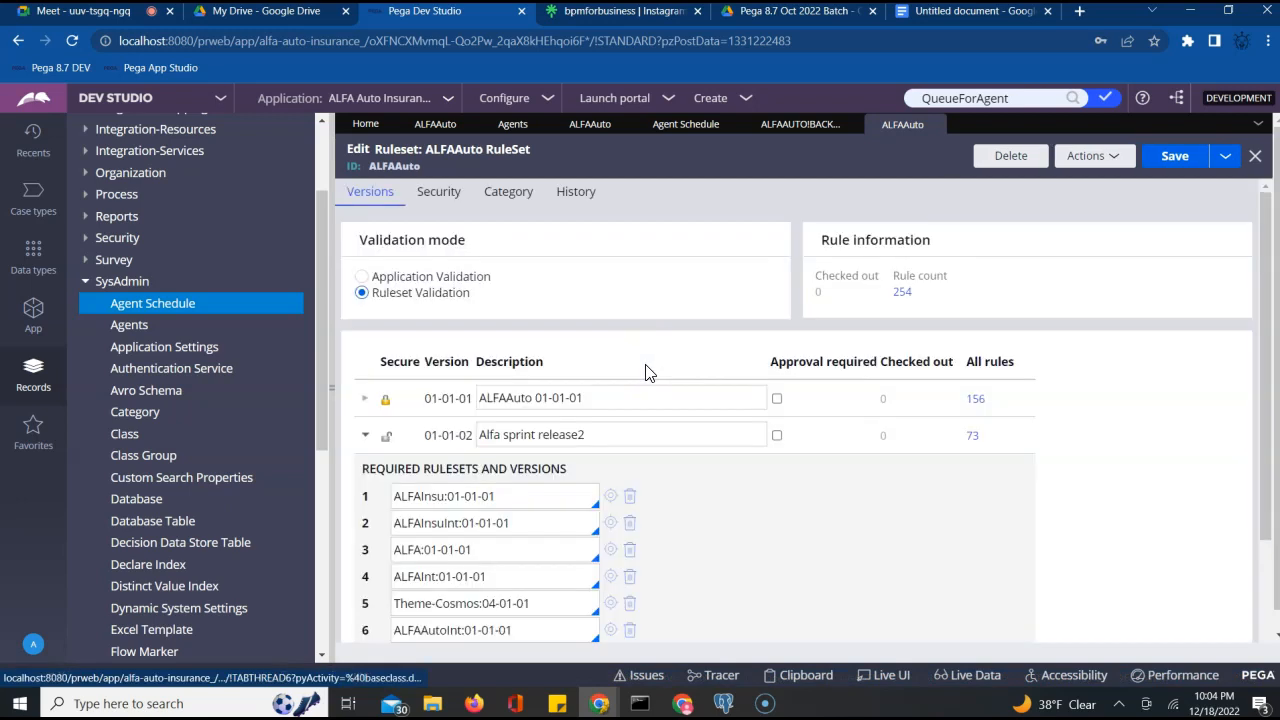
left_click(366, 435)
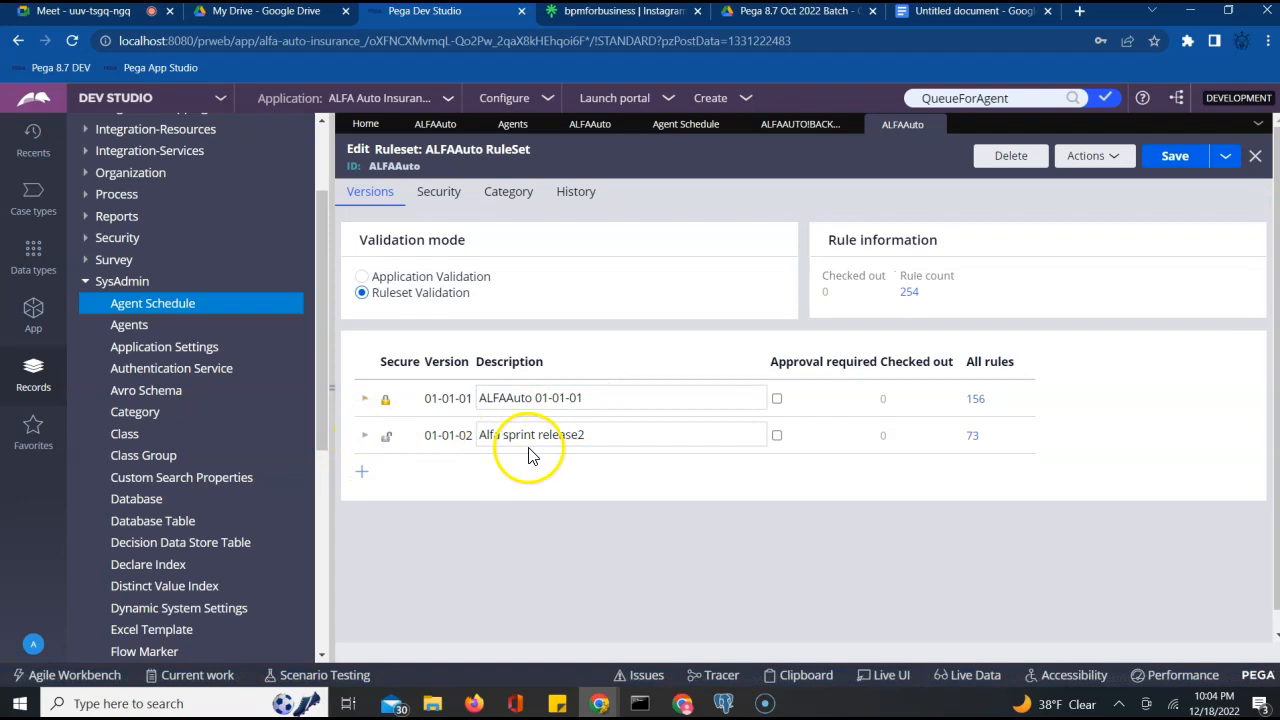
left_click(365, 435)
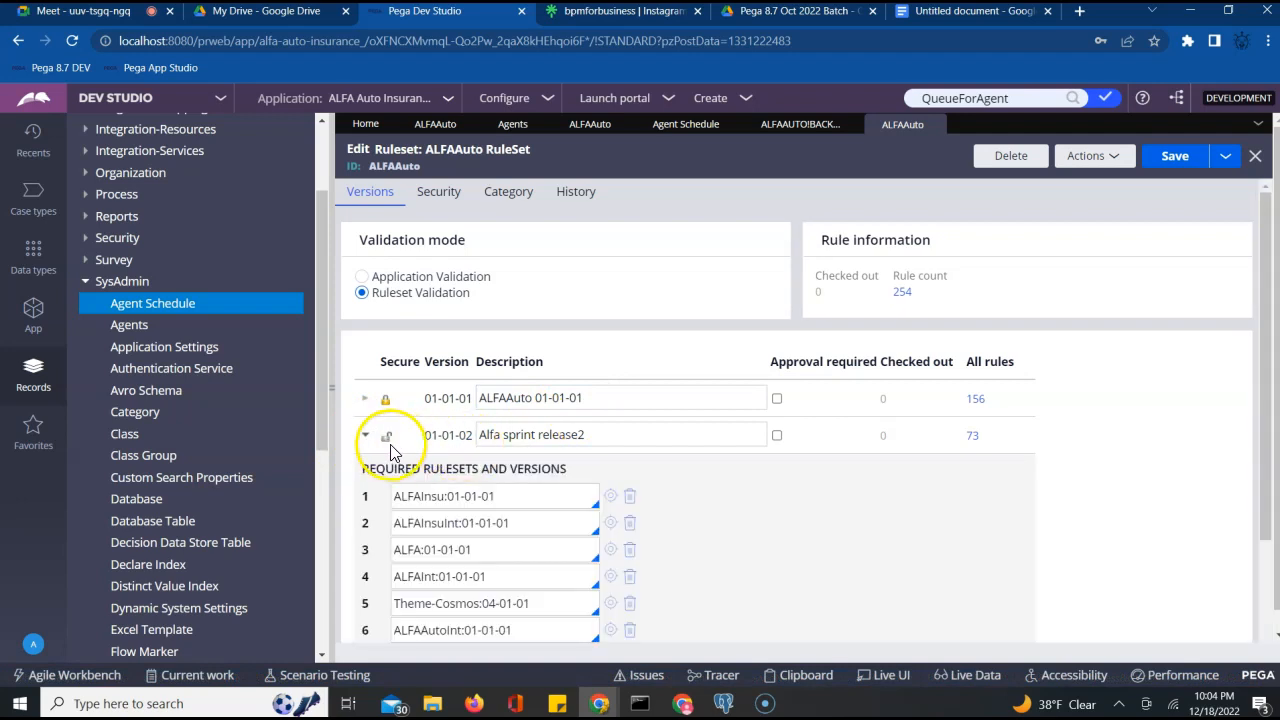
scroll(600, 510, "down", 3)
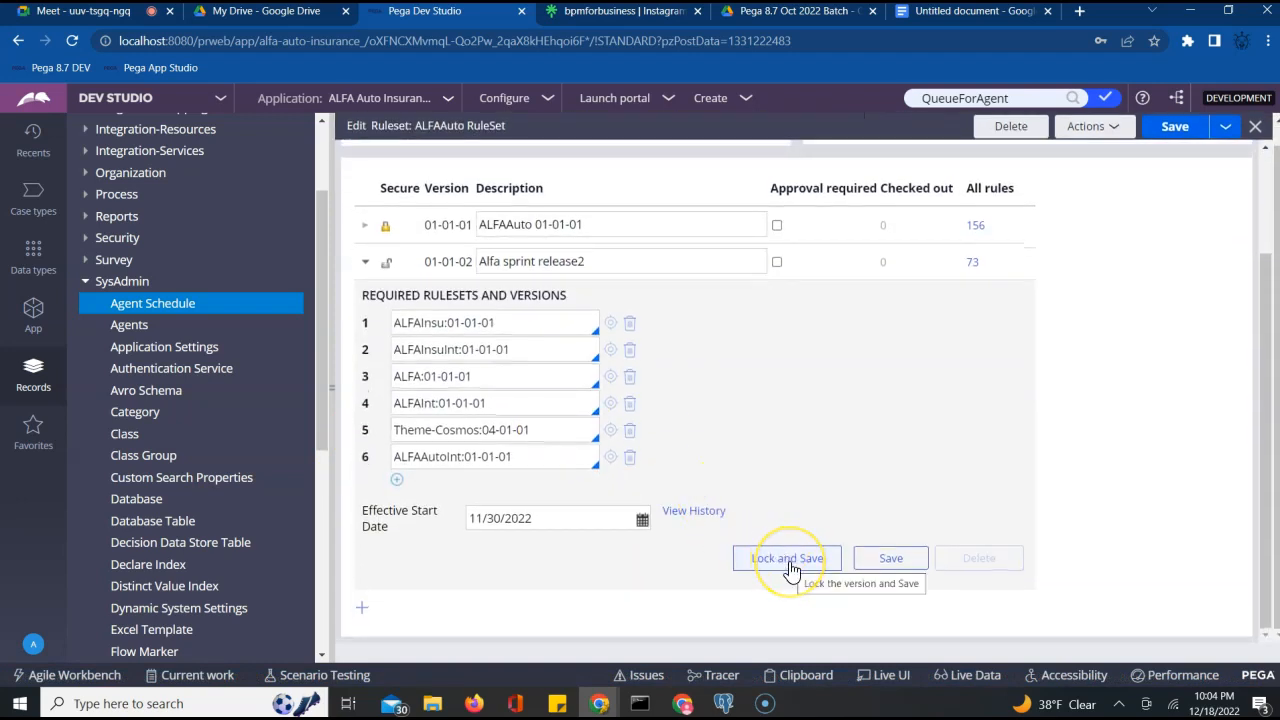
left_click(828, 559)
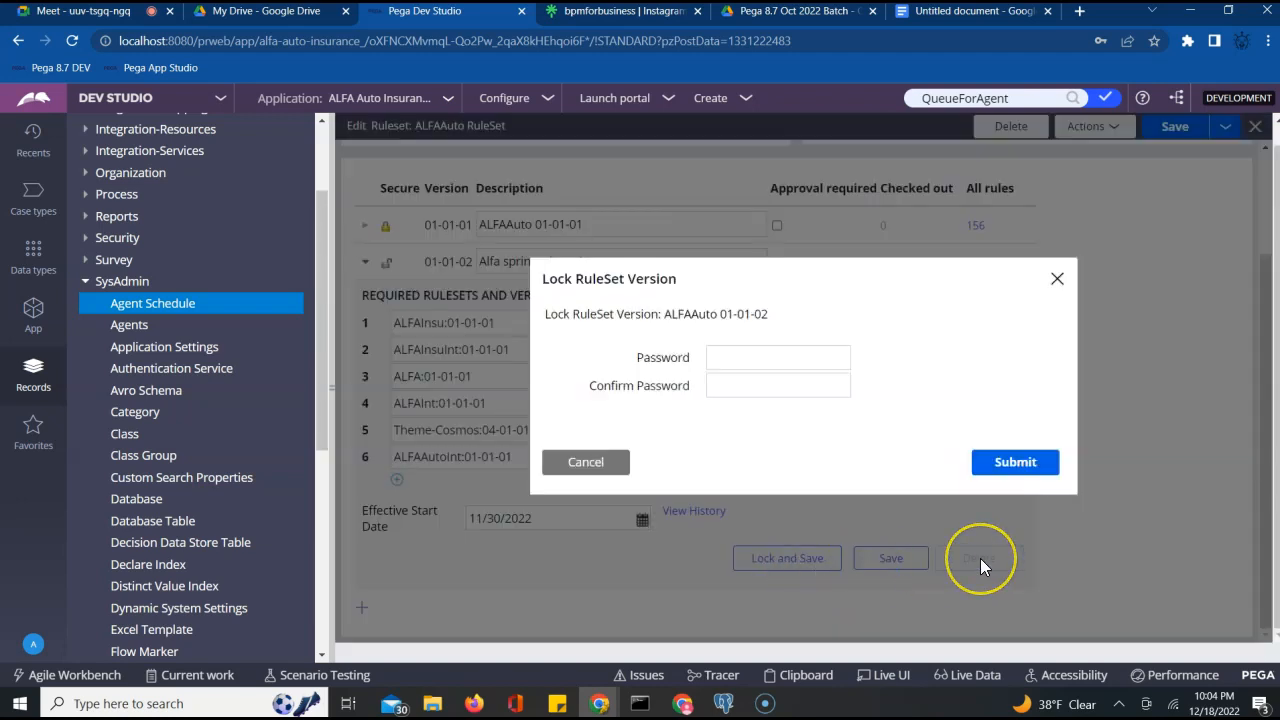
left_click(754, 358)
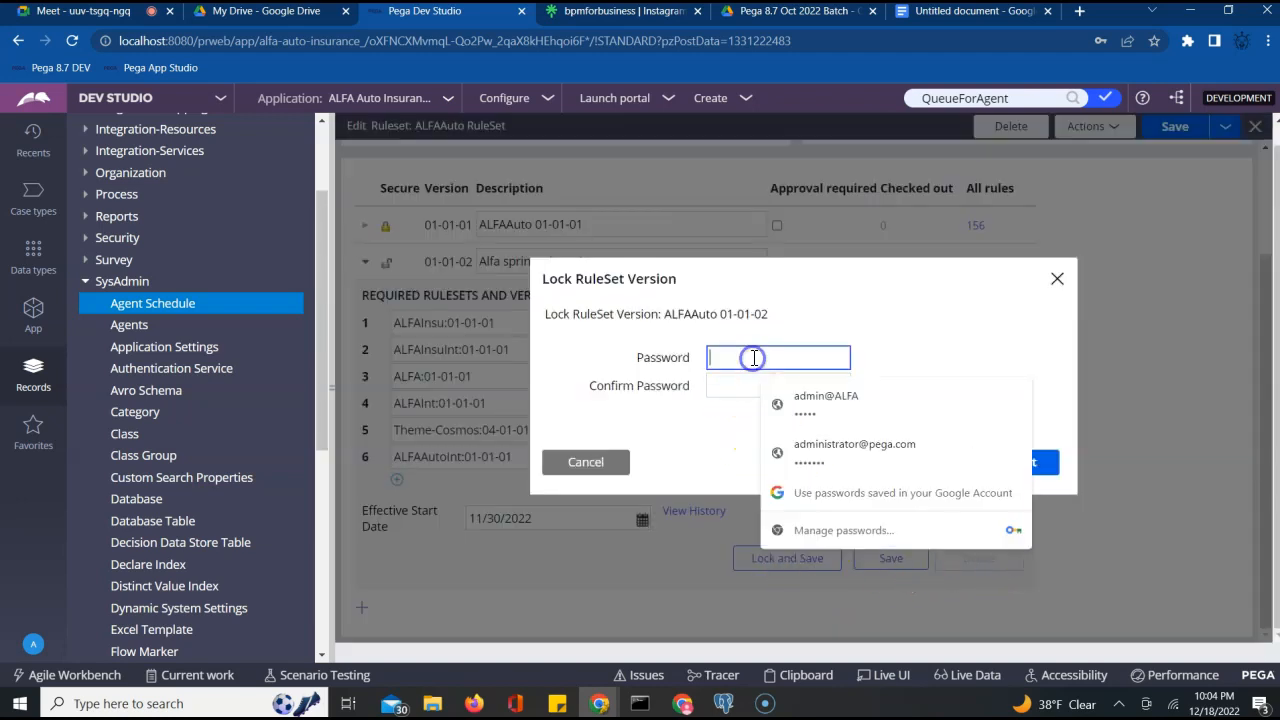
key("Tab")
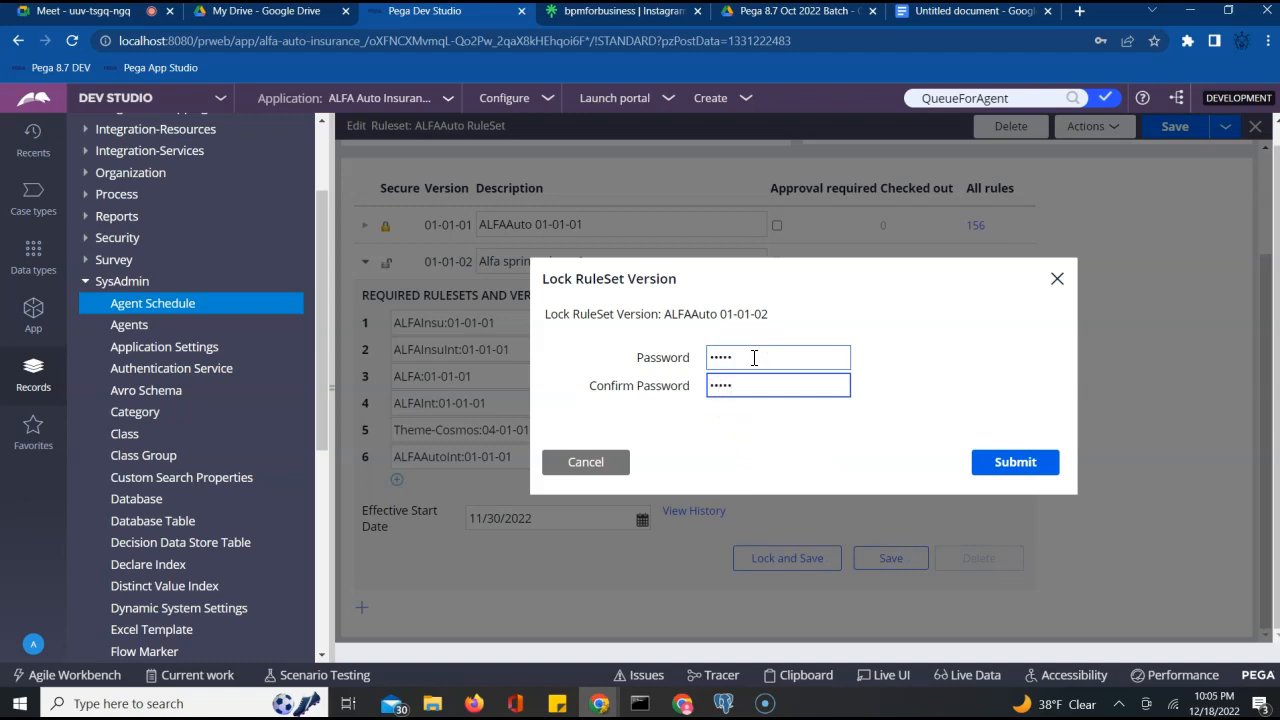
left_click(1020, 460)
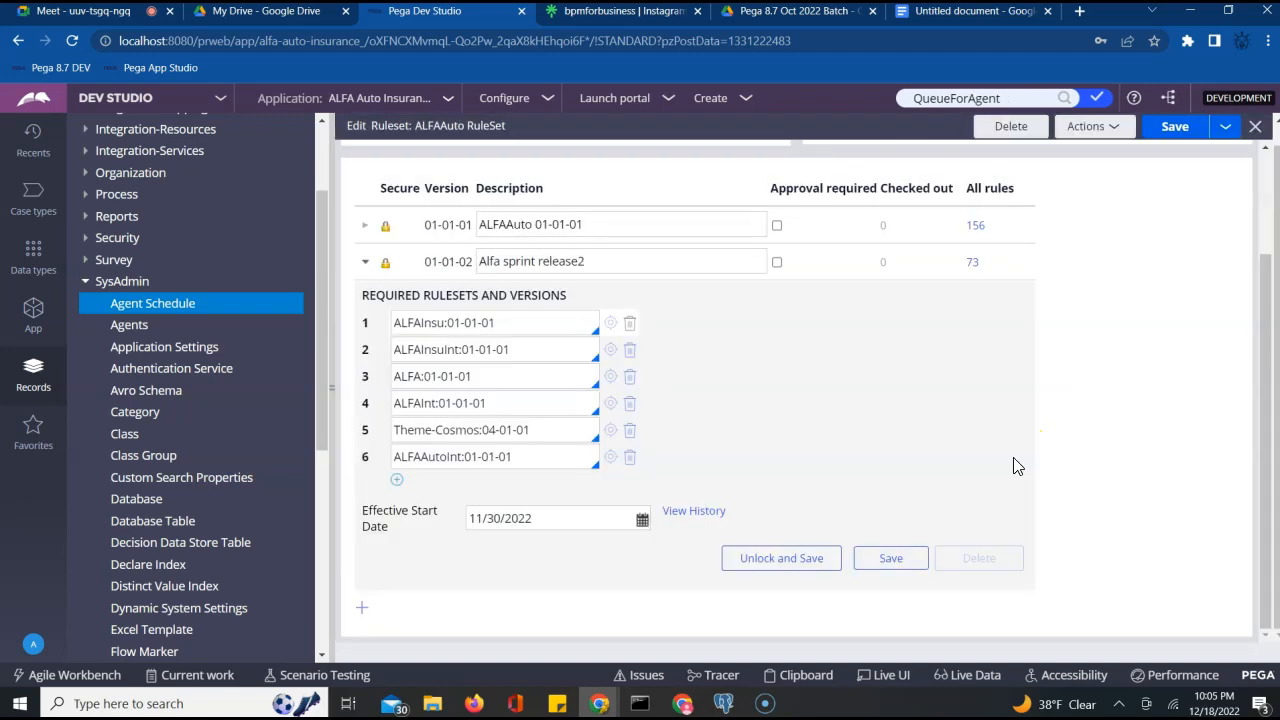
left_click(1163, 133)
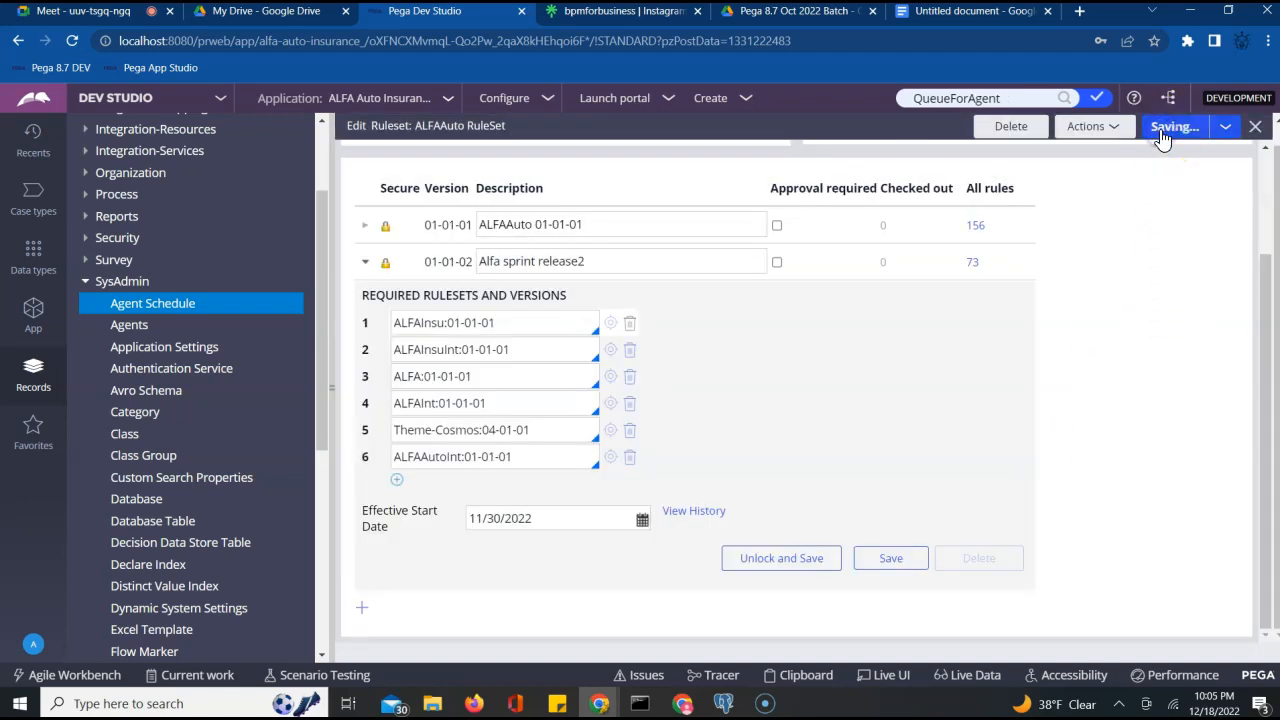
scroll(1115, 400, "up", 2)
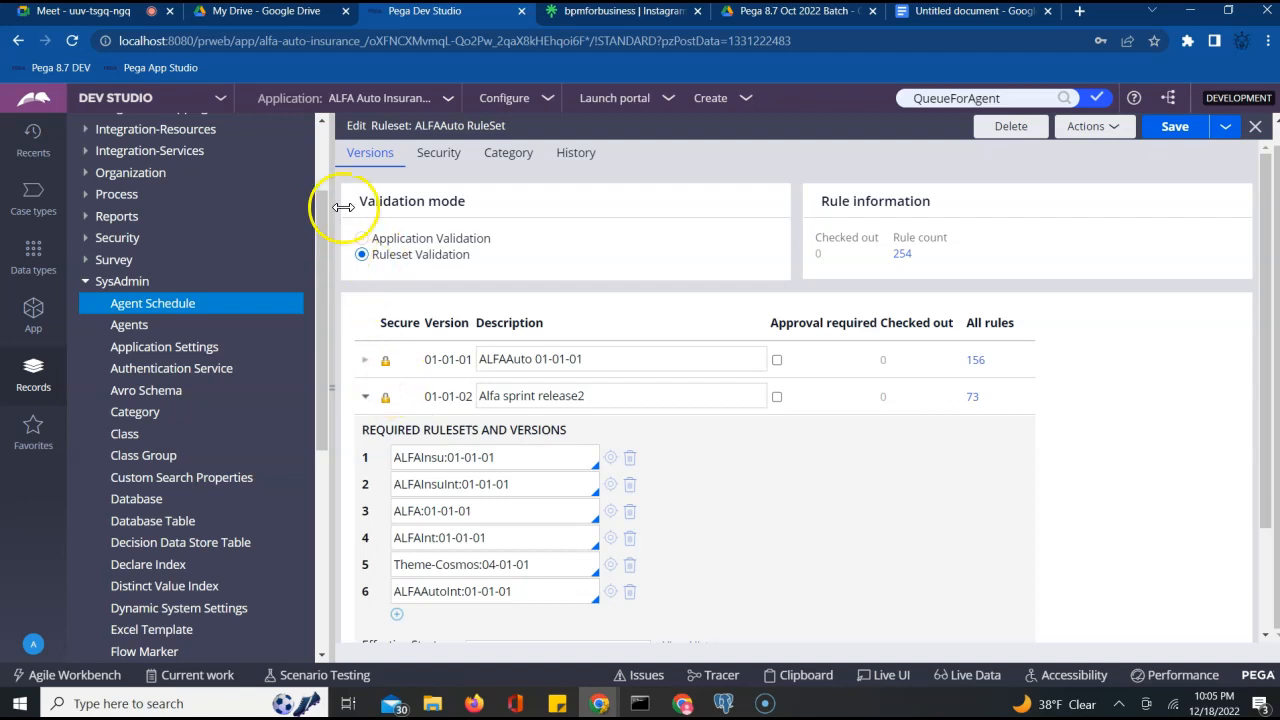
Open the System: Refactor RuleSets utilities via Configure > System > Refactor > RuleSets
left_click(527, 107)
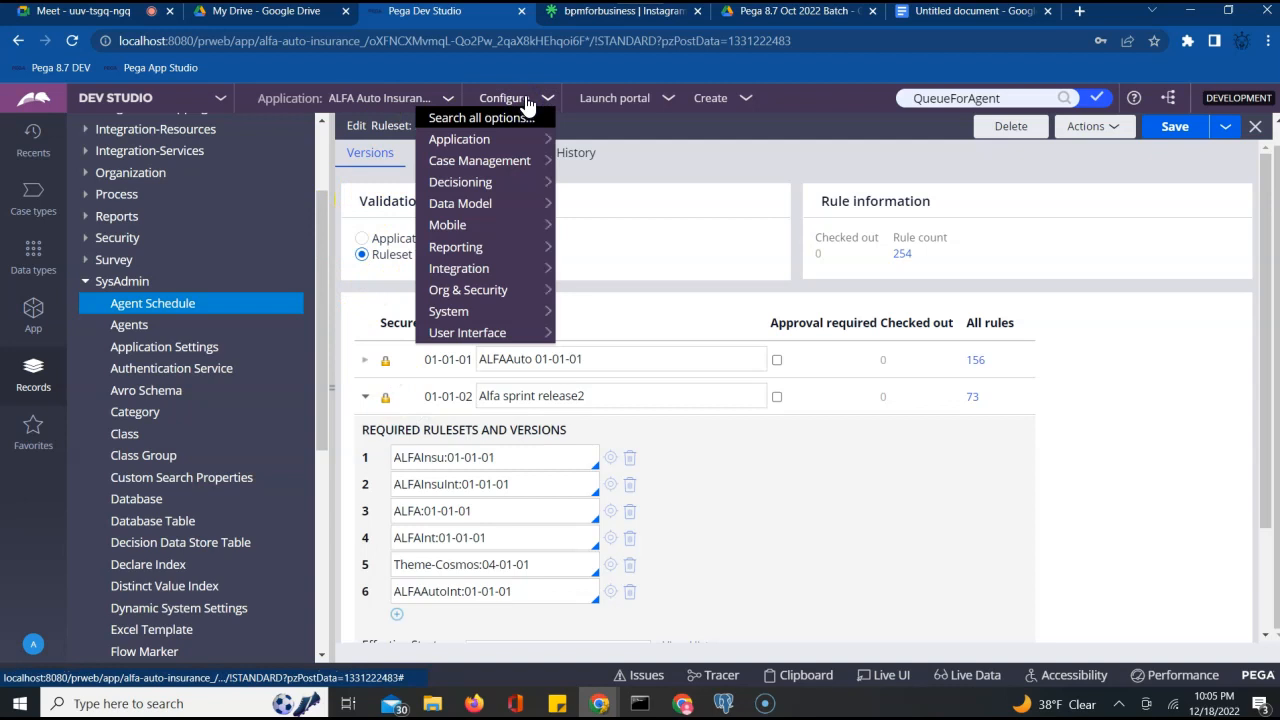
mouse_move(468, 288)
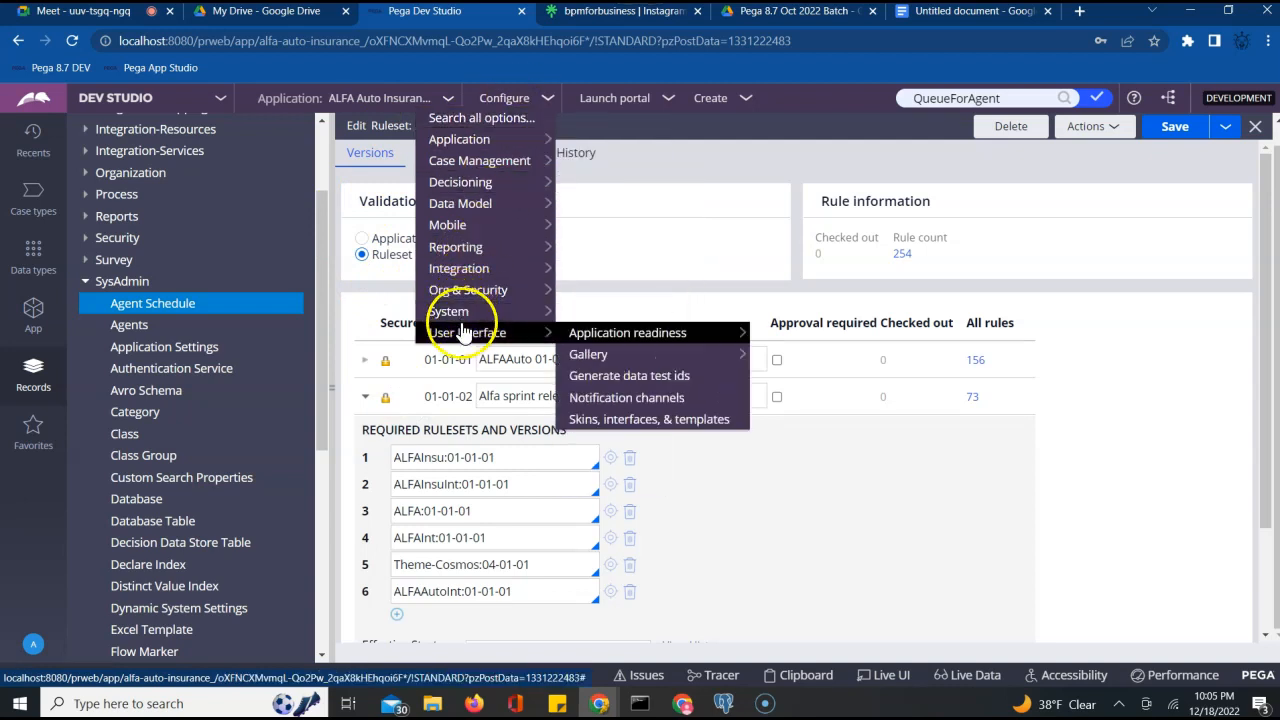
mouse_move(462, 318)
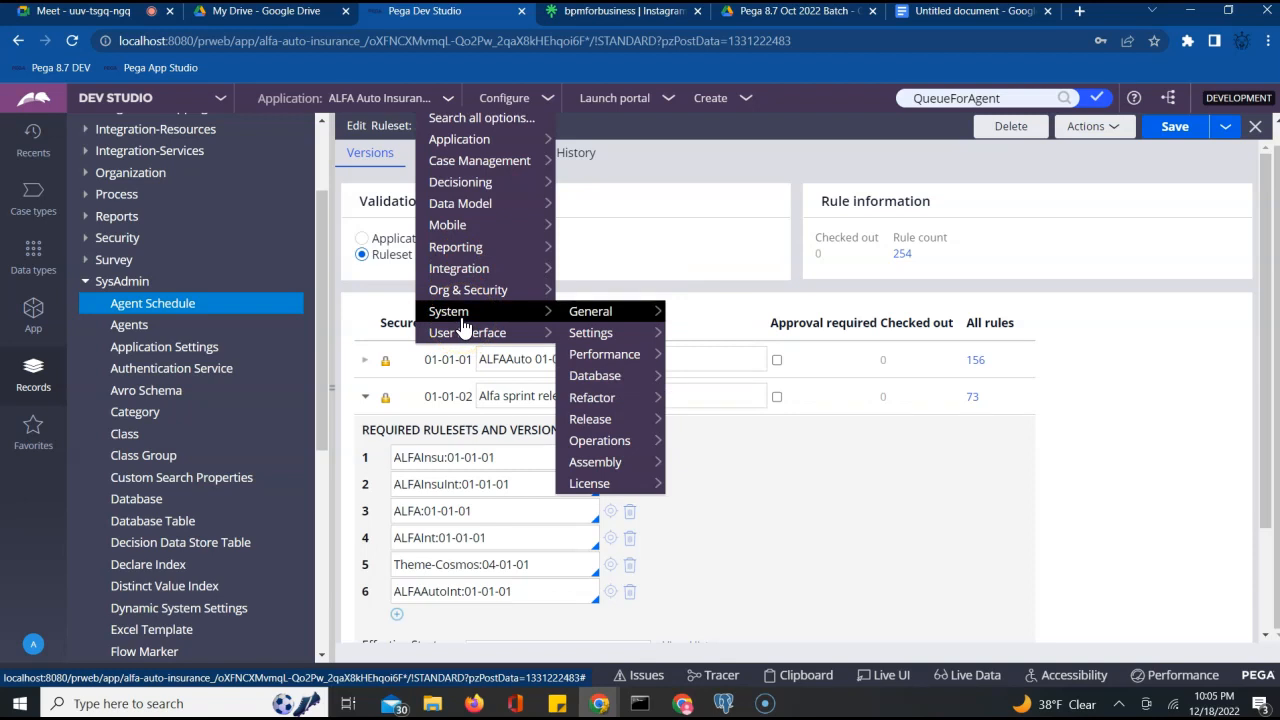
mouse_move(590, 398)
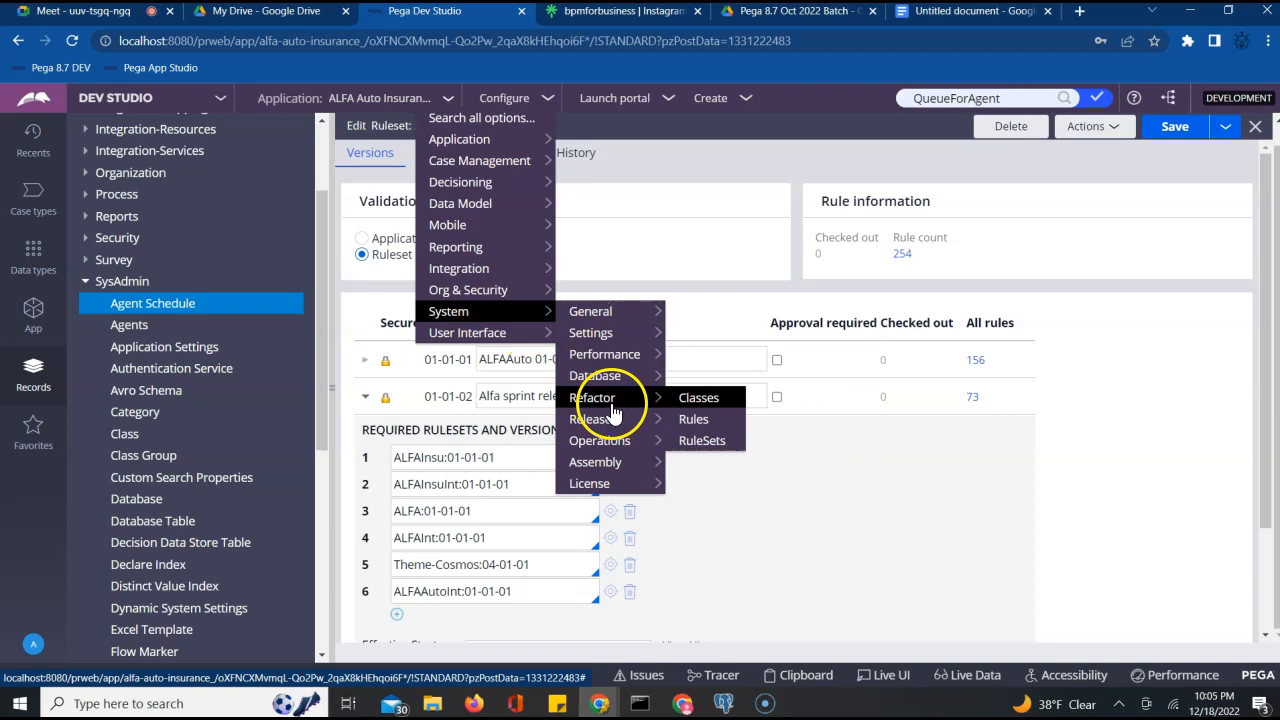
left_click(708, 446)
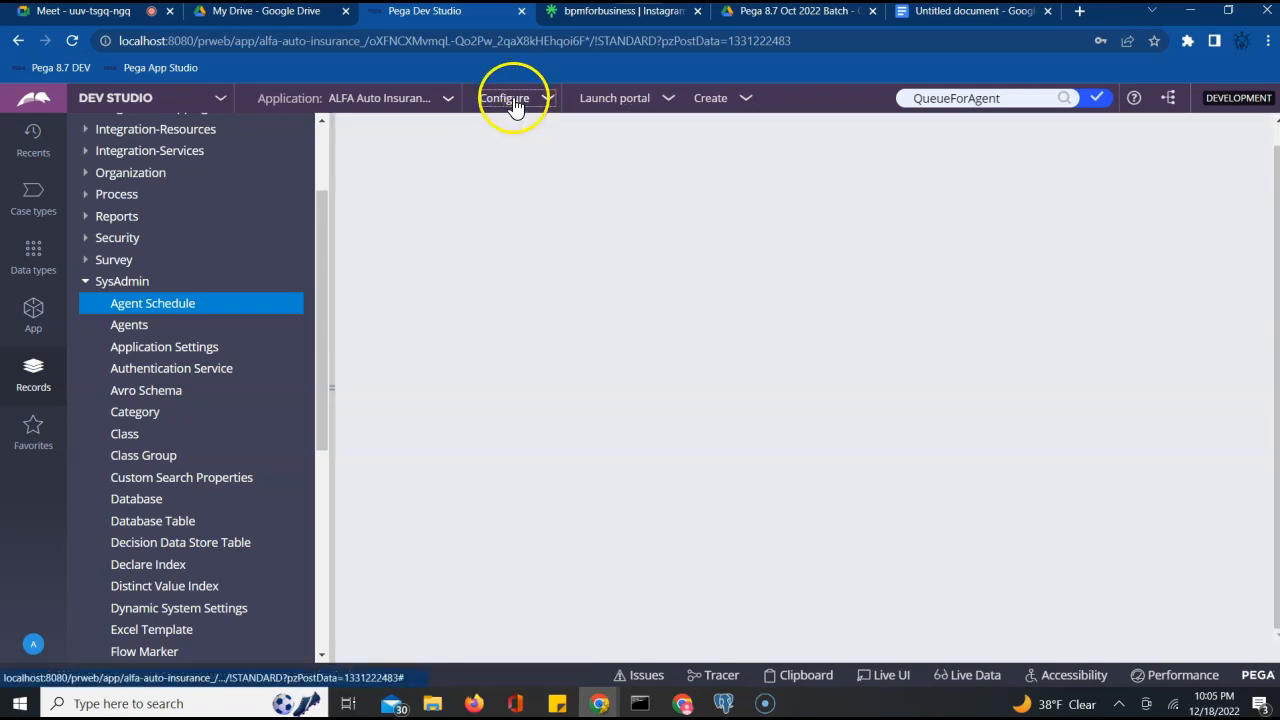
left_click(513, 100)
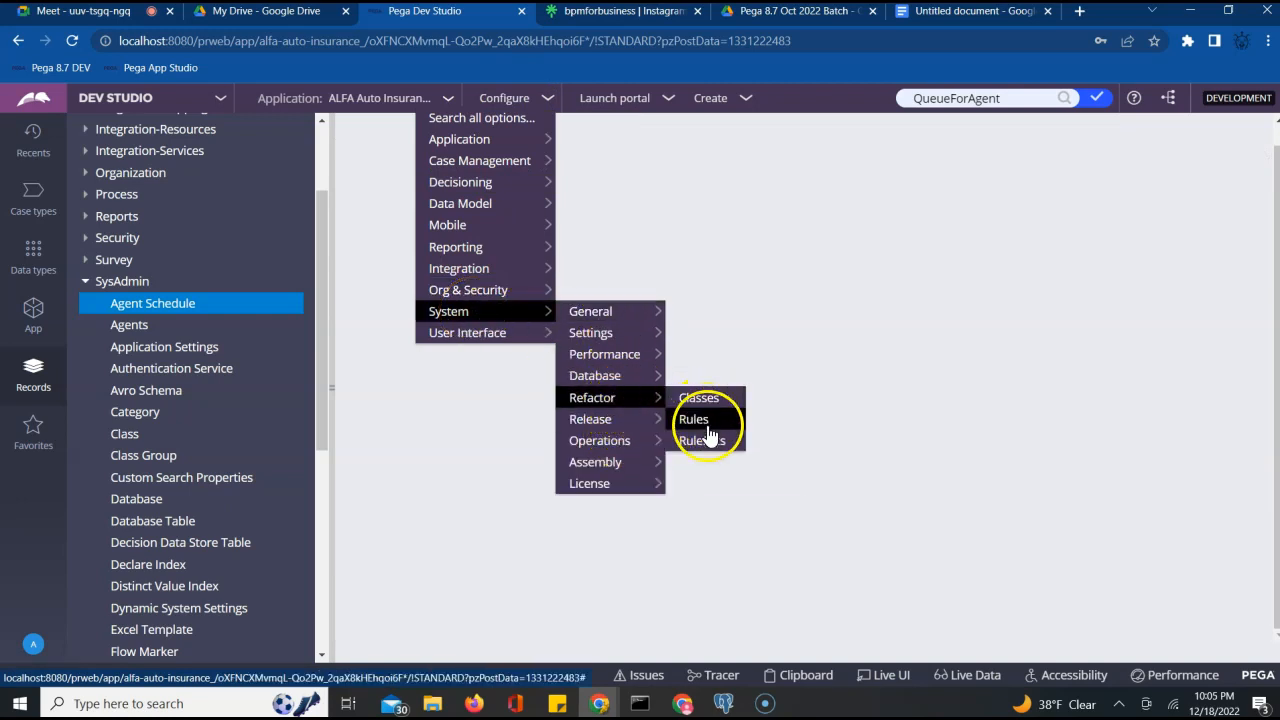
left_click(702, 442)
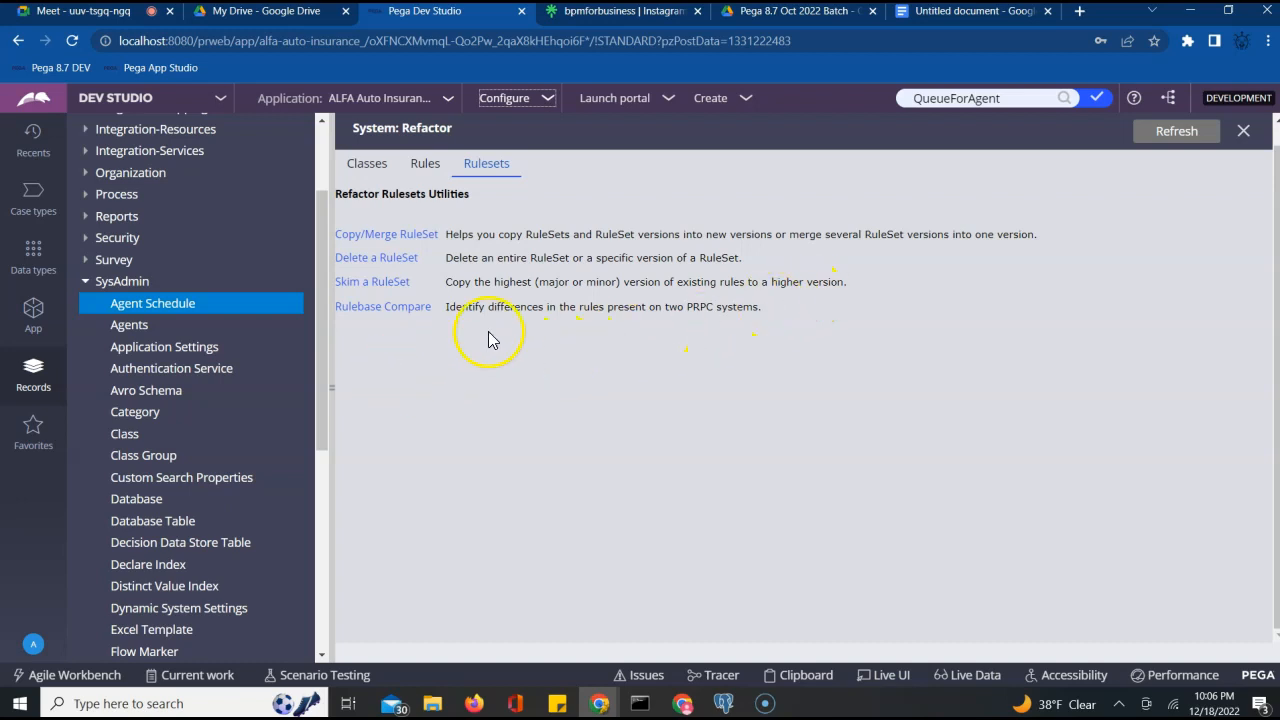
Preview the Skim a RuleSet form, close it, and reopen the Refactor RuleSets page
left_click(358, 284)
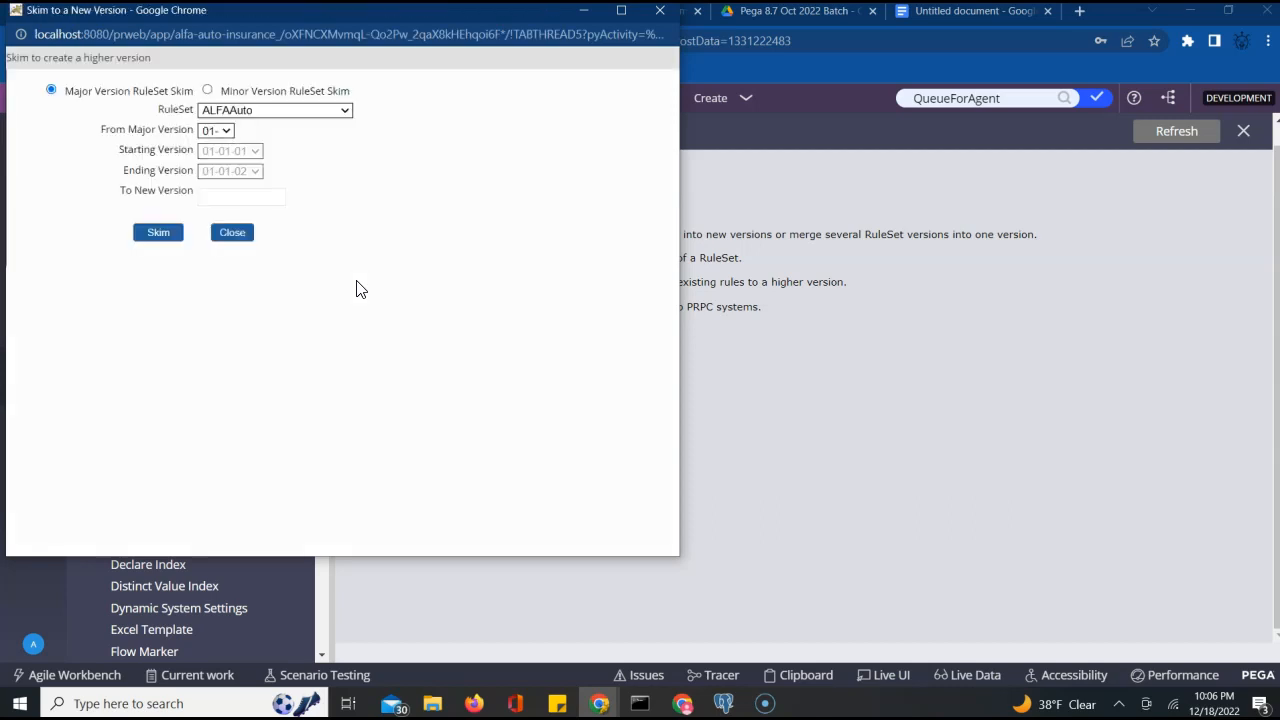
left_click(661, 16)
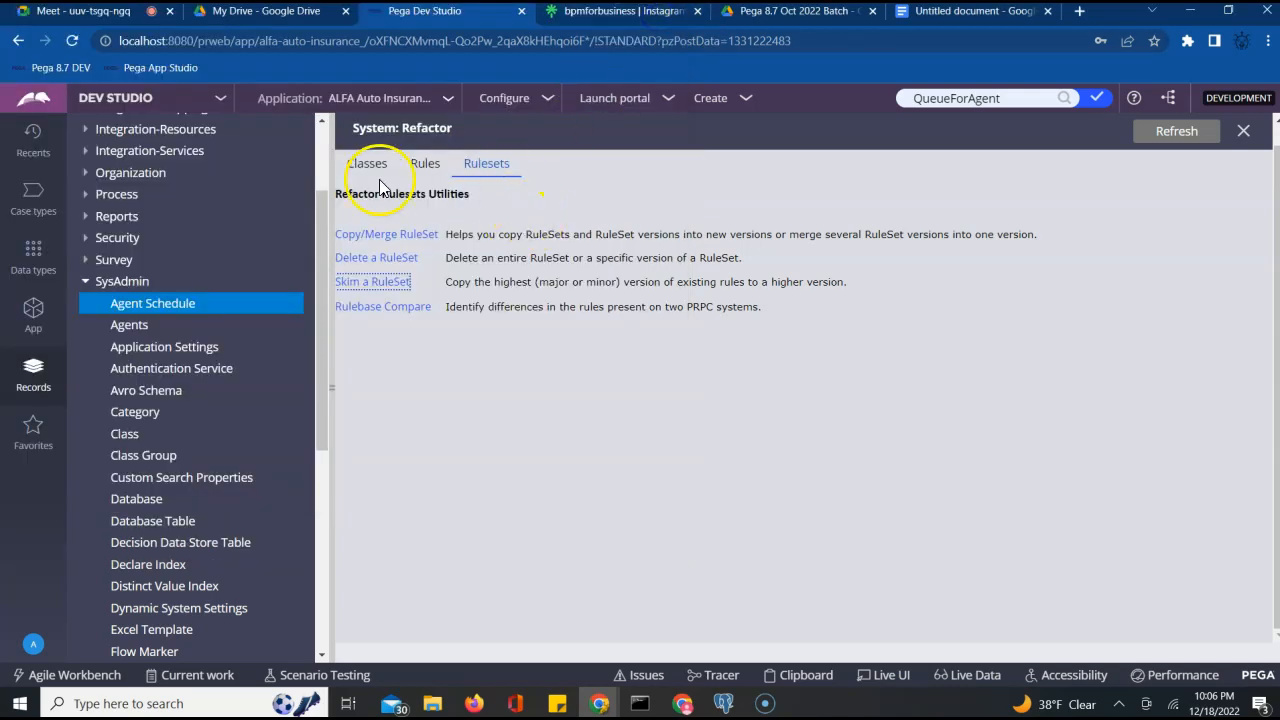
left_click(1243, 131)
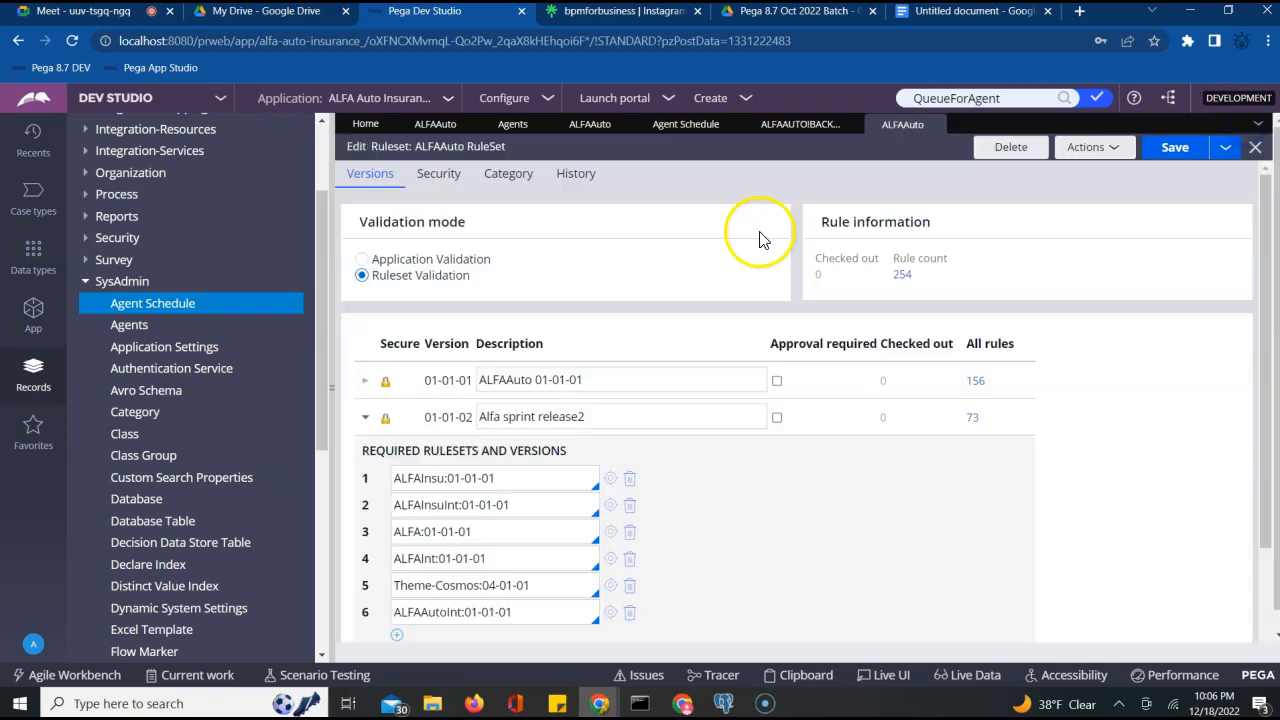
left_click(504, 99)
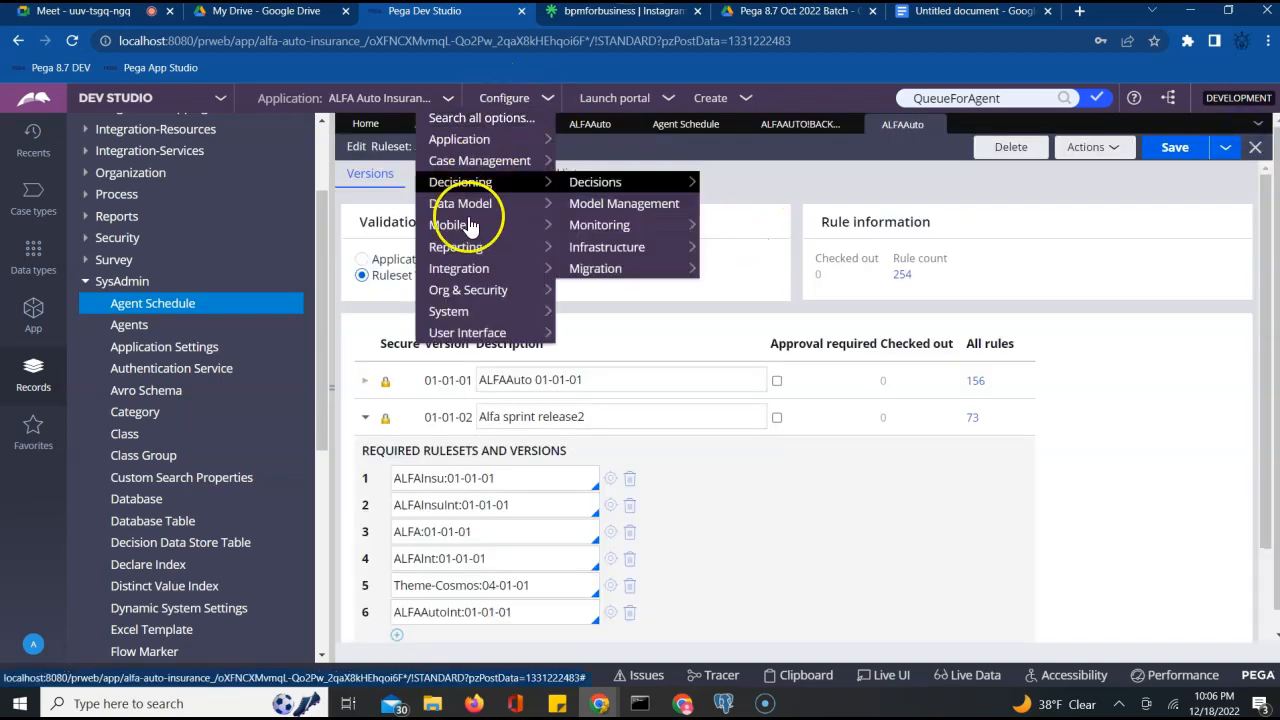
left_click(468, 311)
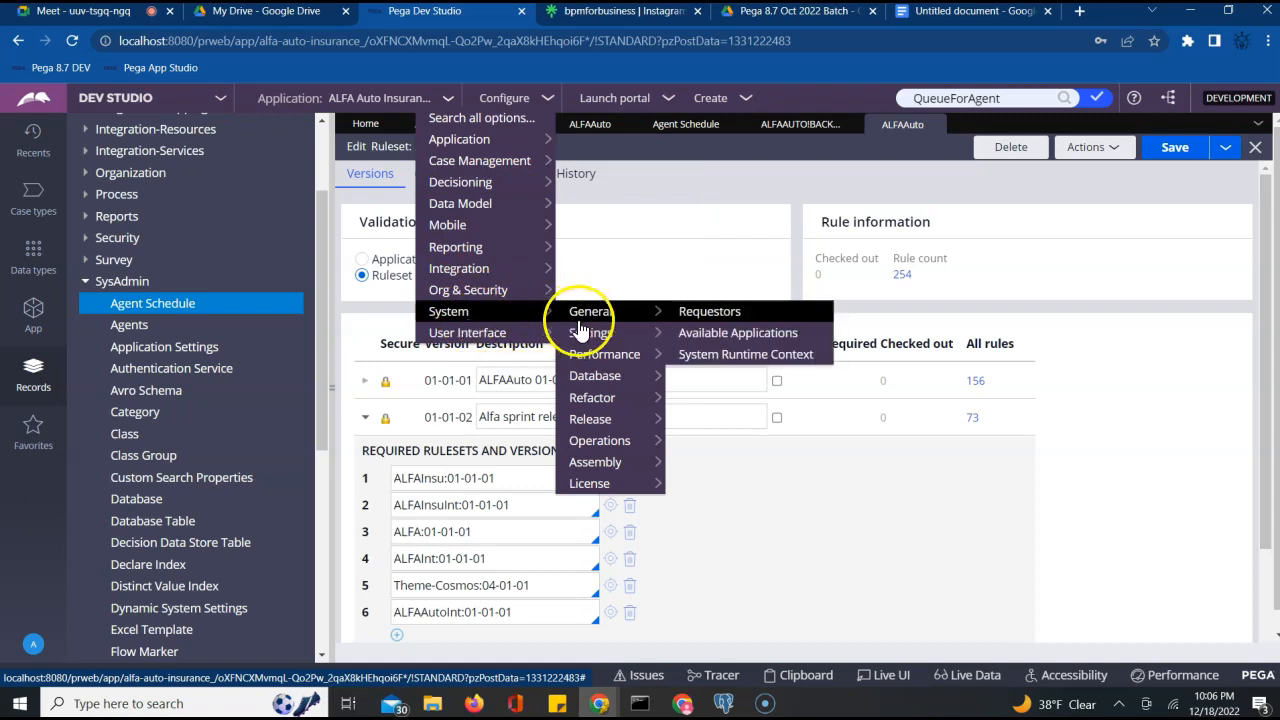
mouse_move(620, 412)
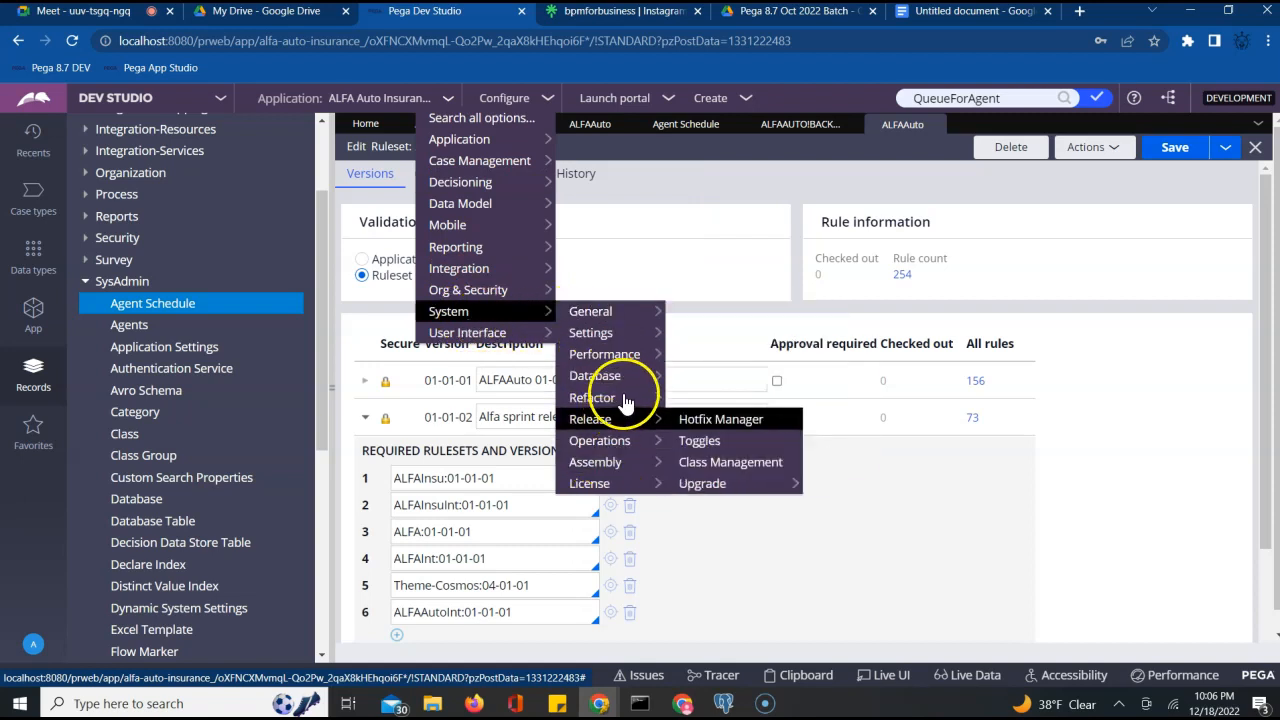
left_click(700, 445)
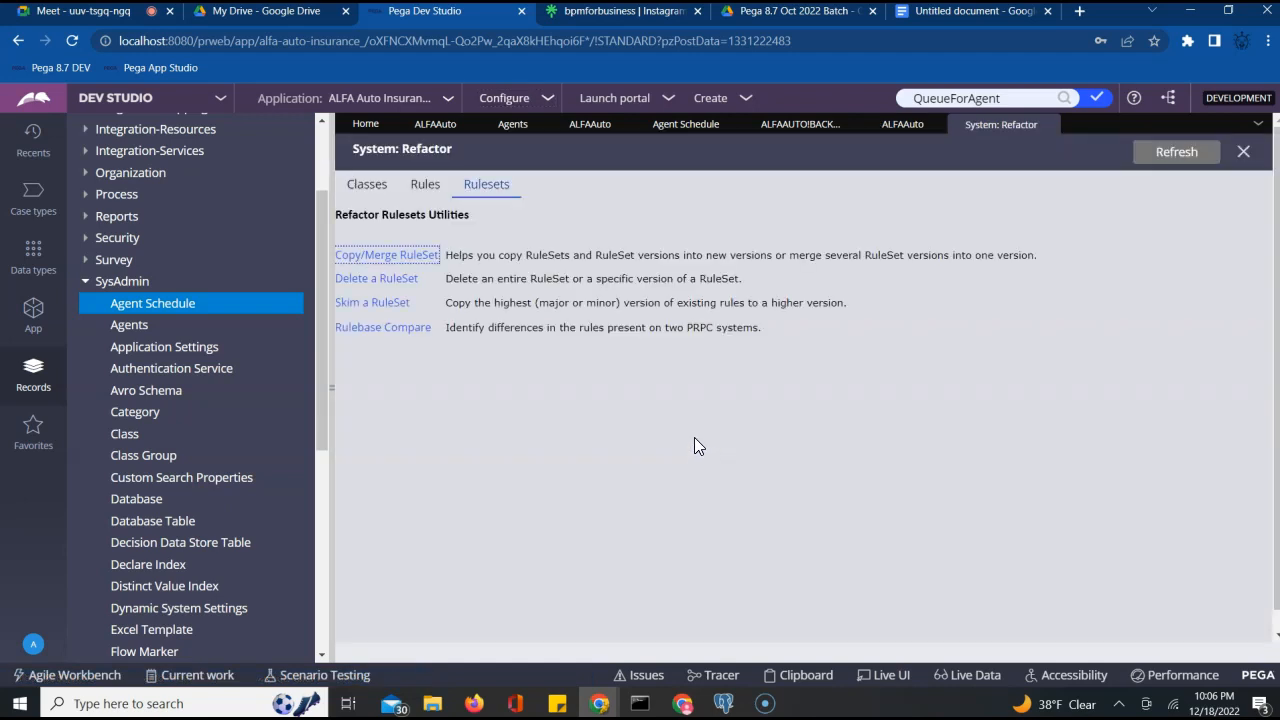
Open Skim a RuleSet, enter 01 as the new version, and return to the main window
left_click(359, 306)
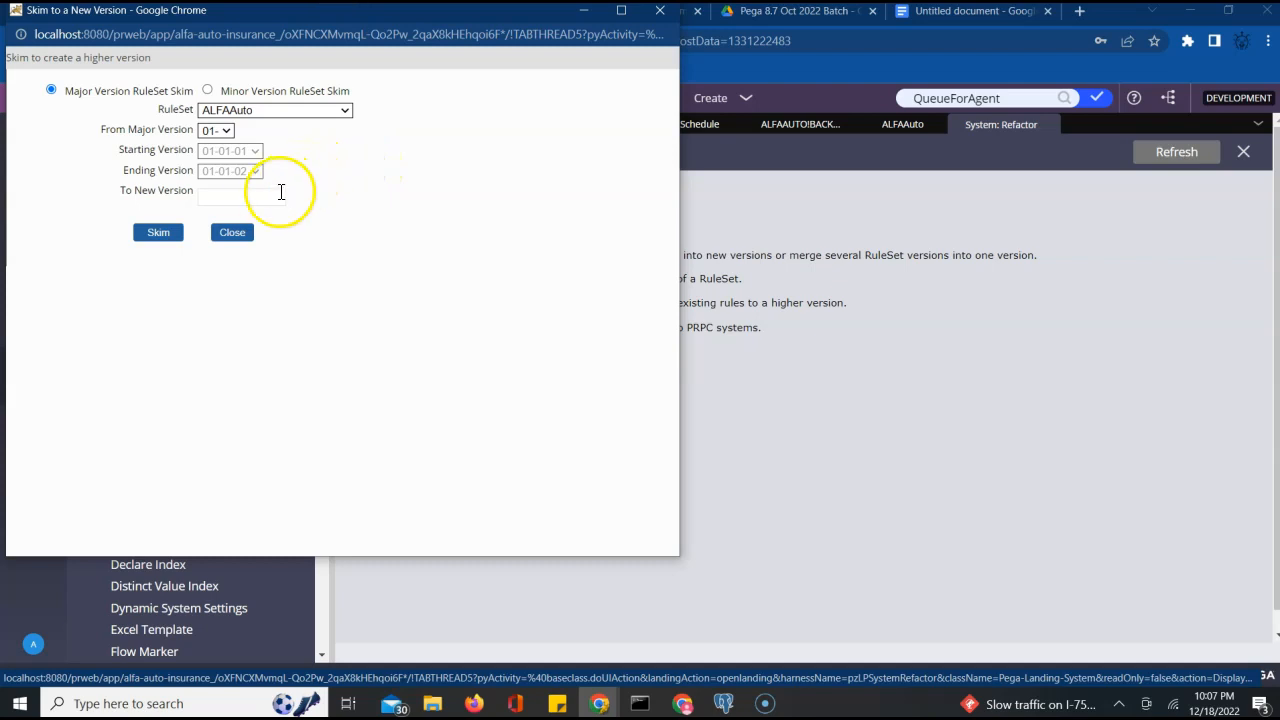
left_click(229, 196)
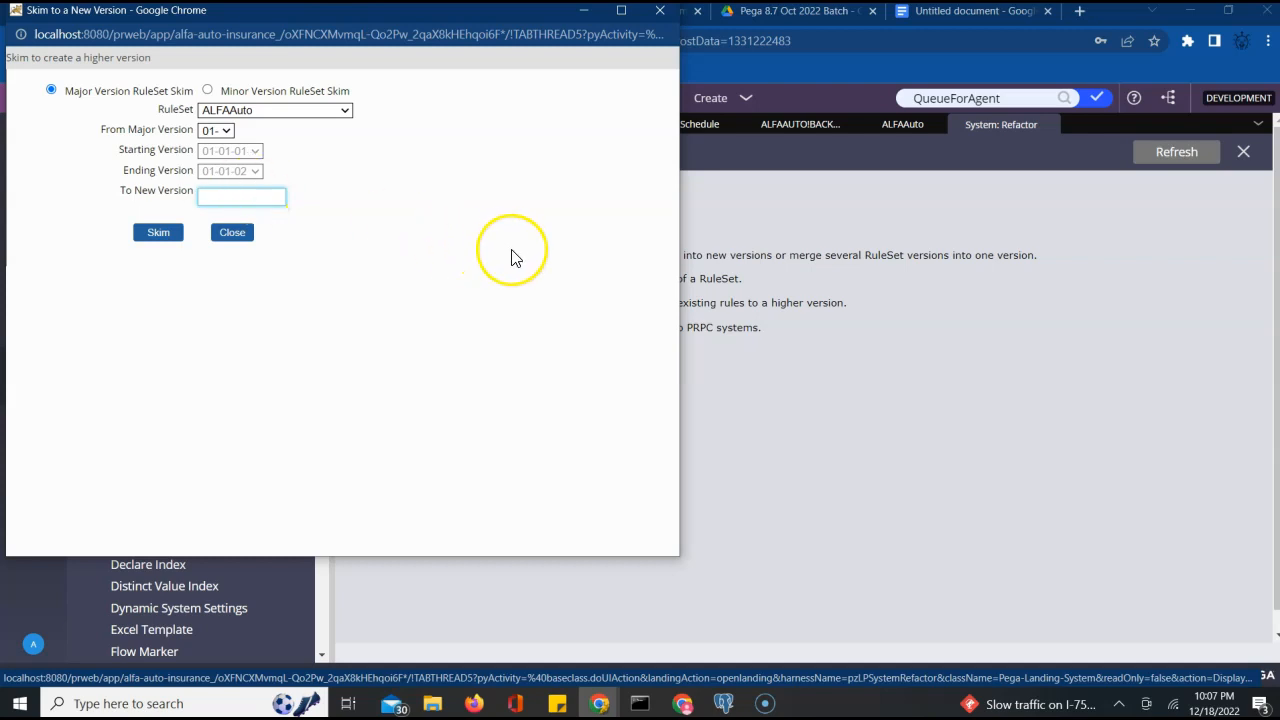
type("01")
left_click(246, 198)
left_click(238, 233)
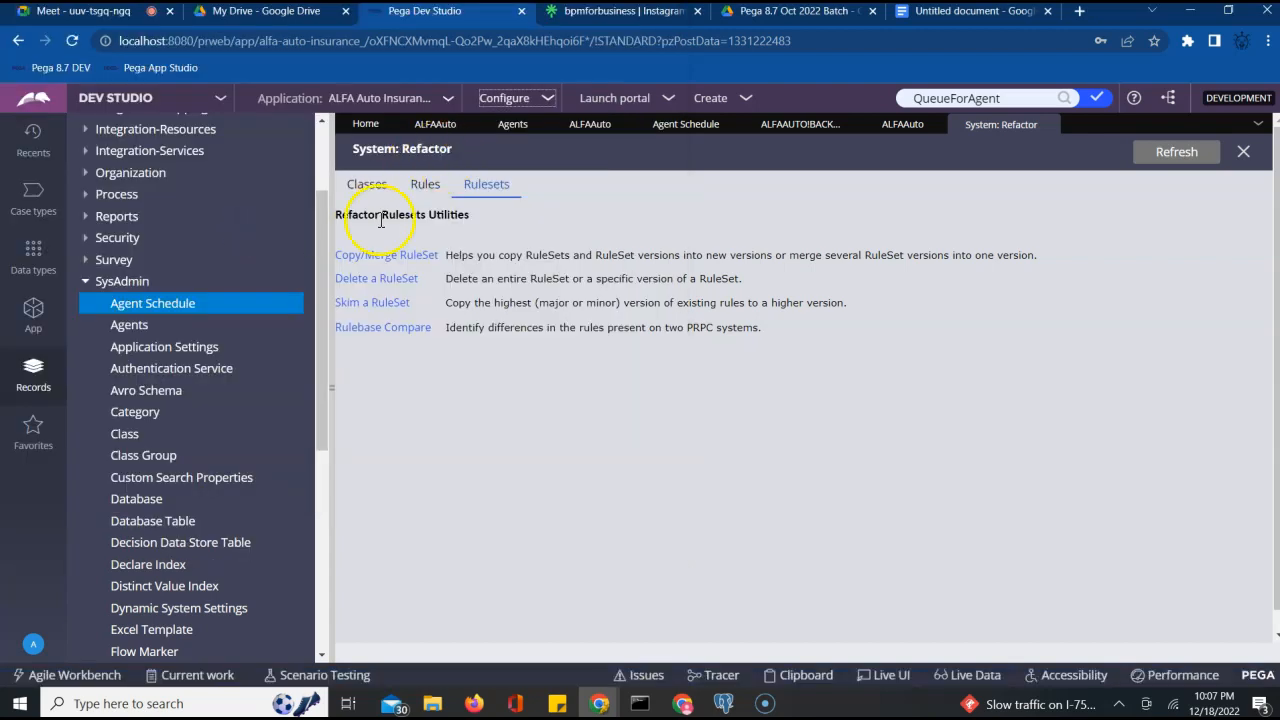
left_click(378, 304)
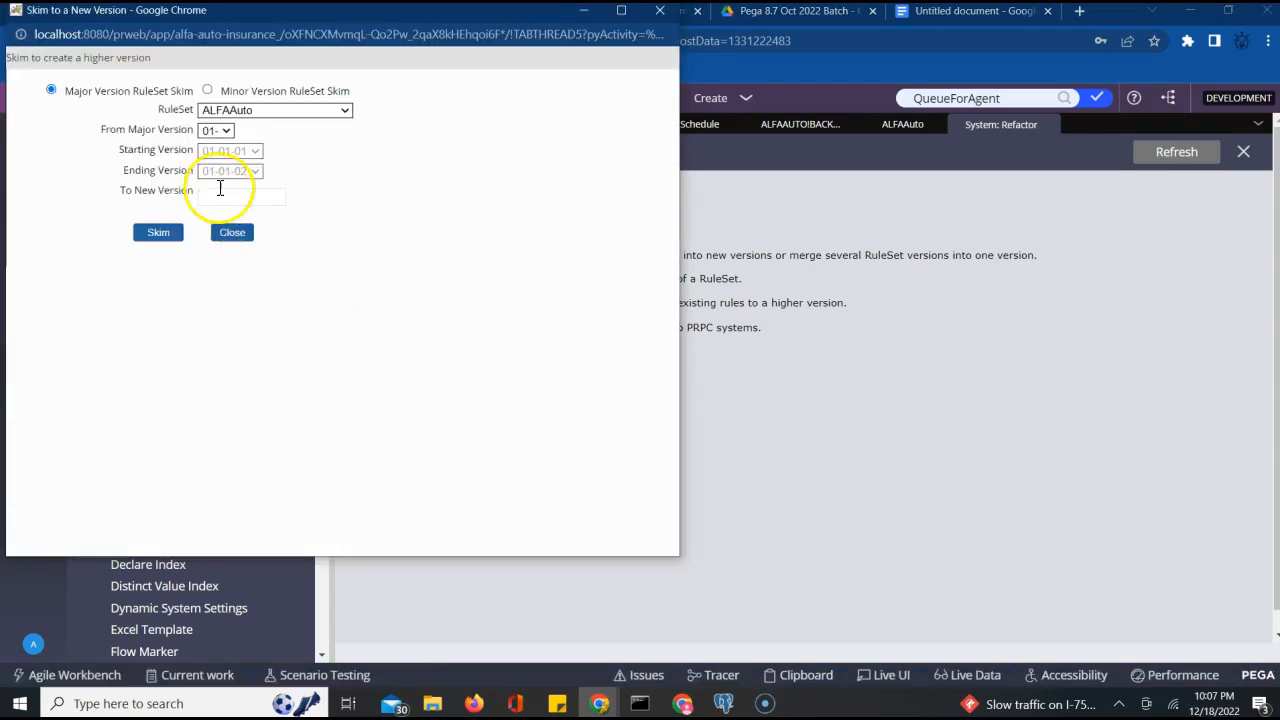
left_click(220, 195)
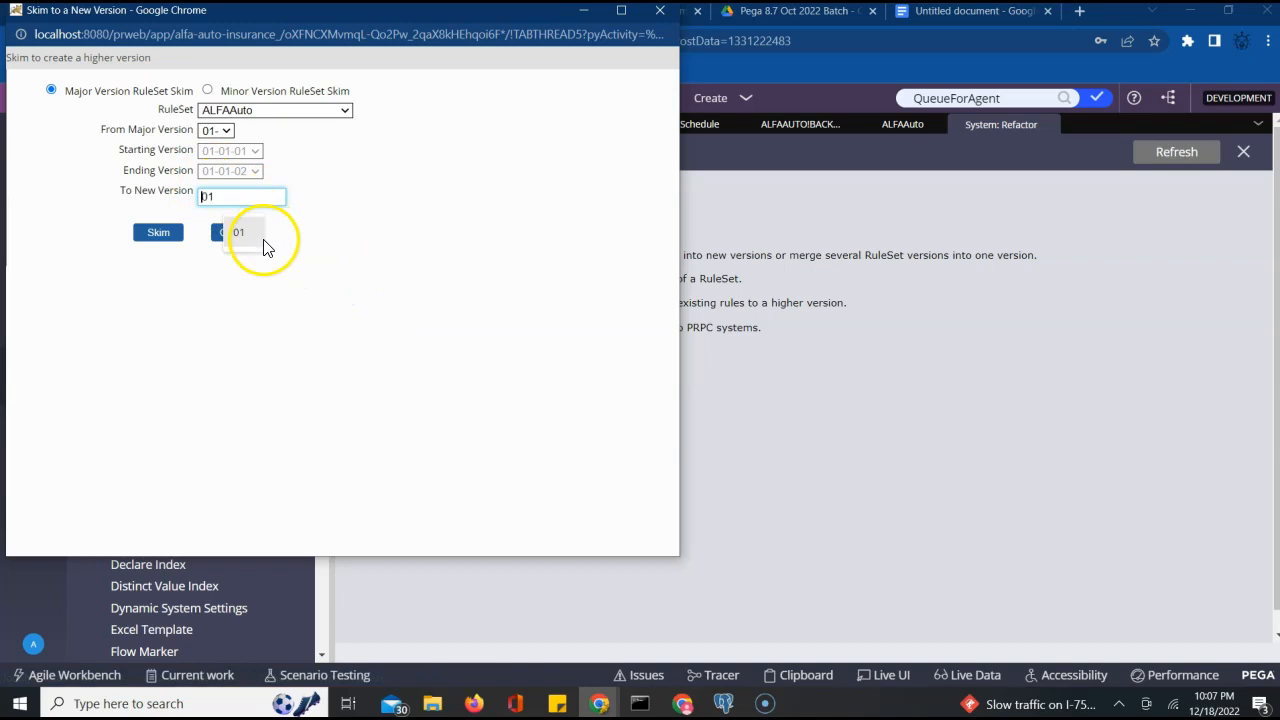
type("0")
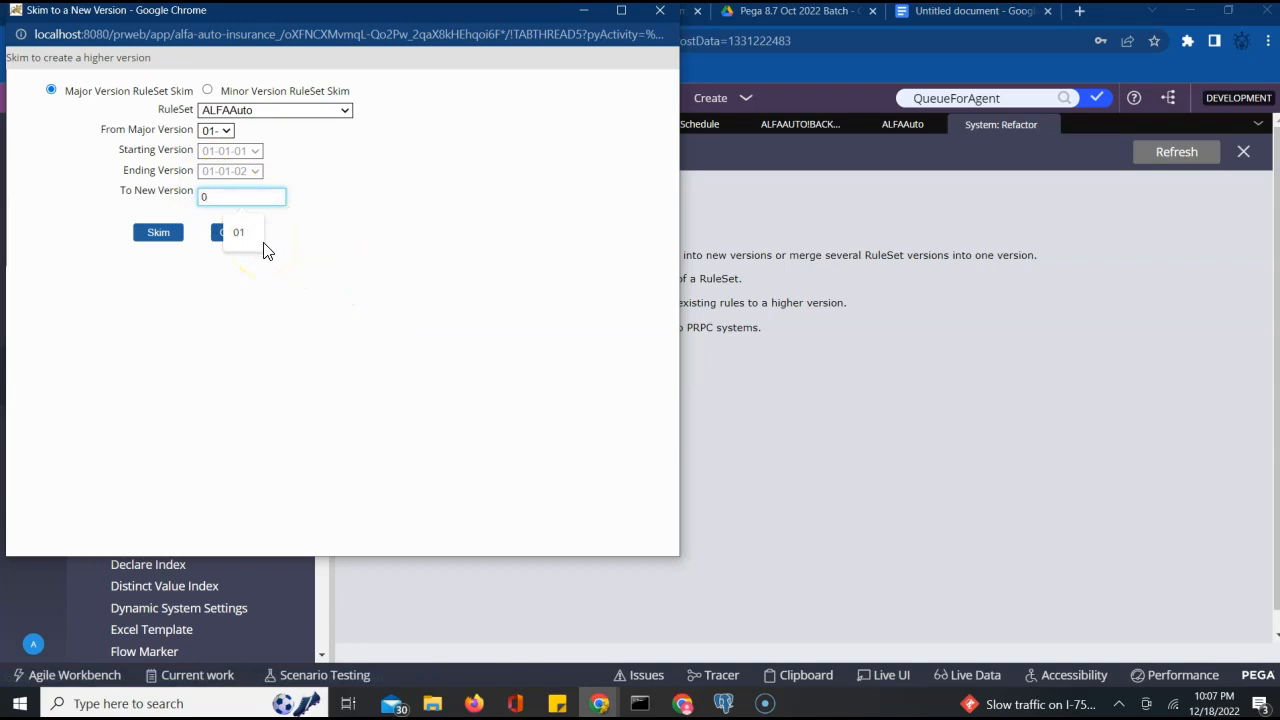
type("1")
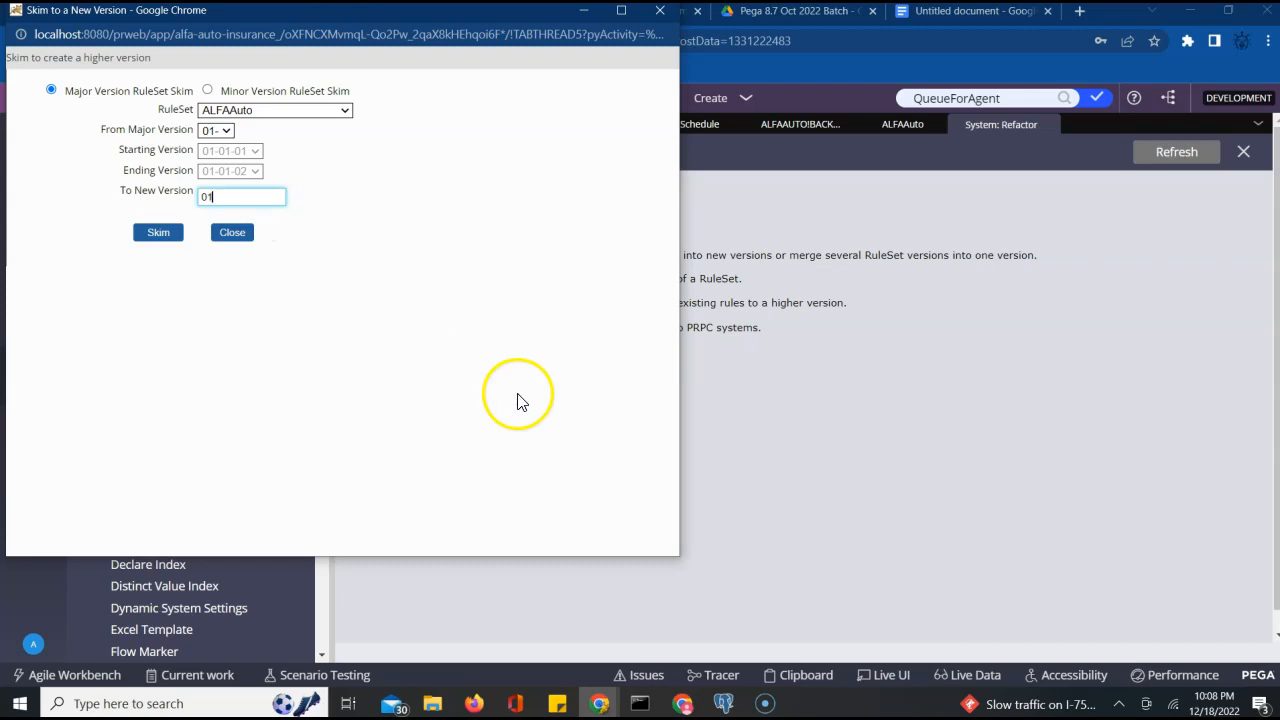
left_click(932, 95)
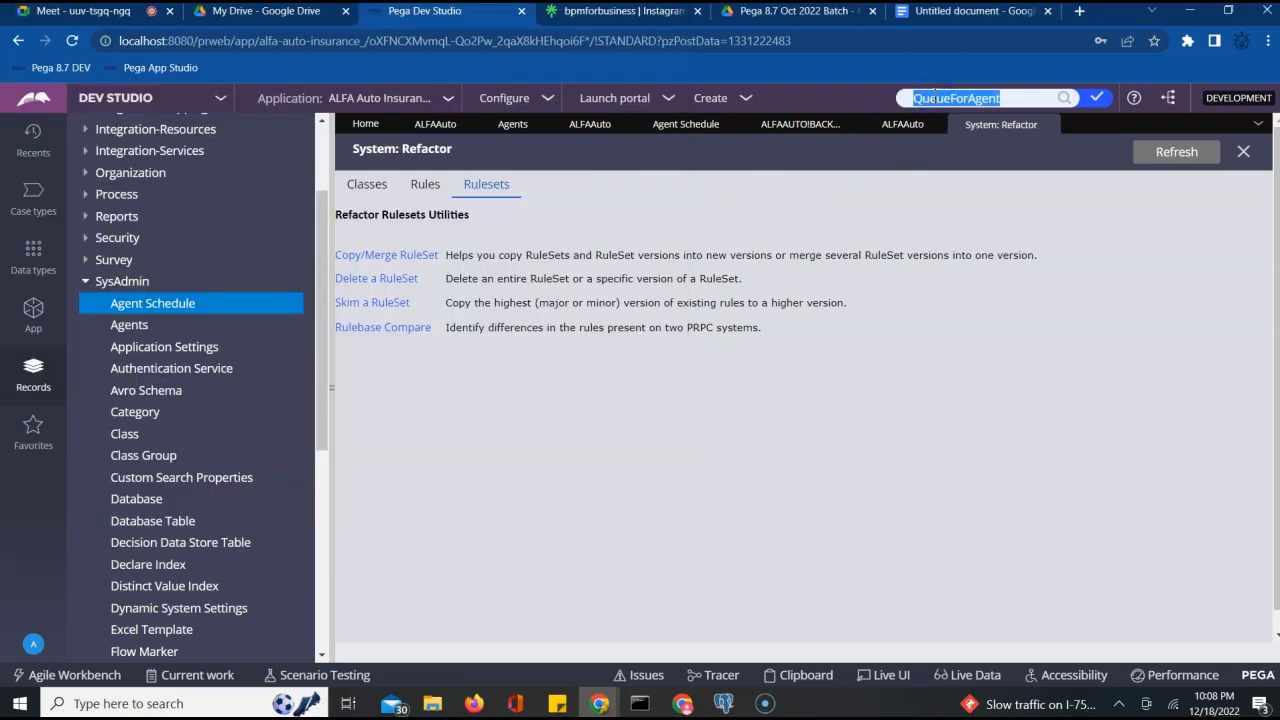
Choose Minor Version RuleSet Skim for ALFAAuto and set the new version to 01-02-01
type("Q")
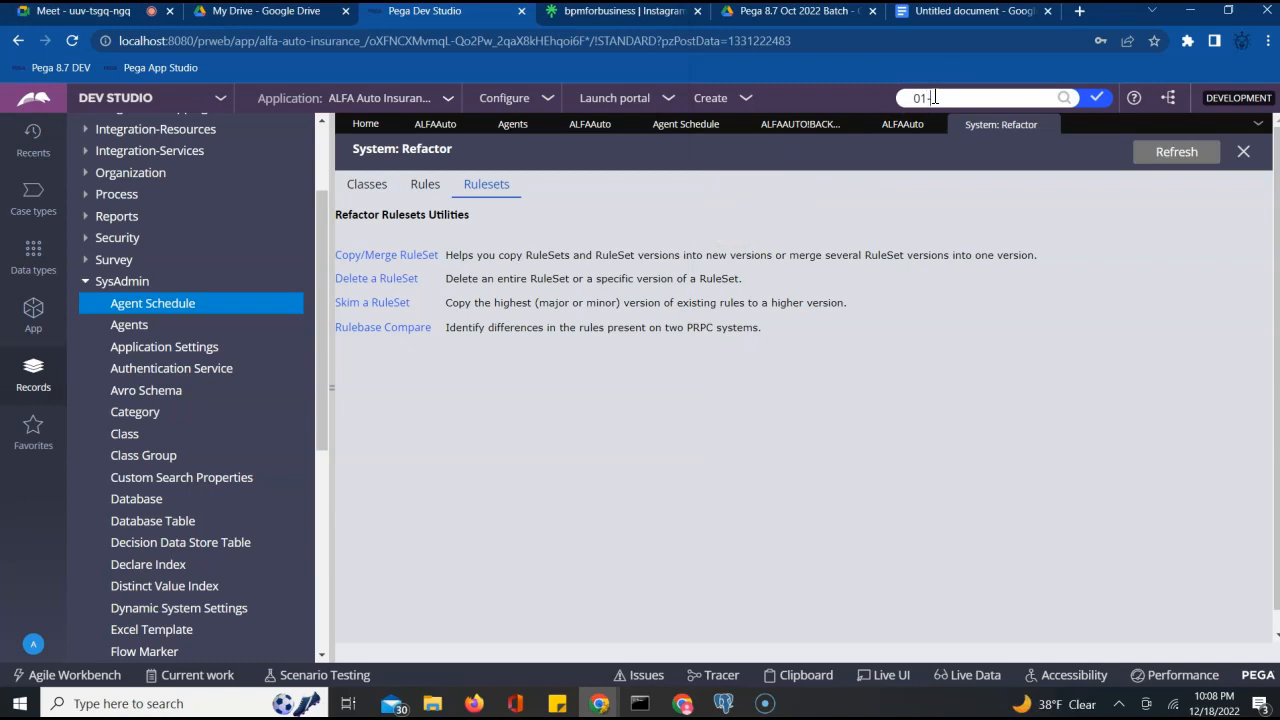
type("1-02-01")
triple_click(933, 97)
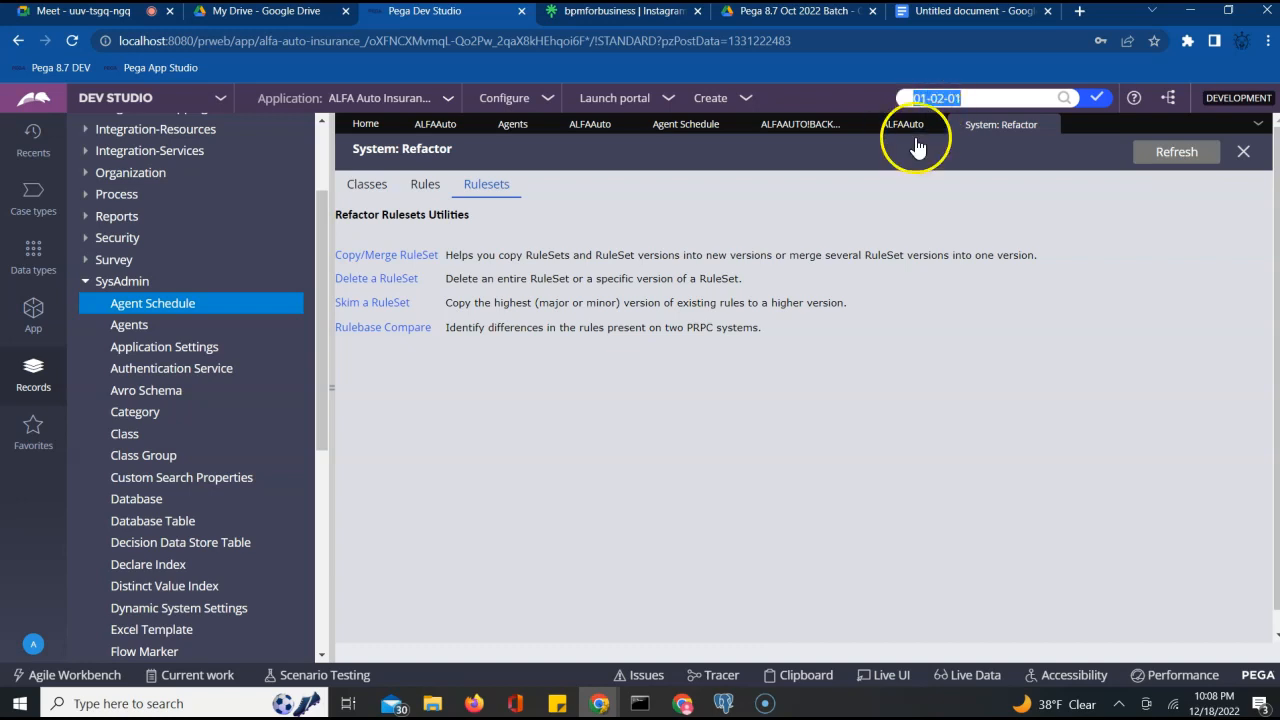
left_click(600, 695)
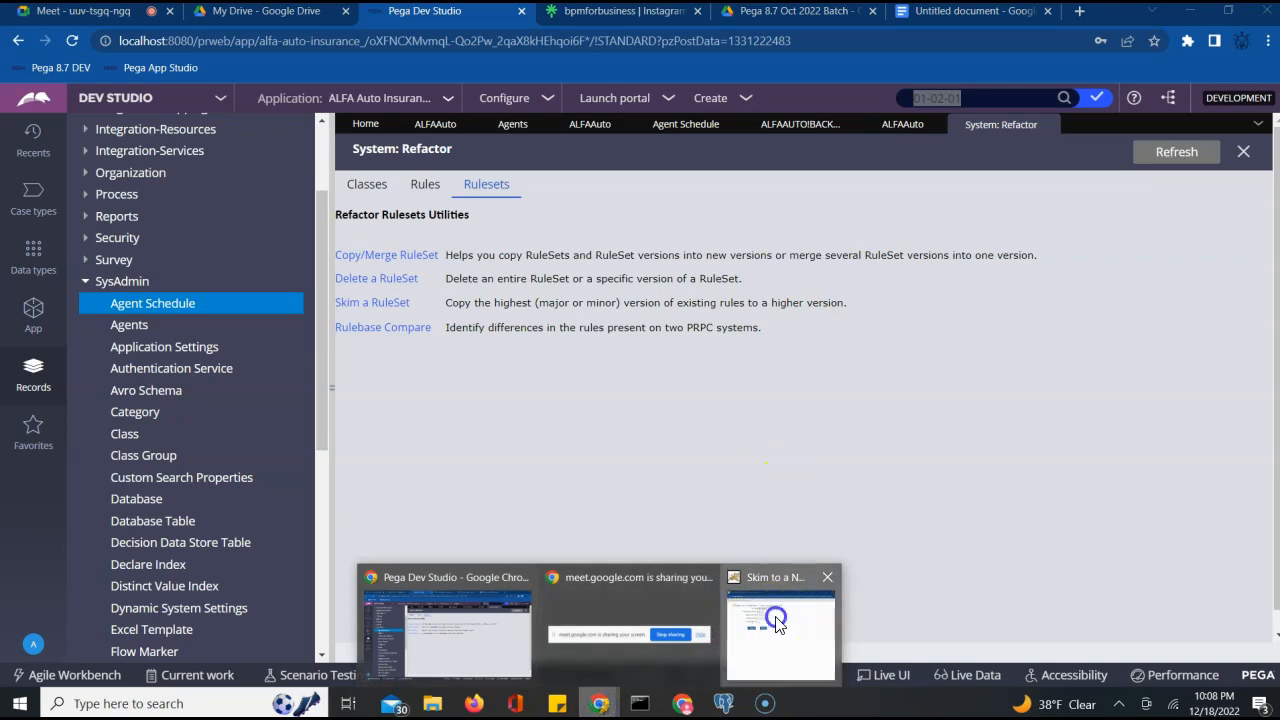
left_click(780, 630)
left_click(207, 196)
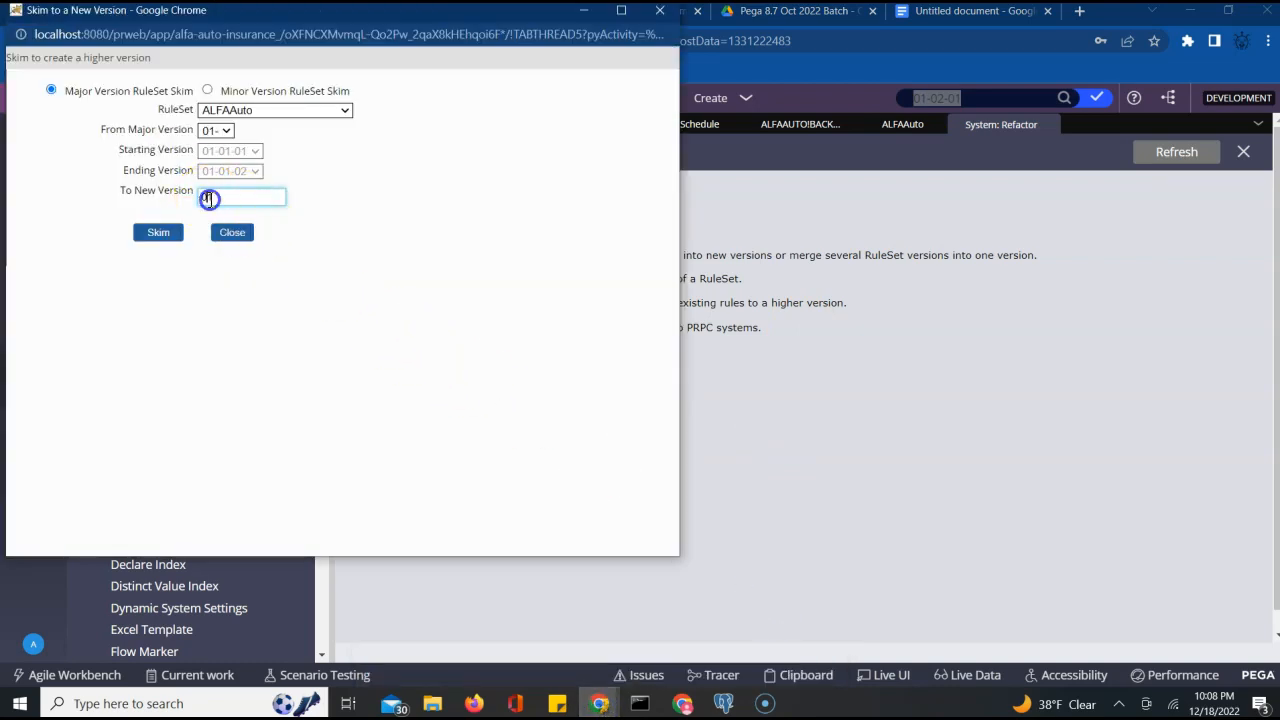
double_click(207, 196)
left_click(462, 267)
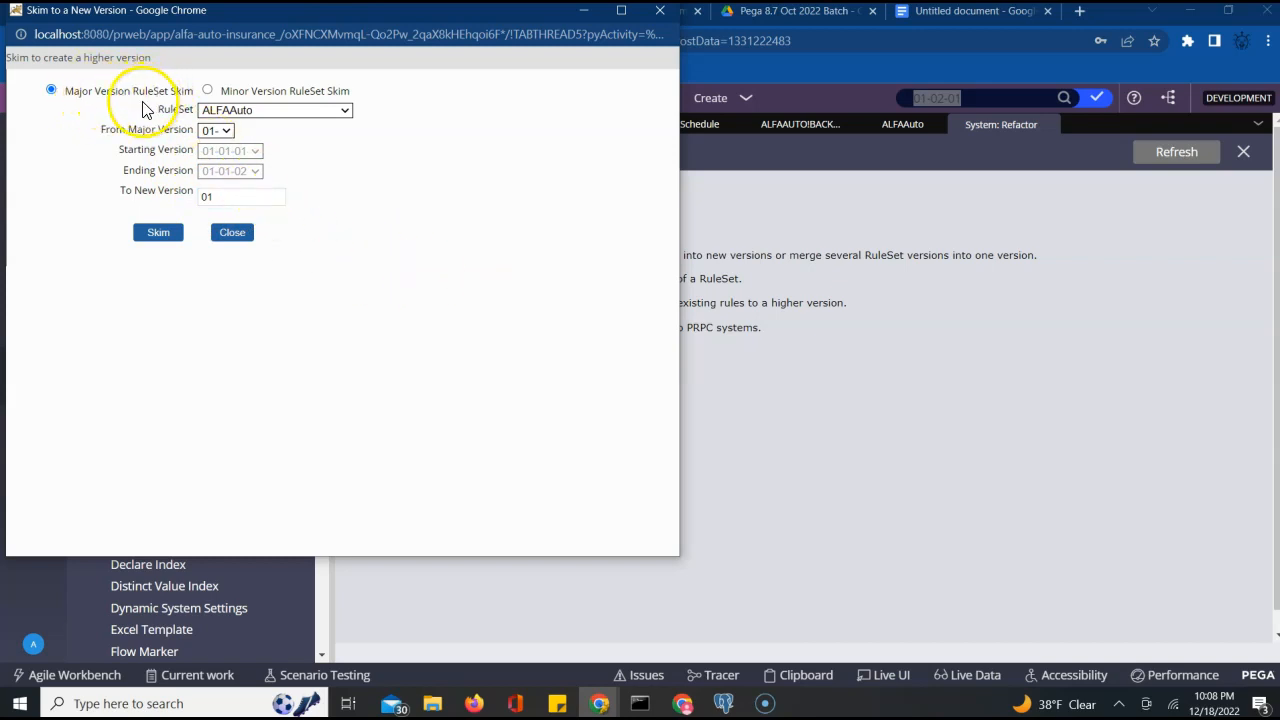
left_click(209, 92)
left_click(245, 196)
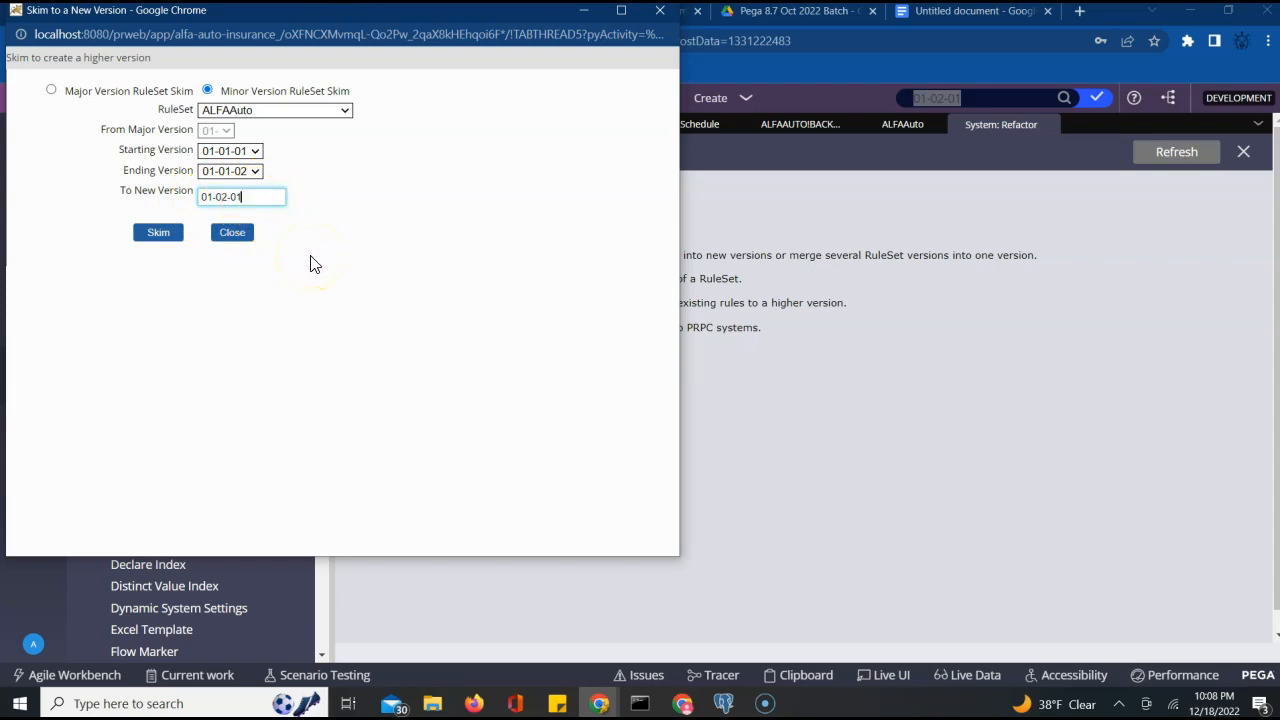
left_click(157, 232)
Run the skim into 01-02-01, let all 207 records finish, and close the skim window
left_click(156, 238)
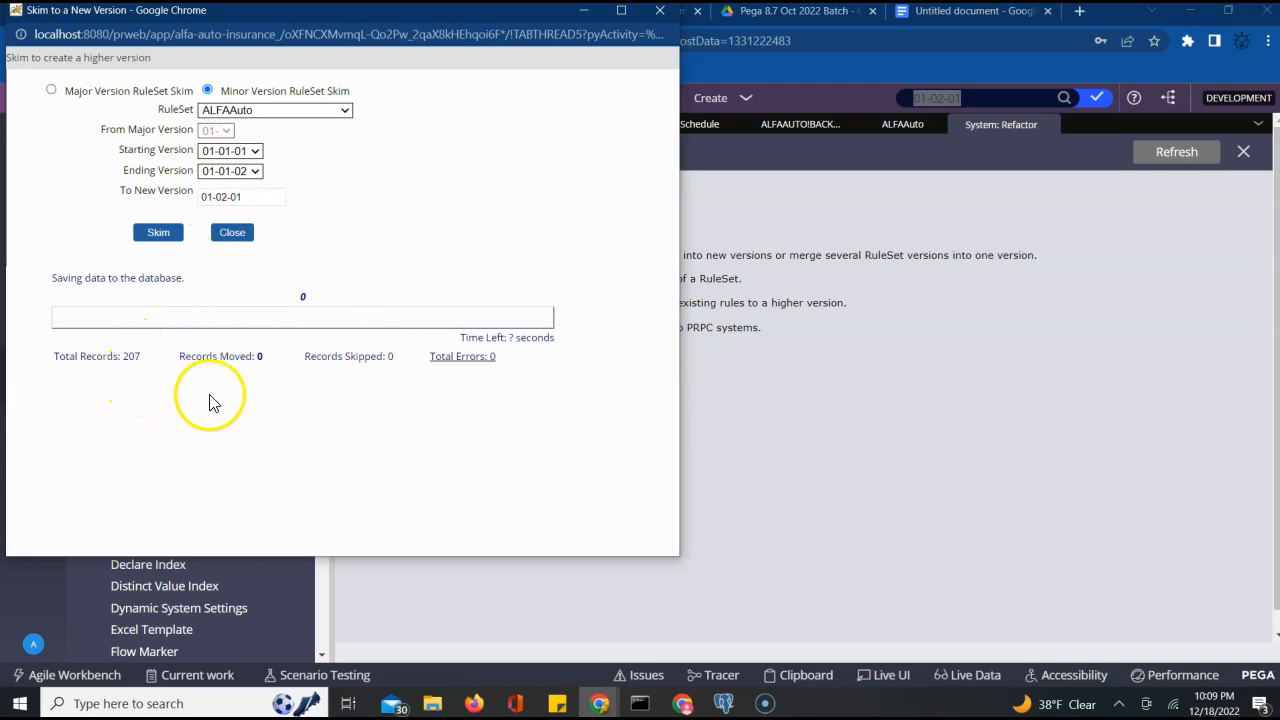
triple_click(231, 196)
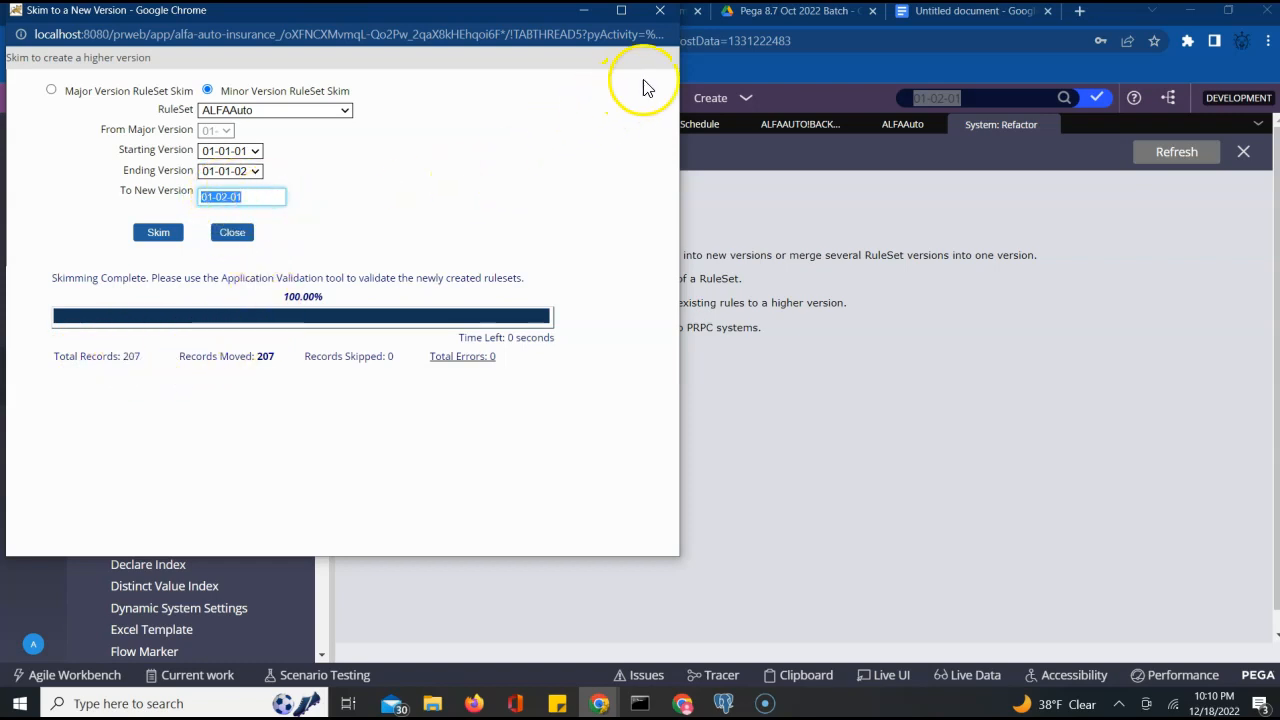
left_click(657, 13)
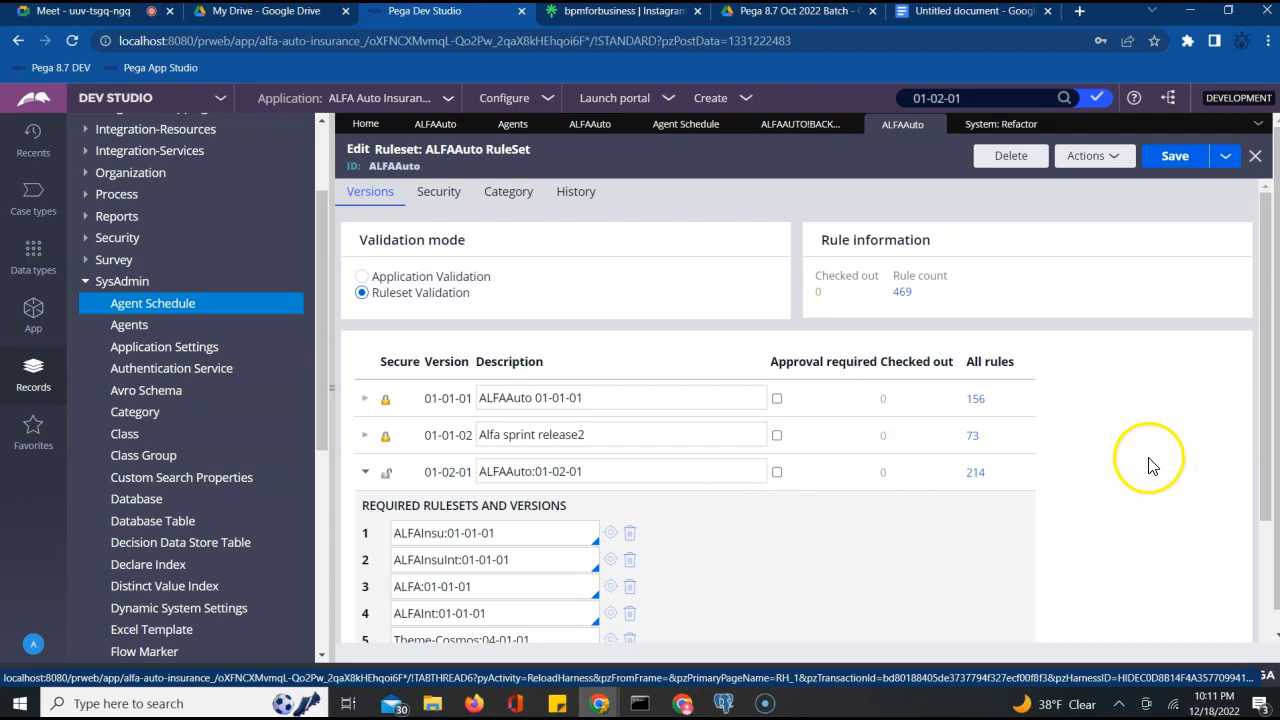
Return to the Home dashboard and browse the ALFA-ALFAAuto-Work class tree to its Technical category
left_click(365, 123)
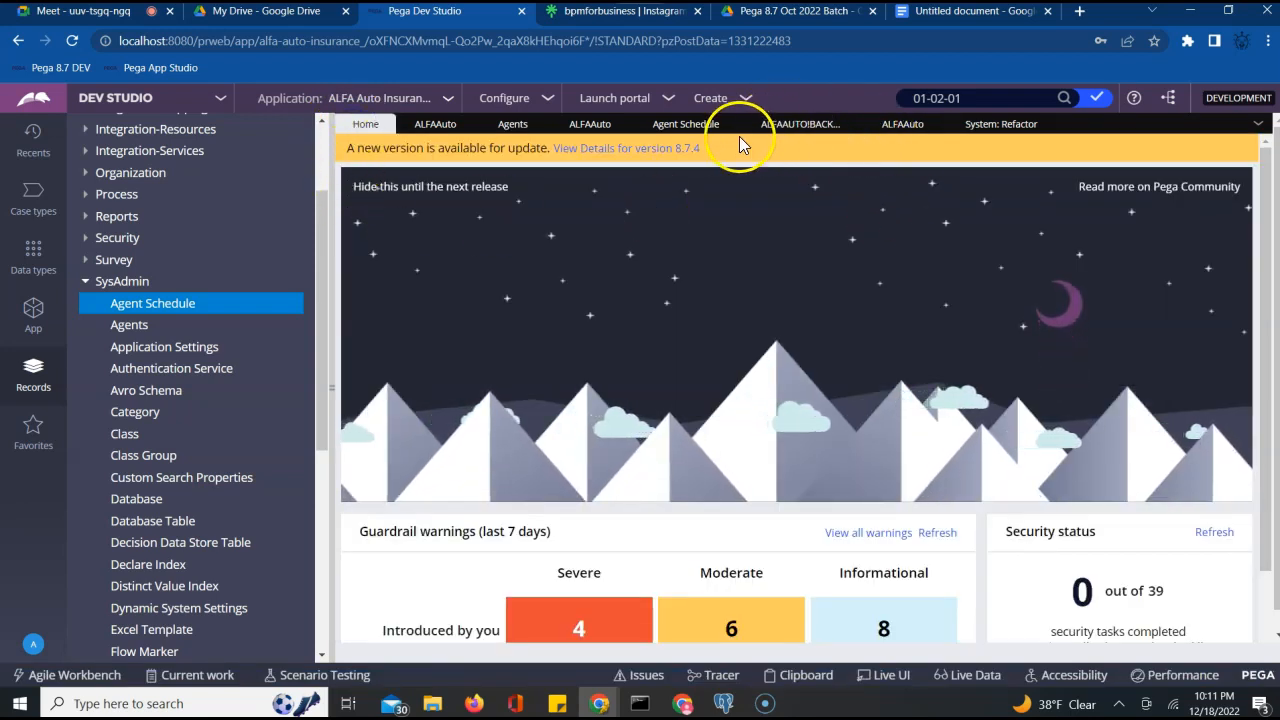
left_click(85, 282)
left_click(28, 266)
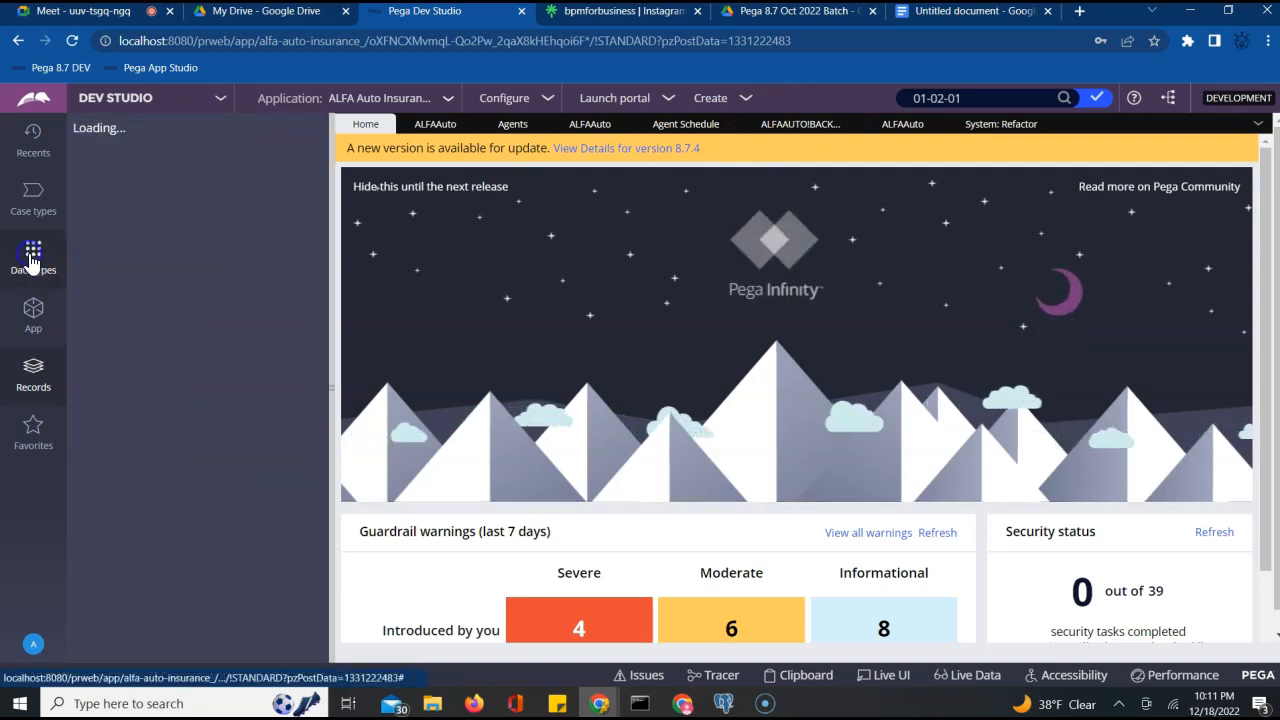
left_click(31, 312)
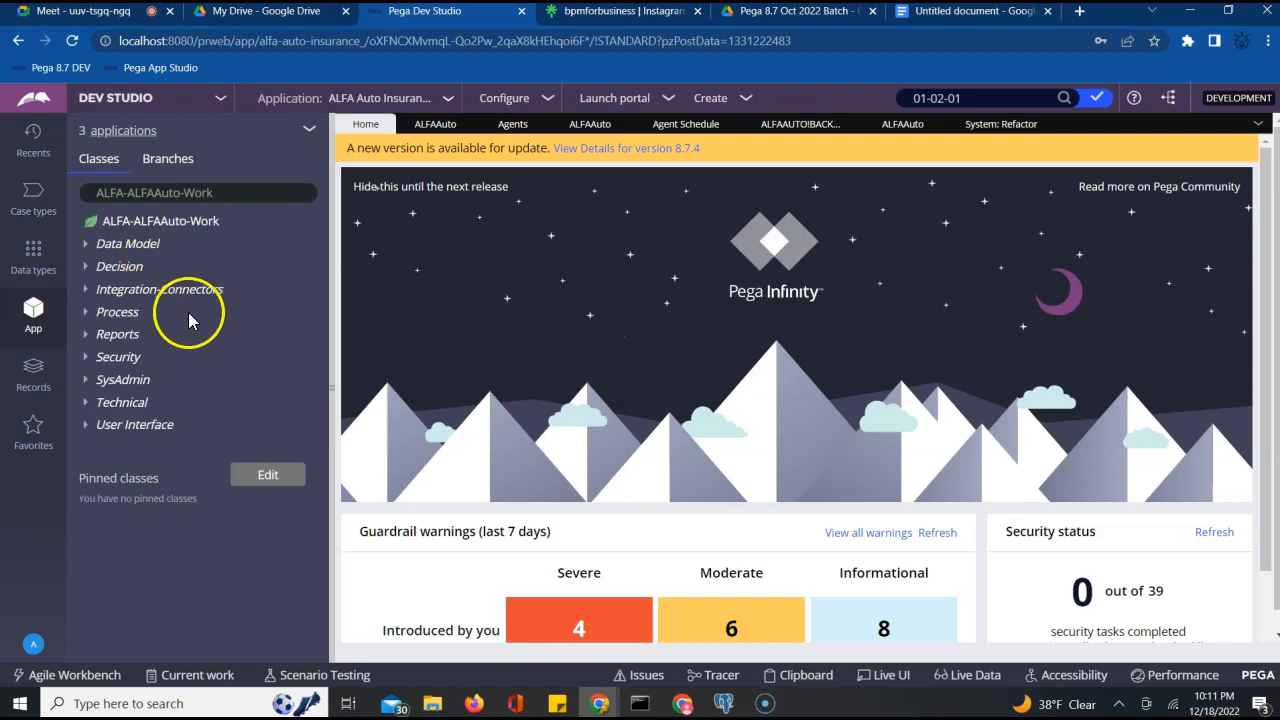
left_click(117, 400)
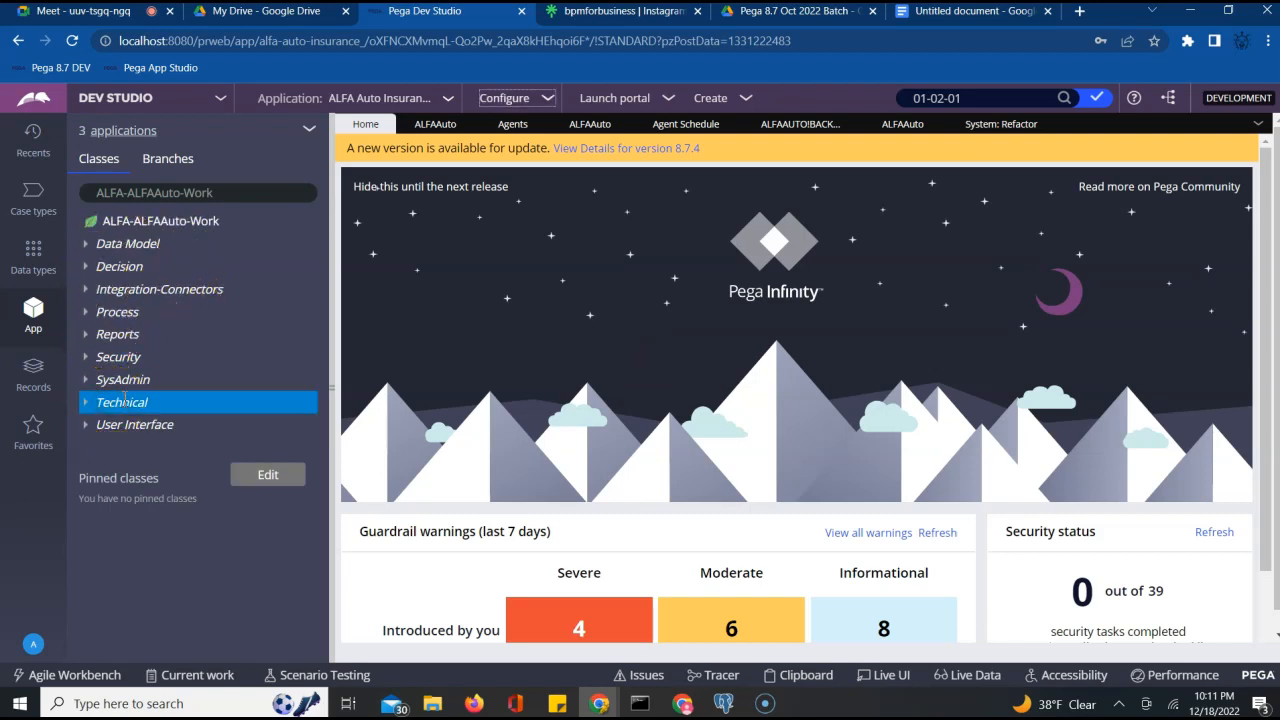
right_click(122, 400)
Create a new Activity under Technical with the label Test123
left_click(128, 422)
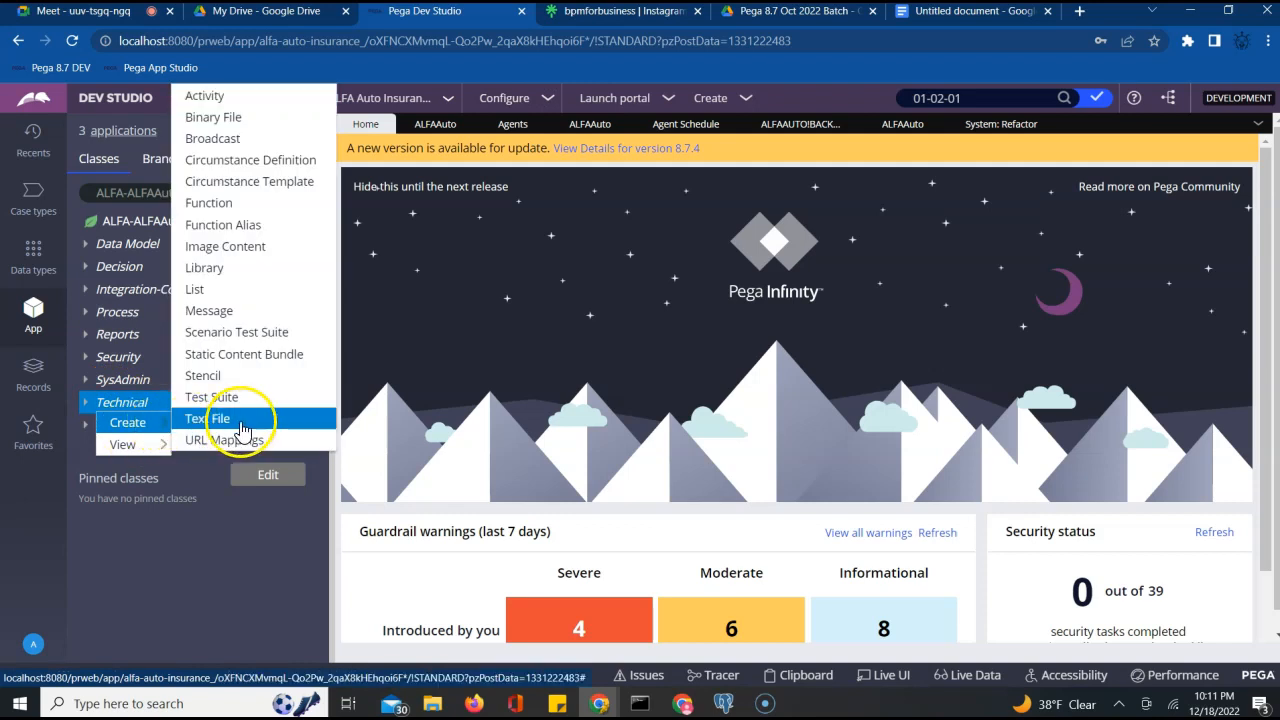
left_click(240, 96)
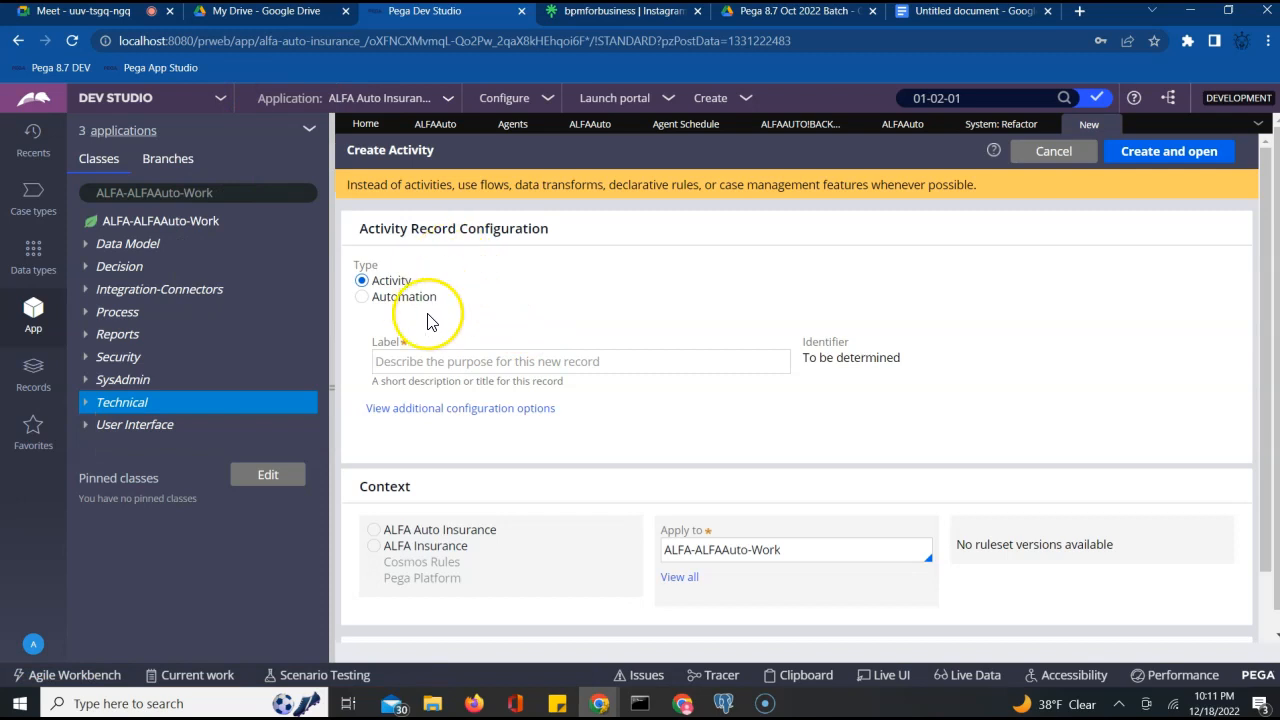
left_click(423, 362)
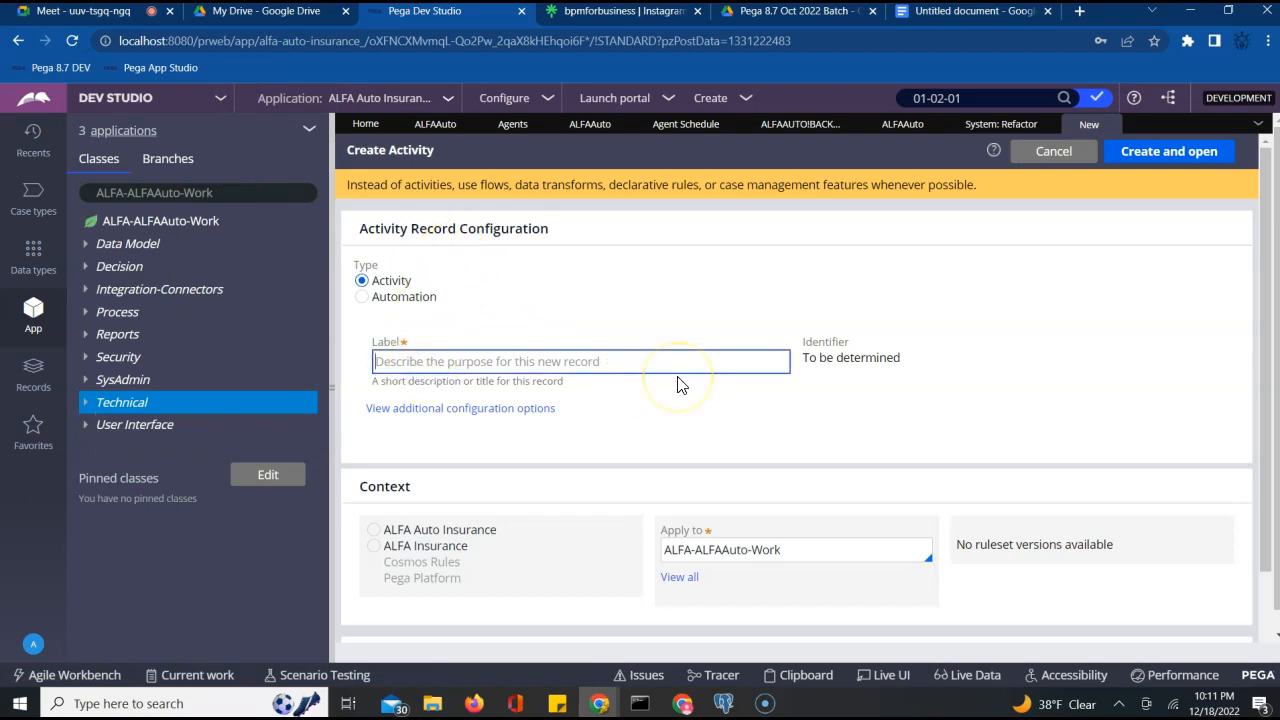
type("TEs")
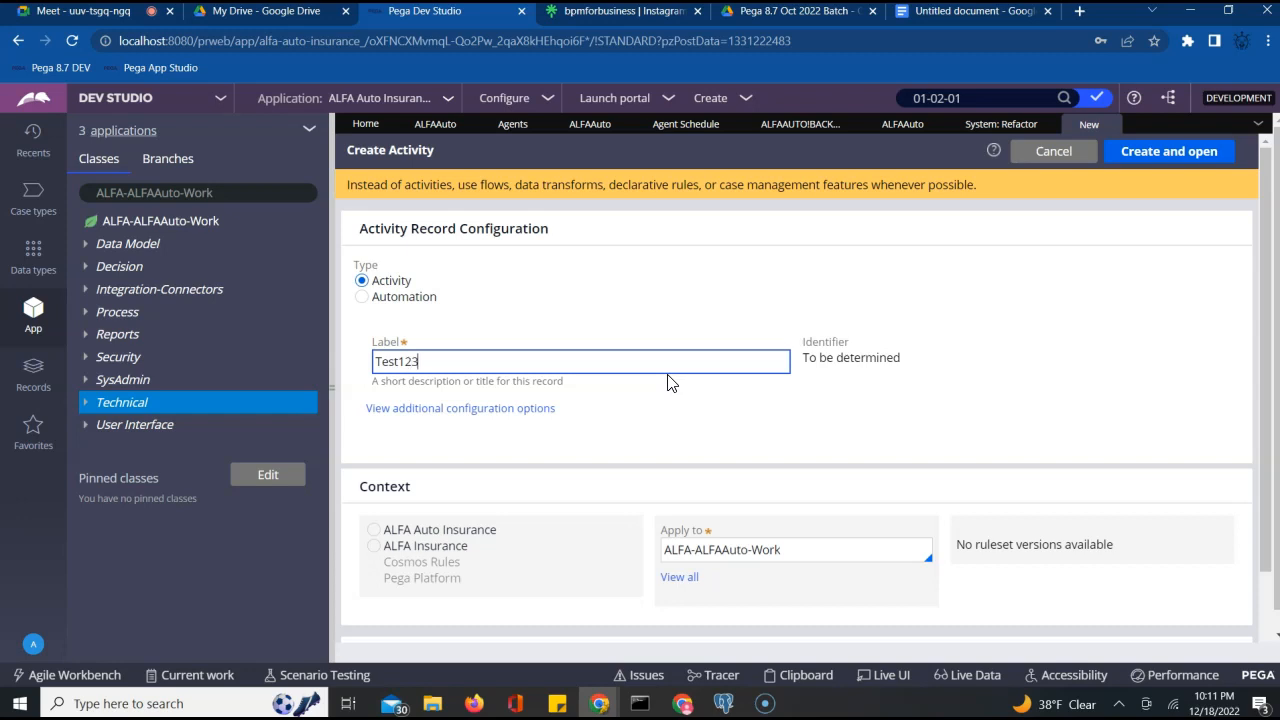
left_click(771, 432)
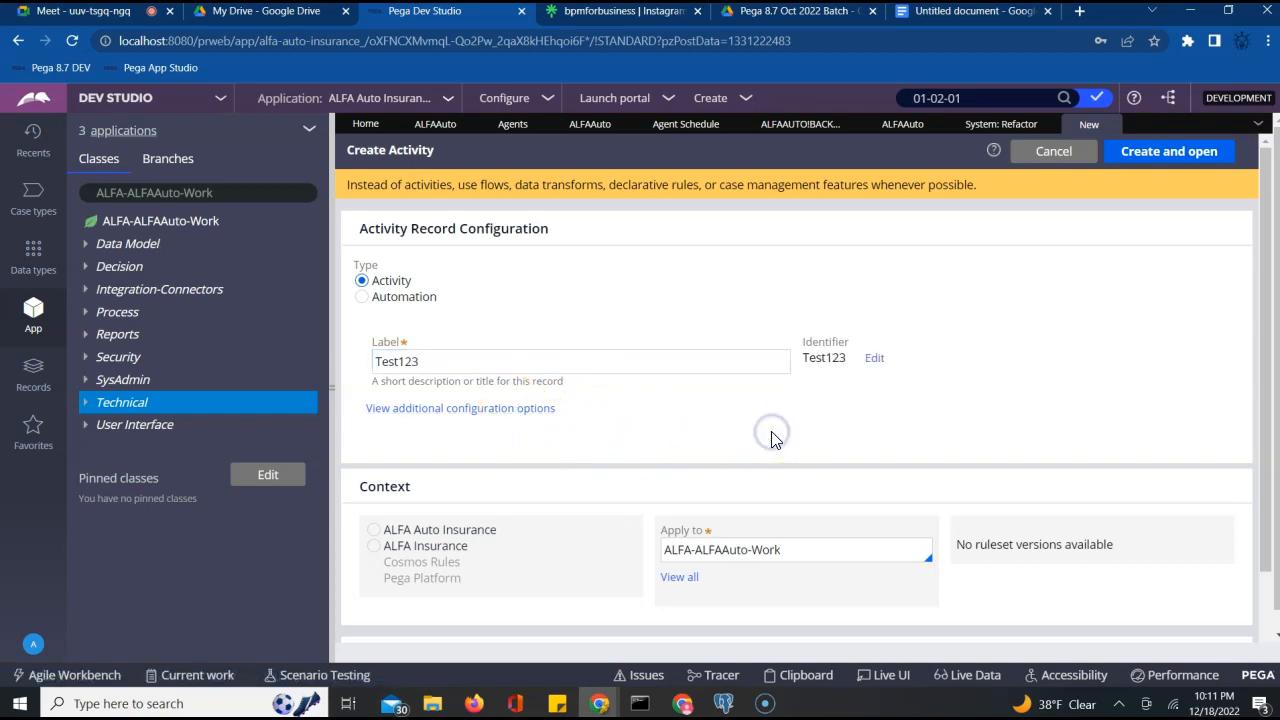
Set the activity context to ALFA Auto Insurance, then view the ALFAAuto ruleset versions
left_click(375, 531)
left_click(843, 559)
left_click(1054, 547)
left_click(590, 125)
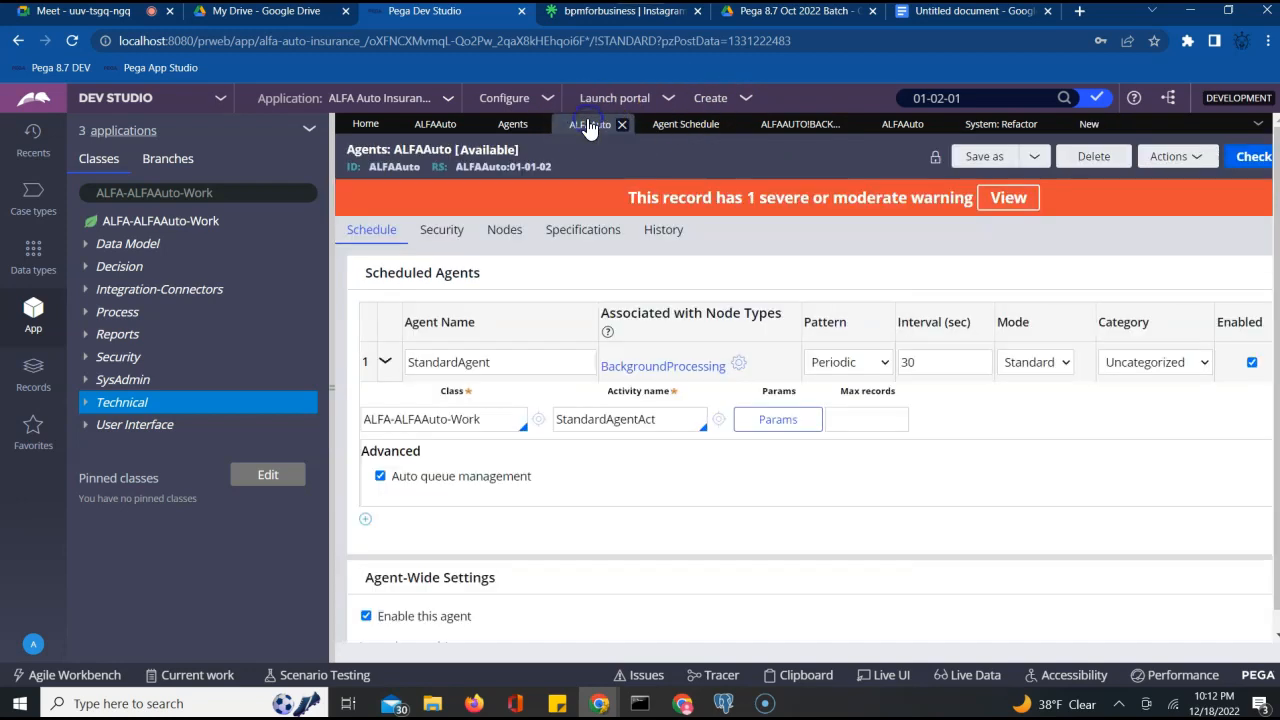
left_click(908, 125)
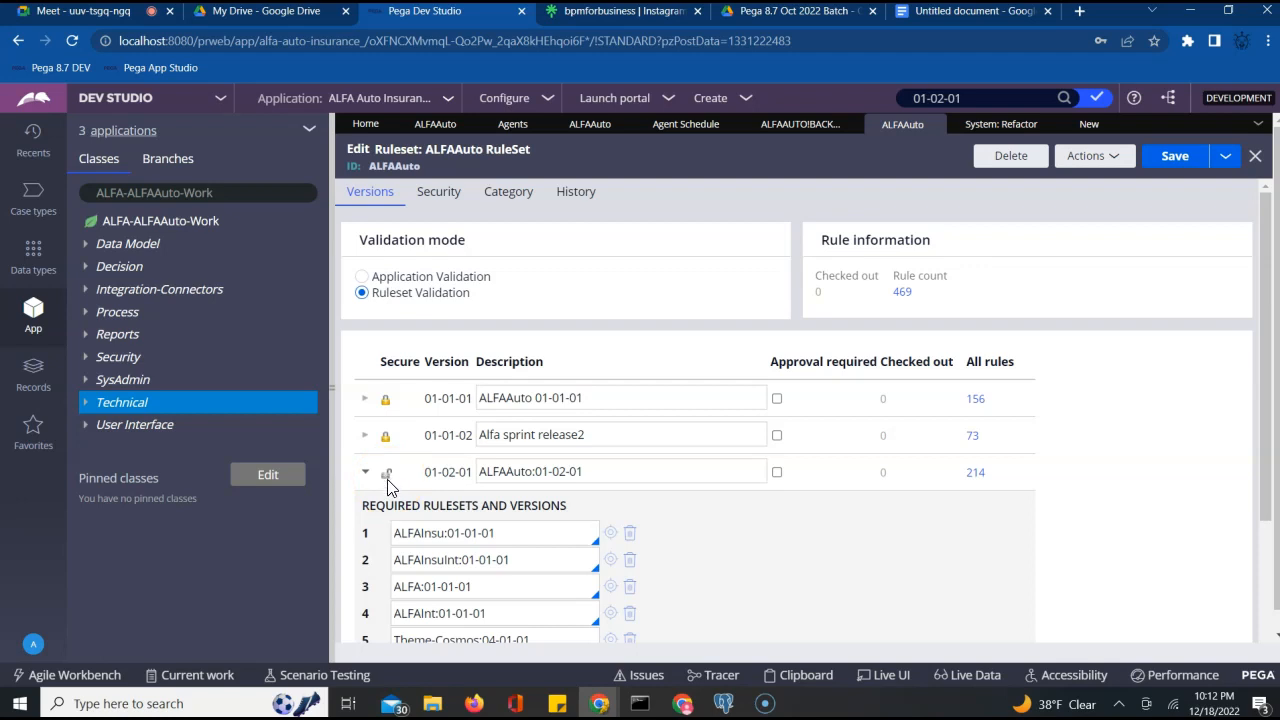
Return to the Test123 activity form, which reports no ruleset versions available, and open the Application menu
left_click(1087, 124)
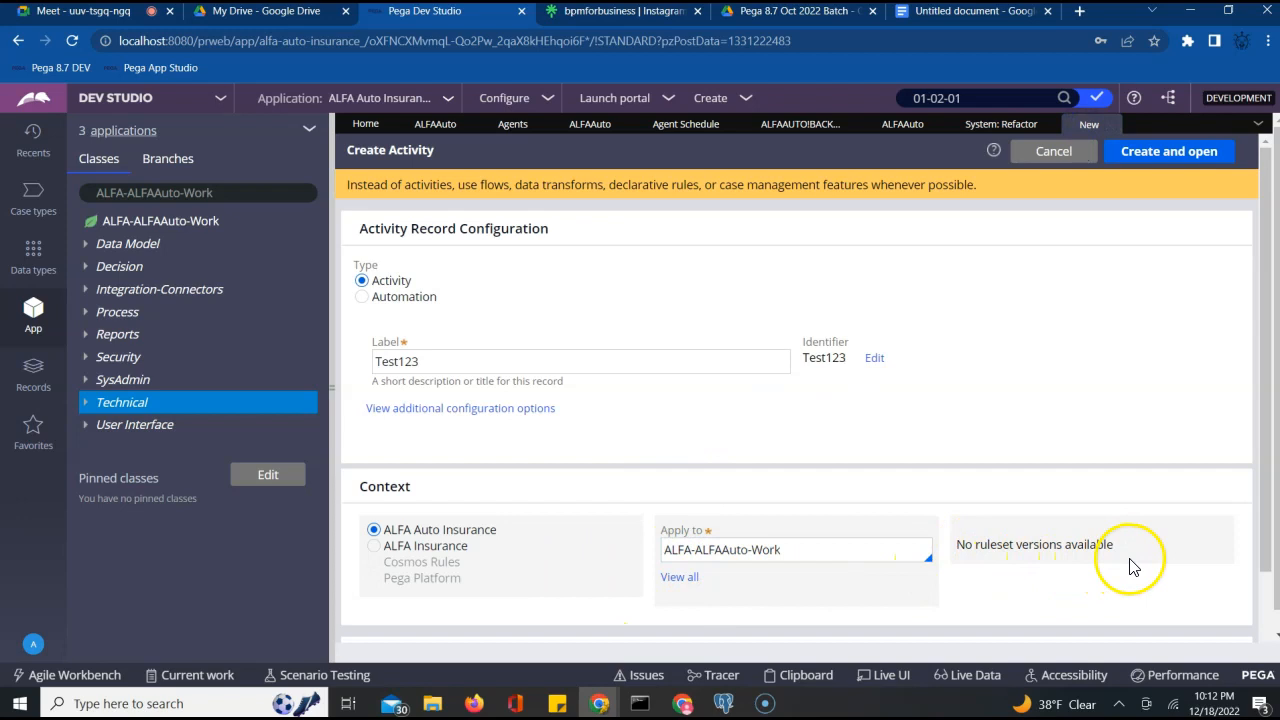
triple_click(1060, 543)
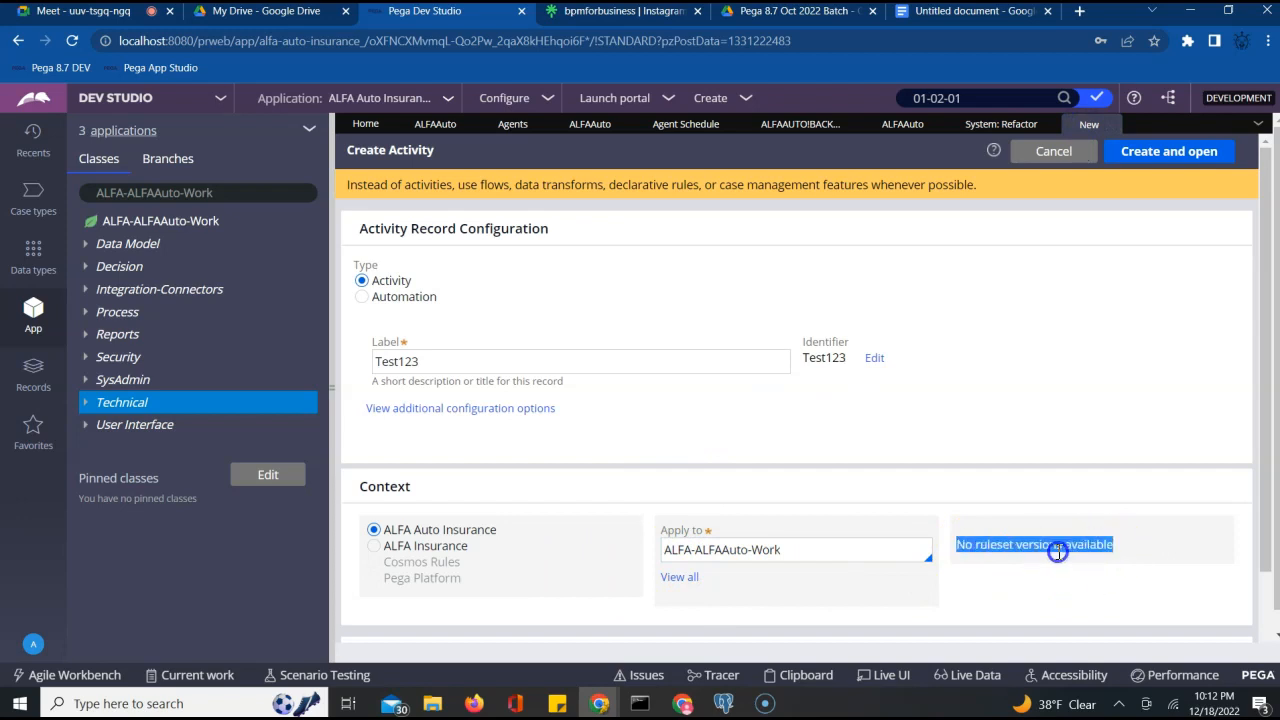
left_click(1018, 364)
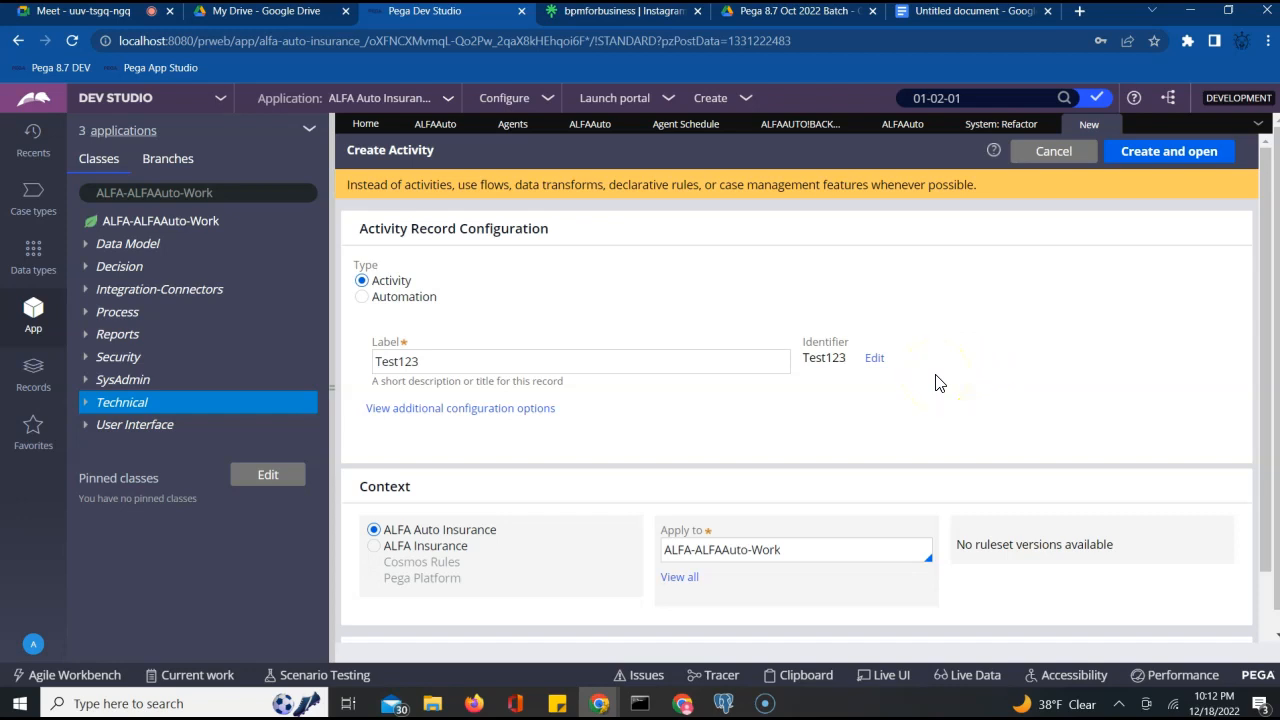
left_click(449, 99)
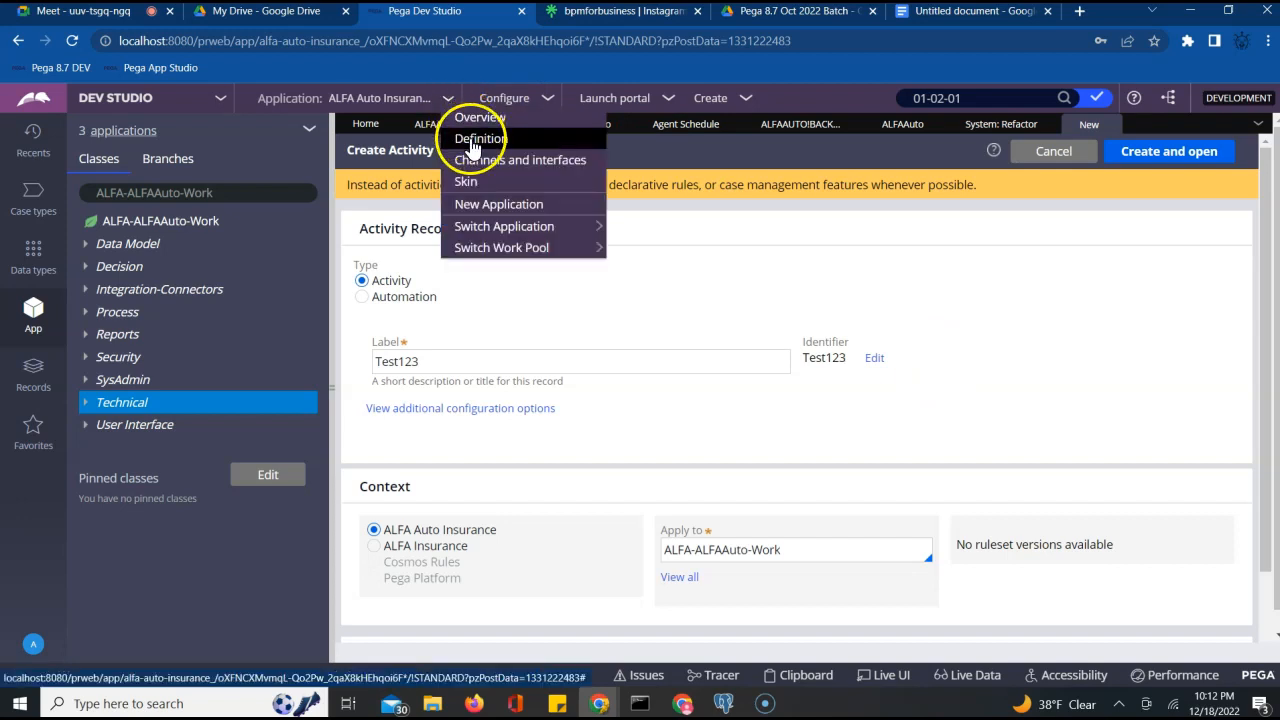
Glance at the application definition, then switch the activity context to ALFA Insurance
left_click(474, 141)
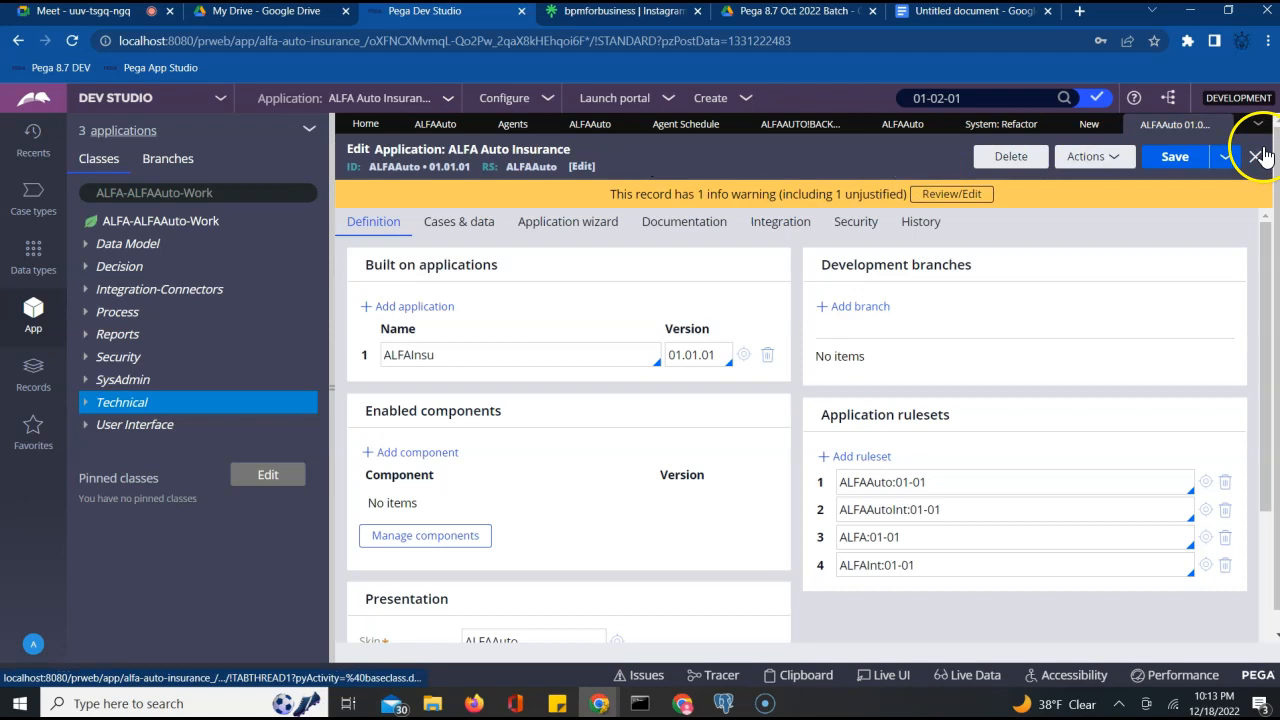
left_click(1226, 123)
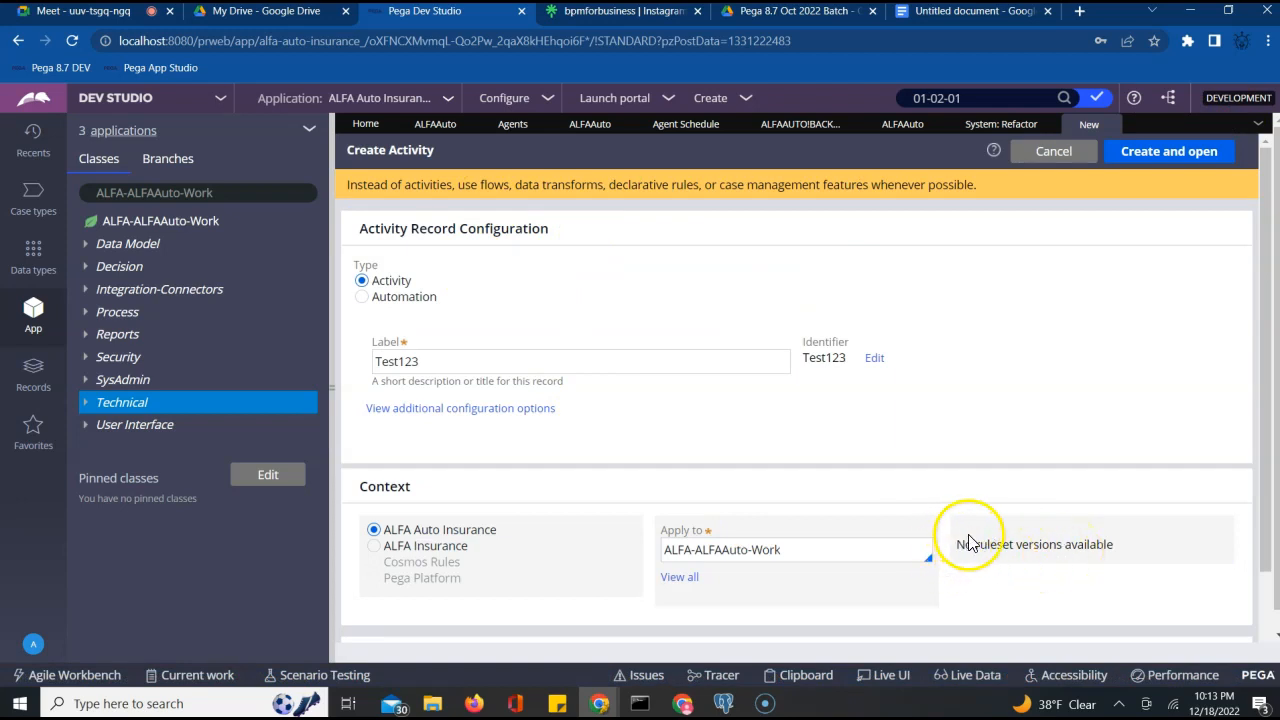
left_click(370, 547)
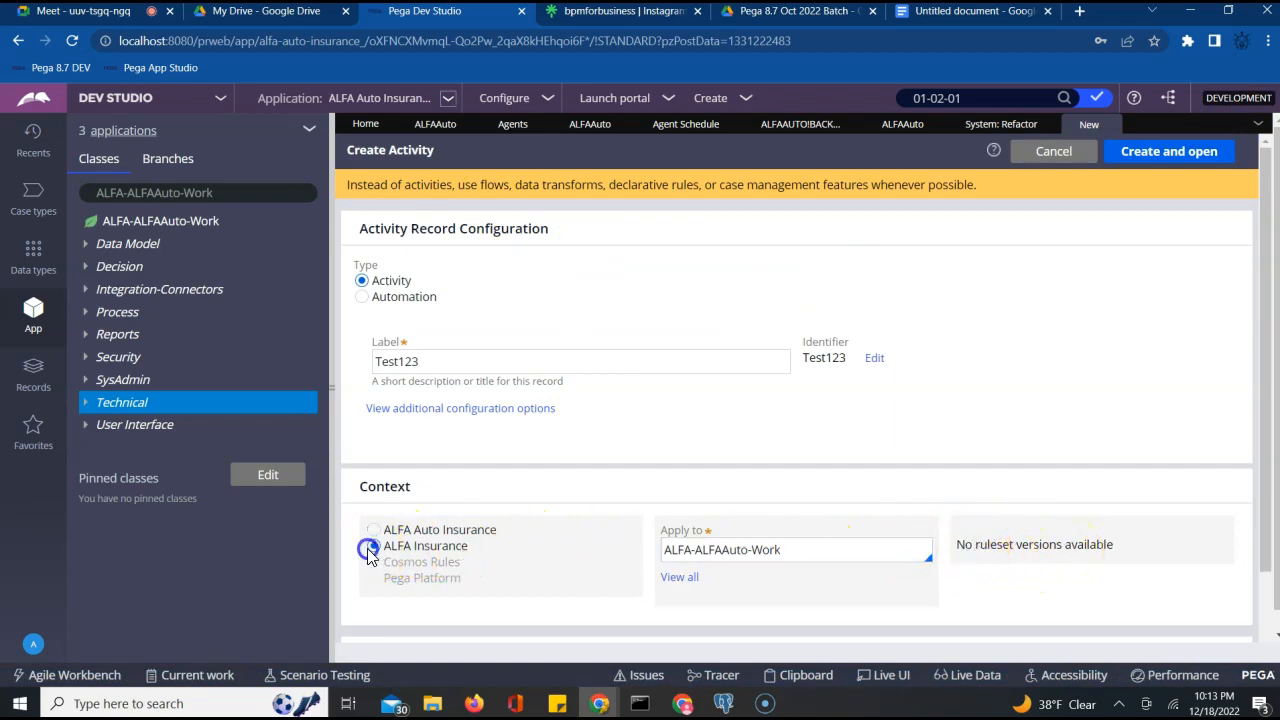
left_click(895, 546)
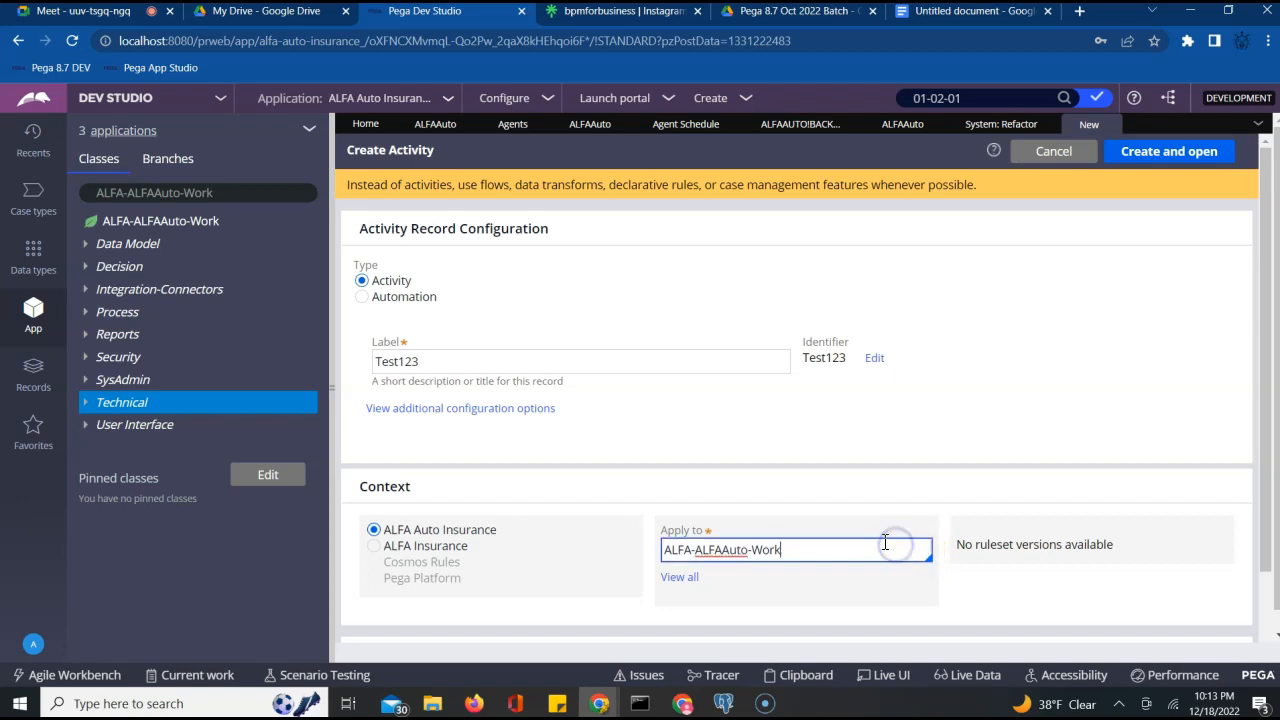
left_click(982, 488)
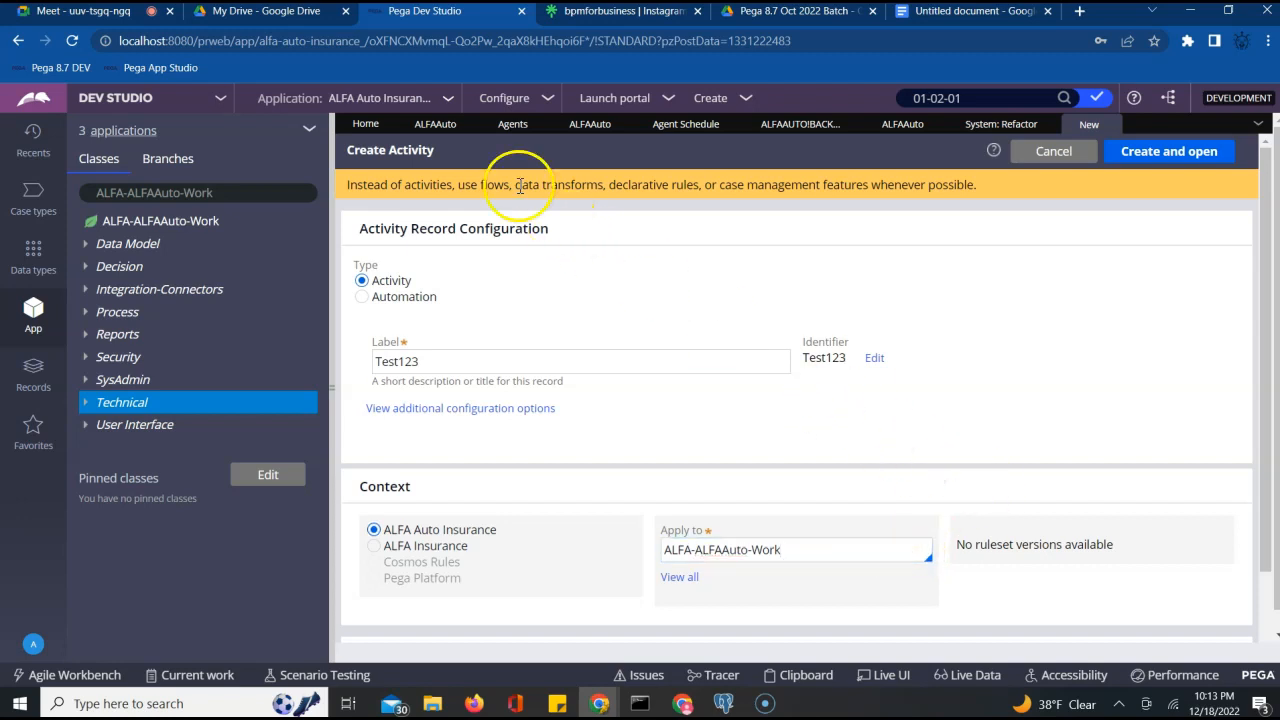
Reopen the ALFA Auto Insurance application definition and select the application ID ALFAAuto
left_click(442, 98)
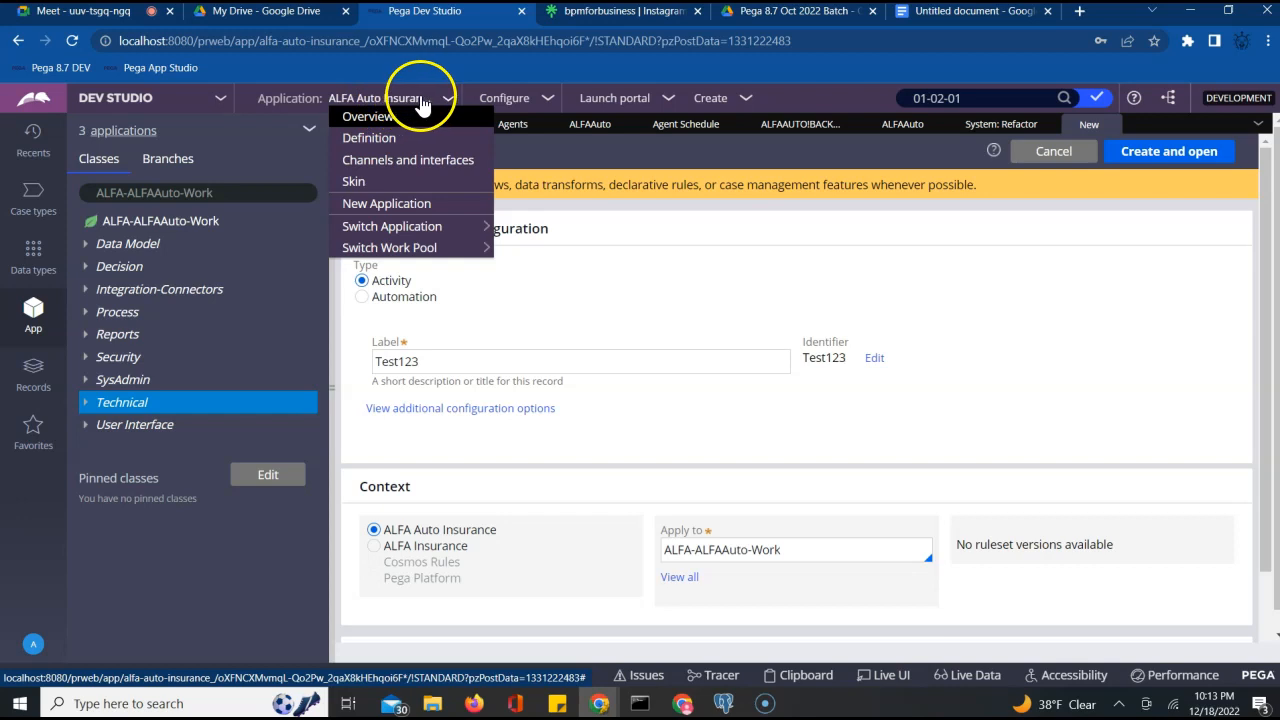
left_click(377, 138)
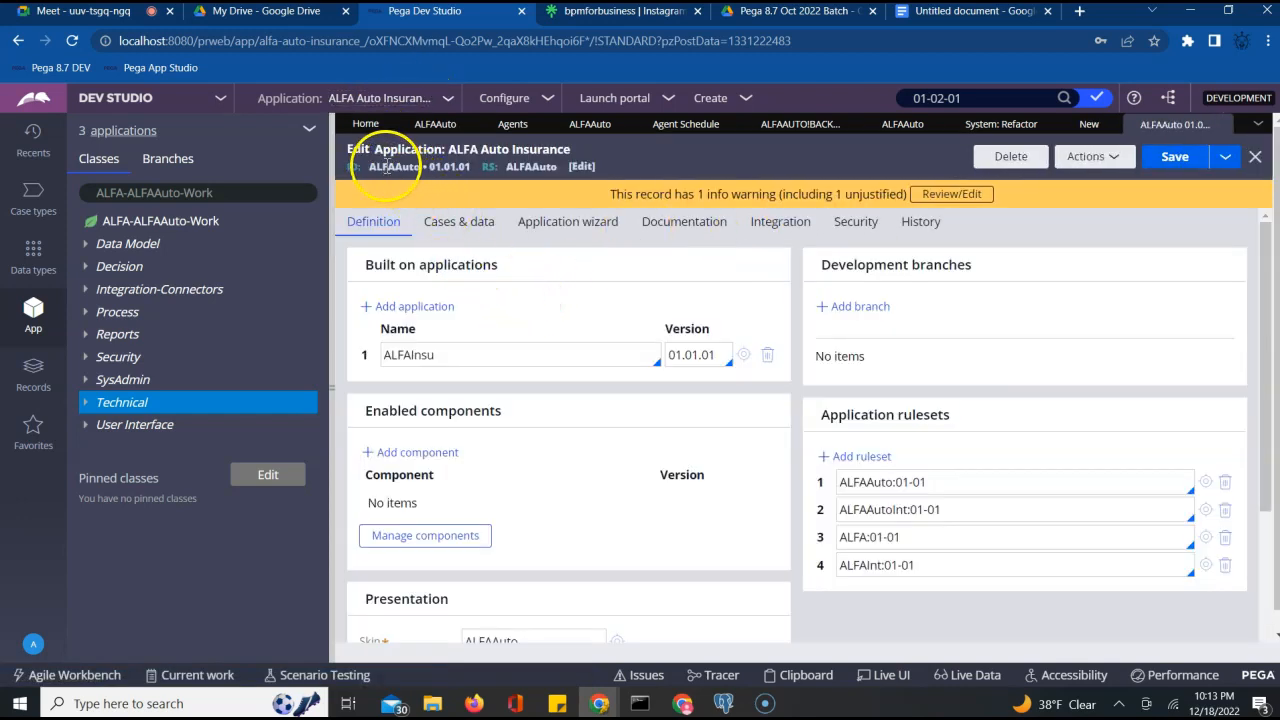
double_click(392, 166)
Locate the Application rulesets list and place the caret after the ALFAAuto:01-01 version
double_click(404, 149)
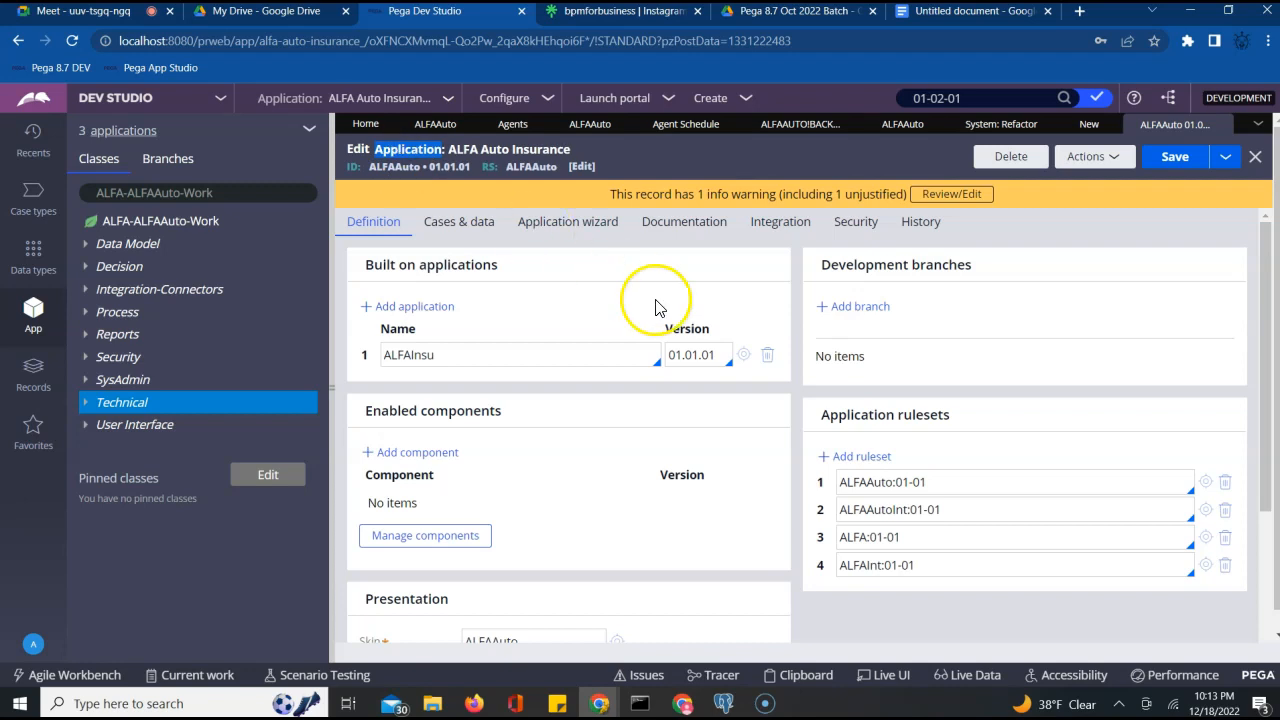
left_click_drag(821, 416, 977, 423)
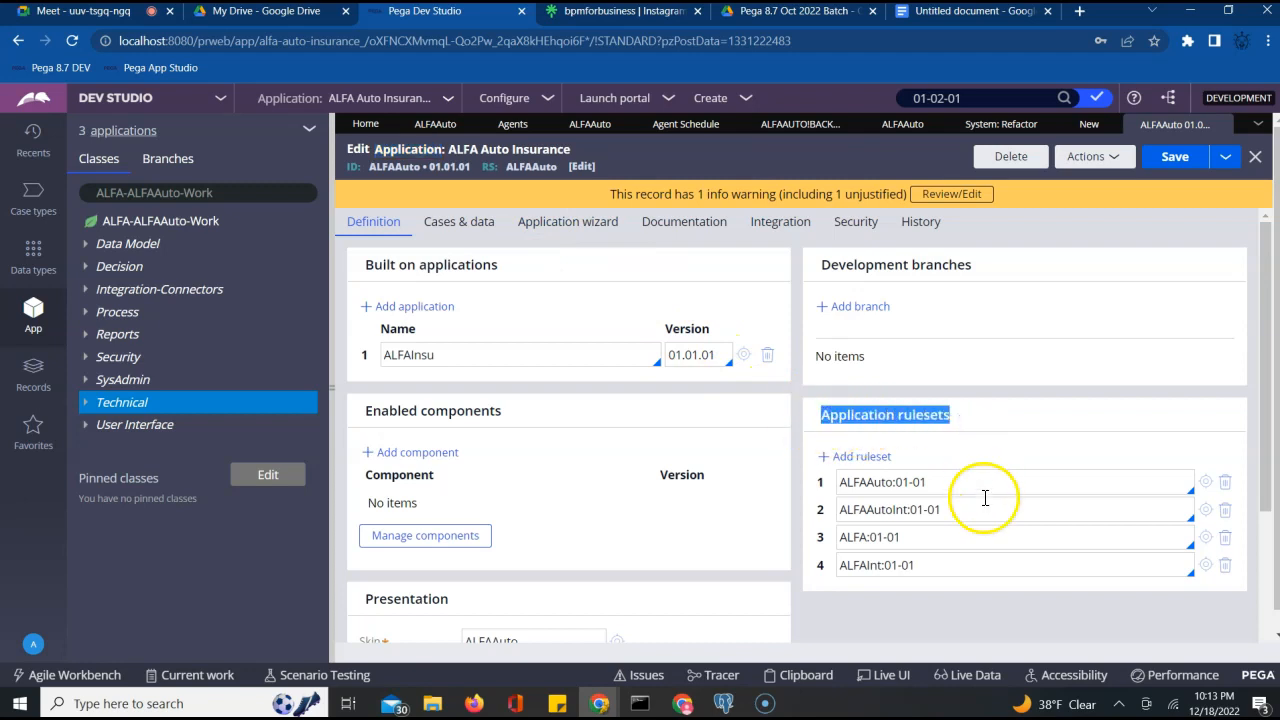
scroll(983, 547, "down", 3)
scroll(983, 547, "up", 3)
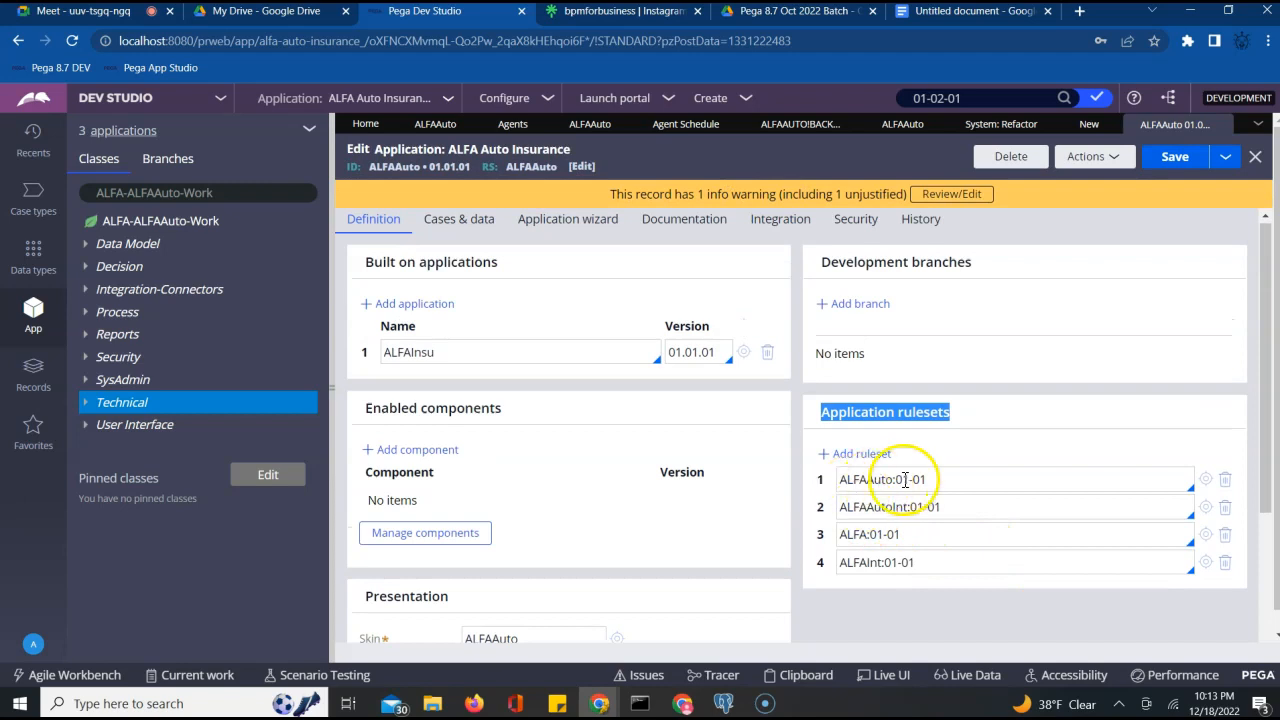
left_click(955, 480)
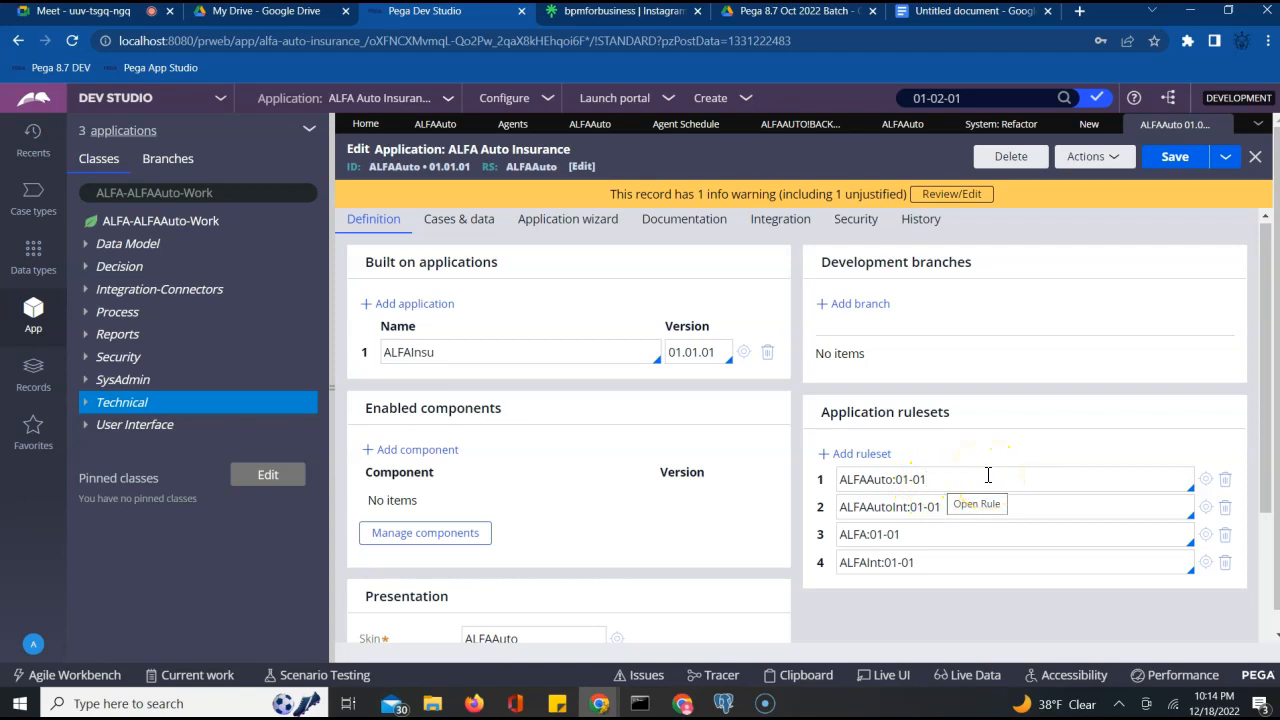
Append -99 to the ALFAAuto version and save, hitting the undefined-version error, then remove it
type("-99")
left_click(1185, 156)
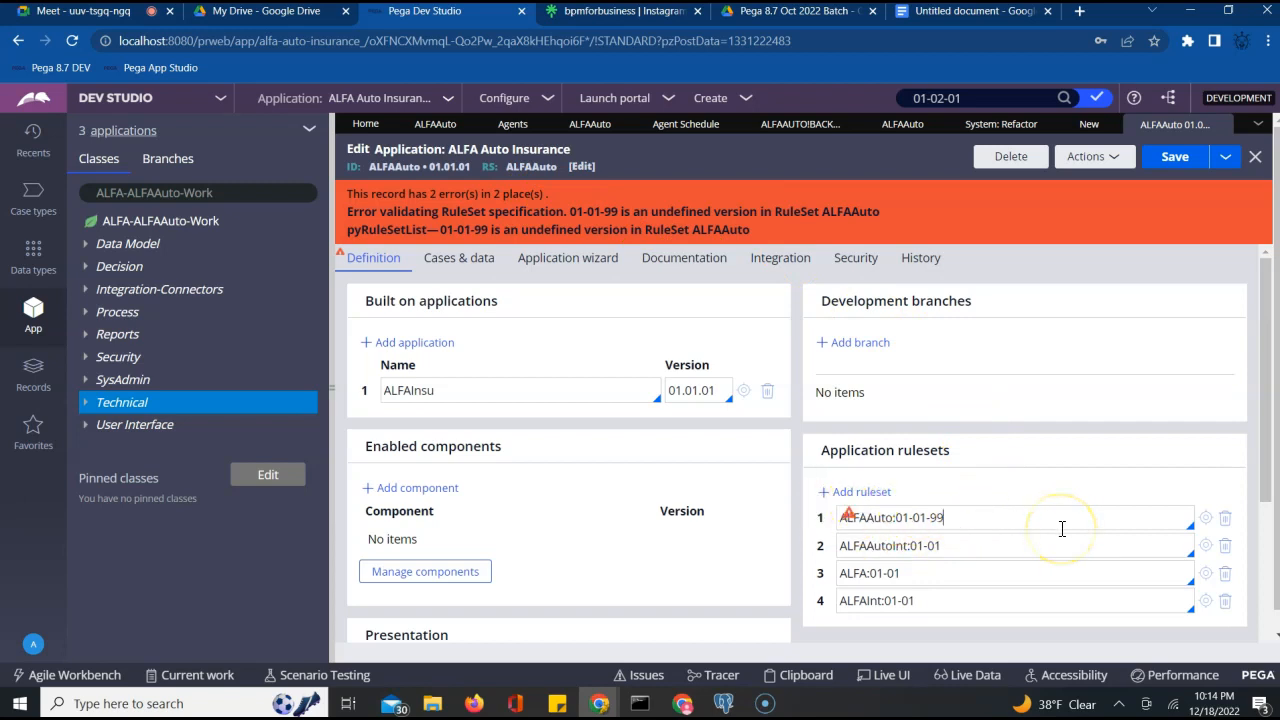
key("BackSpace")
key("BackSpace")
key("BackSpace")
left_click(1173, 160)
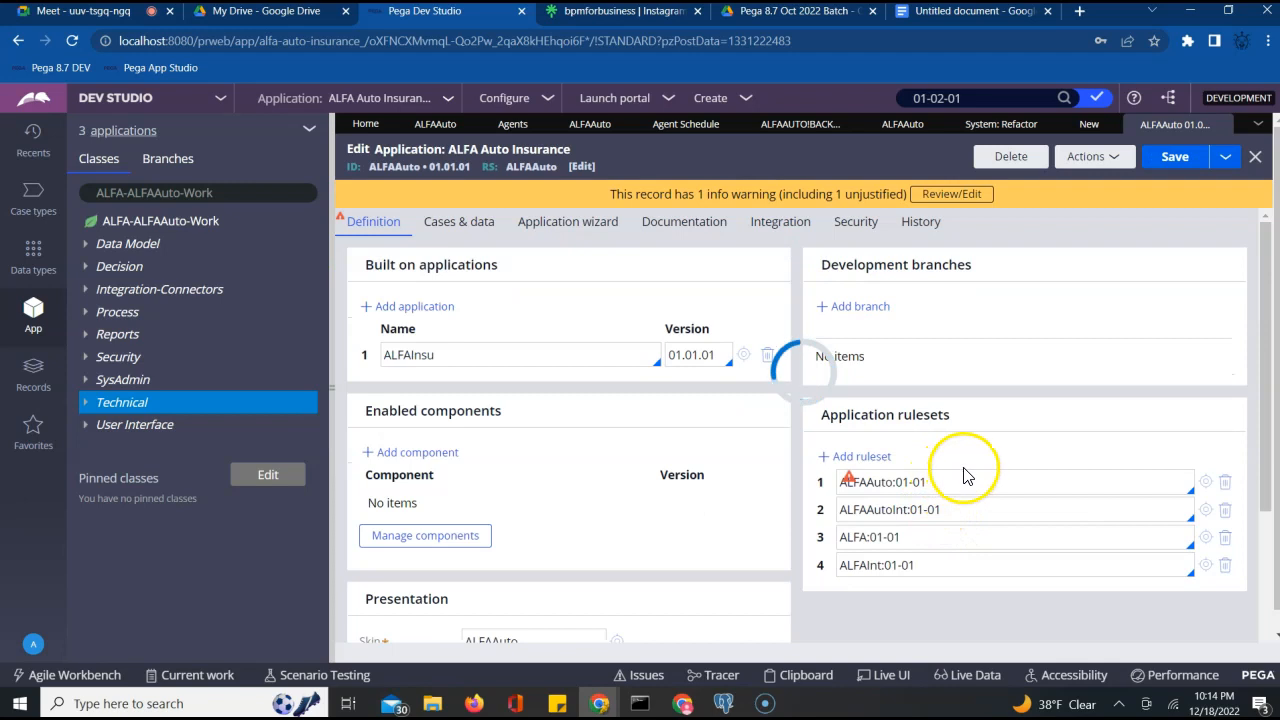
Change the ALFAAuto ruleset entry to 01-02 and save the application definition
left_click(951, 483)
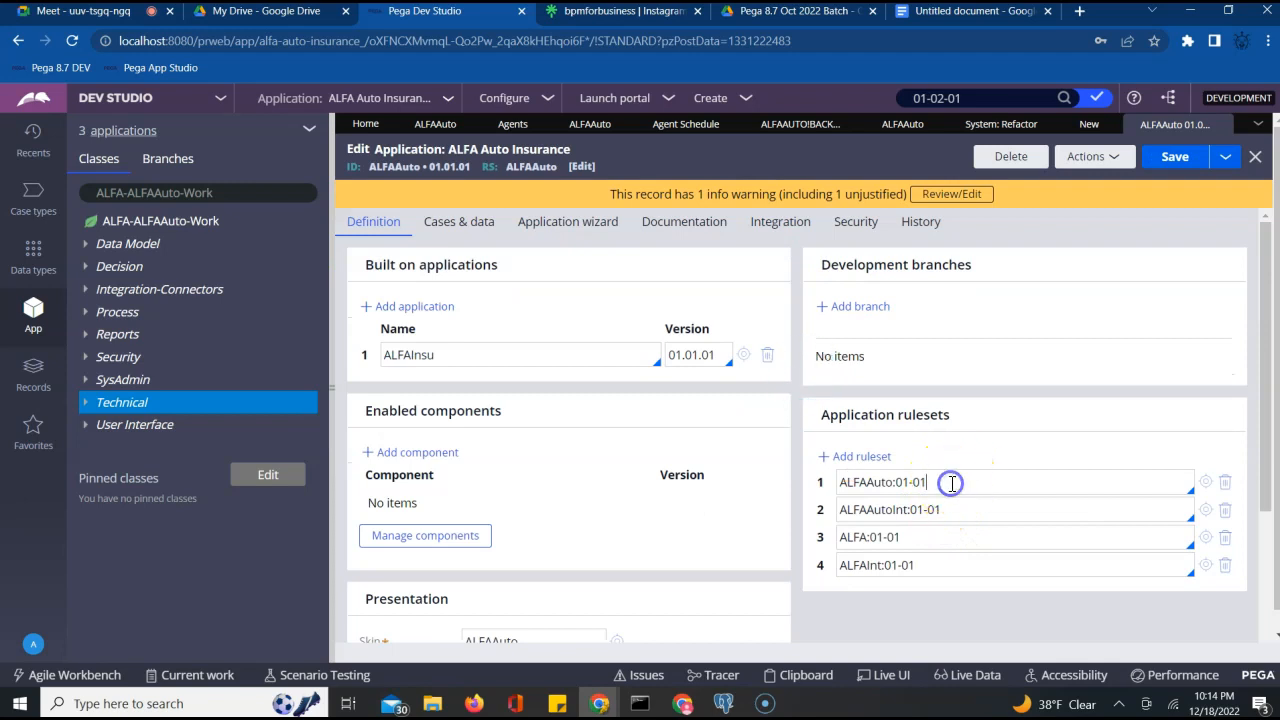
key("BackSpace")
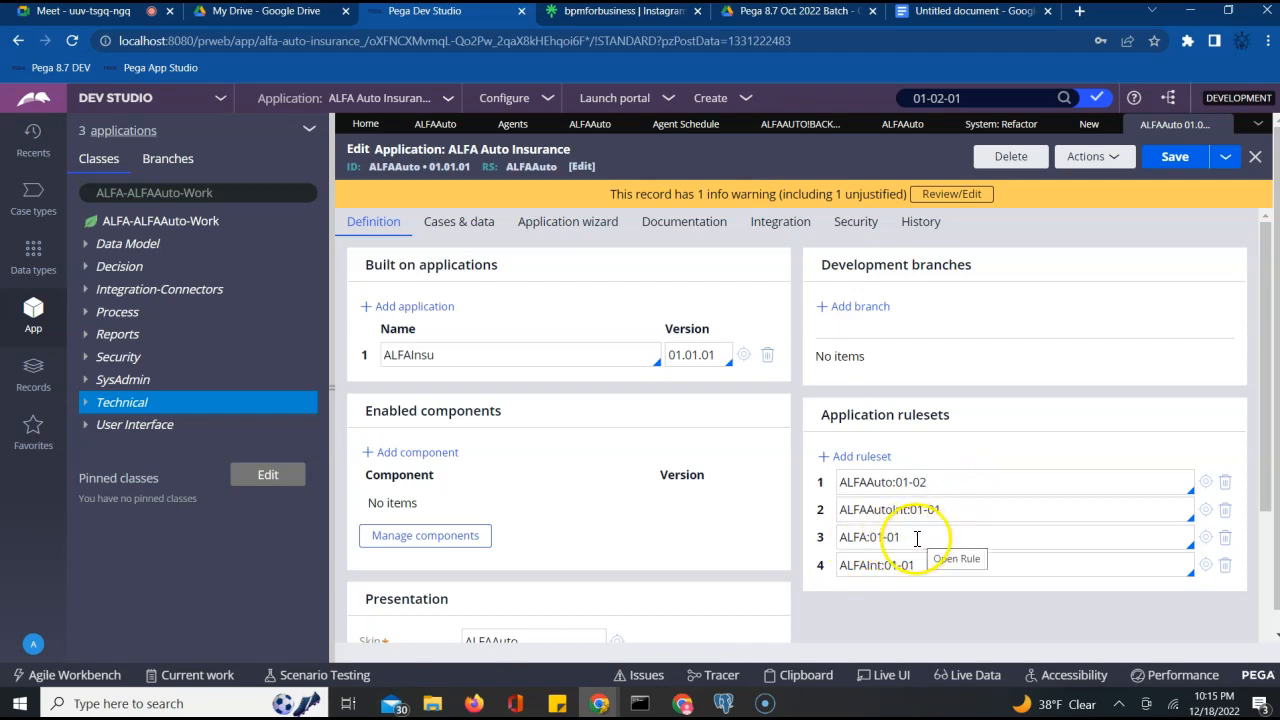
double_click(940, 509)
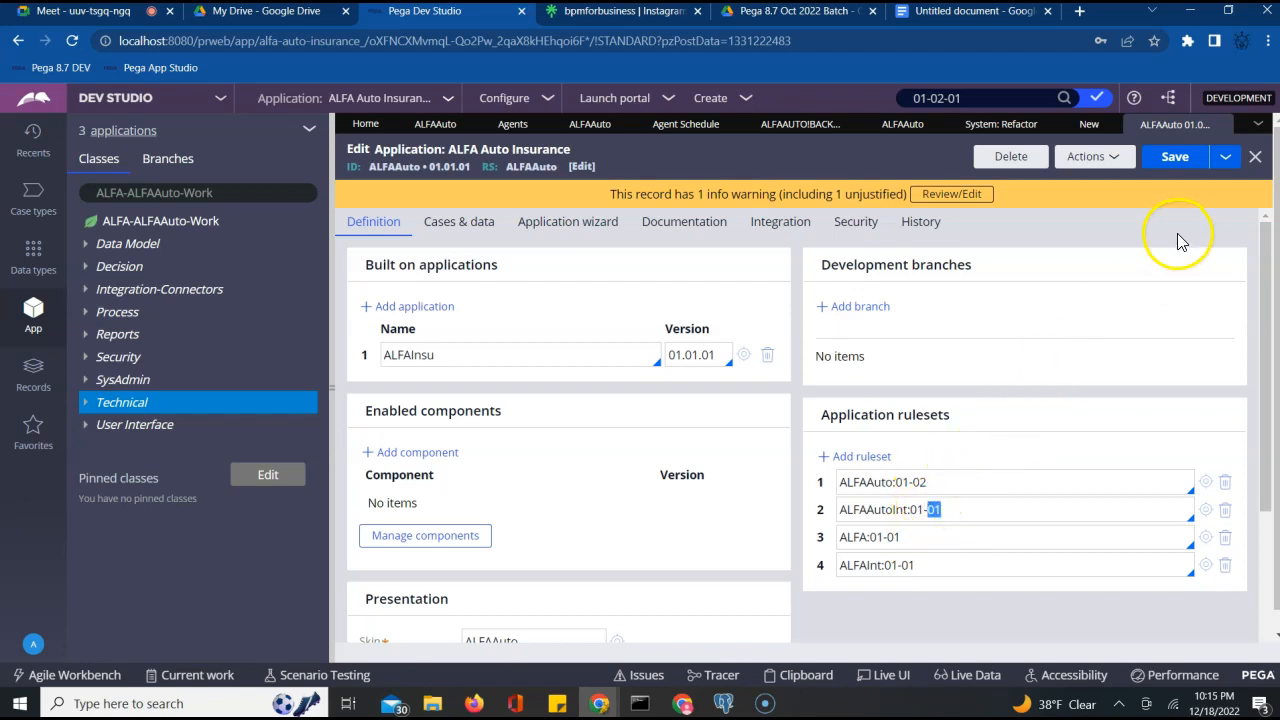
left_click(1168, 166)
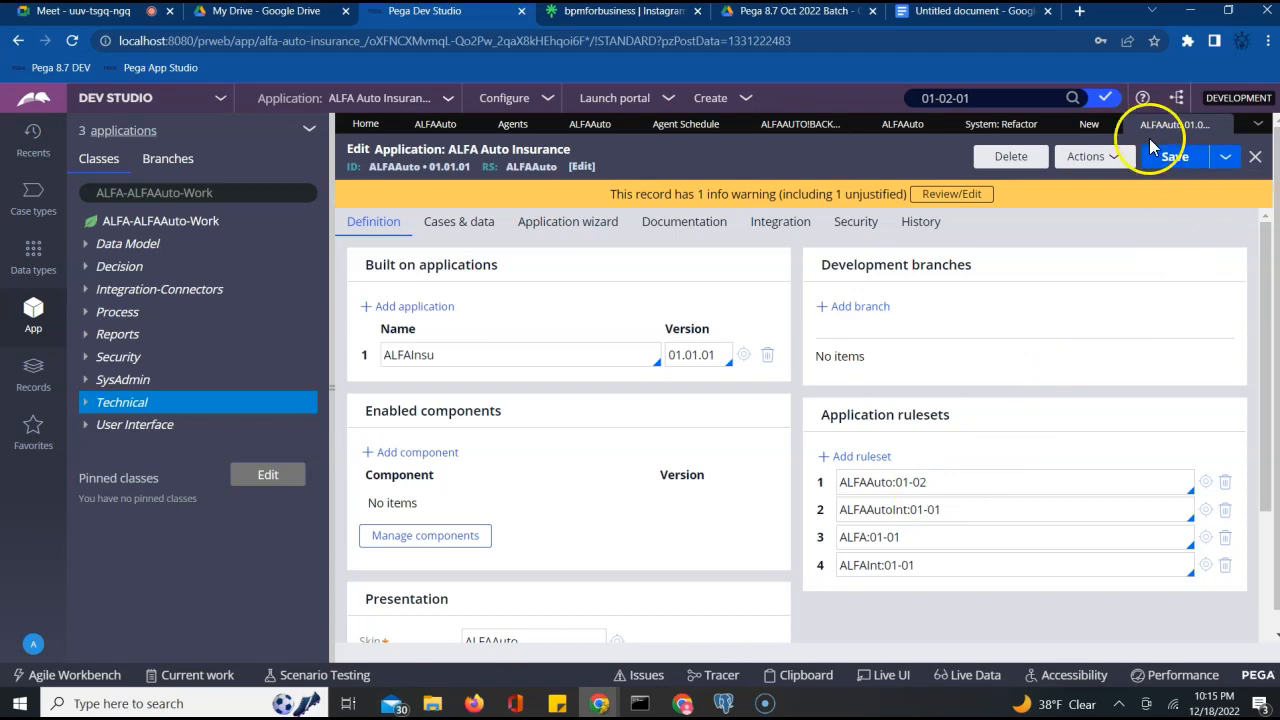
Discard the unfinished Test123 activity form and bring up the Technical category's actions
left_click(1086, 128)
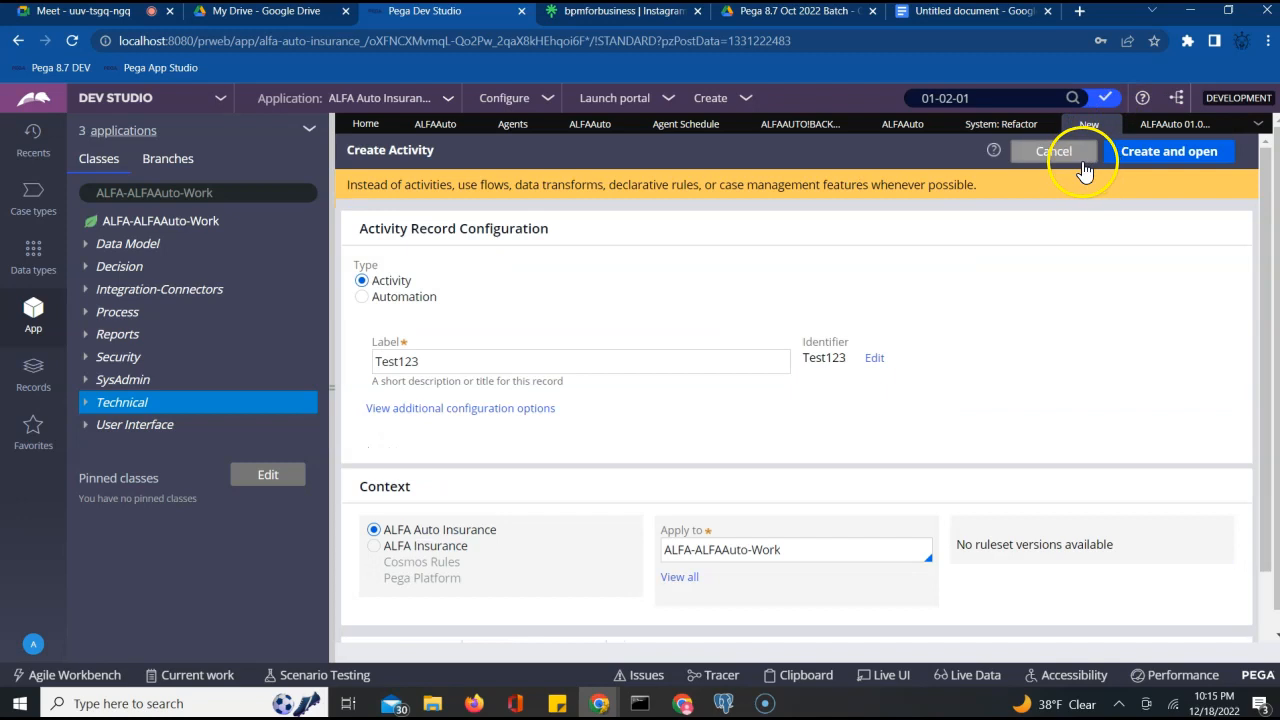
left_click(1071, 153)
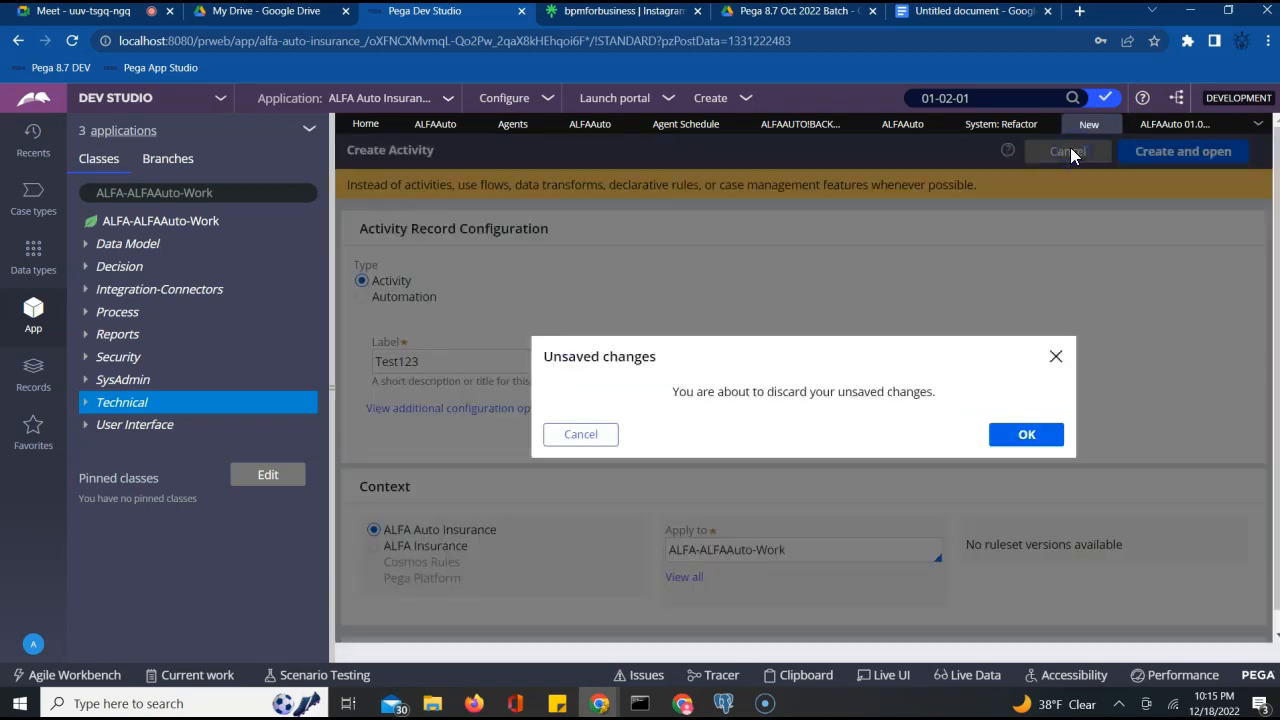
left_click(1027, 434)
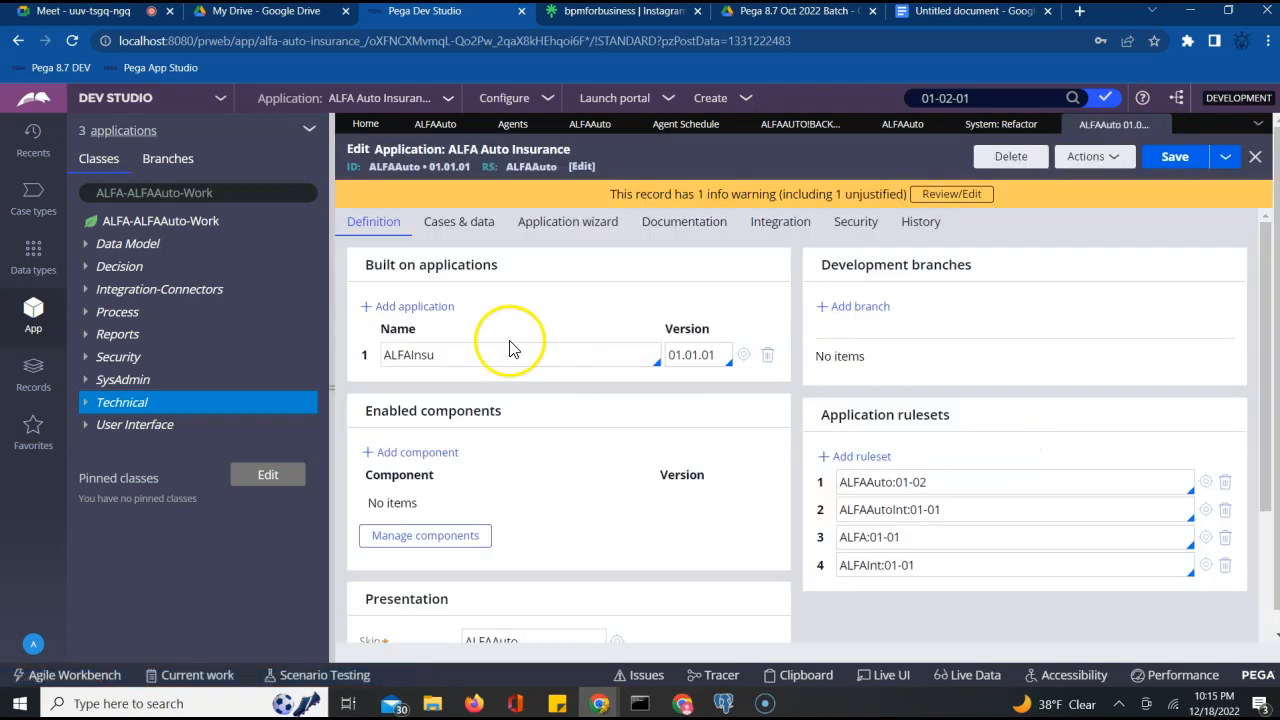
left_click(117, 408)
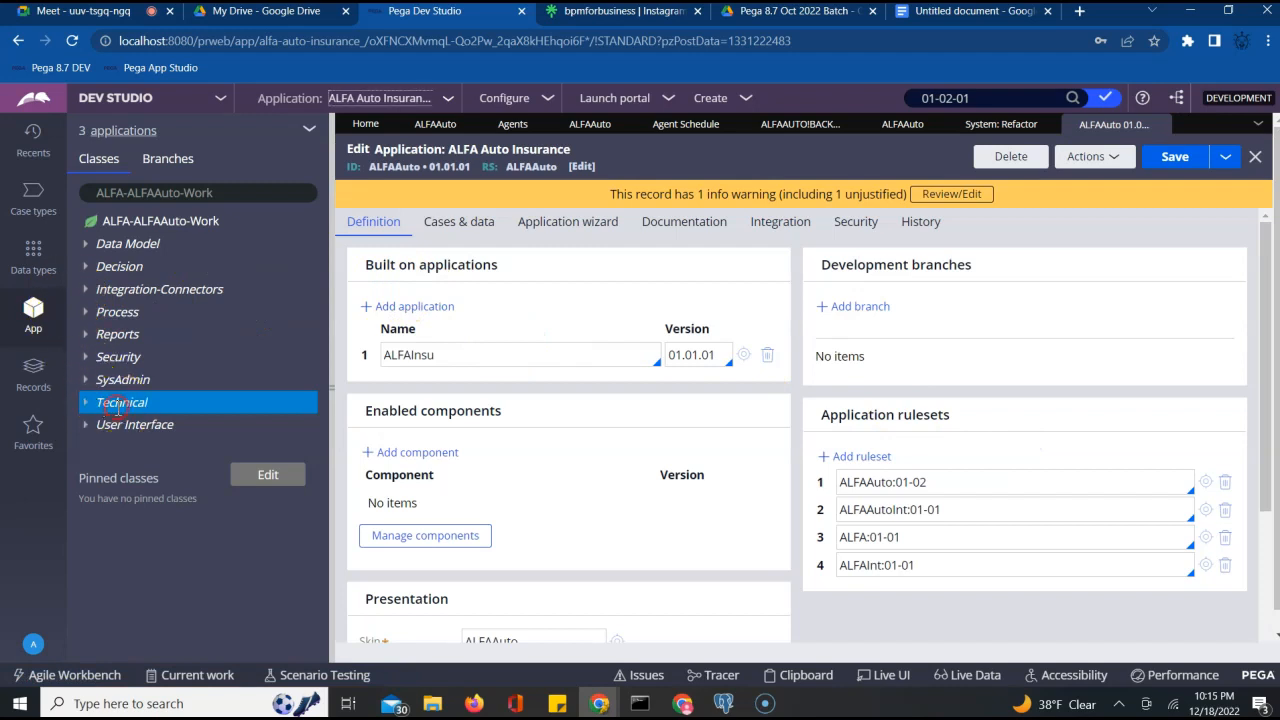
Start a new Activity, confirm its ruleset version is ALFAAuto 01-02-01, then close it uncreated
mouse_move(128, 423)
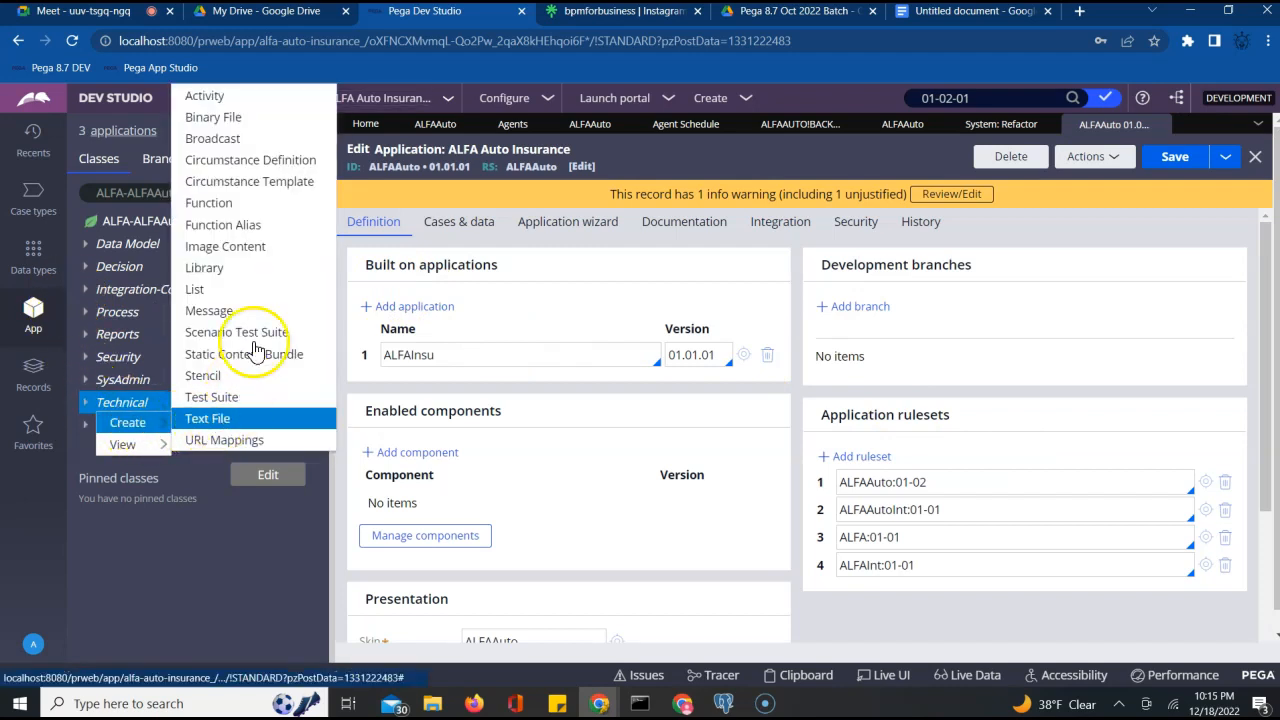
left_click(232, 117)
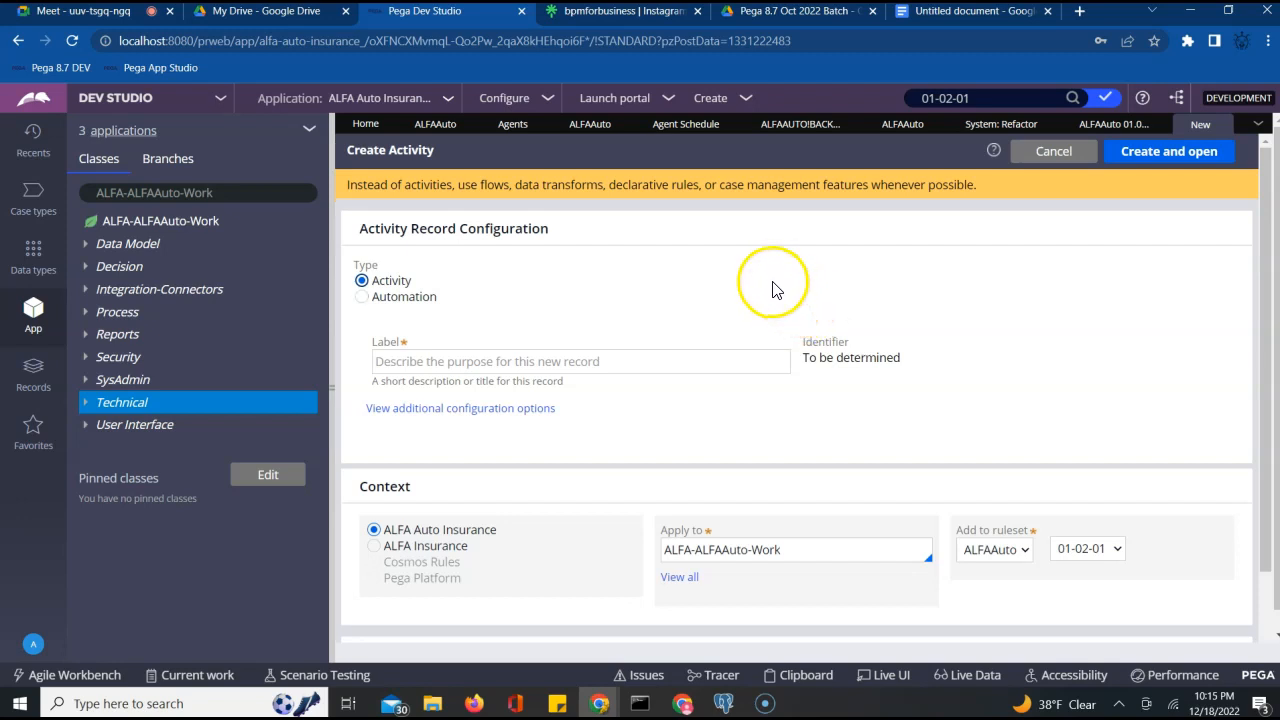
left_click(1076, 549)
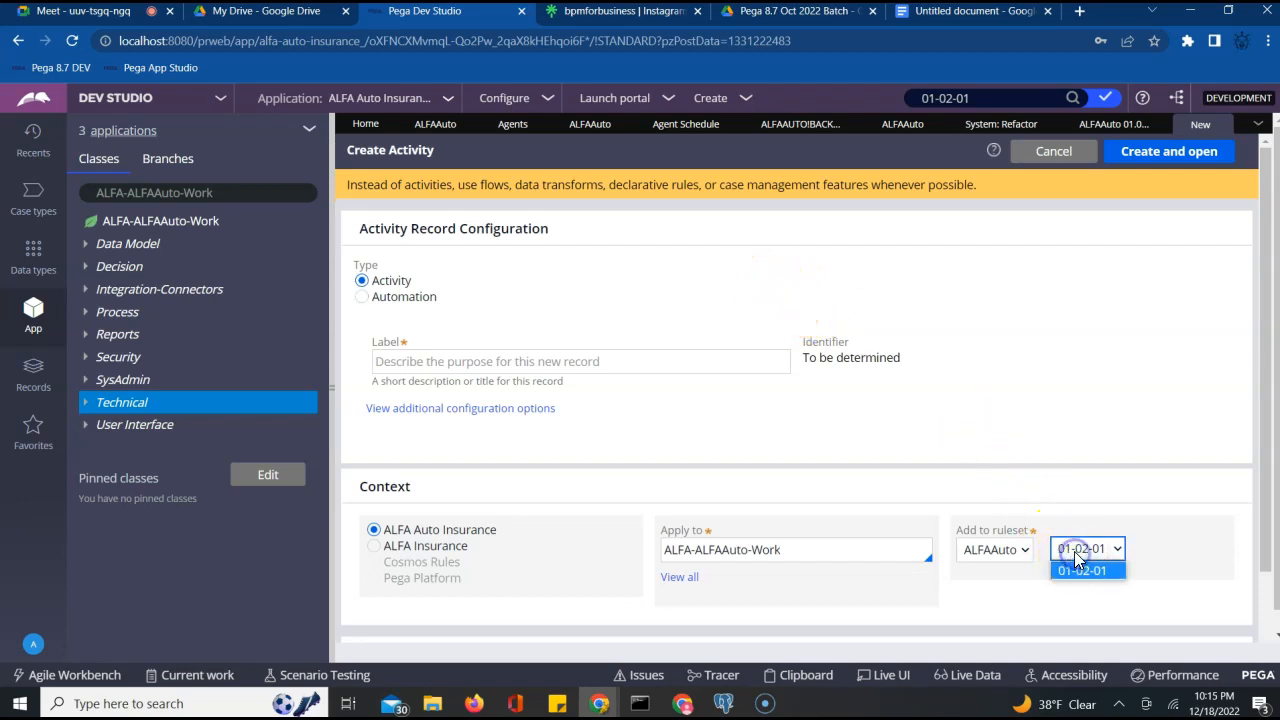
left_click(1080, 432)
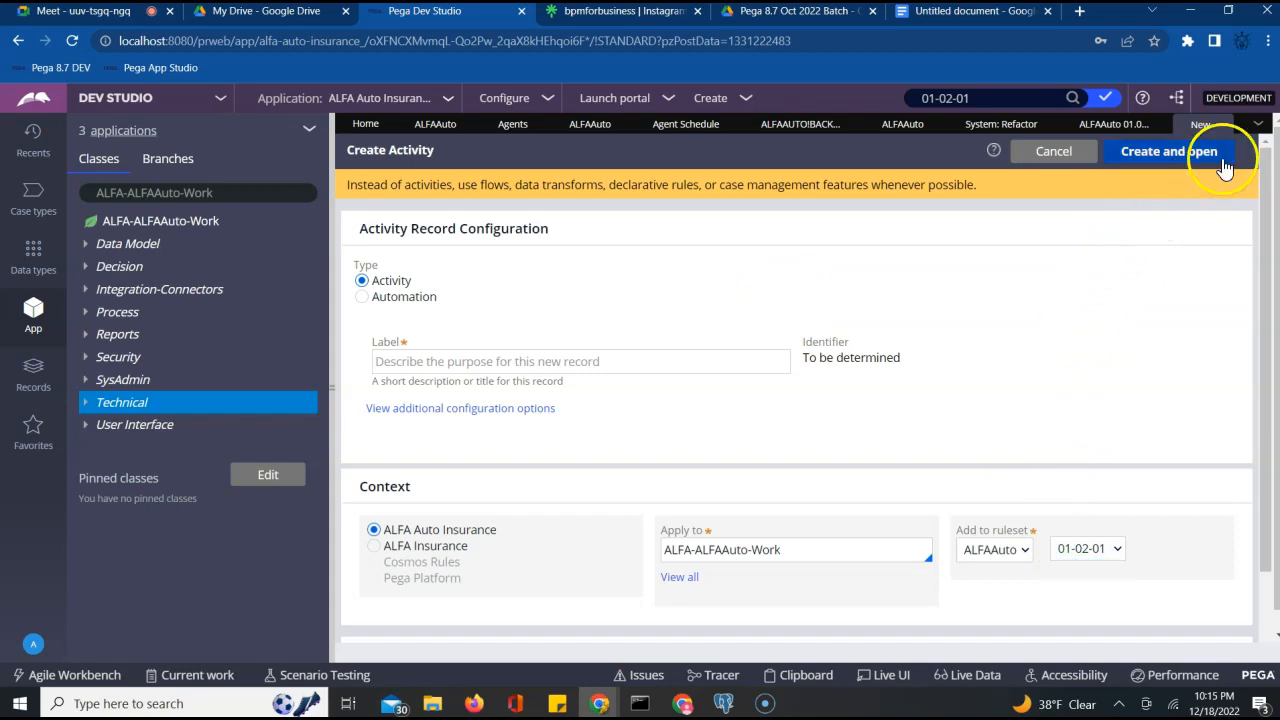
left_click(1227, 124)
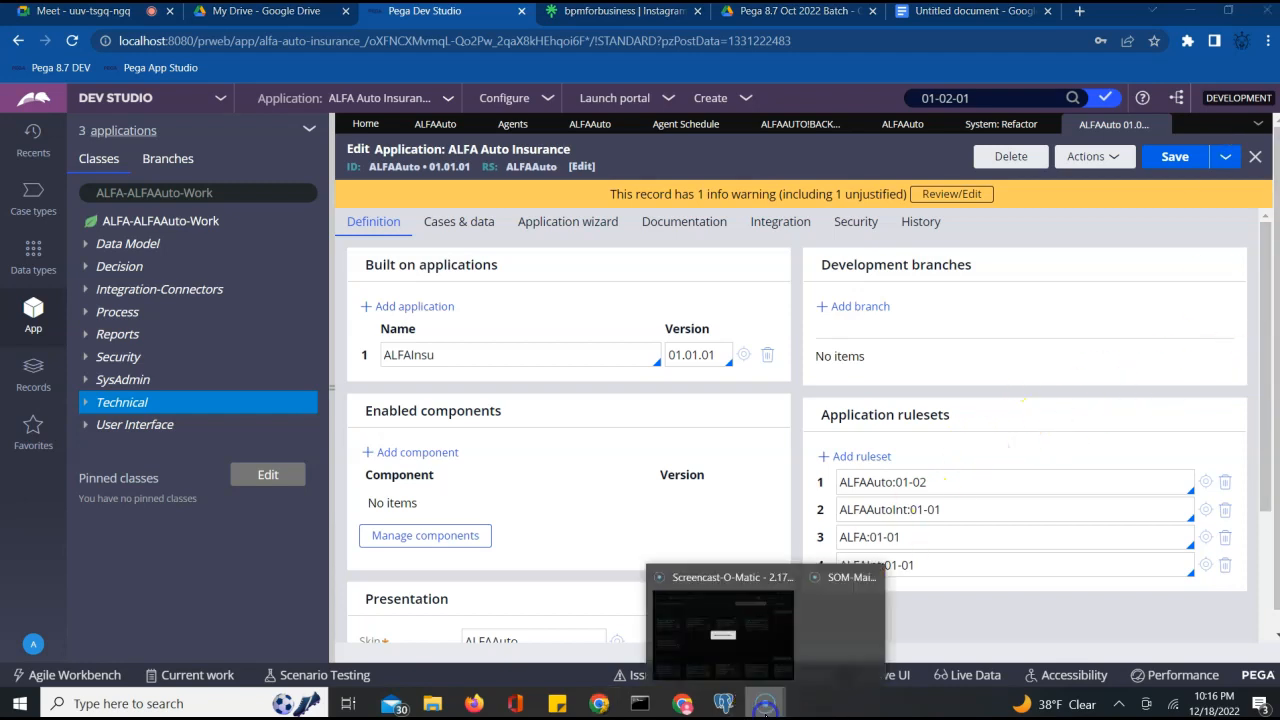
Minimize pgAdmin 4 to reveal the Pega Dev Studio application record
left_click(720, 703)
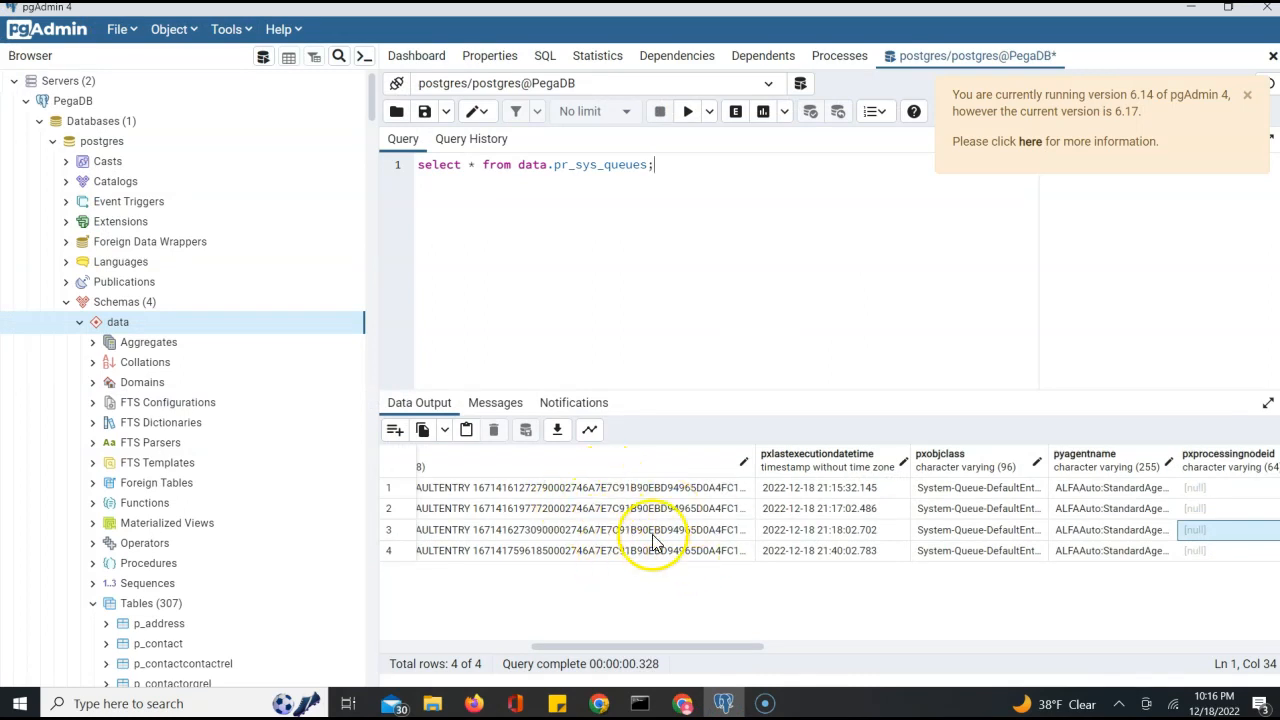
left_click(1192, 9)
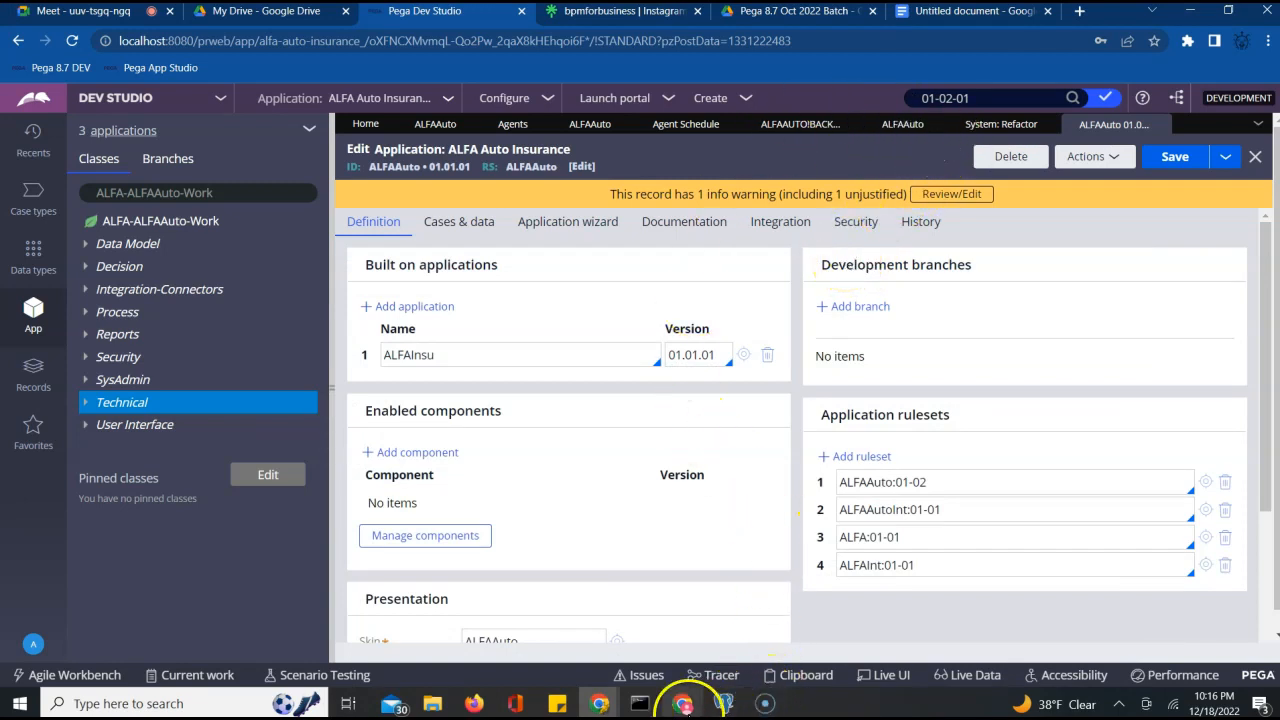
left_click(683, 703)
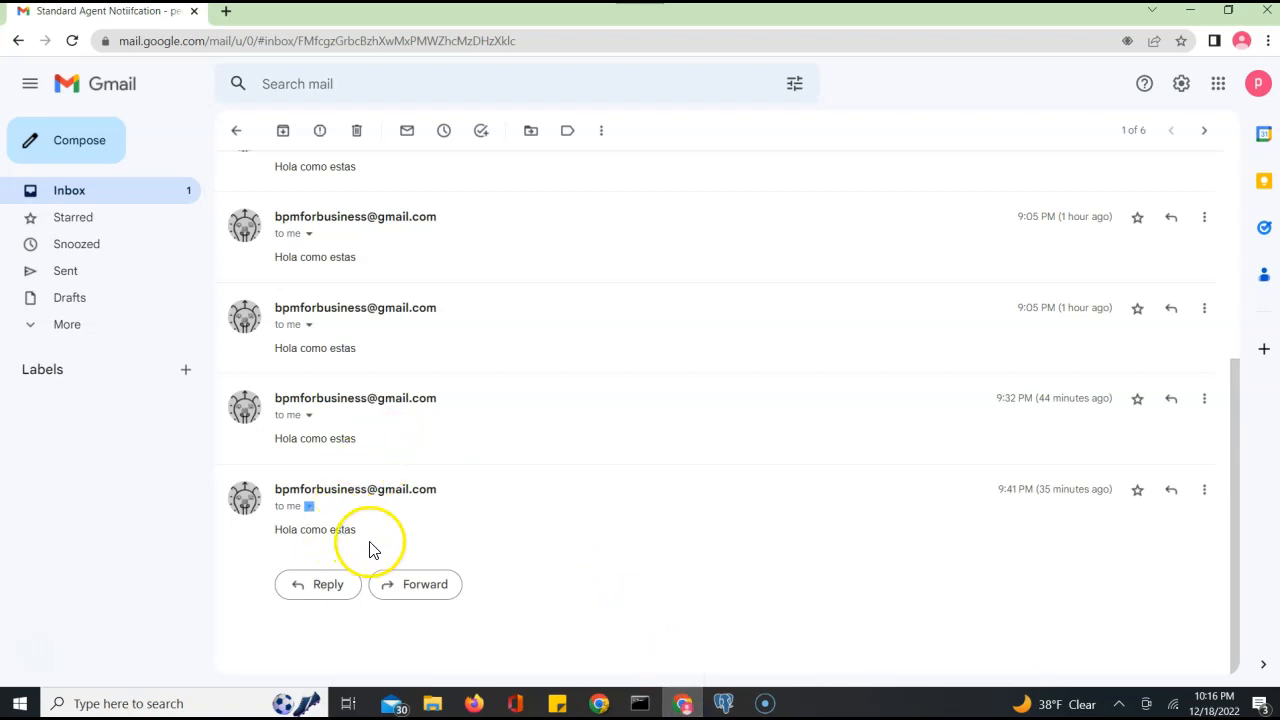
scroll(389, 545, "up", 5)
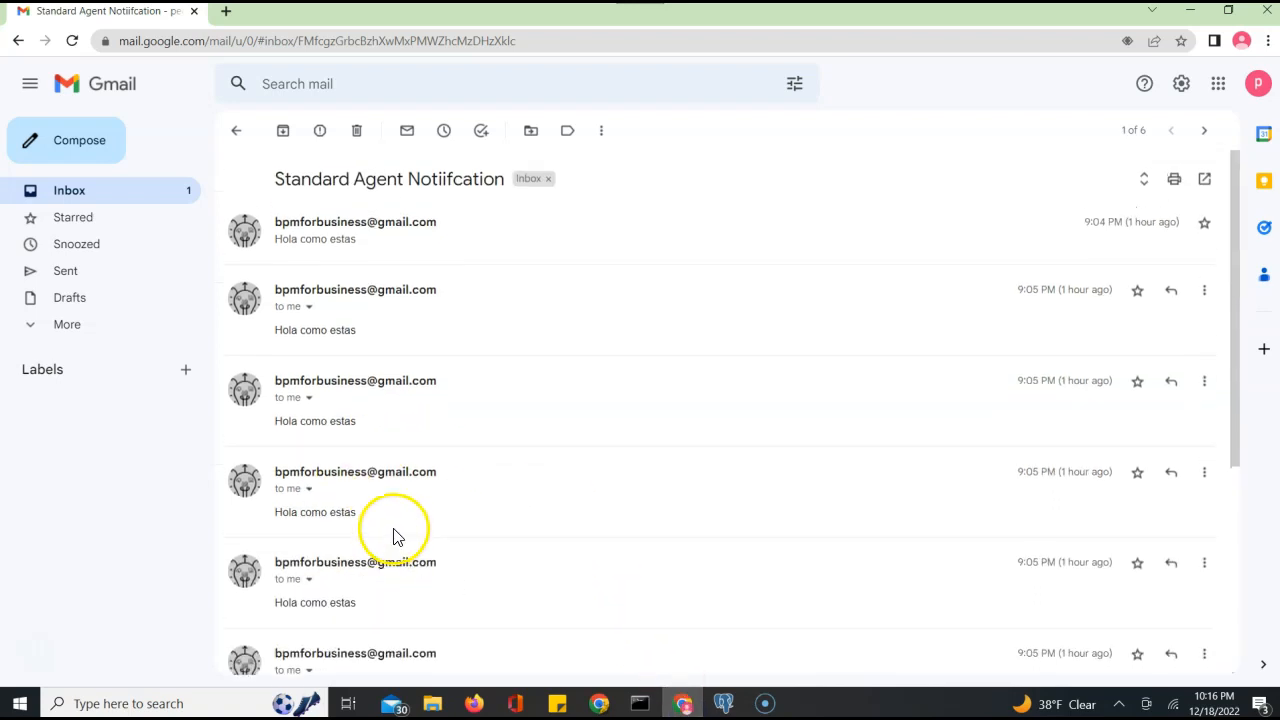
left_click(233, 134)
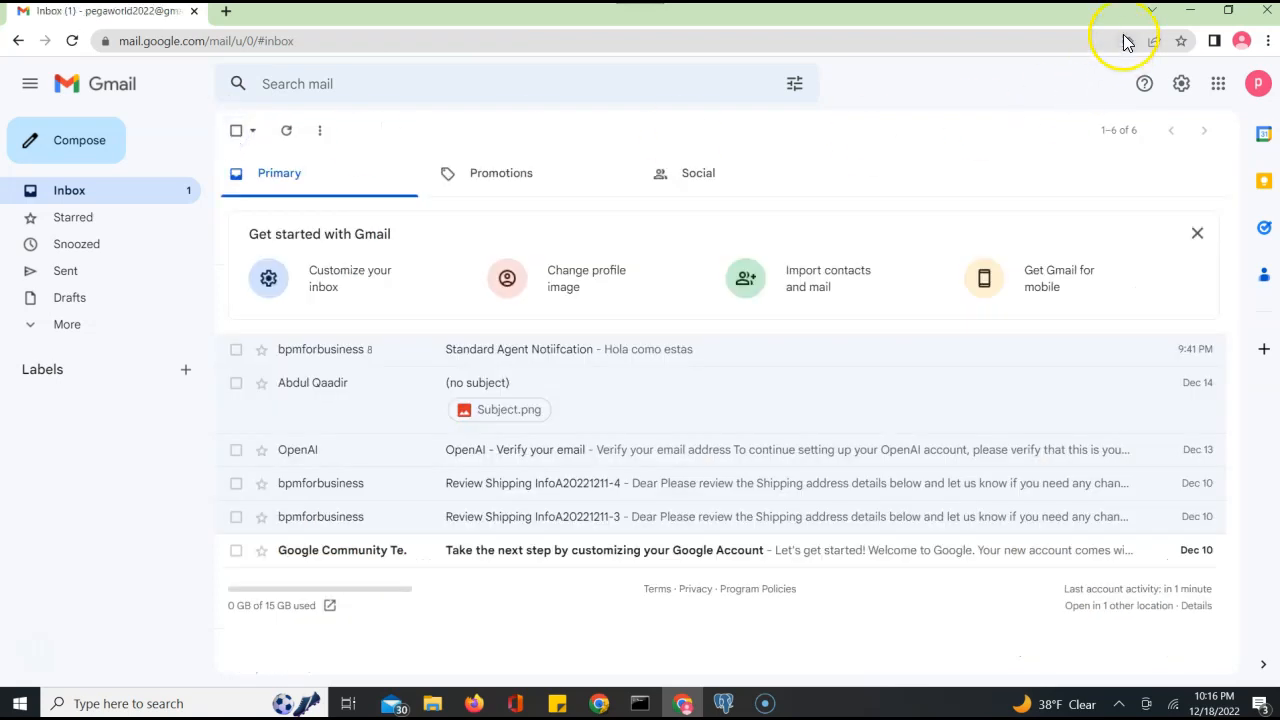
left_click(1190, 10)
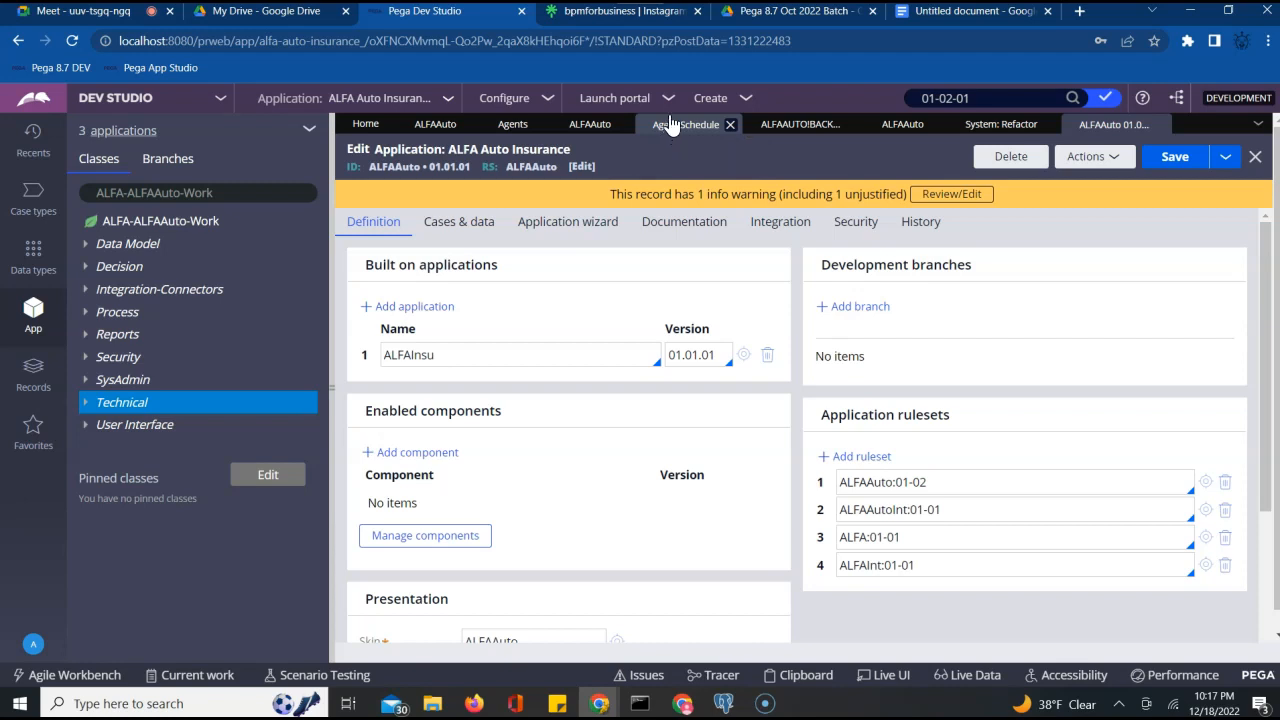
Switch to the notes document and pick out the Success/Broken and pxObjClass code lines
left_click(975, 20)
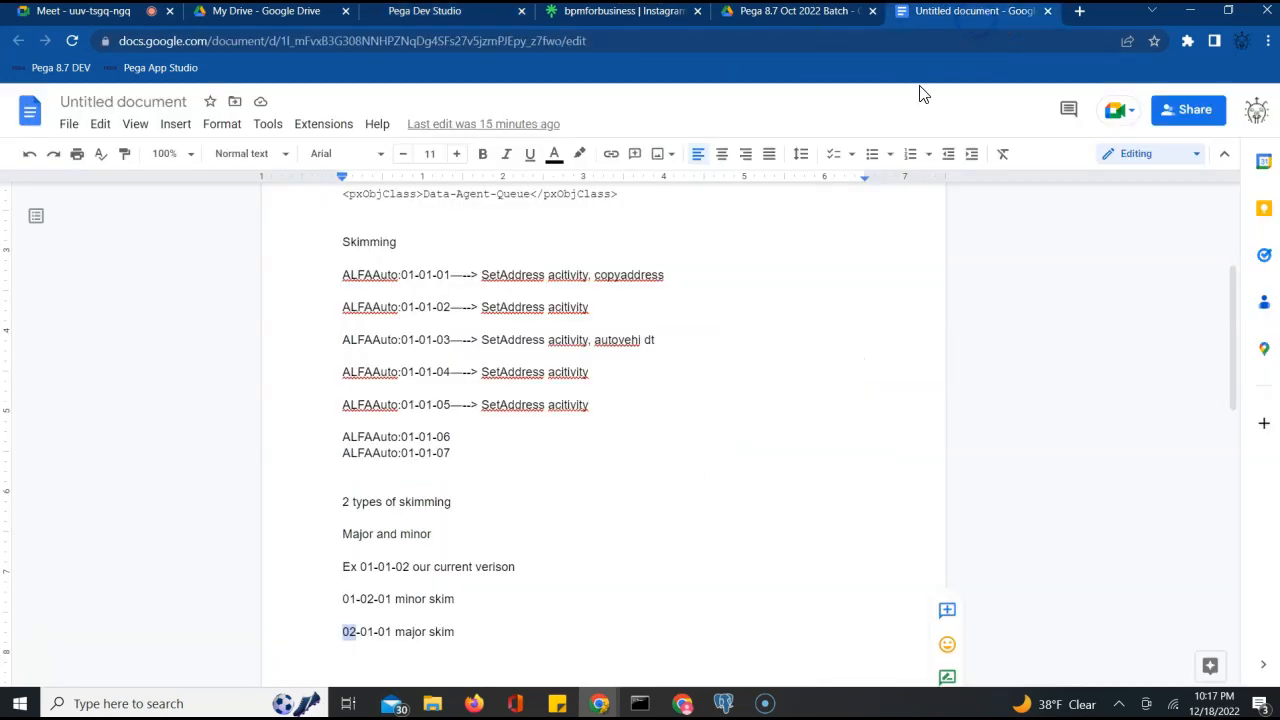
scroll(791, 271, "up", 3)
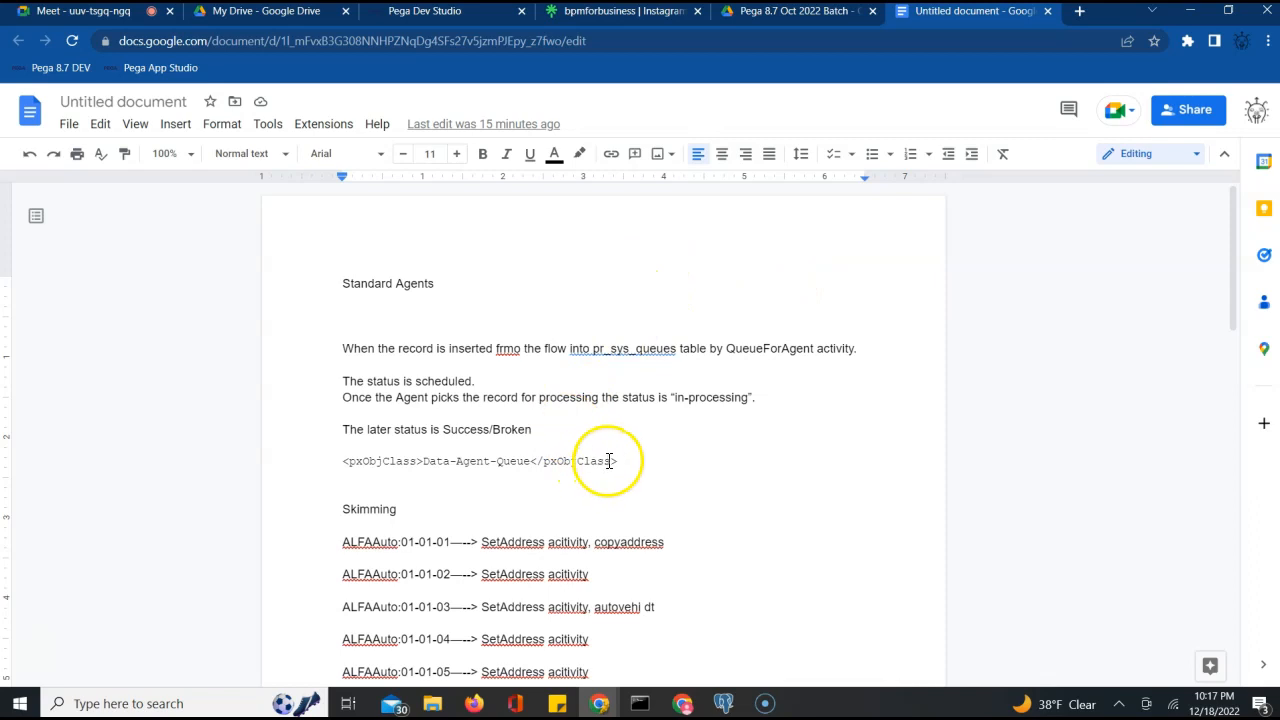
double_click(465, 432)
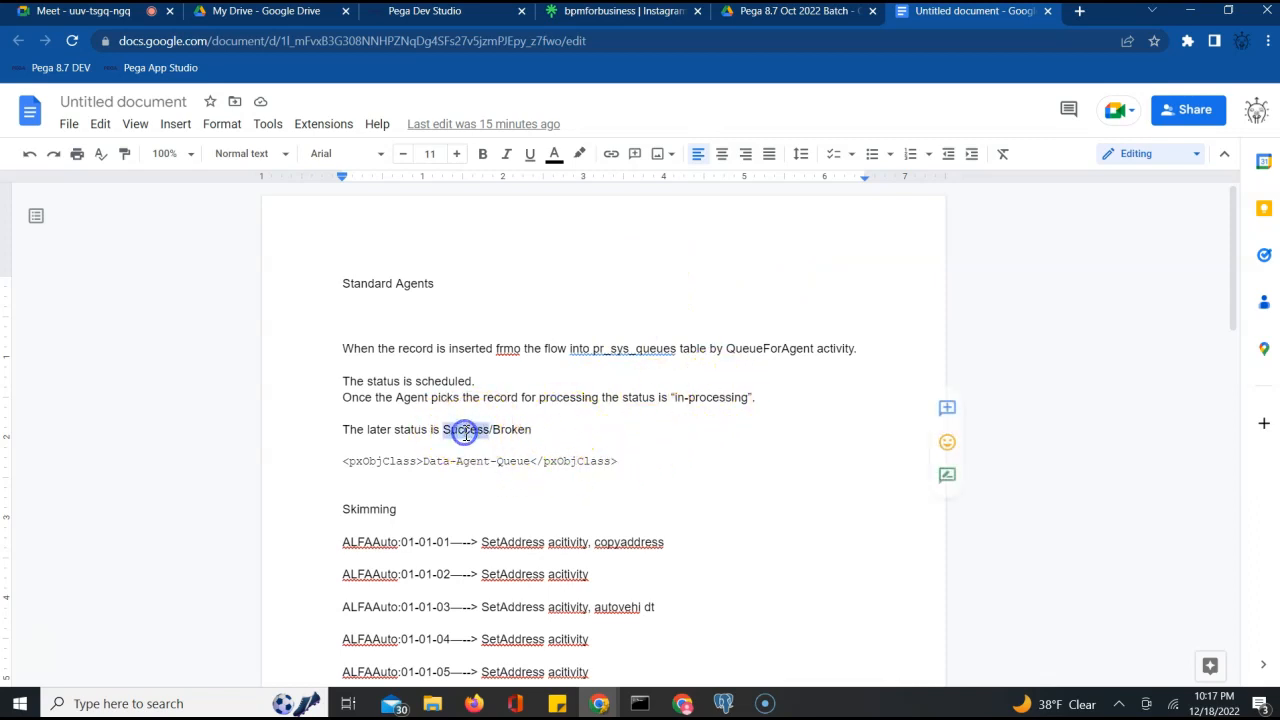
left_click(514, 432)
double_click(618, 432)
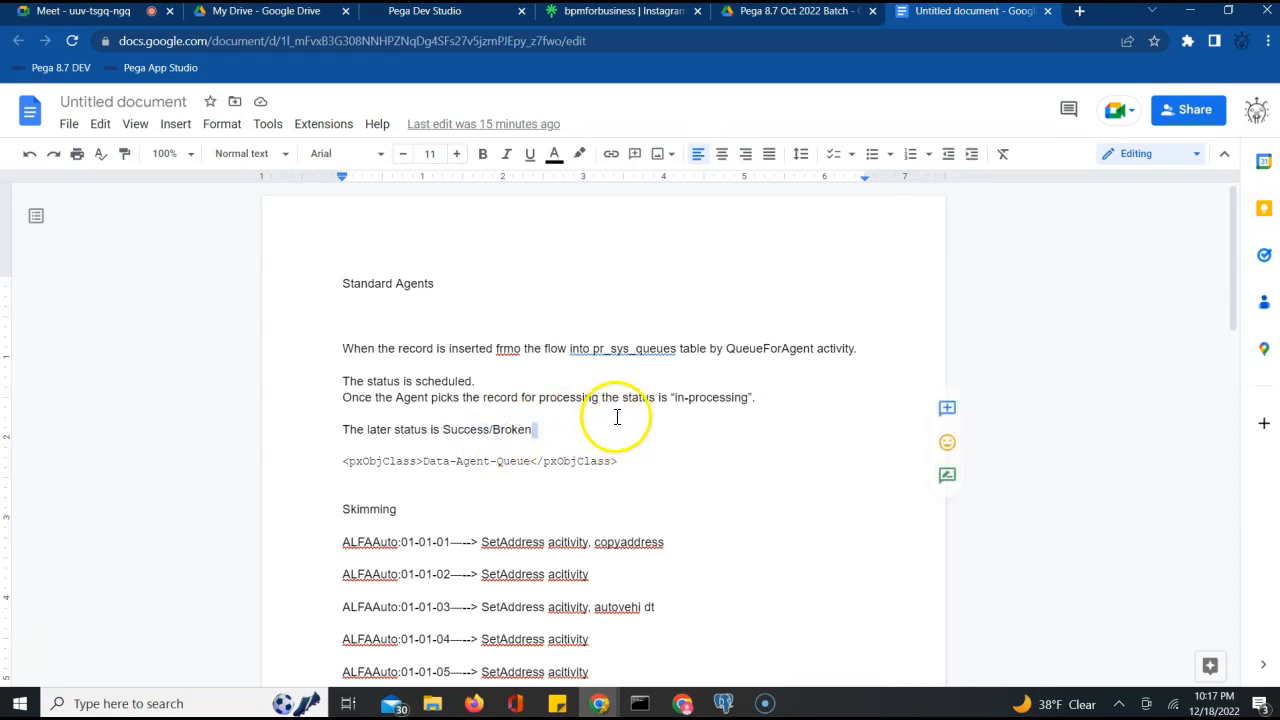
left_click(440, 461)
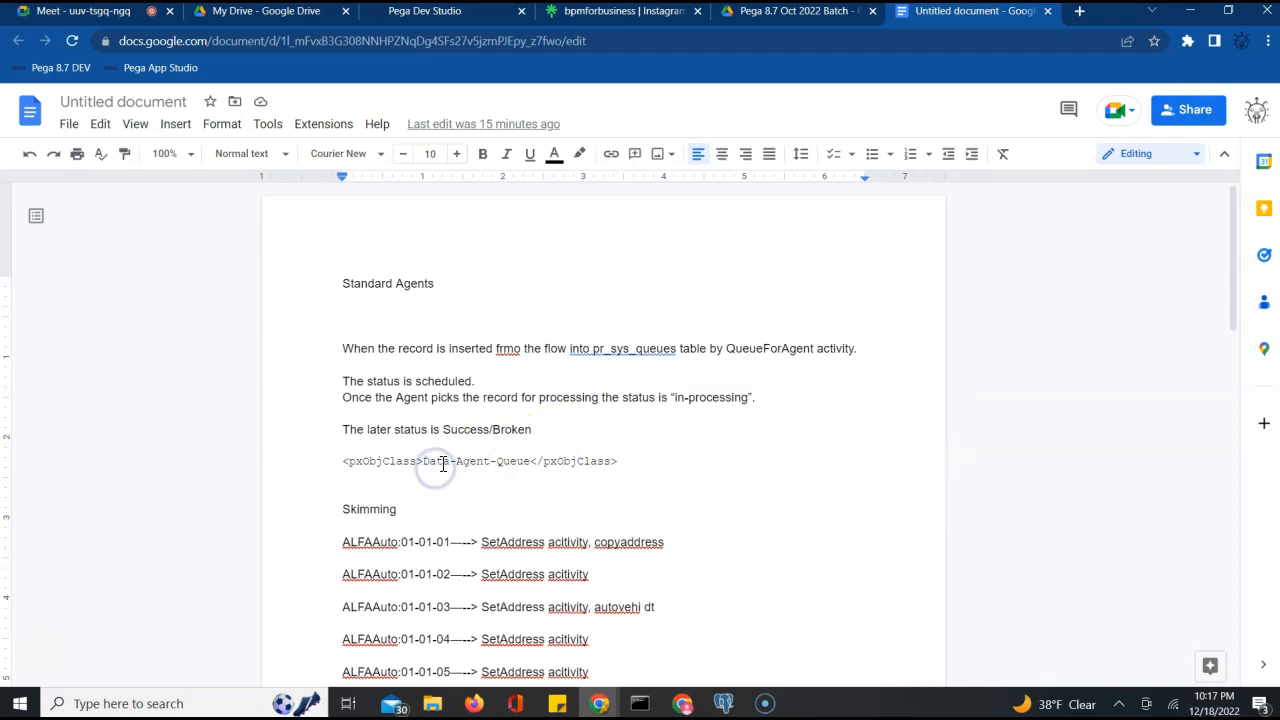
triple_click(432, 462)
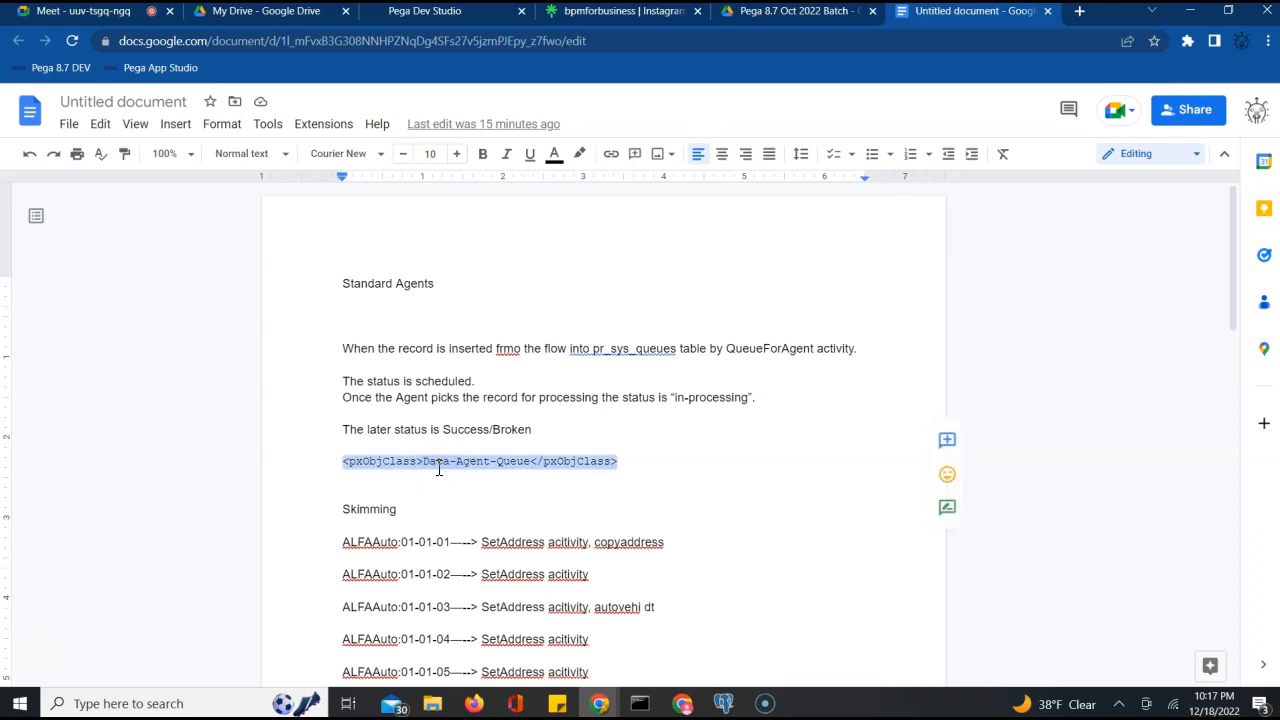
left_click(724, 490)
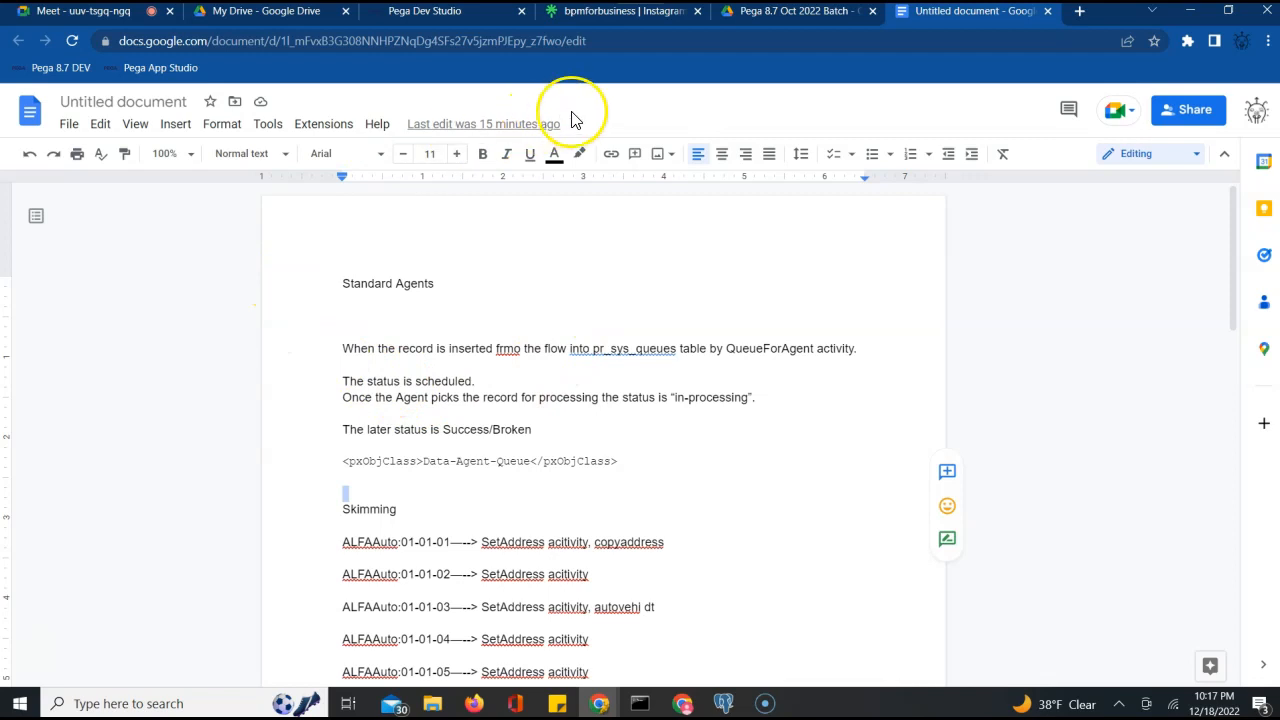
Scroll down from the Standard Agents heading and select the 01-02-01 minor skim line
left_click(724, 272)
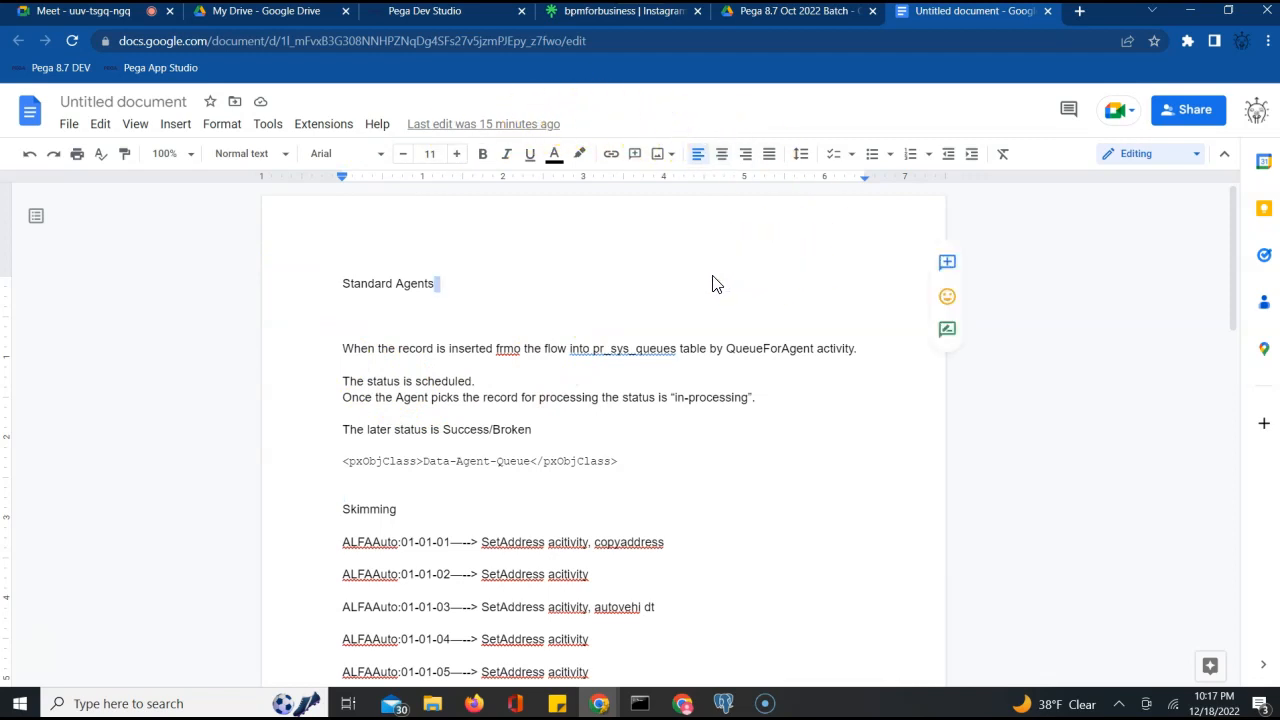
scroll(712, 283, "down", 3)
scroll(712, 283, "up", 3)
scroll(711, 281, "down", 3)
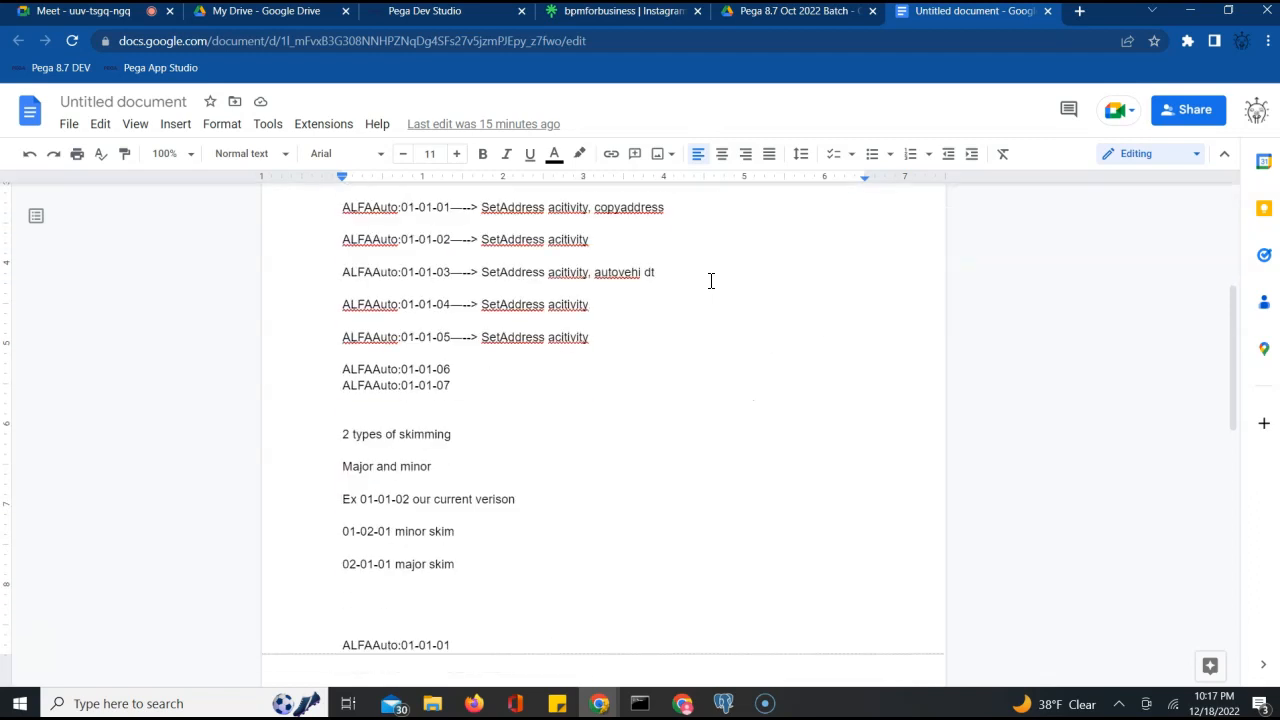
scroll(711, 281, "up", 2)
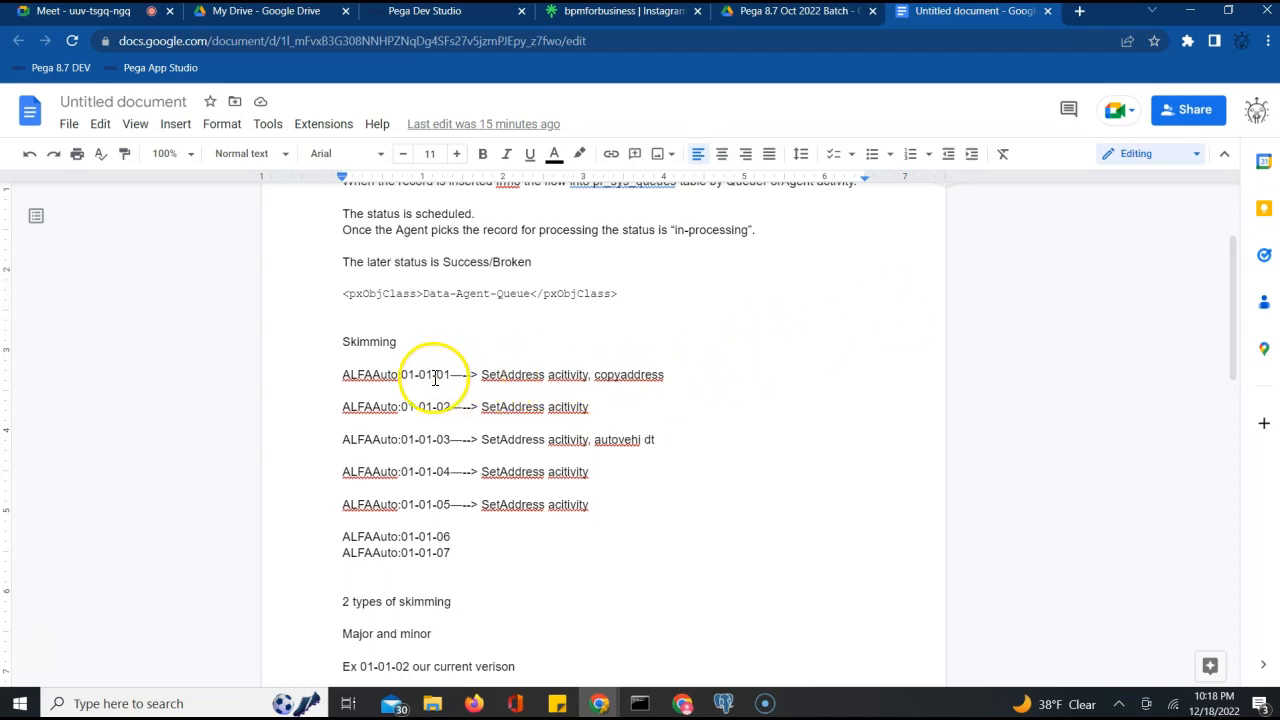
scroll(514, 414, "down", 2)
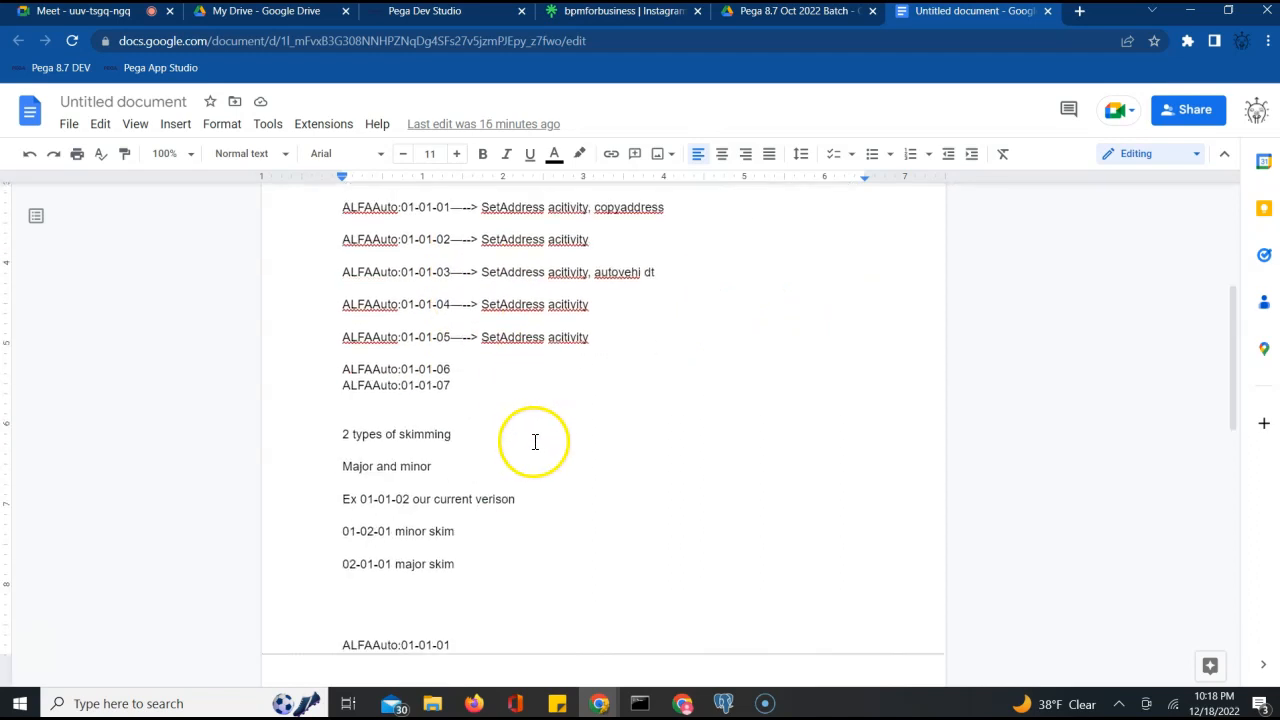
left_click(360, 532)
triple_click(362, 531)
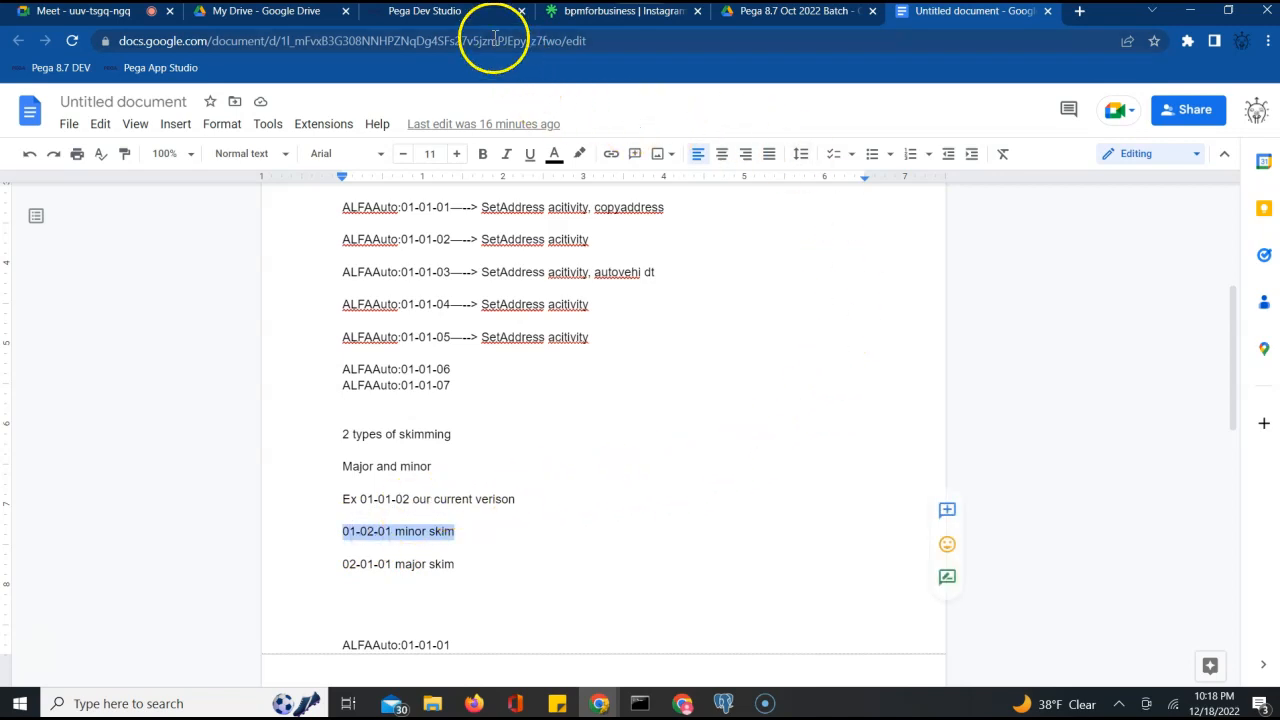
Return to Pega Dev Studio and browse Configure > System > Refactor, closing it without opening anything
left_click(450, 14)
left_click(504, 97)
mouse_move(470, 311)
mouse_move(605, 441)
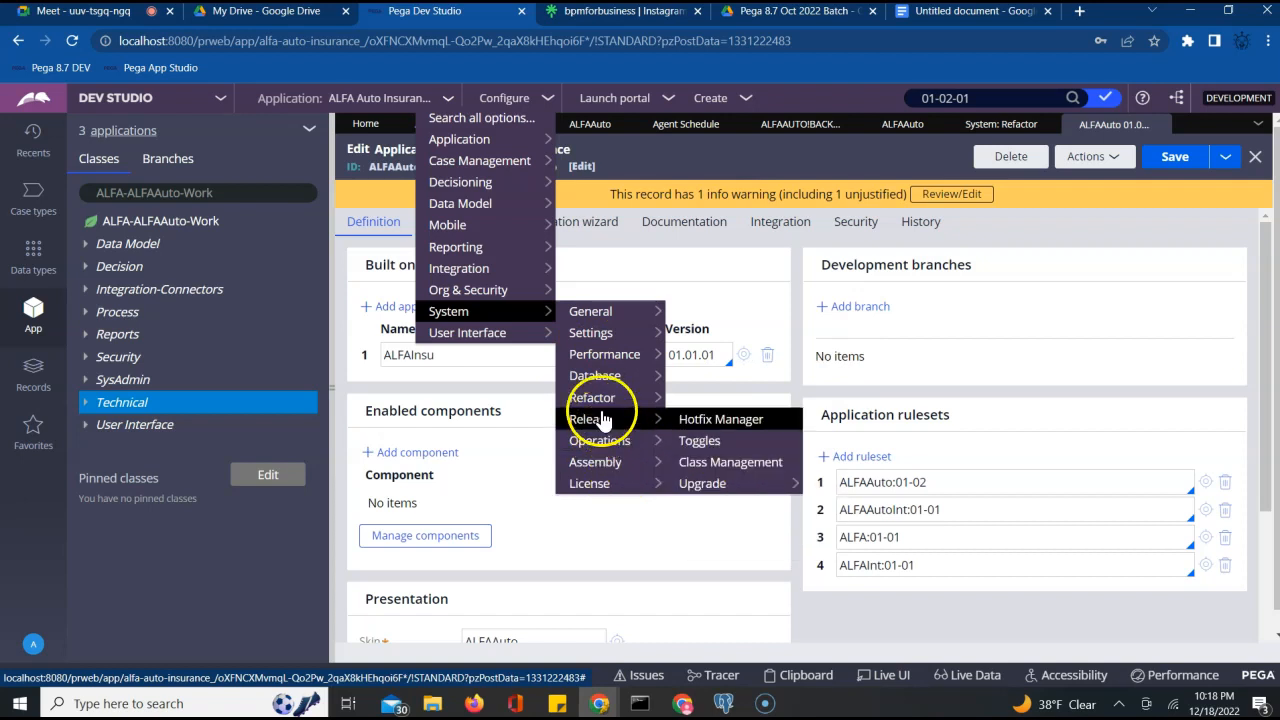
mouse_move(598, 400)
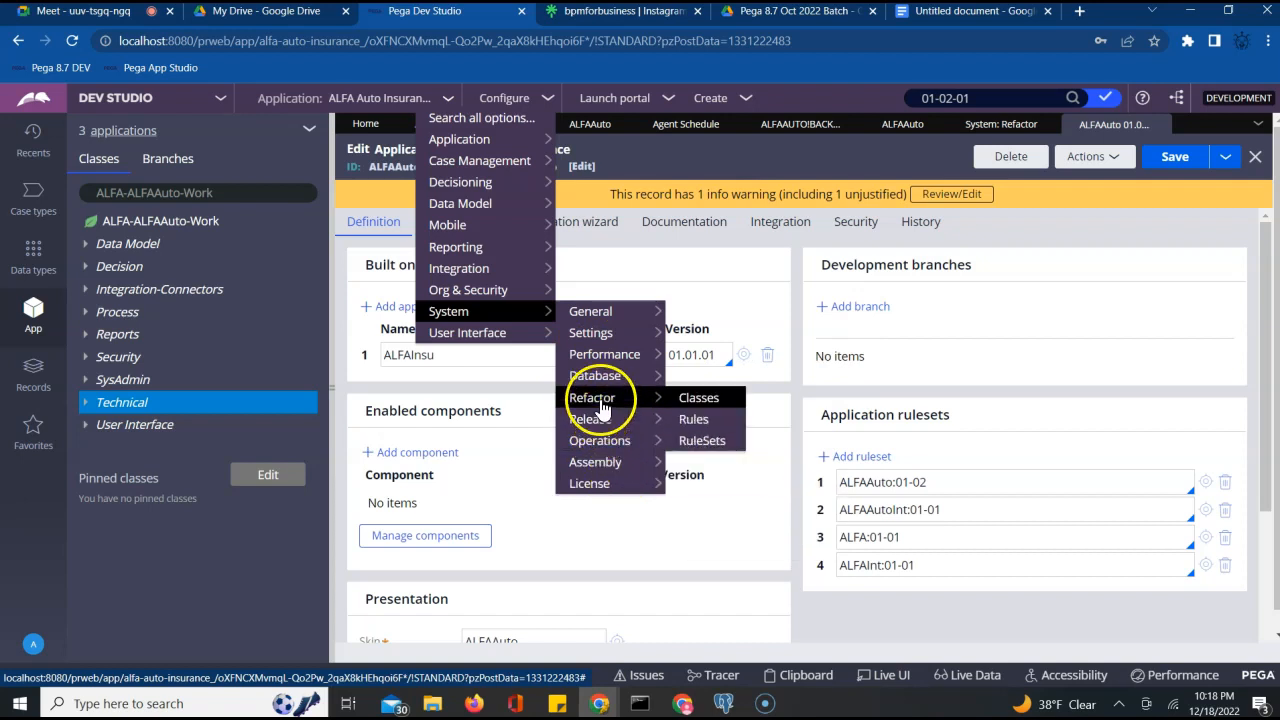
left_click(703, 443)
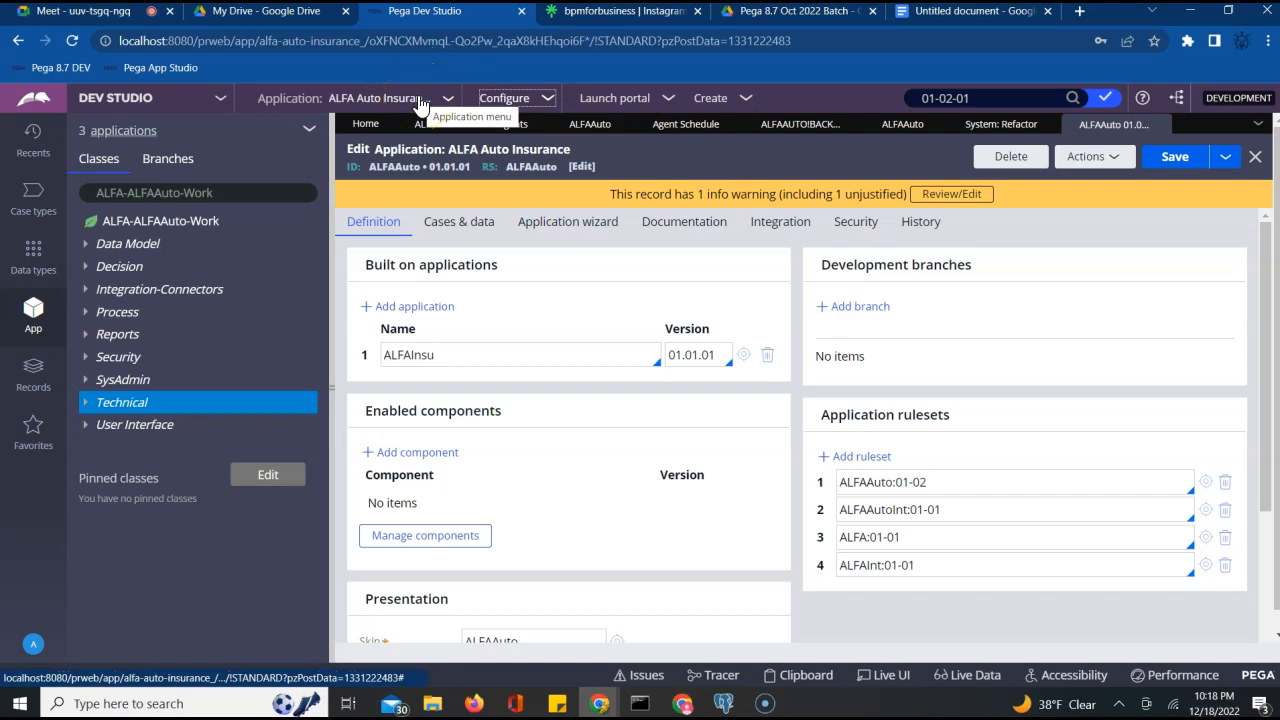
Inspect the ALFAAuto:01-02 ruleset entry, then select the Presentation heading text
left_click(952, 483)
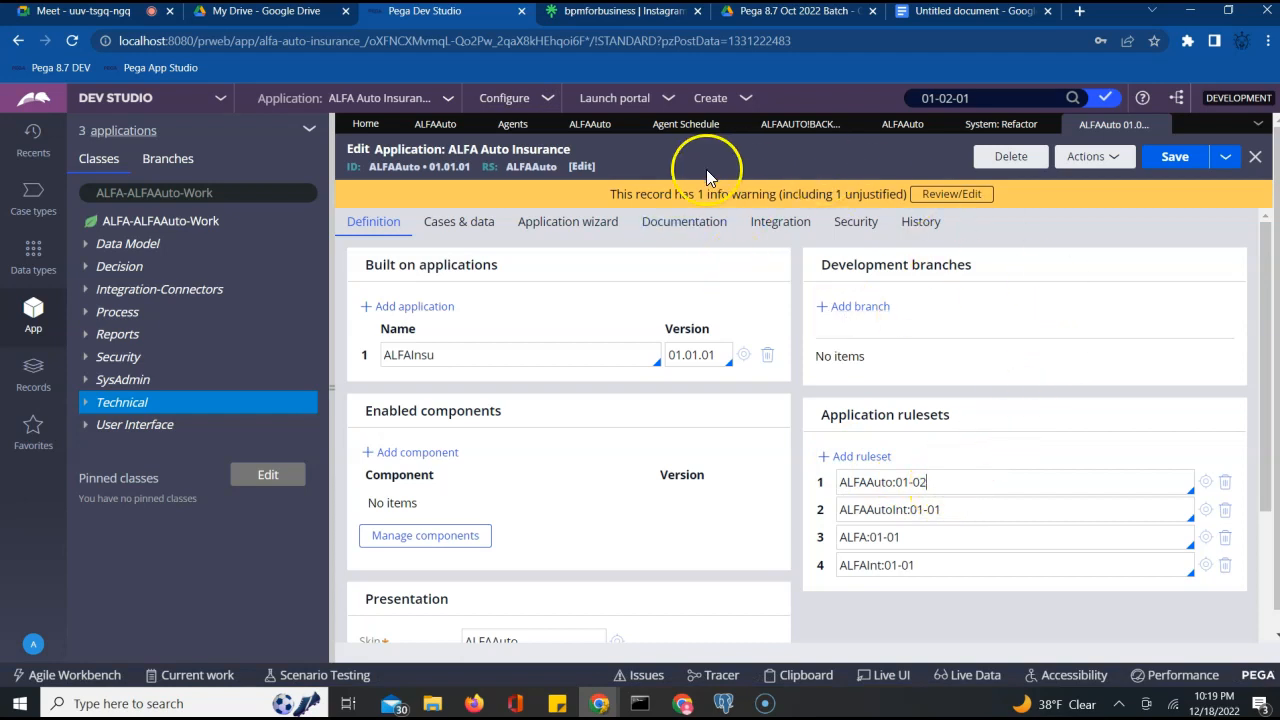
left_click(941, 486)
left_click_drag(796, 540, 598, 589)
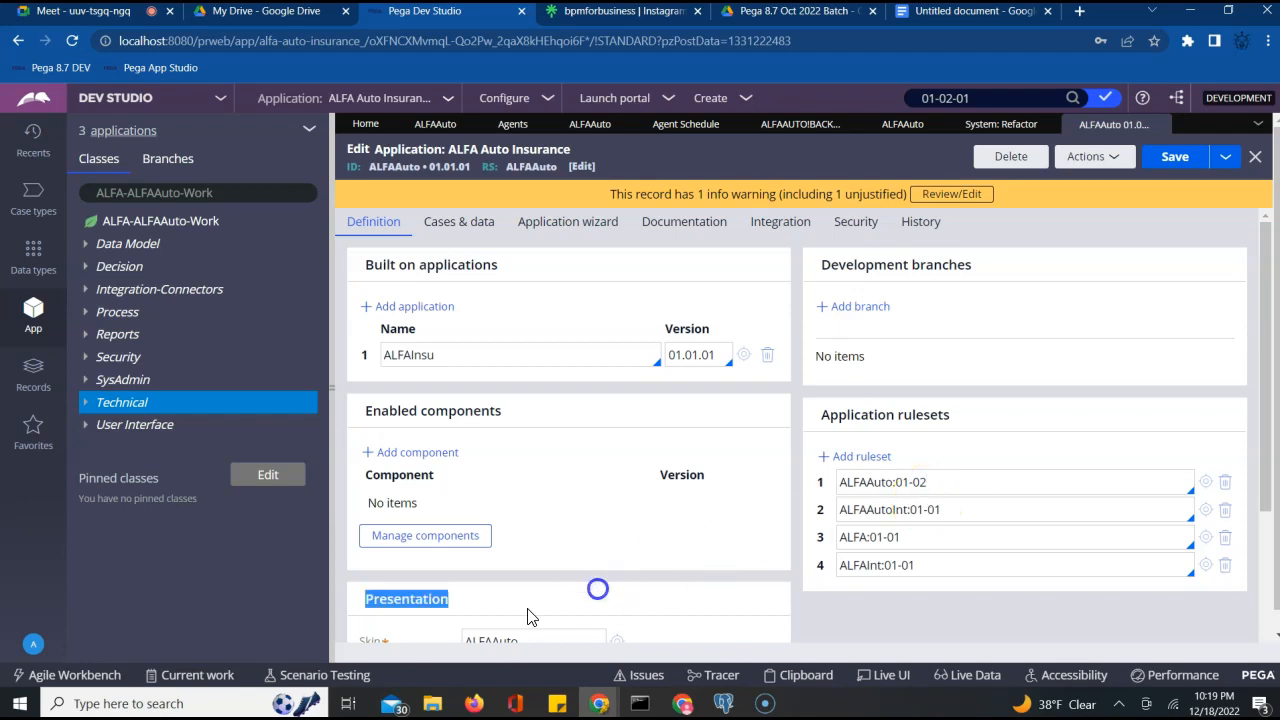